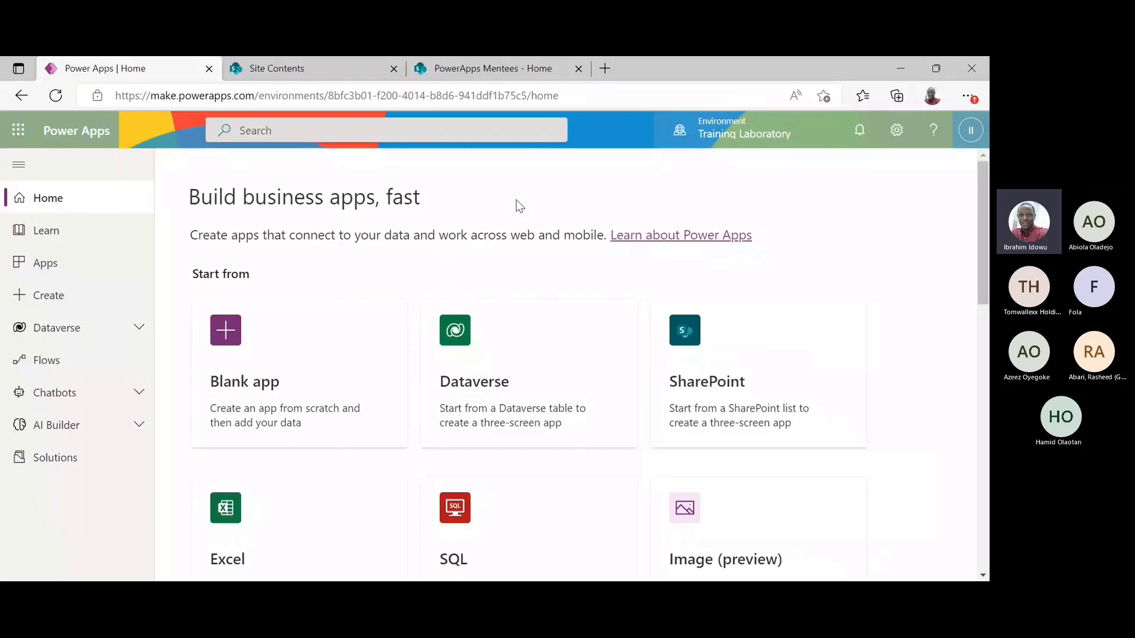
Switch to the 'PowerApps Mentees - Home' browser tab
click(516, 73)
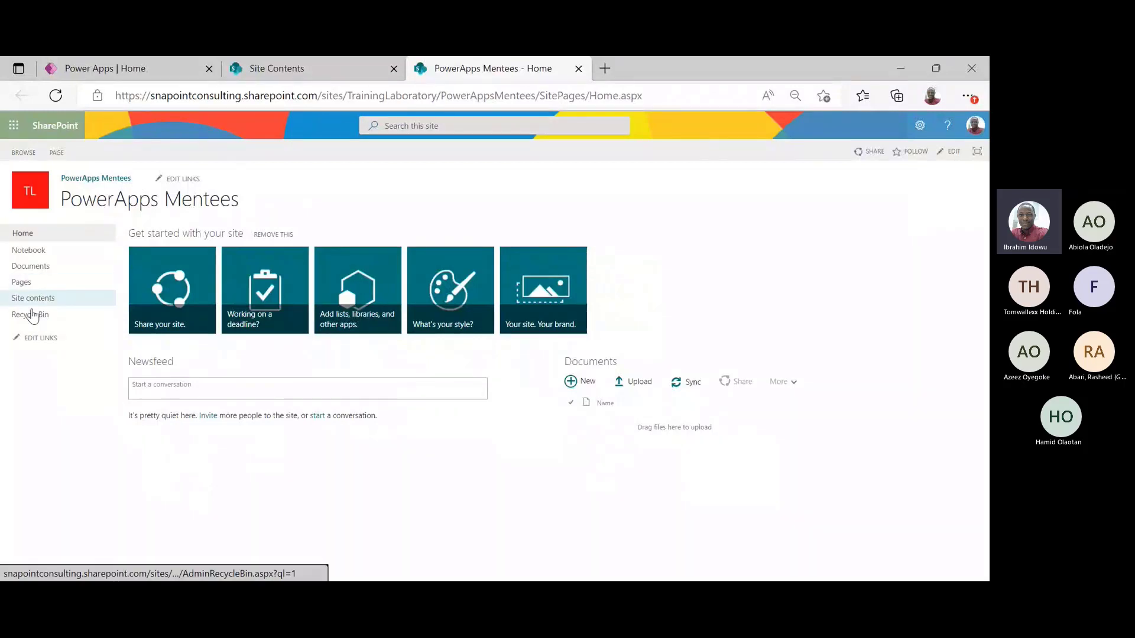
Go to the PowerApps Mentees Site contents page from the settings gear
click(920, 126)
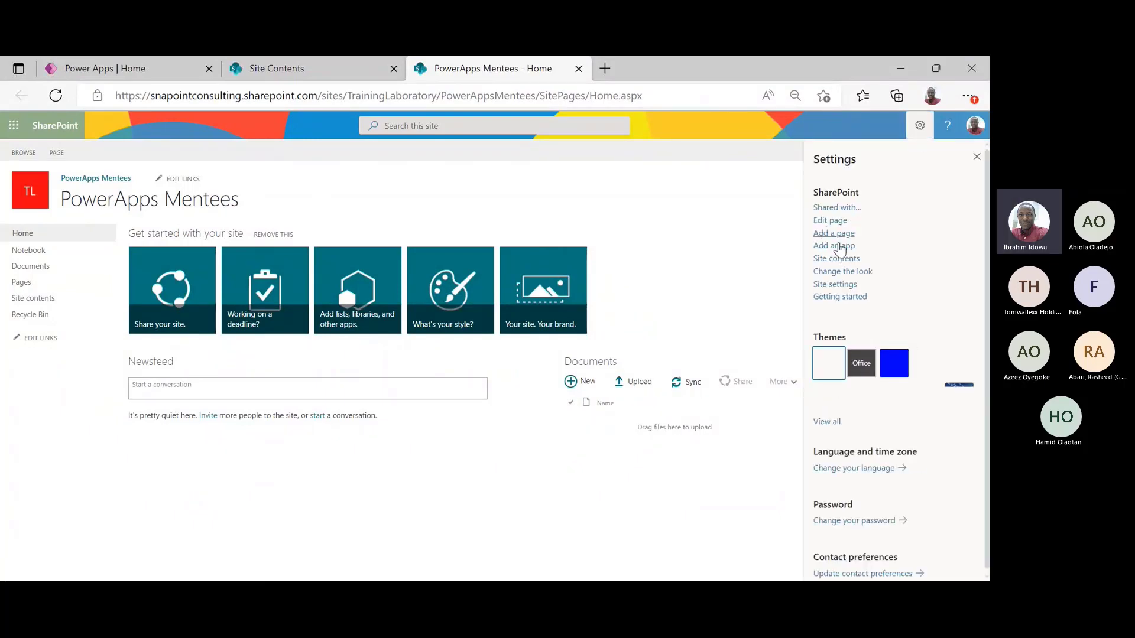
click(836, 258)
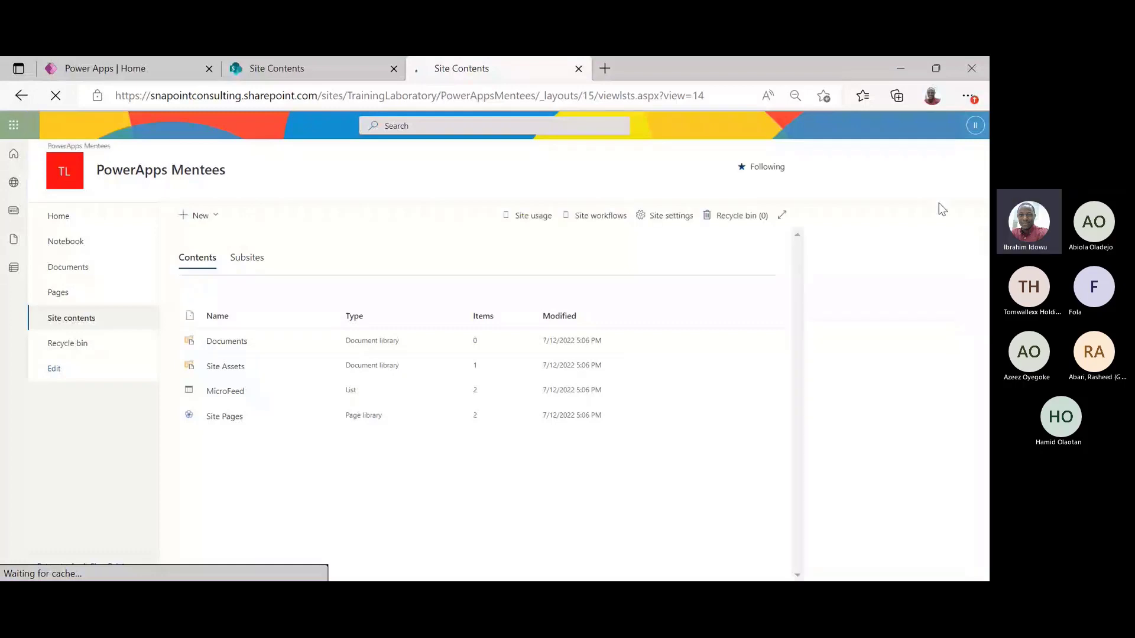
Create a blank list named PowerApps EOI, hidden from site navigation
click(212, 220)
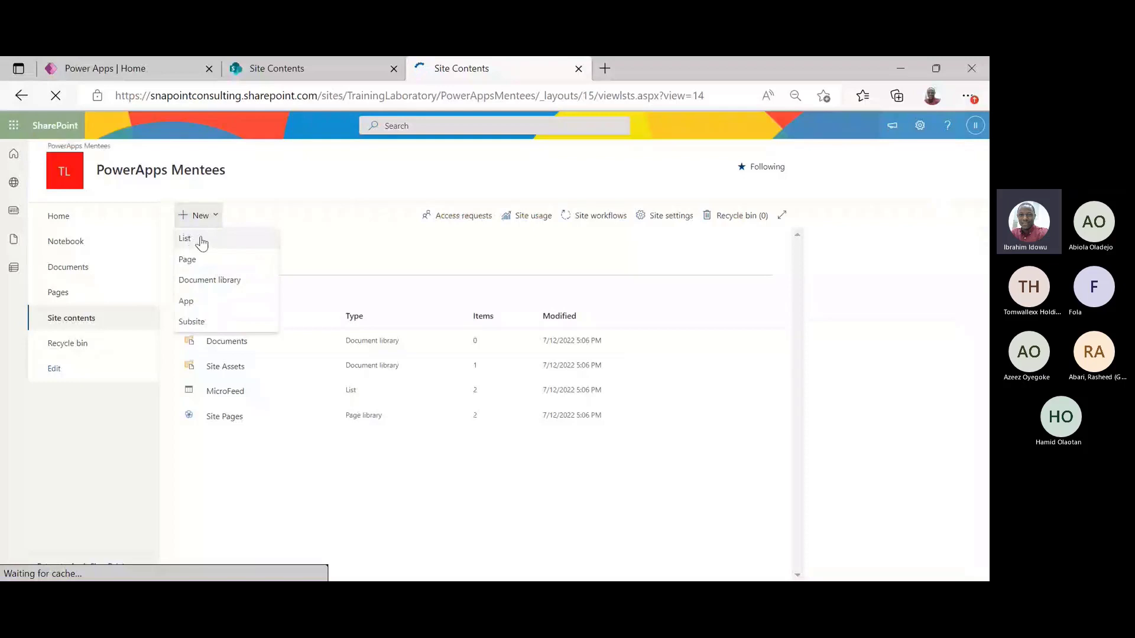
click(201, 241)
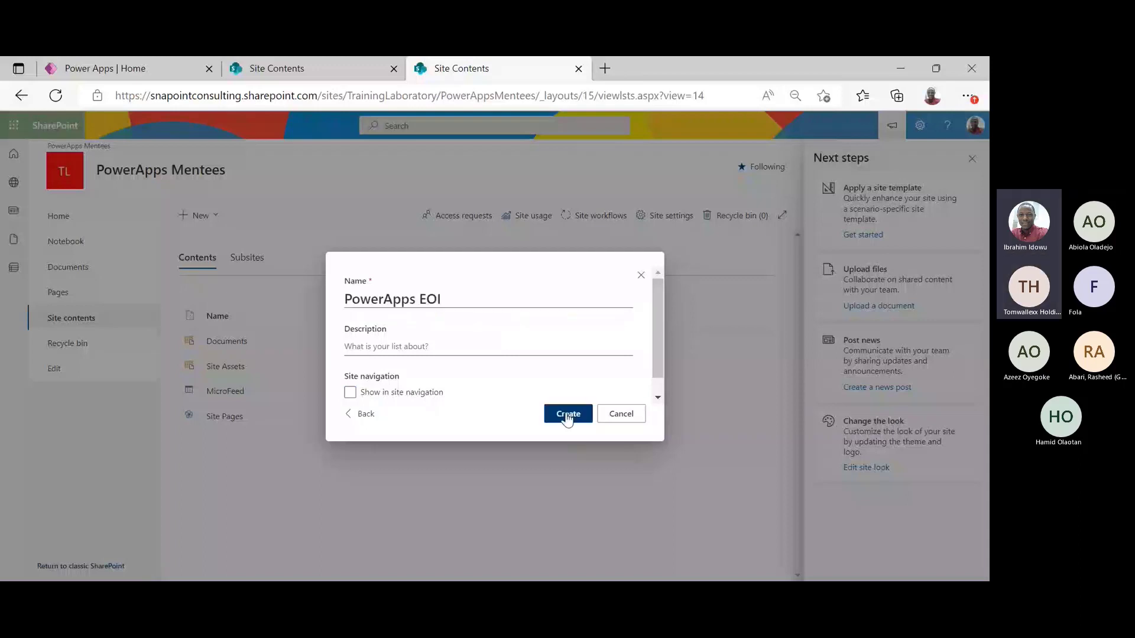
click(562, 413)
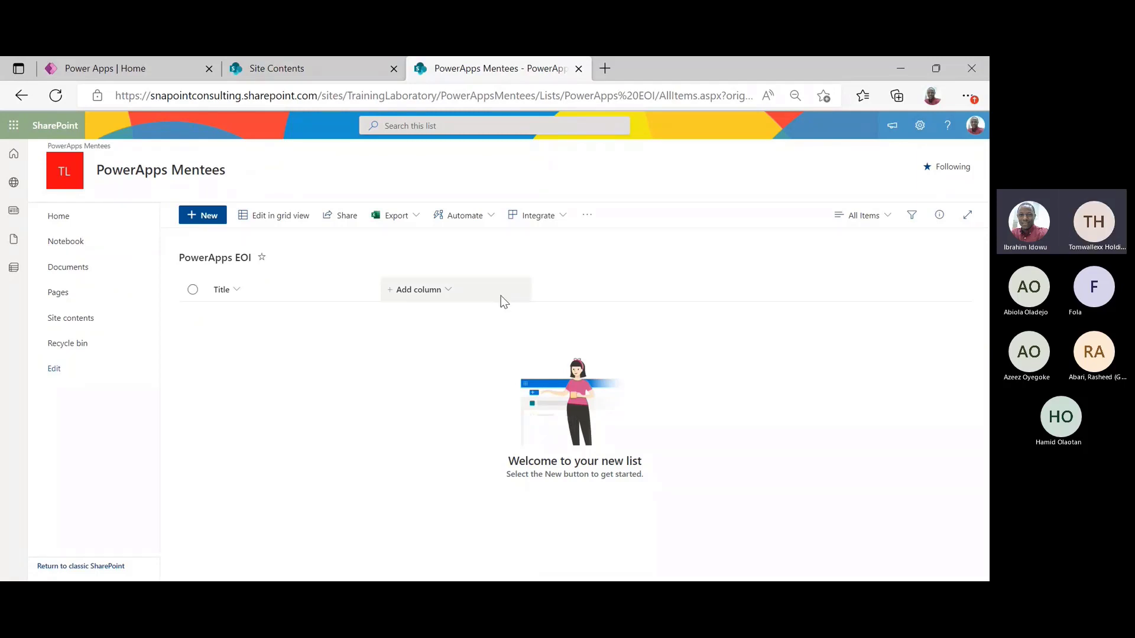
Open the Add column type dropdown on the PowerApps EOI list
click(451, 290)
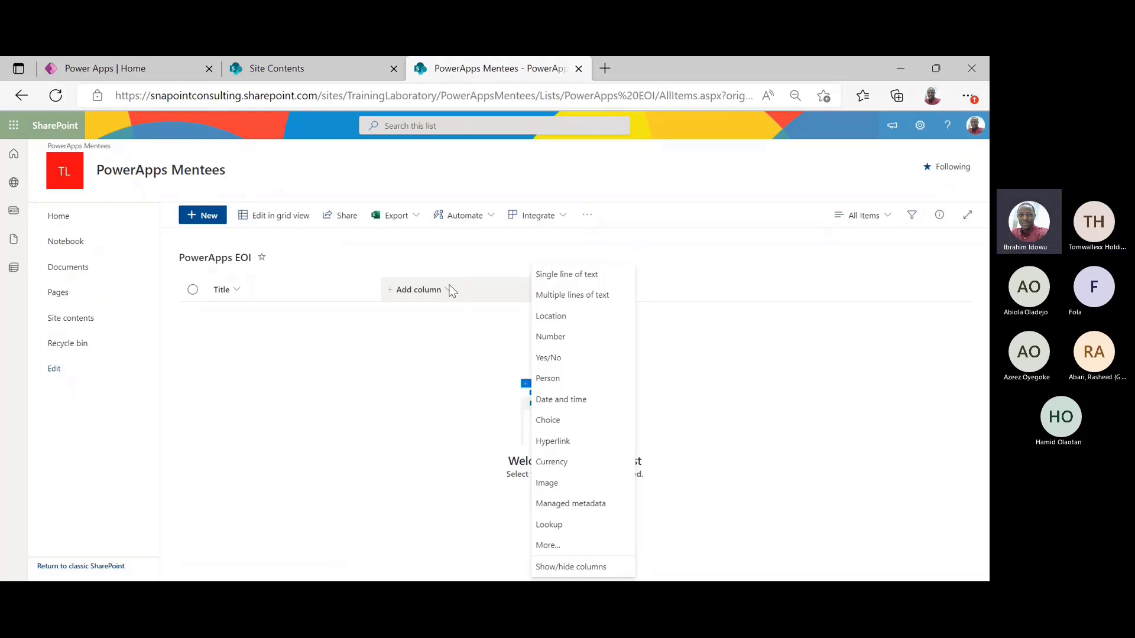
Add First Name and Last Name single-line text columns
click(572, 269)
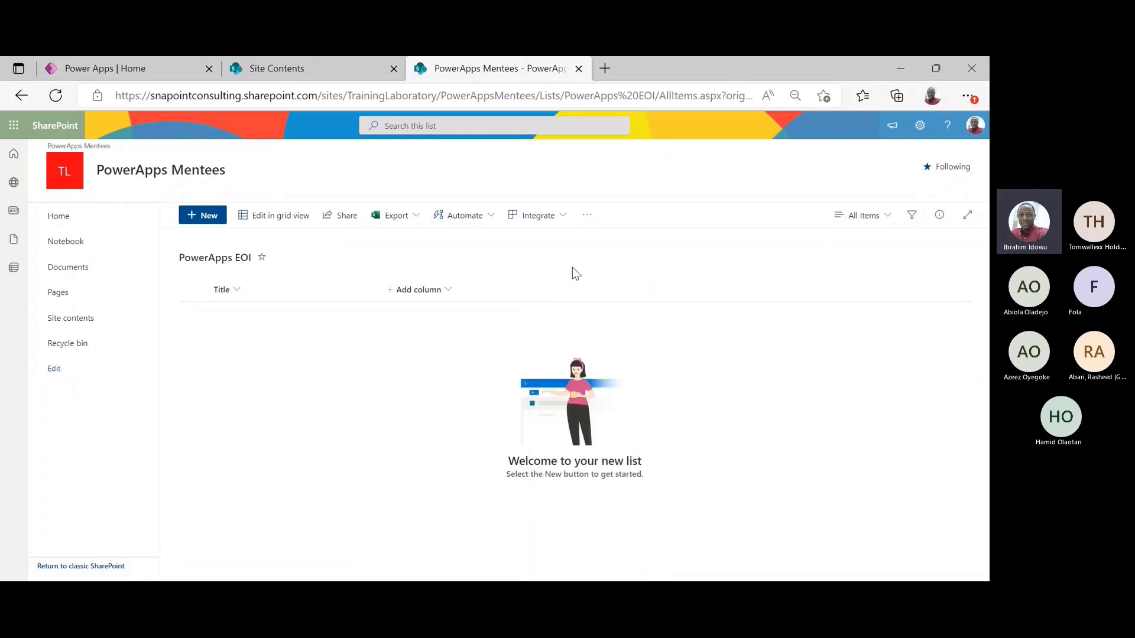
text(First)
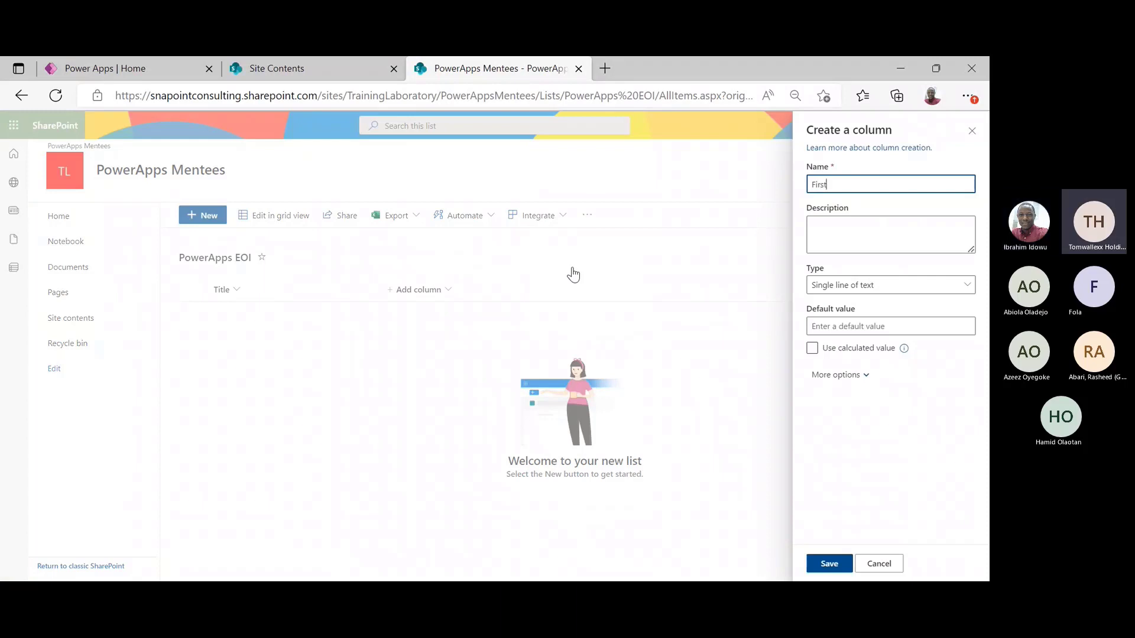
text( Name)
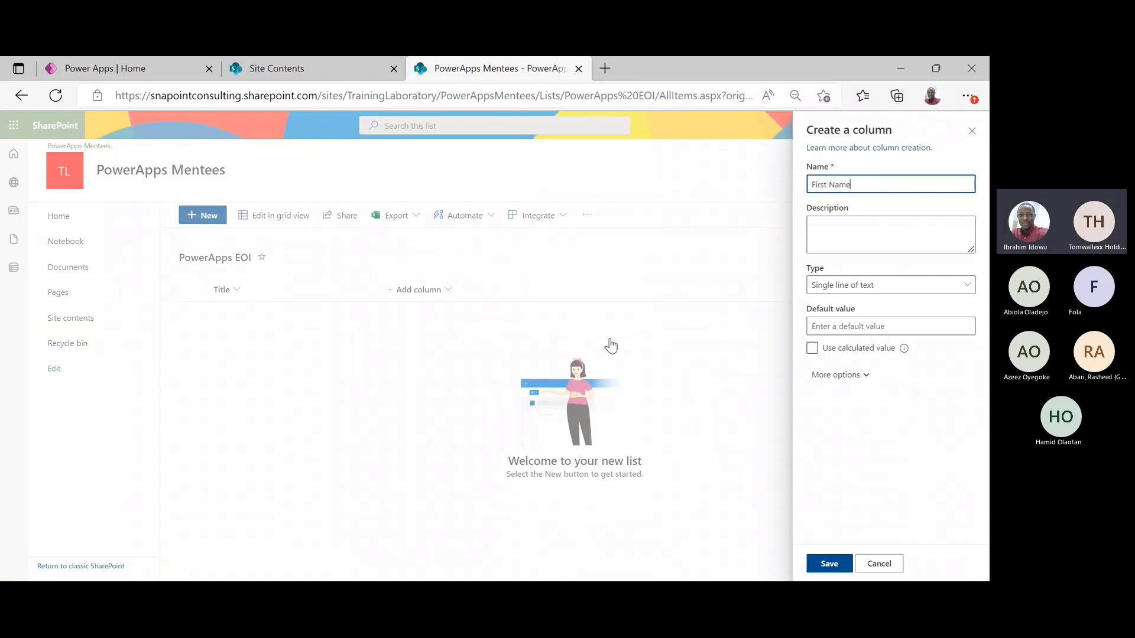
click(834, 566)
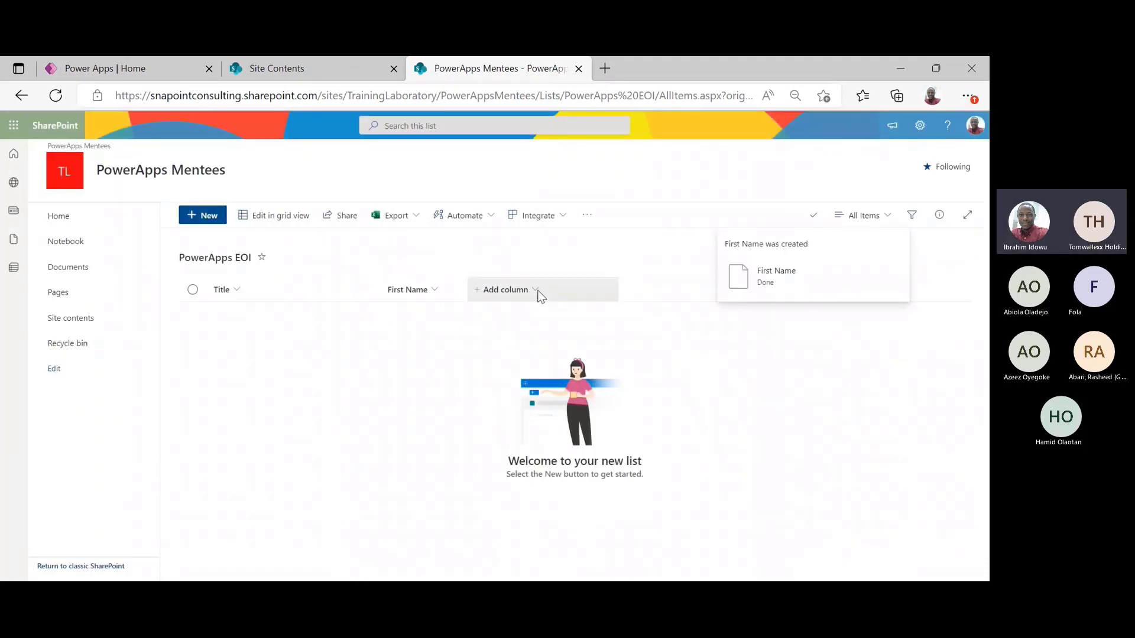
click(544, 290)
click(638, 278)
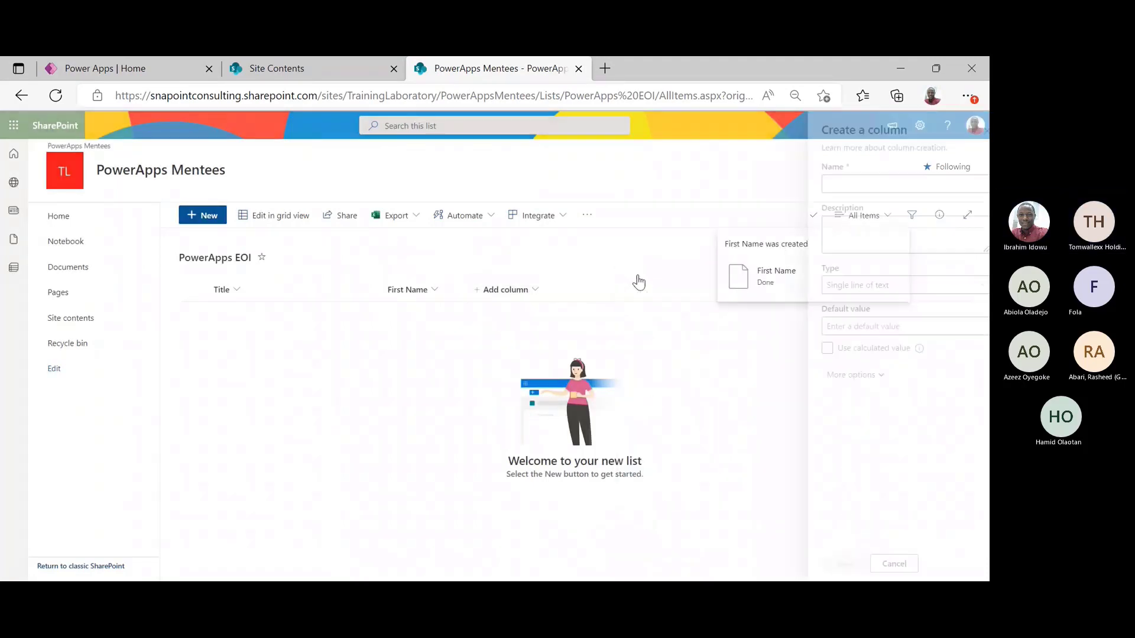
text(Last Name)
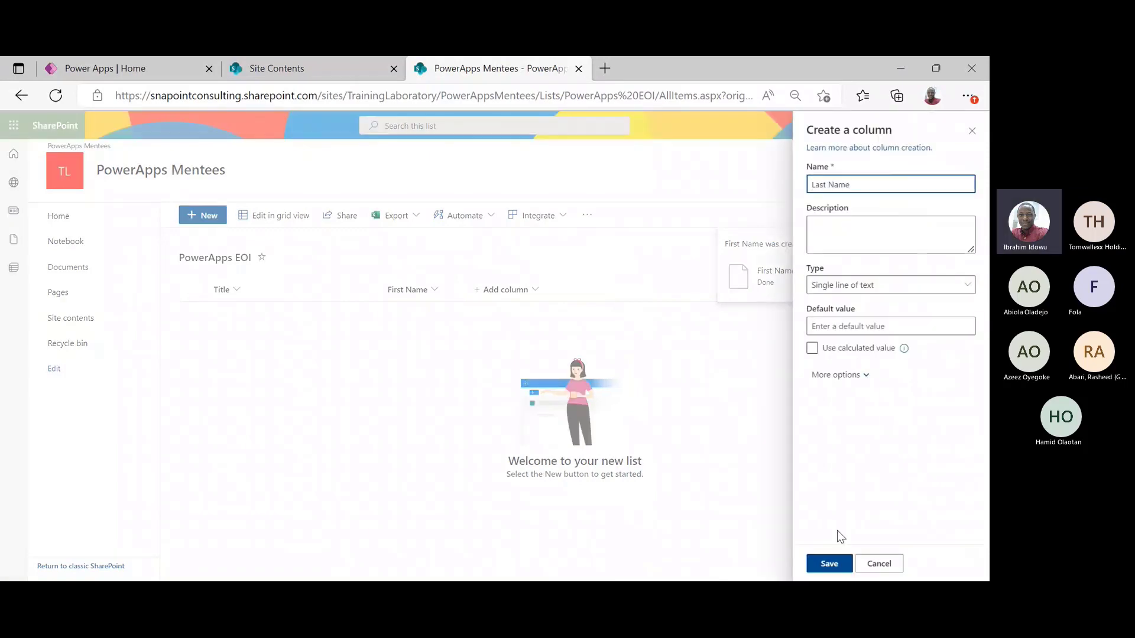
click(839, 564)
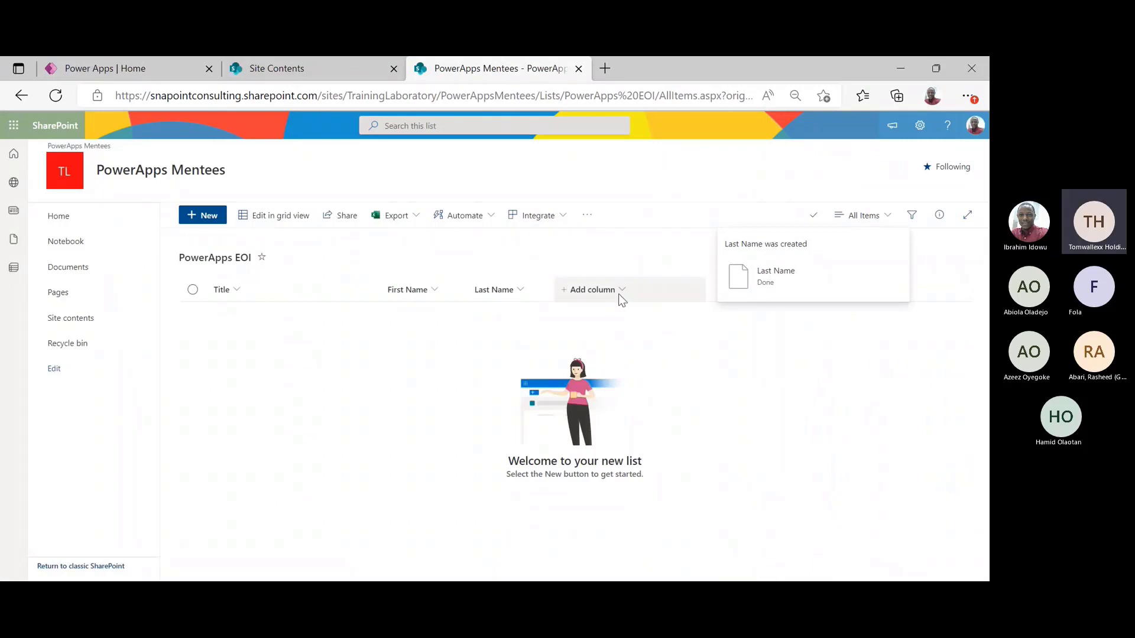
Add a Phone Number single-line text column, correcting the typo in its name
click(618, 293)
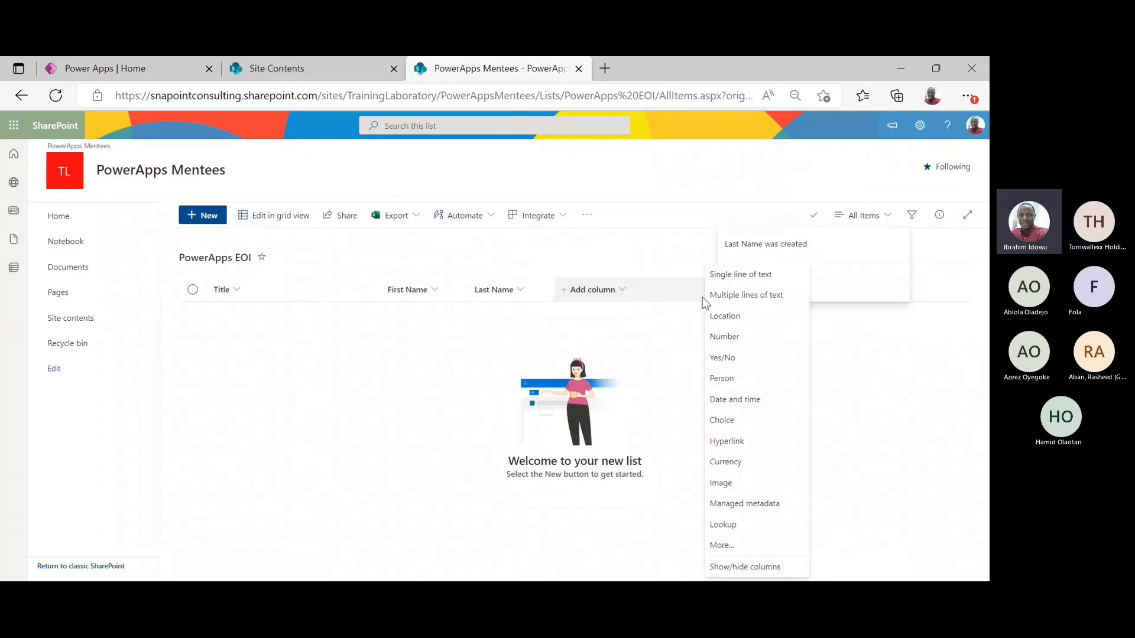
click(760, 276)
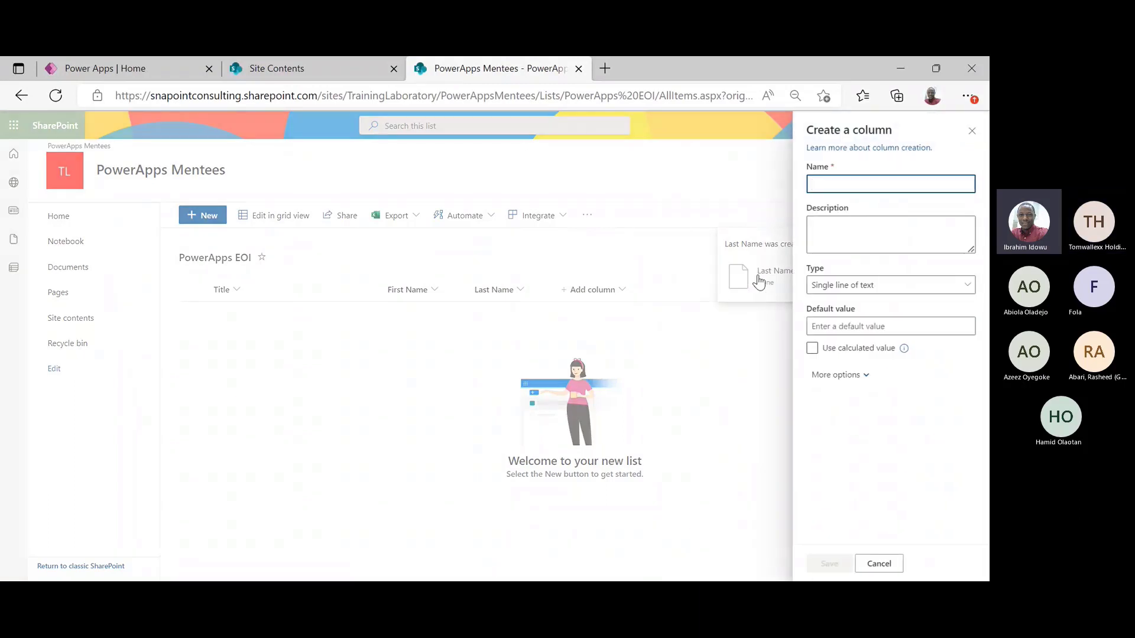
text(Phone Nume)
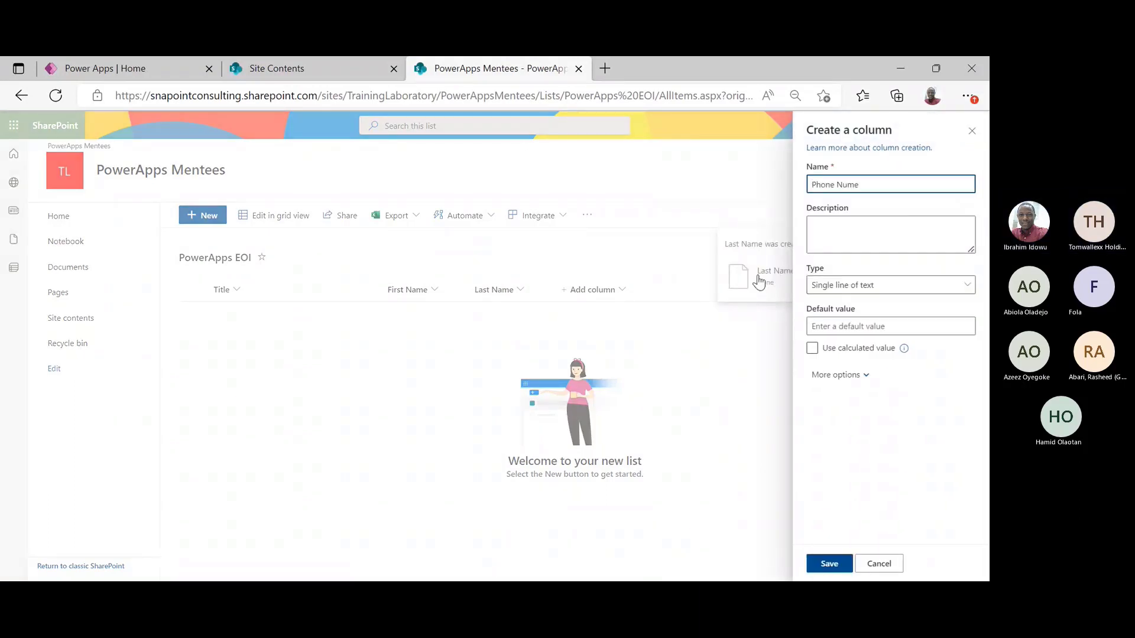
key(BackSpace)
text(ber)
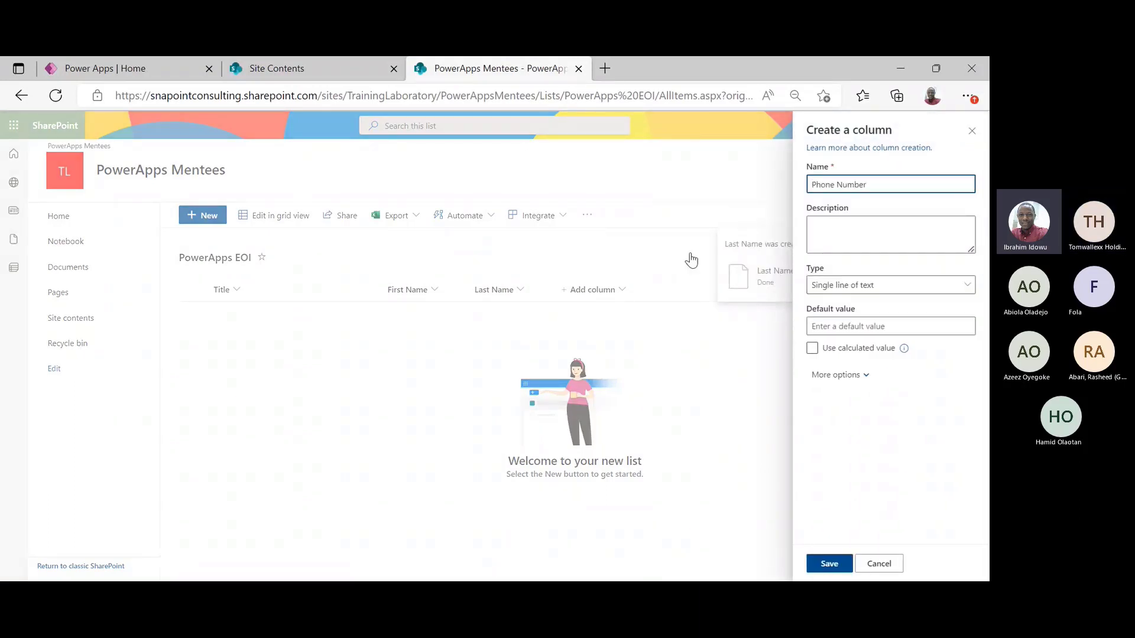
click(834, 563)
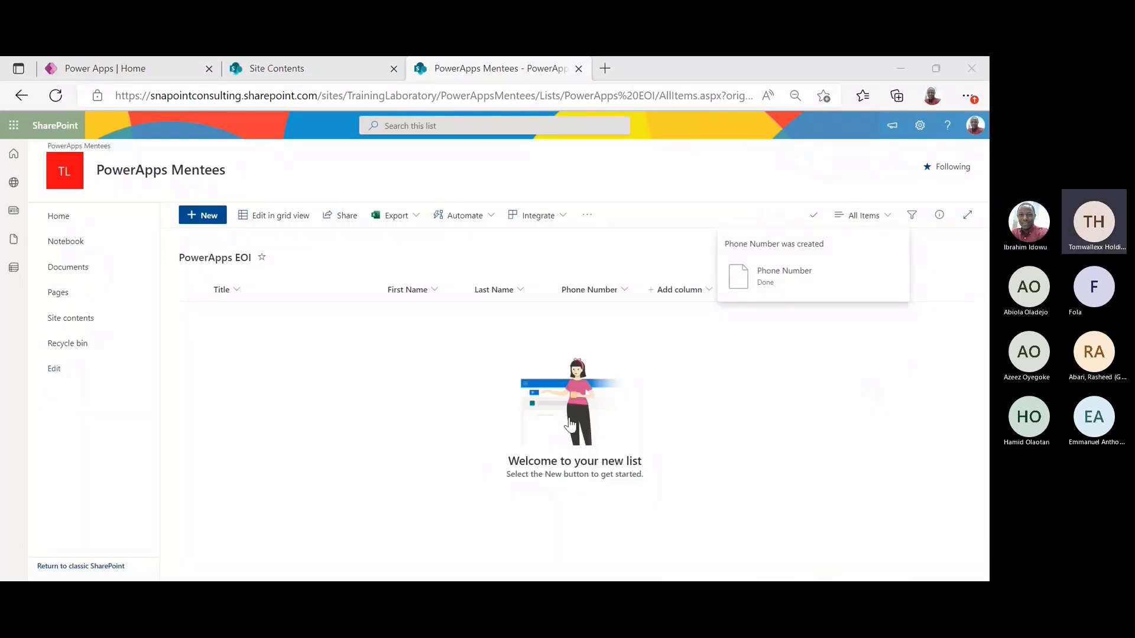
Add an Email single-line text column after Phone Number
click(725, 336)
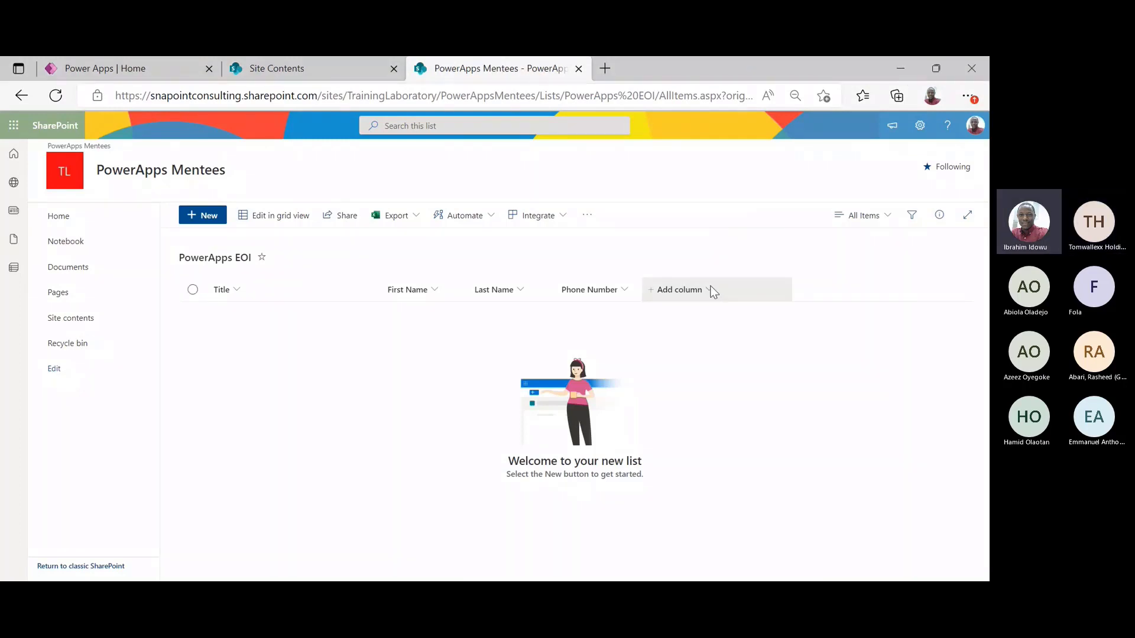
click(680, 290)
click(833, 273)
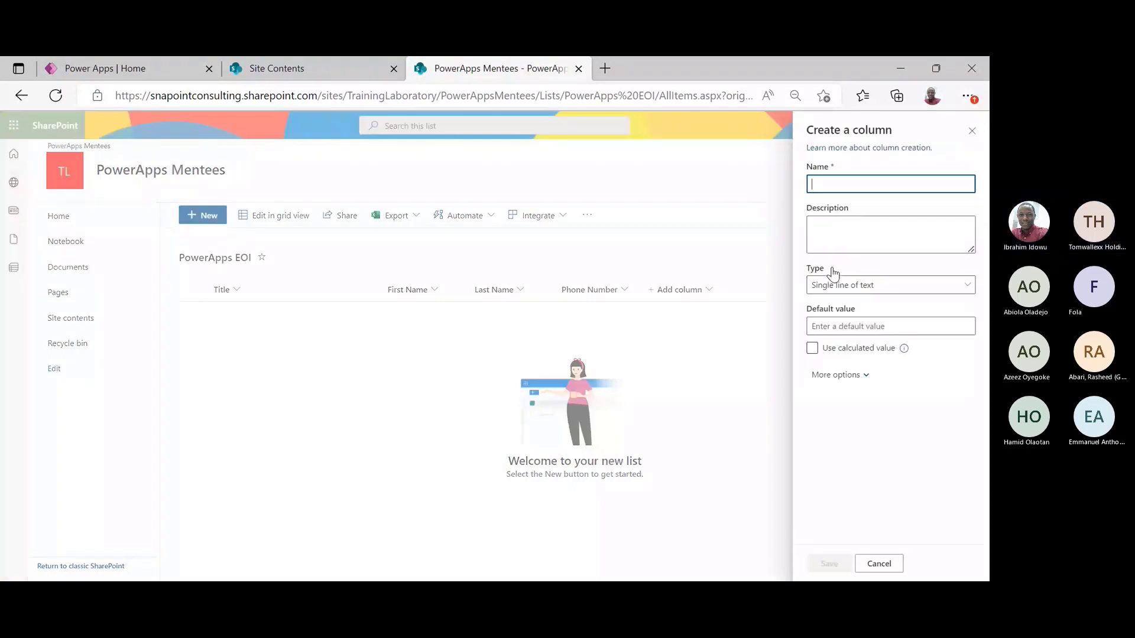
text(Email)
click(830, 564)
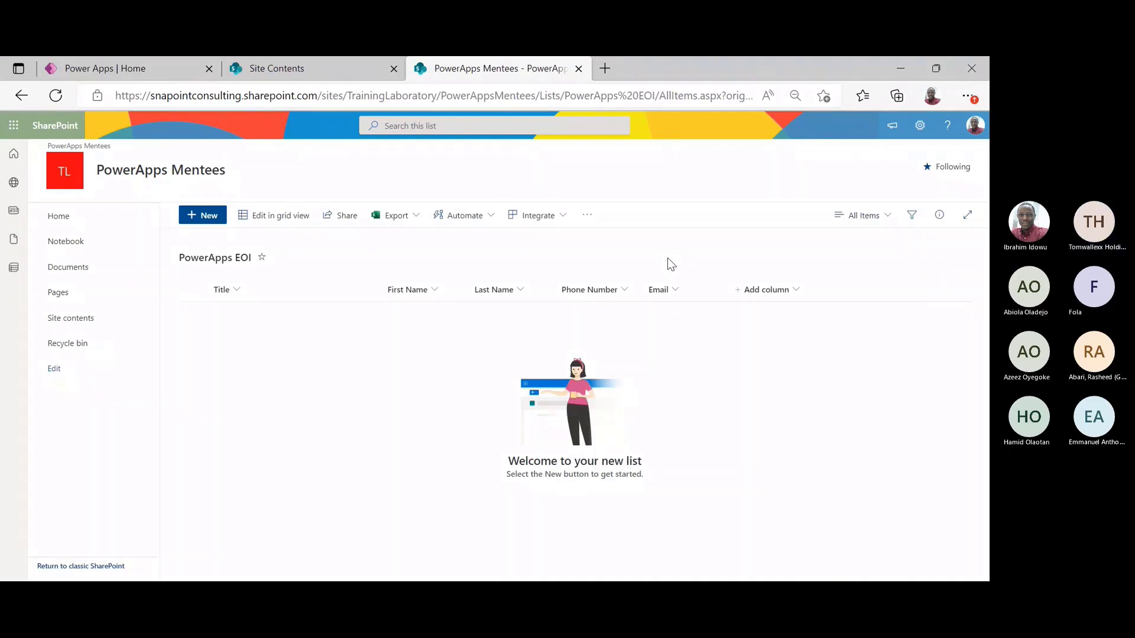
click(798, 292)
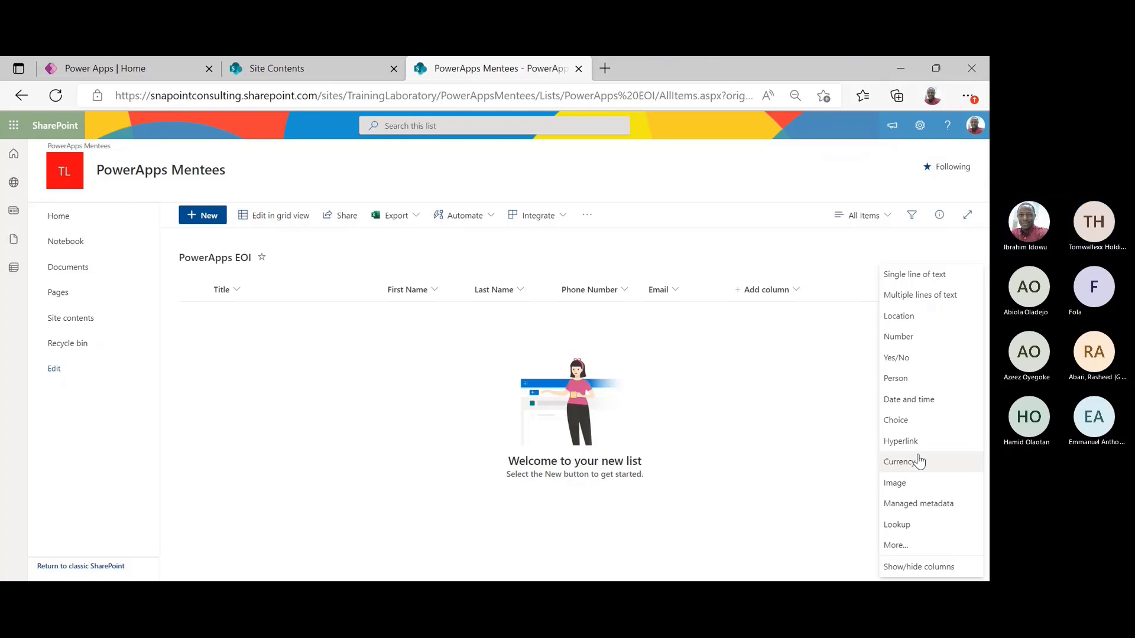
Add a Gender choice column with options Male and Female, removing the third choice
click(922, 422)
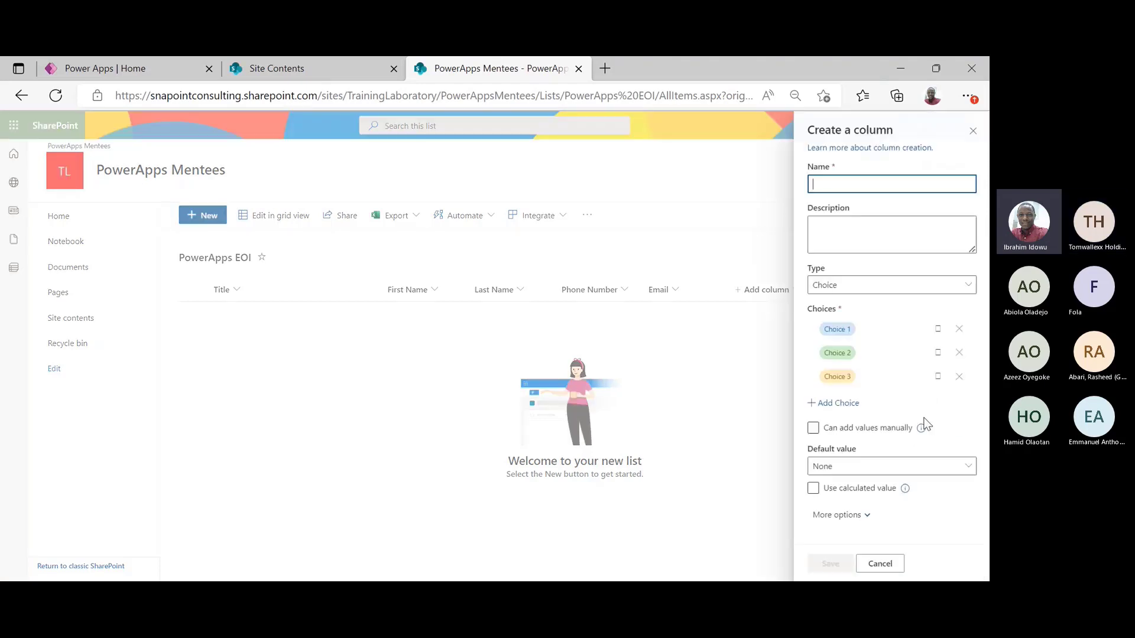
text(f)
key(BackSpace)
text(G)
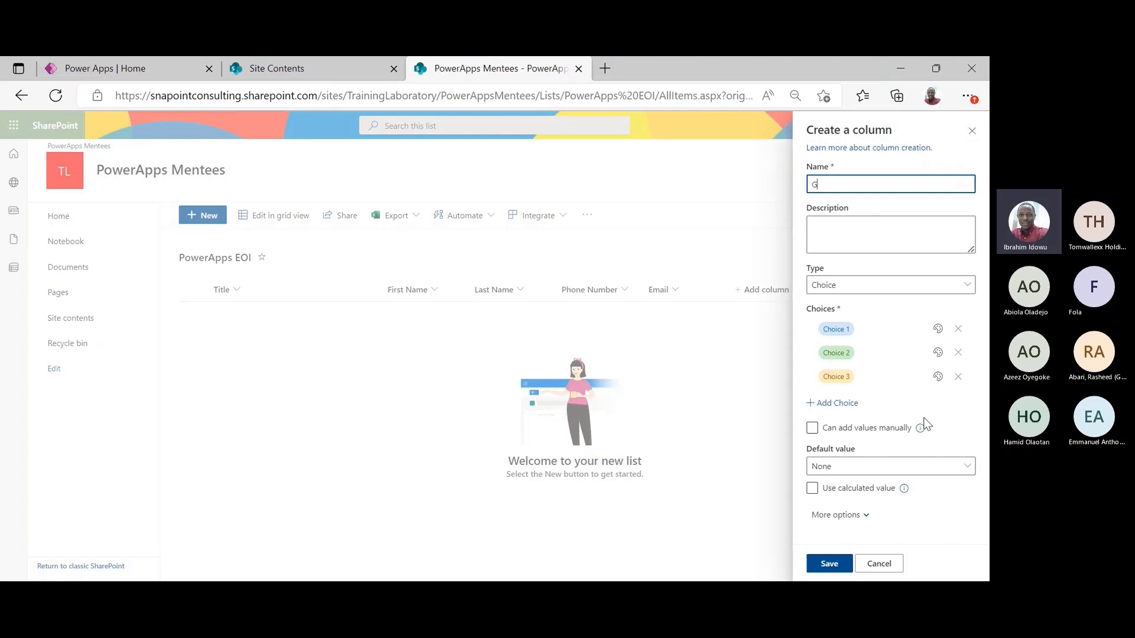
text(ender)
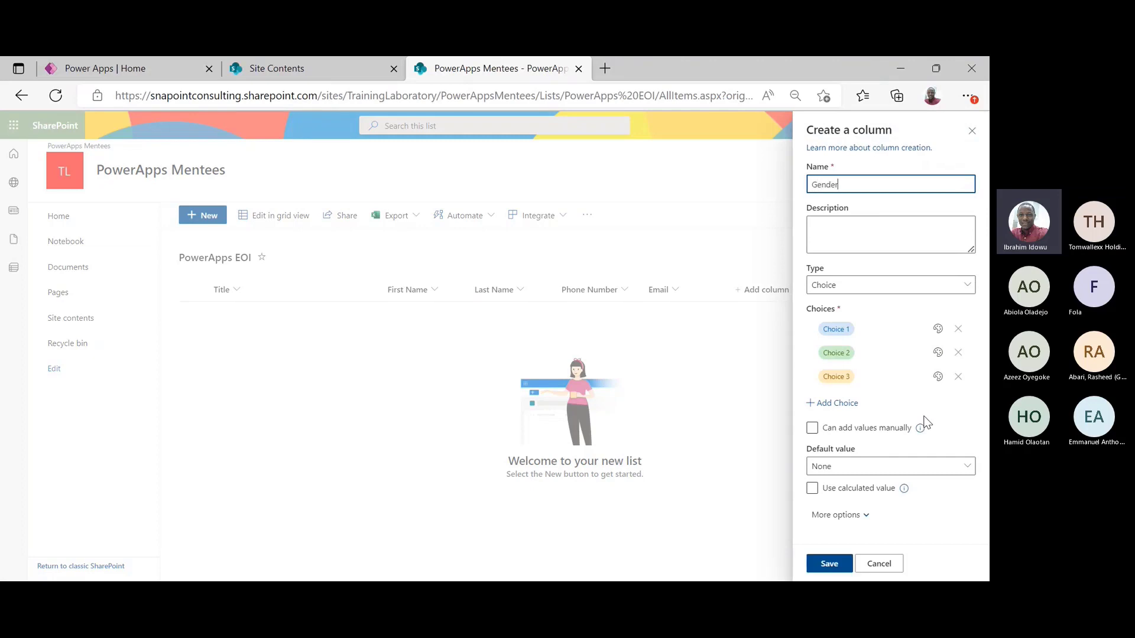
click(873, 334)
text(Male)
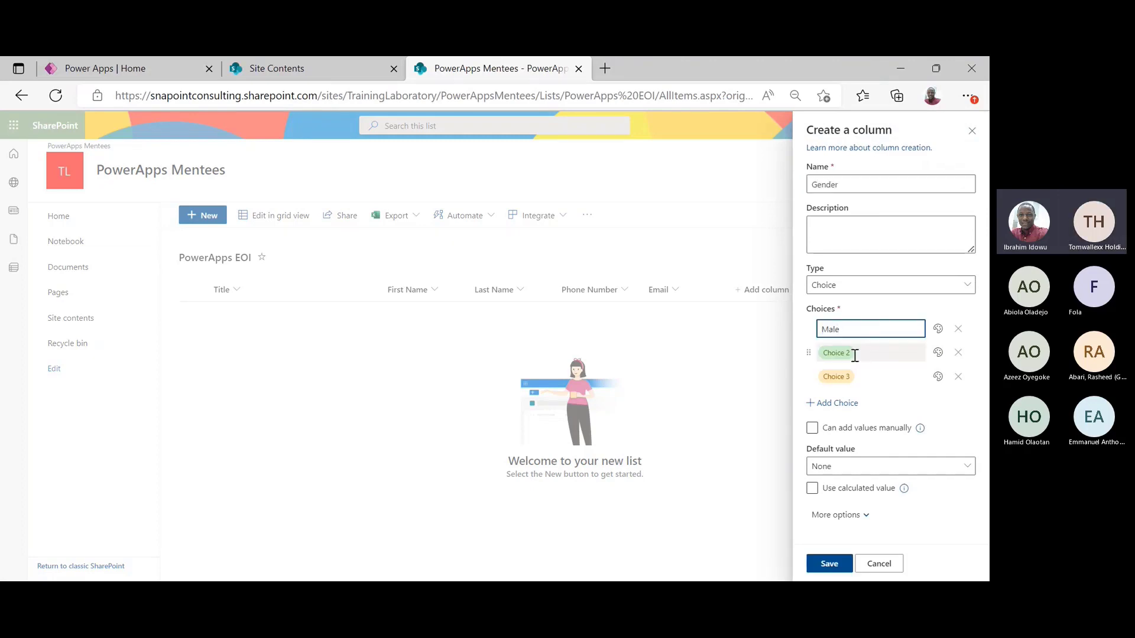
click(854, 354)
text(Female)
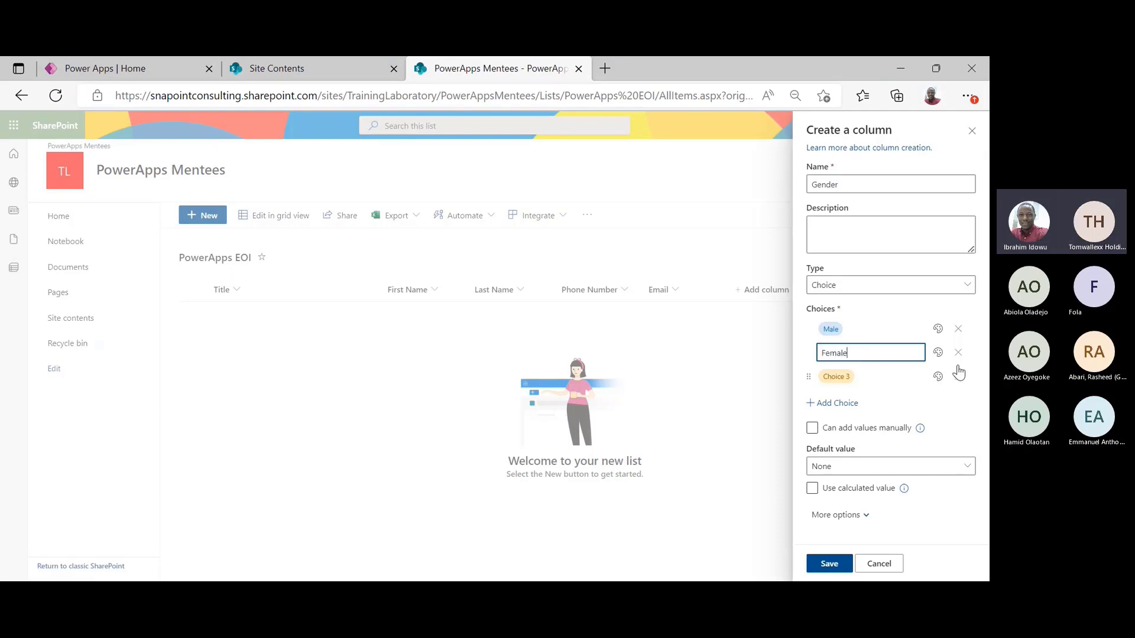
click(958, 377)
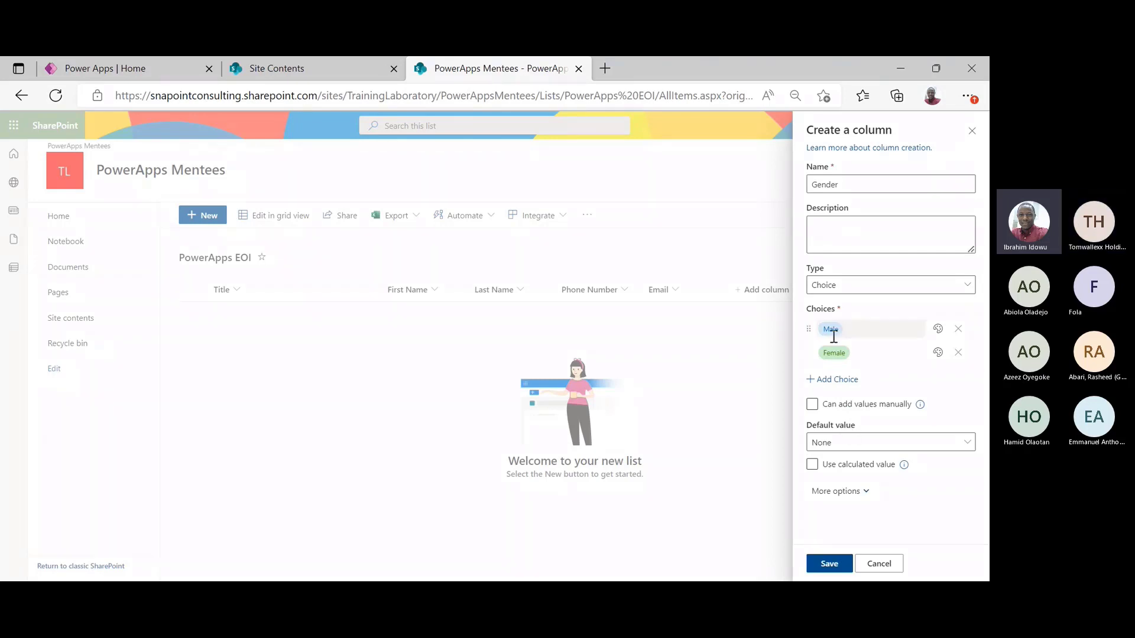
click(830, 562)
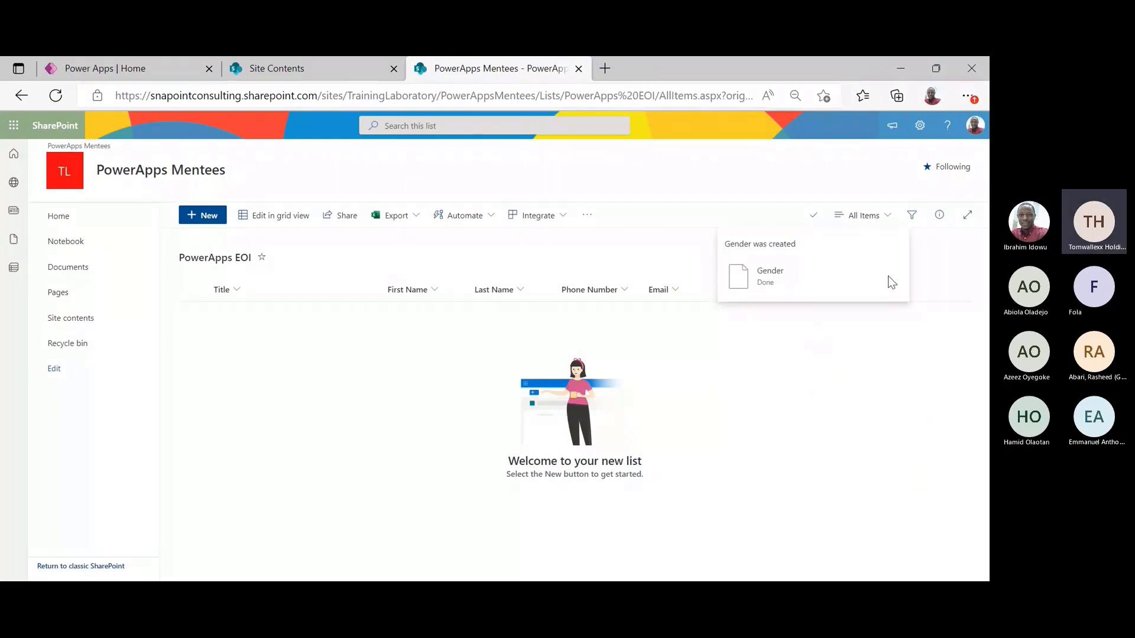
Close the Progress panel and reopen the Add column type menu
click(811, 217)
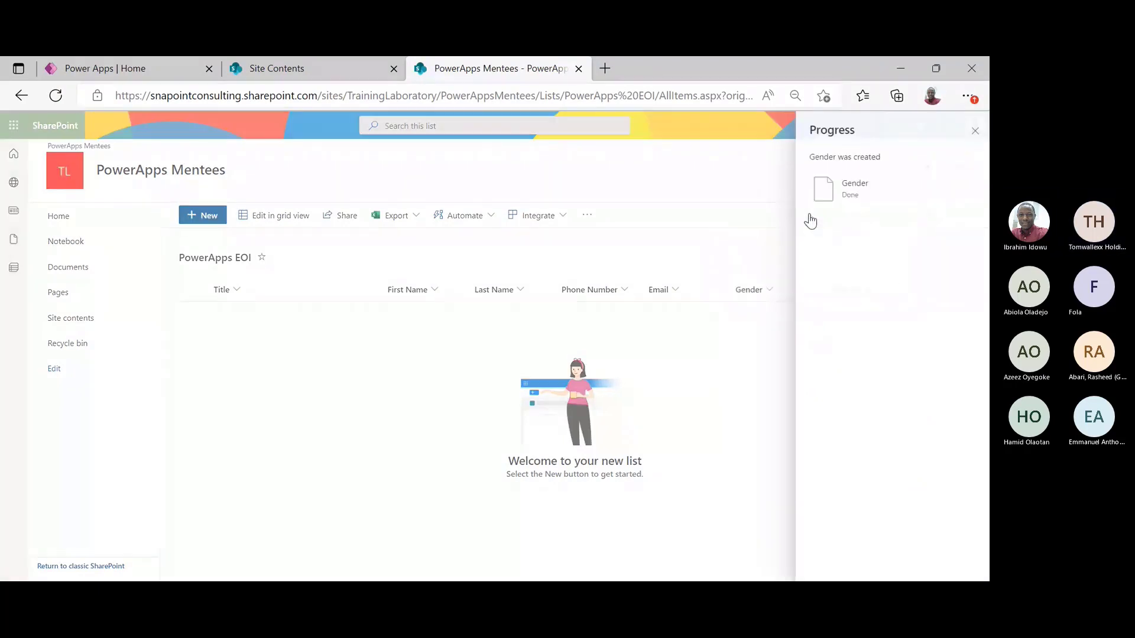
click(767, 177)
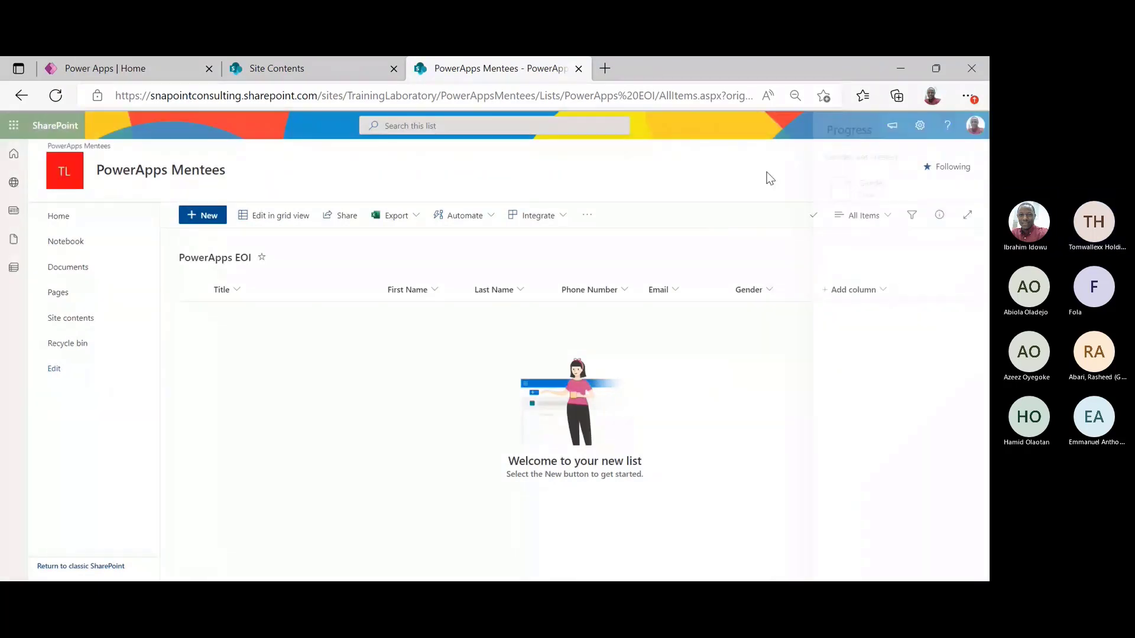
click(878, 295)
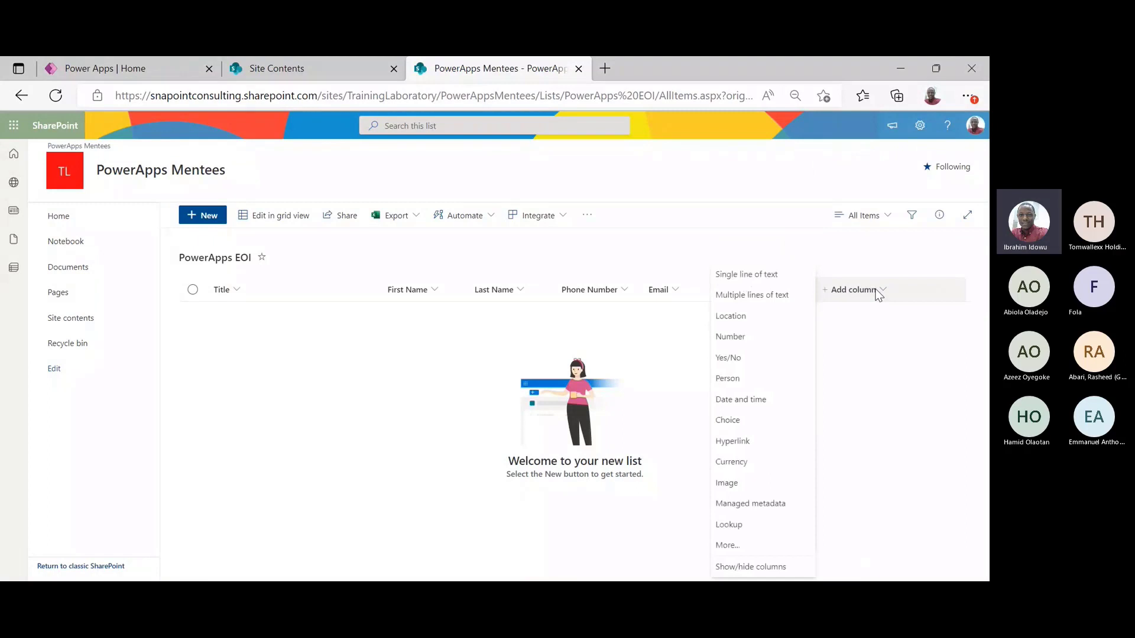
Add a Profession choice column with choices IT and Non-IT, deleting Choice 3
click(762, 420)
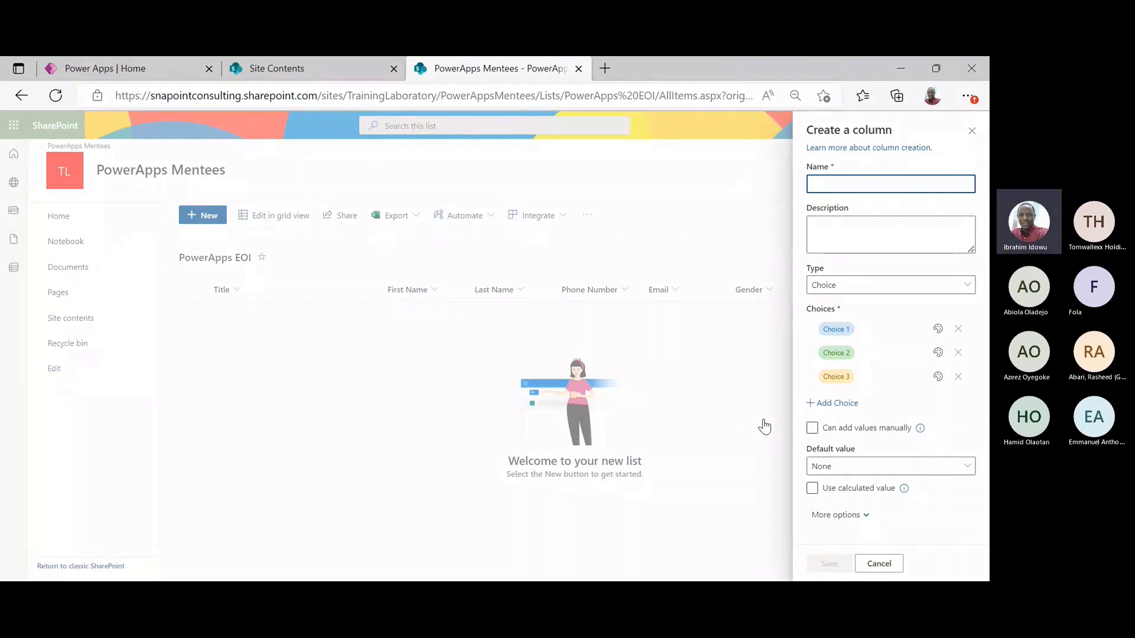
text(Profession)
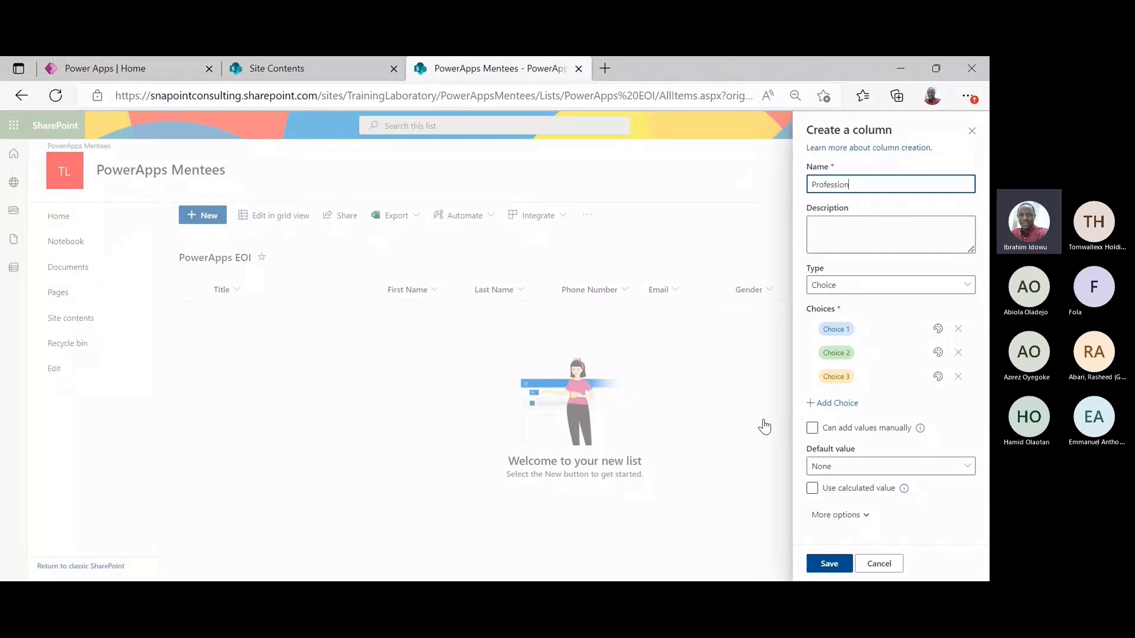
click(847, 331)
key(BackSpace)
text(IT)
click(856, 364)
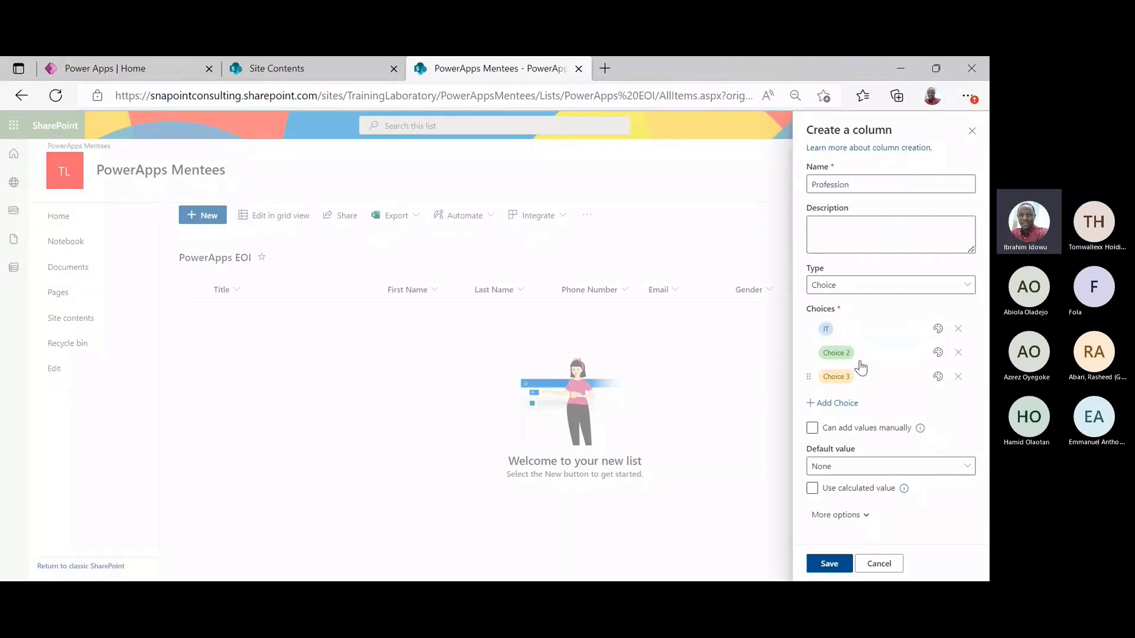
click(832, 346)
key(BackSpace)
text(Non-IT)
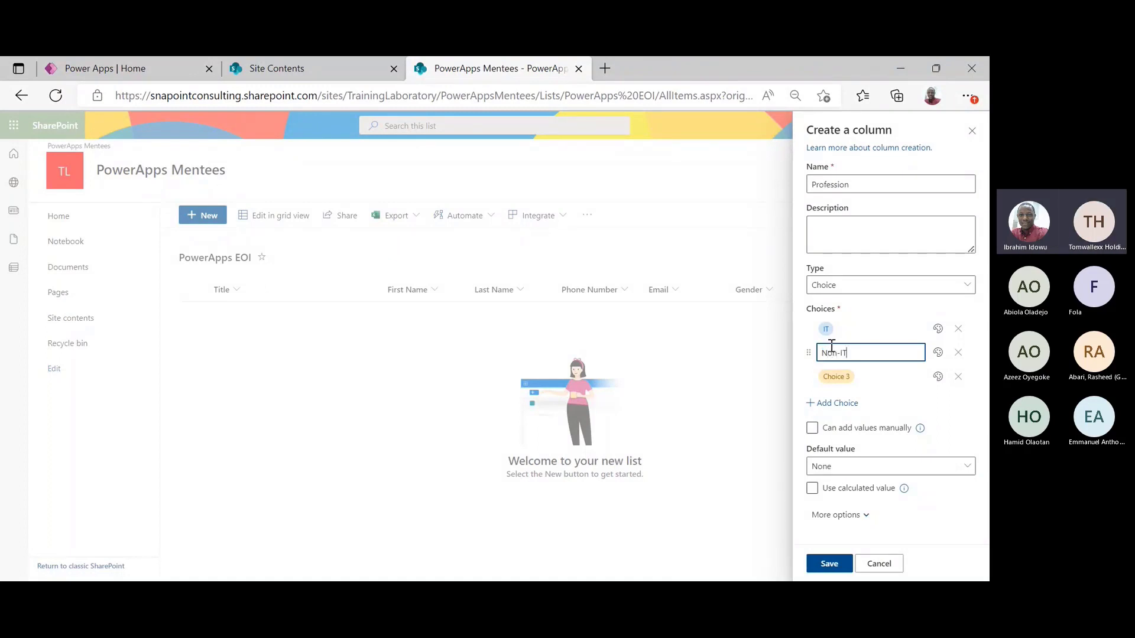
click(959, 377)
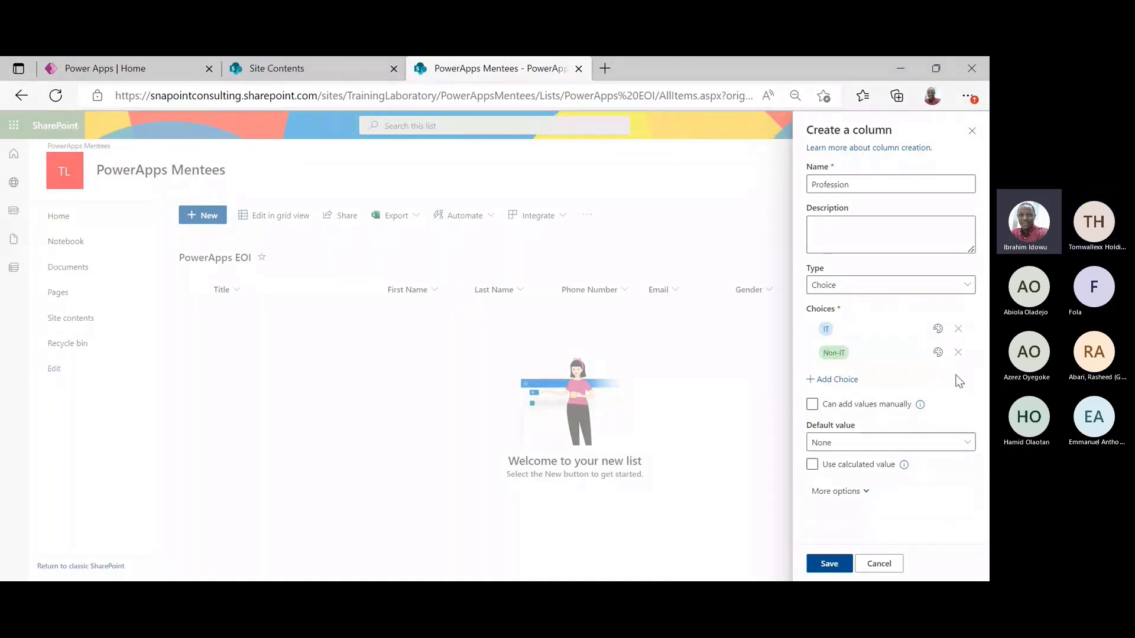
click(823, 564)
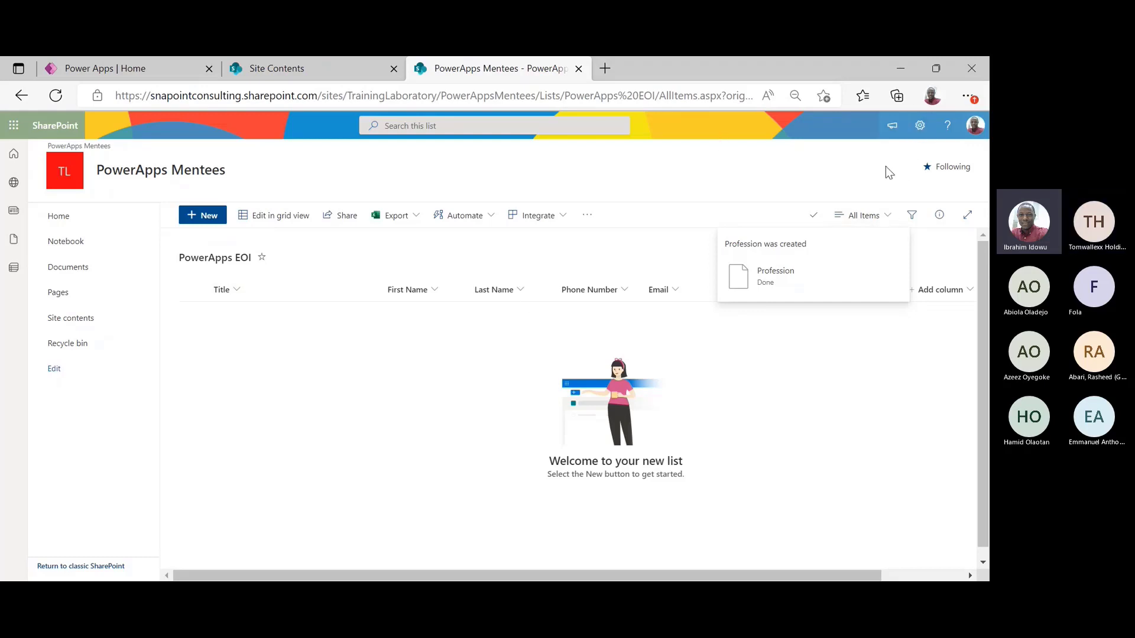
In List settings, set the Title column's 'Require that this column contains information' to No
click(920, 125)
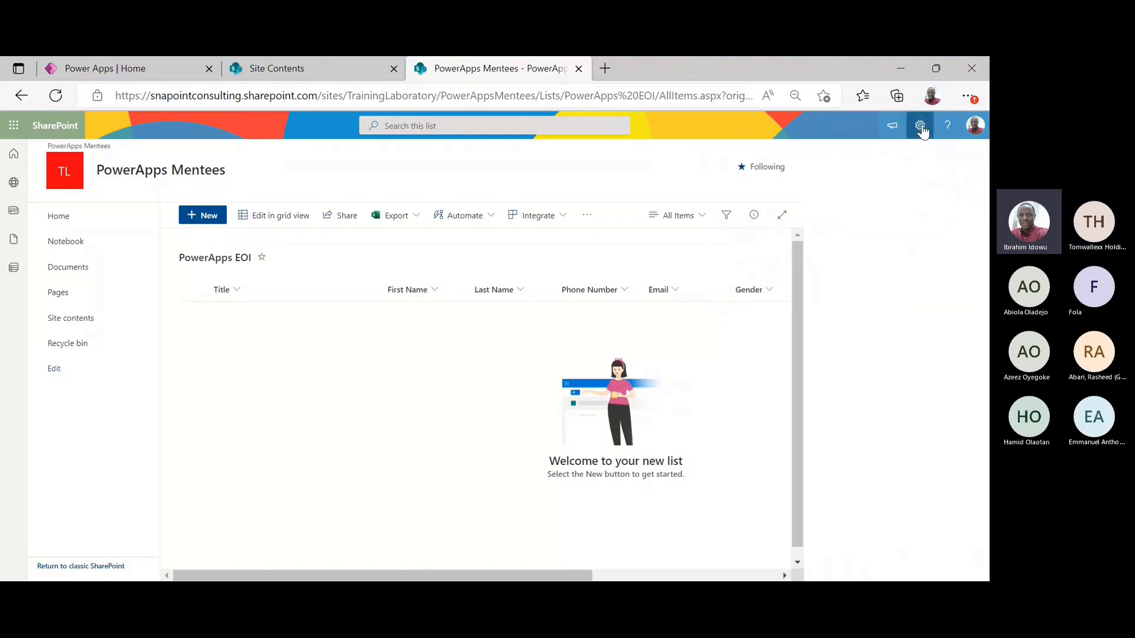
click(830, 247)
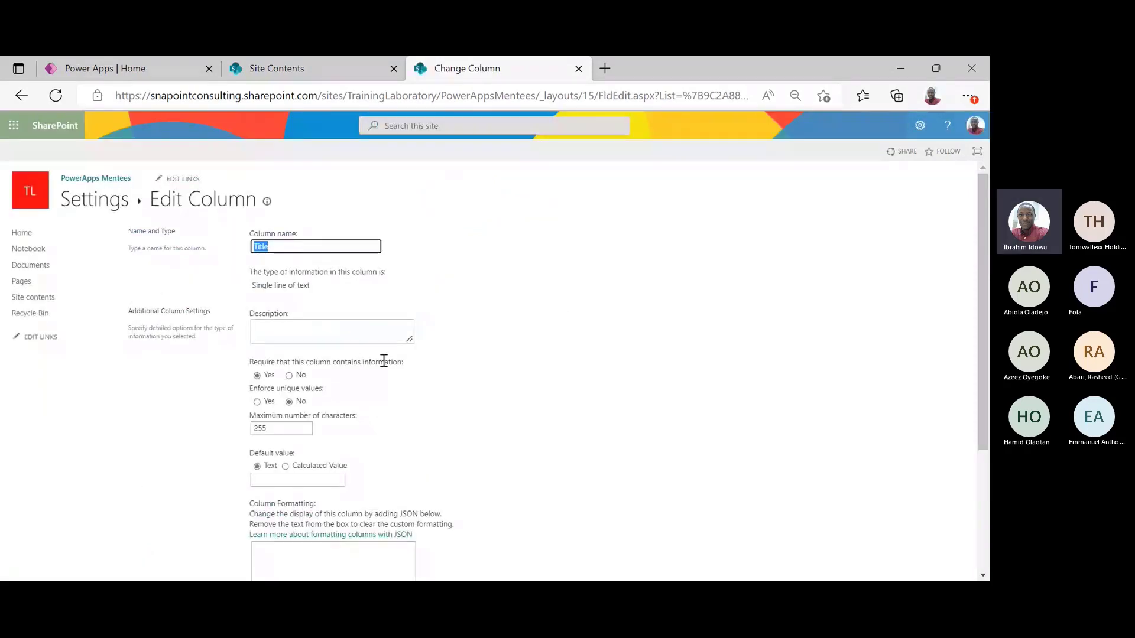
click(291, 379)
click(289, 377)
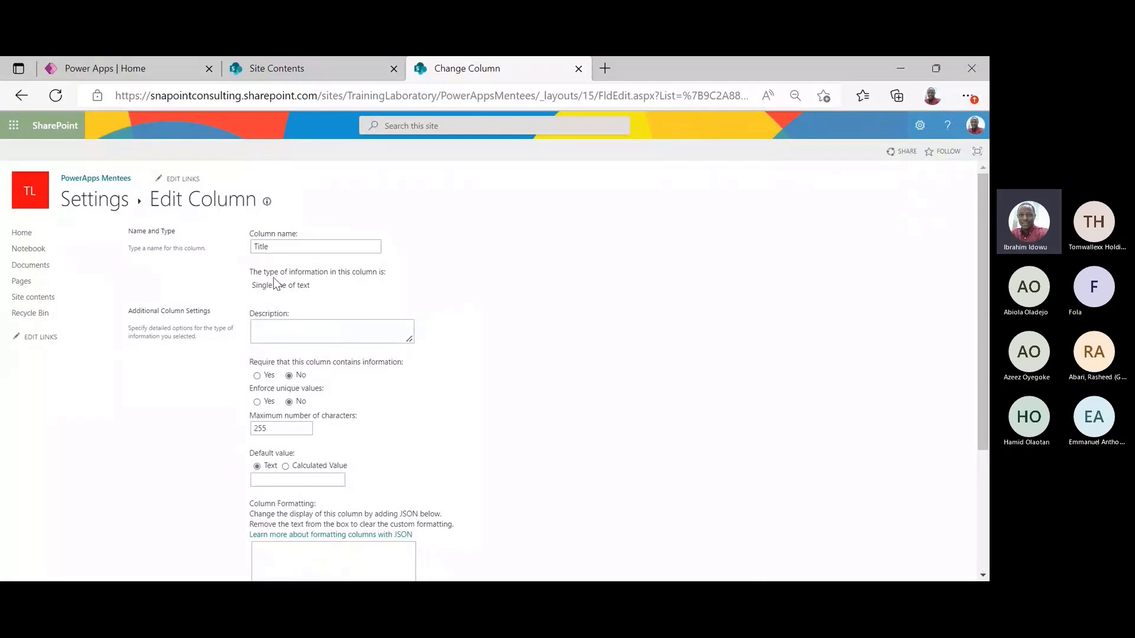
triple_click(268, 239)
click(284, 248)
drag(981, 283, 981, 402)
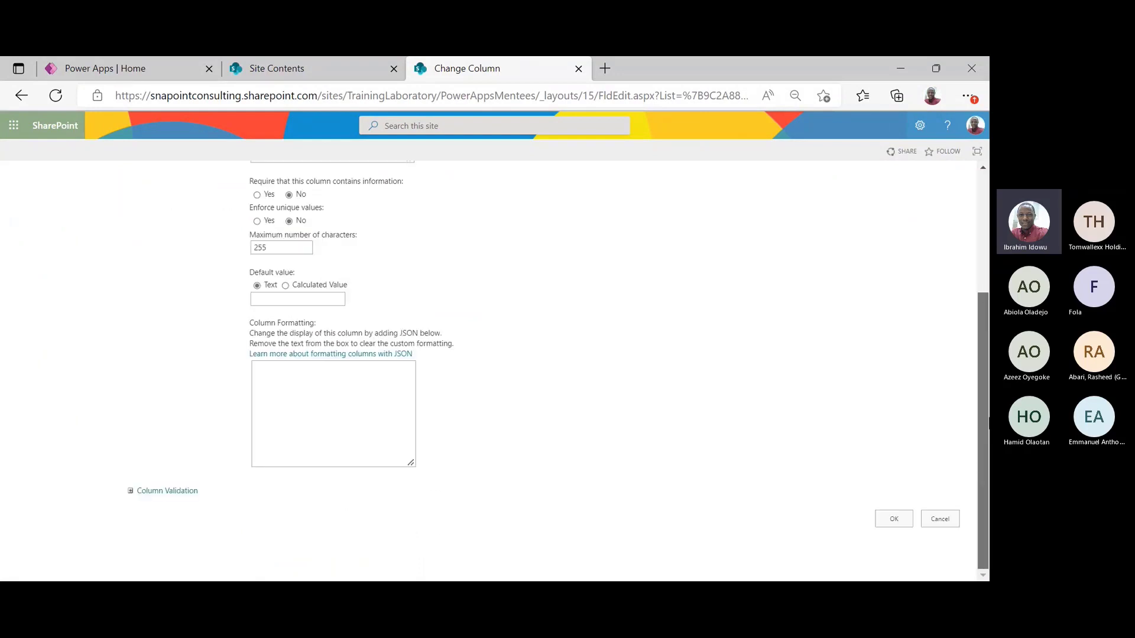
click(894, 519)
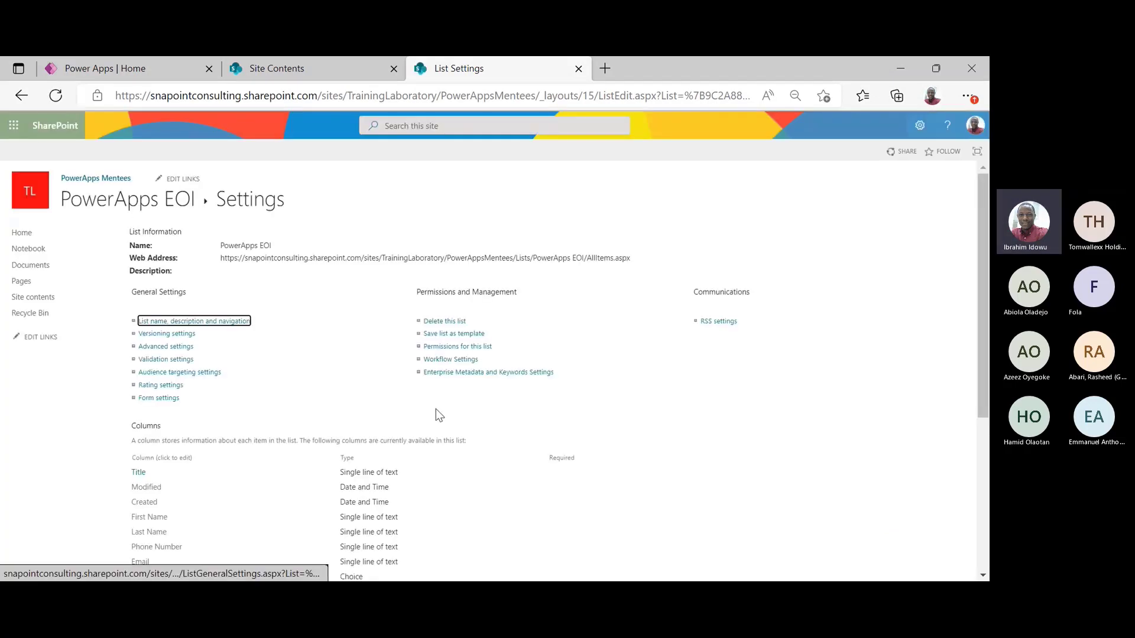
Go back to the PowerApps EOI list view from List Settings
click(161, 205)
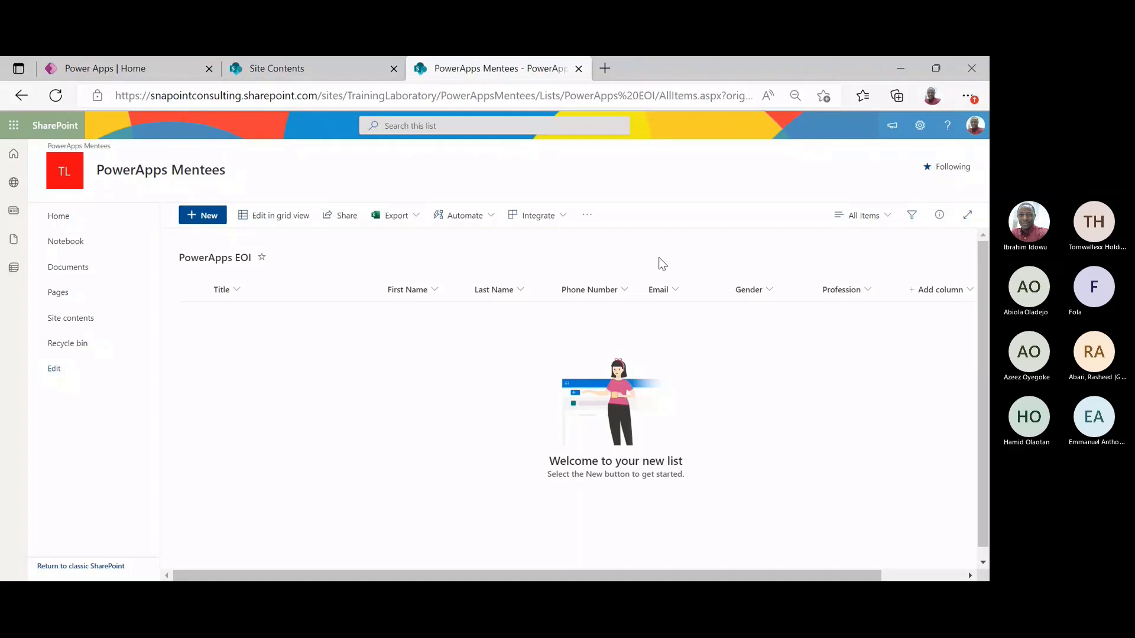
From the SharePoint list's Power Apps integration, create an app named 'PowerApps Expression of Interest'
click(536, 217)
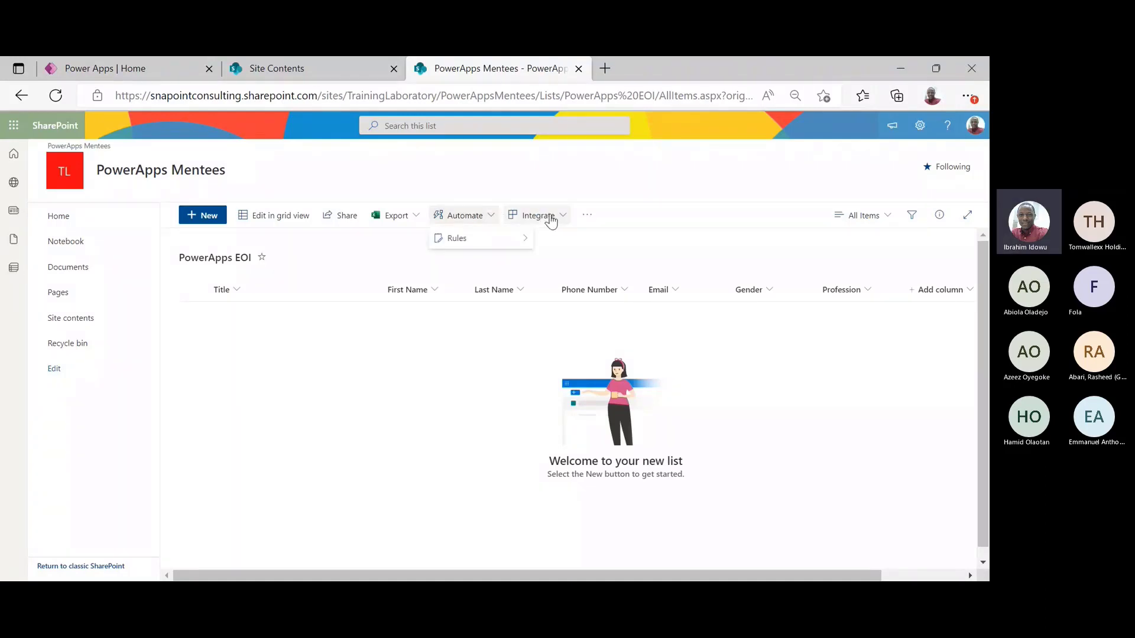
mouse_move(557, 240)
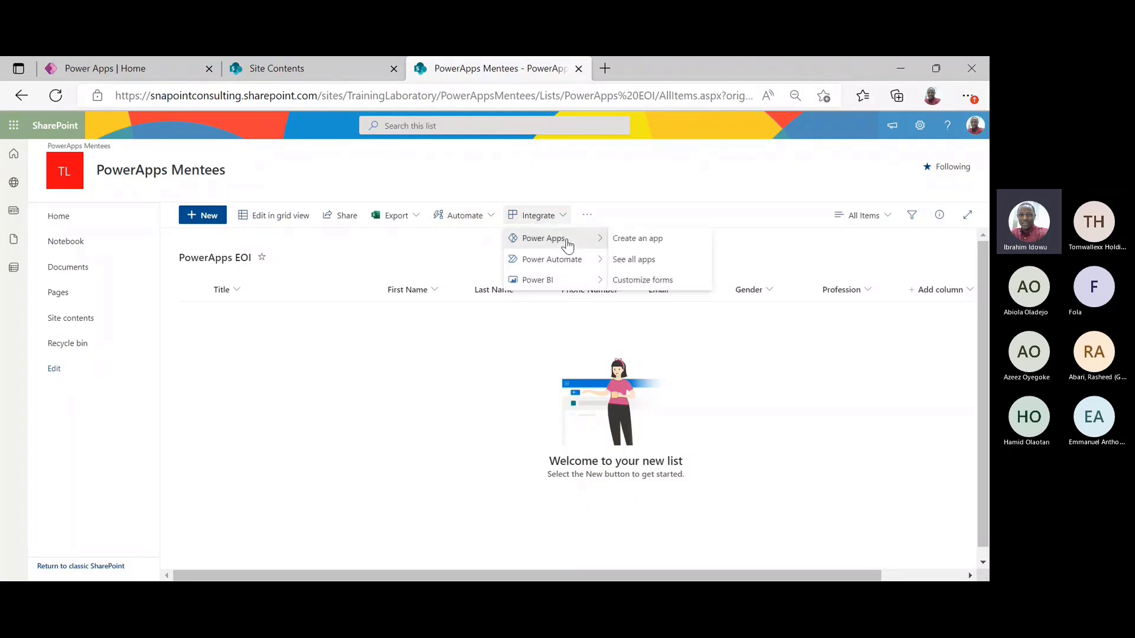
click(641, 239)
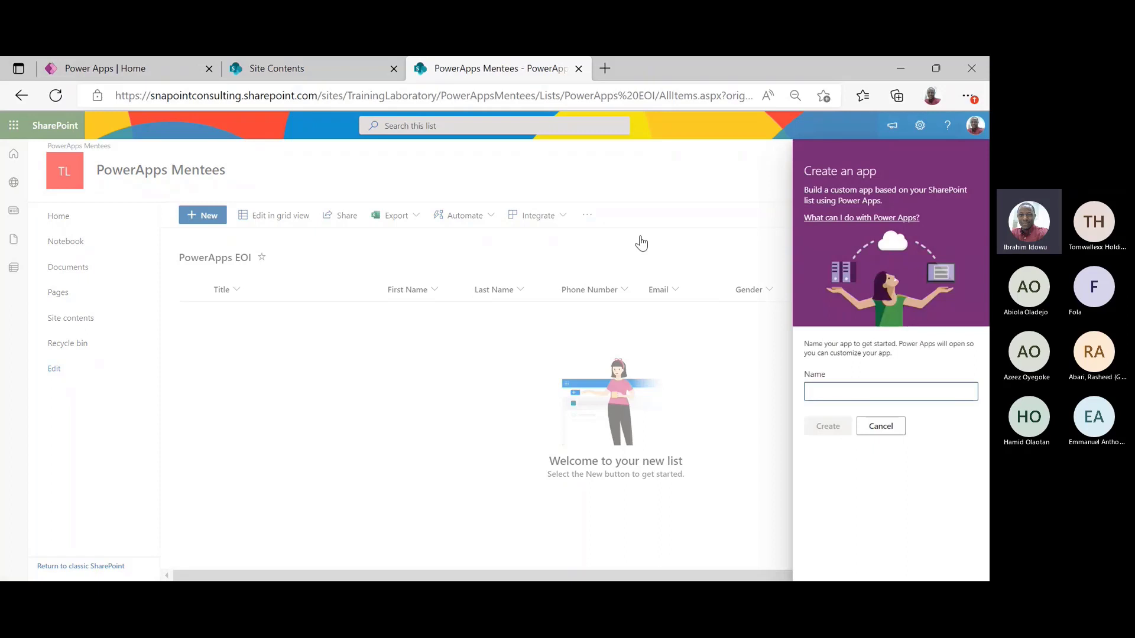
text(Po)
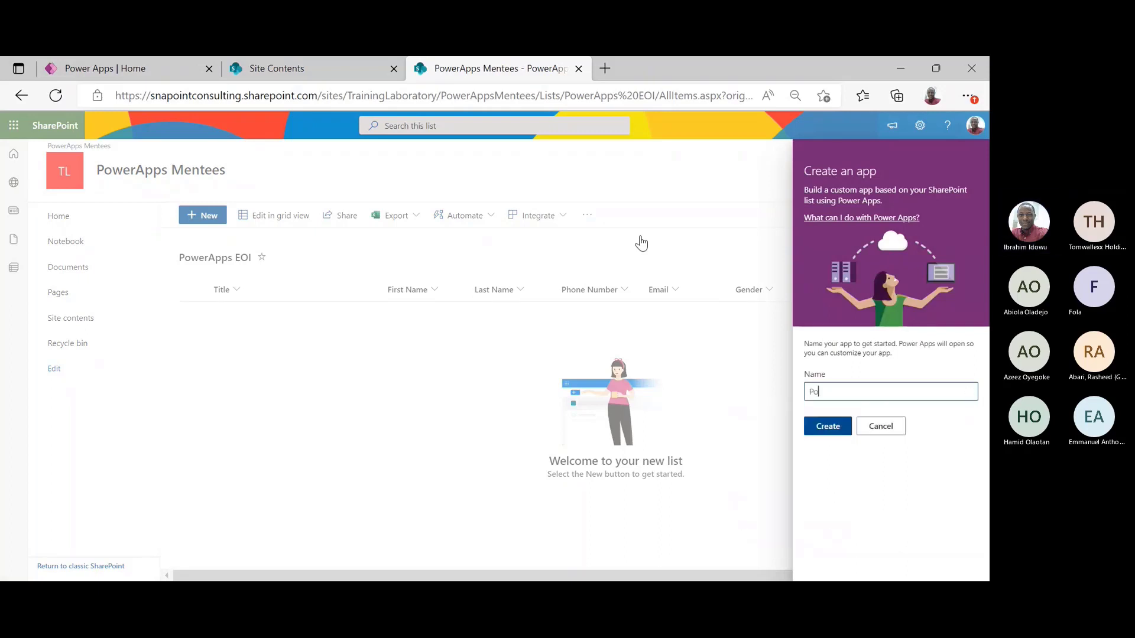
text(werApps )
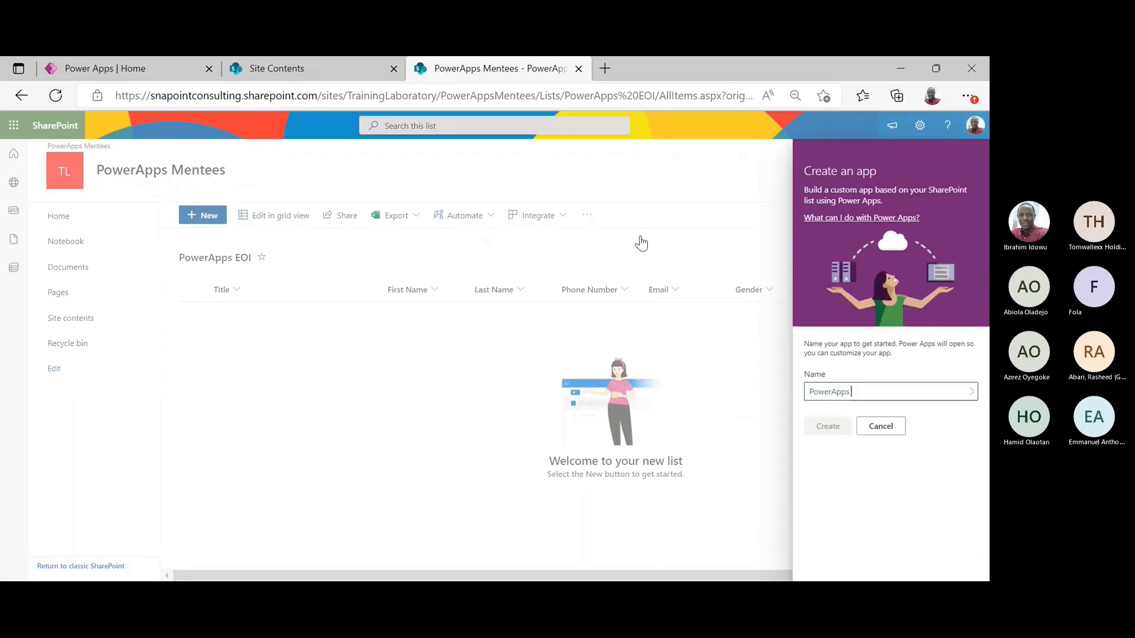
text(EOI)
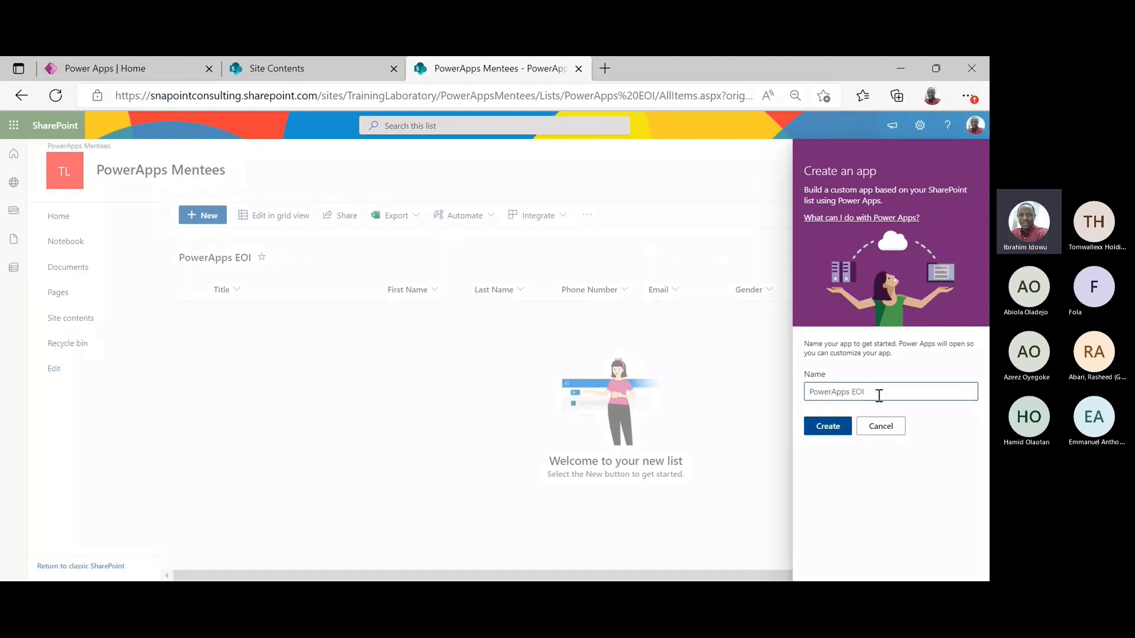
key(BackSpace)
key(BackSpace)
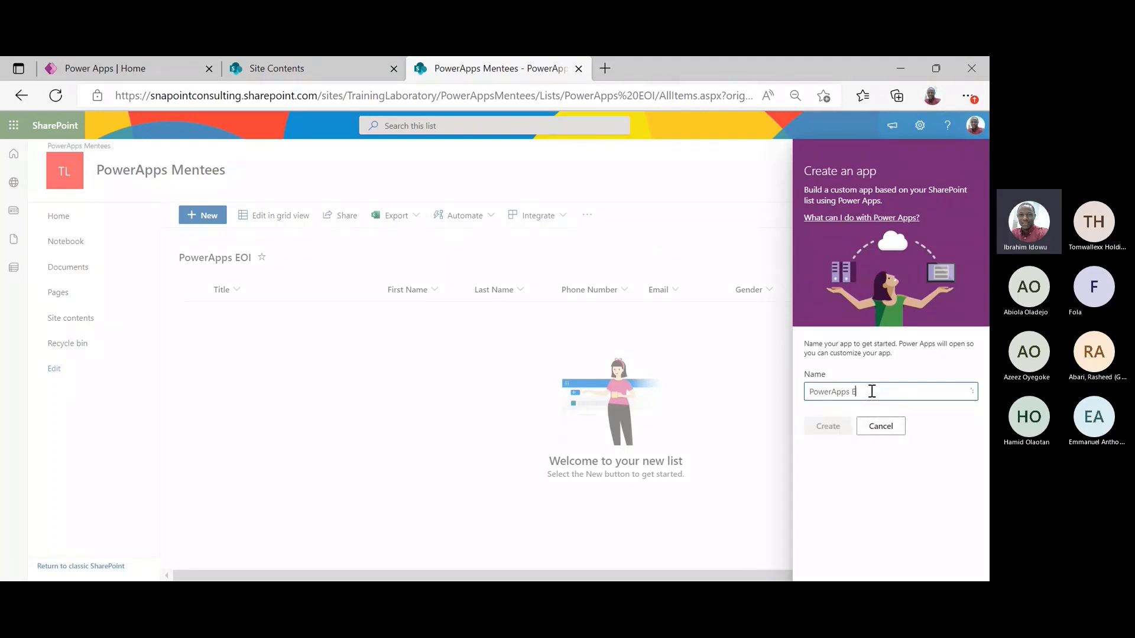
text(xpression of Interest)
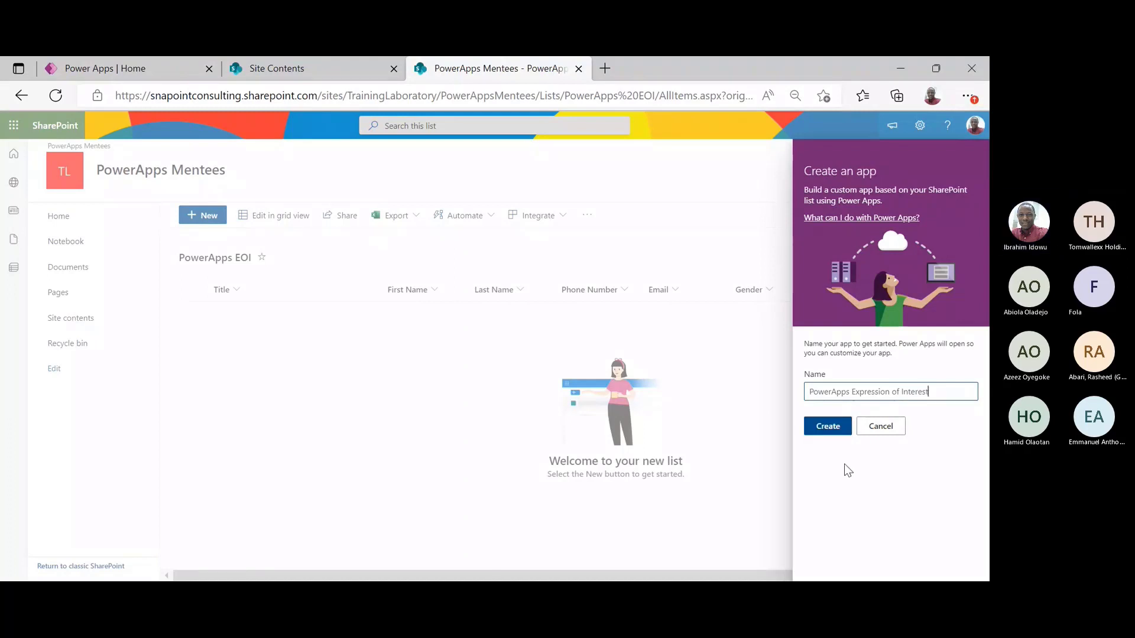
click(827, 428)
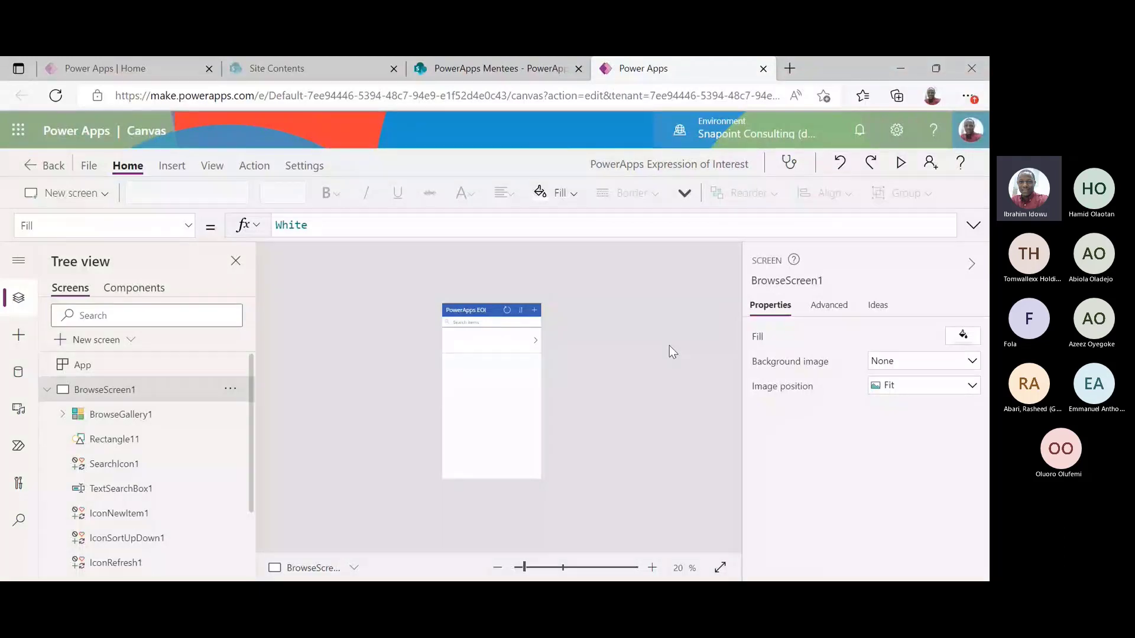
Preview the generated app to see its empty PowerApps EOI browse screen
click(902, 164)
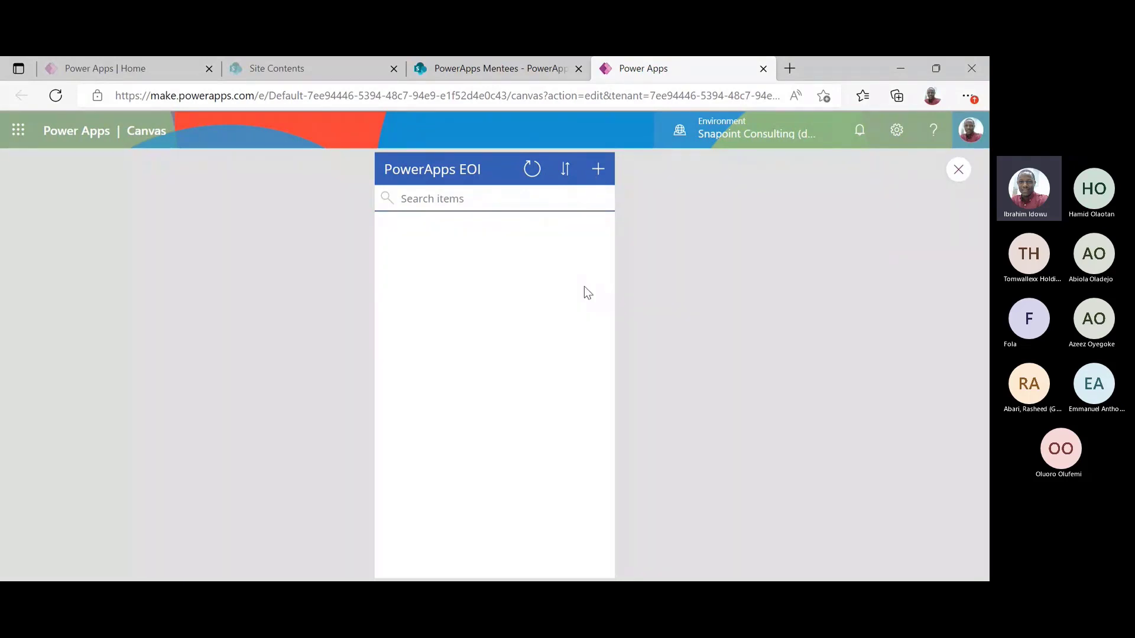
Add a new item with title Mr, the person's first and last name, and phone number
click(601, 172)
click(533, 229)
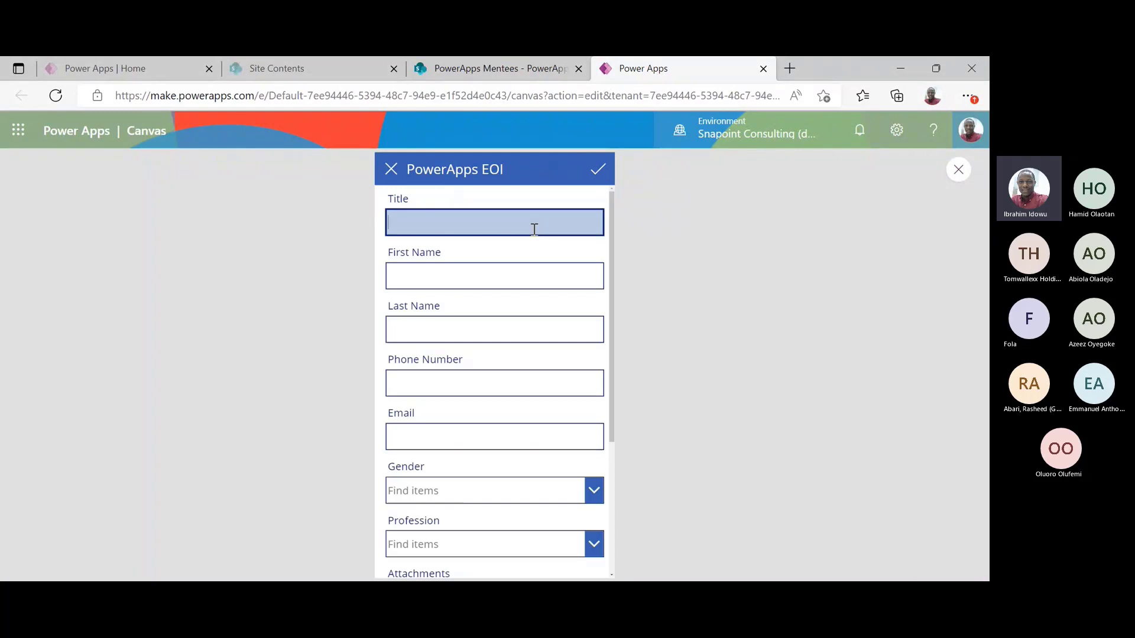
text(Mr)
key(Tab)
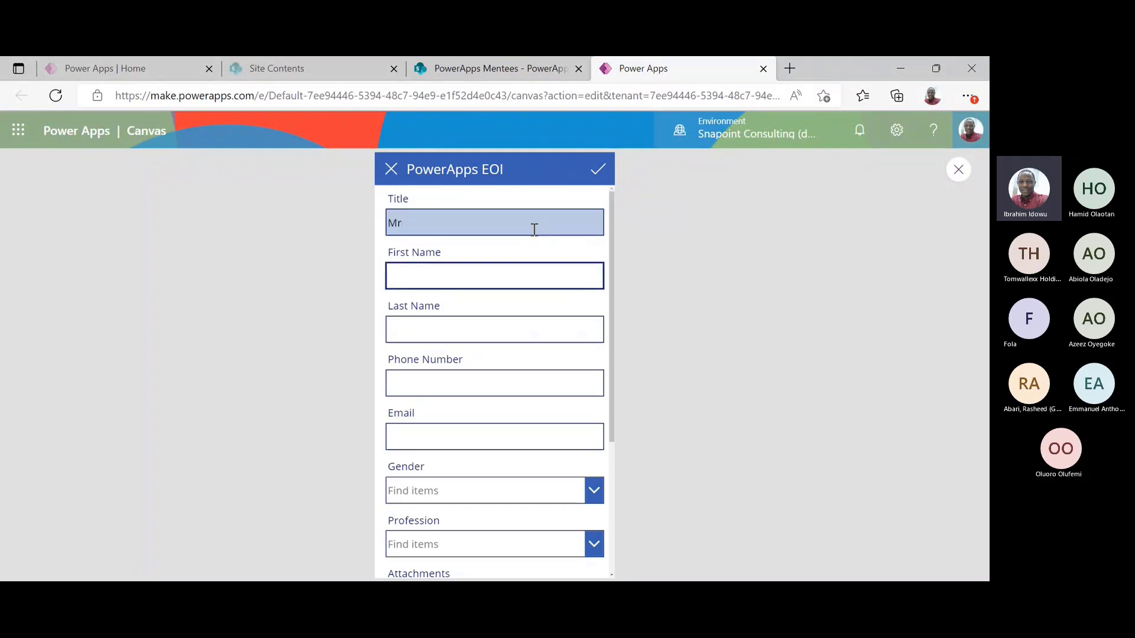
key(Tab)
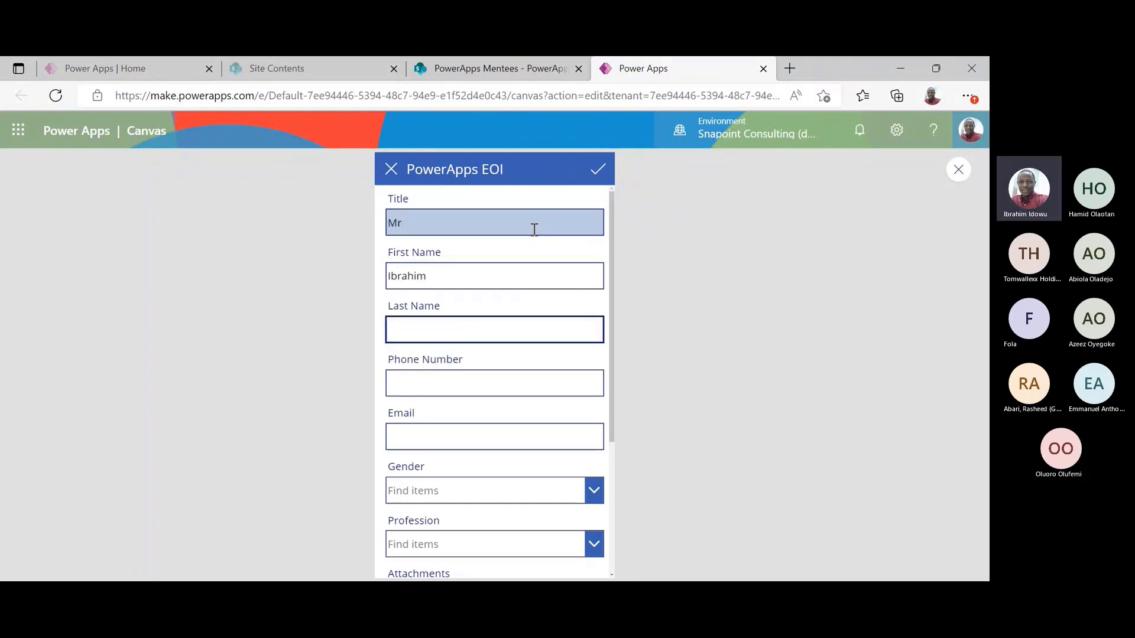
key(Tab)
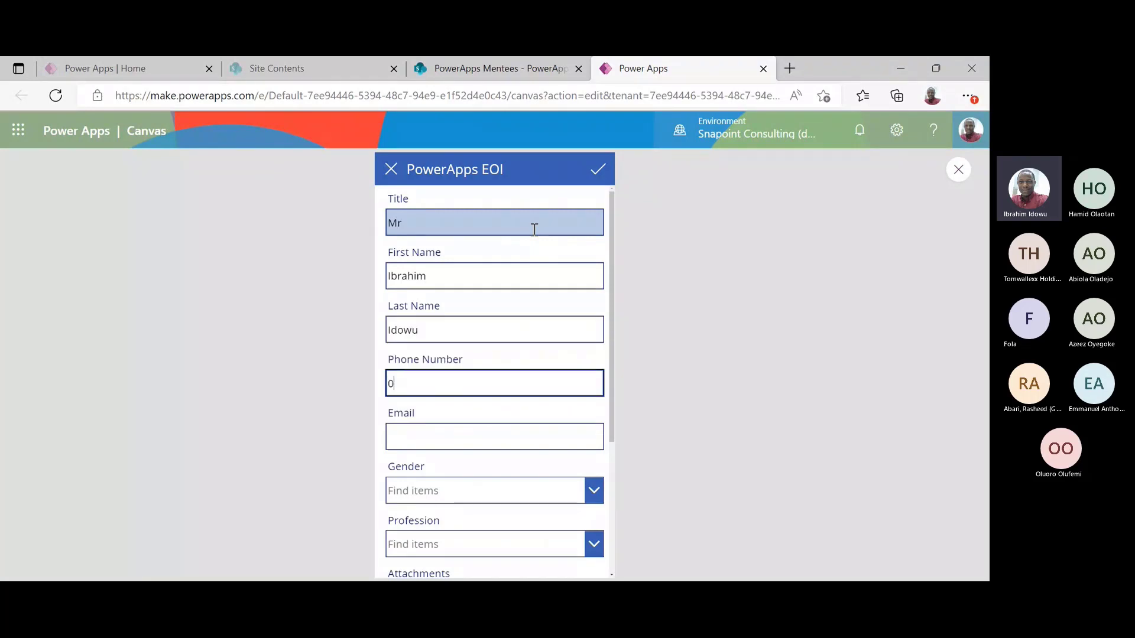
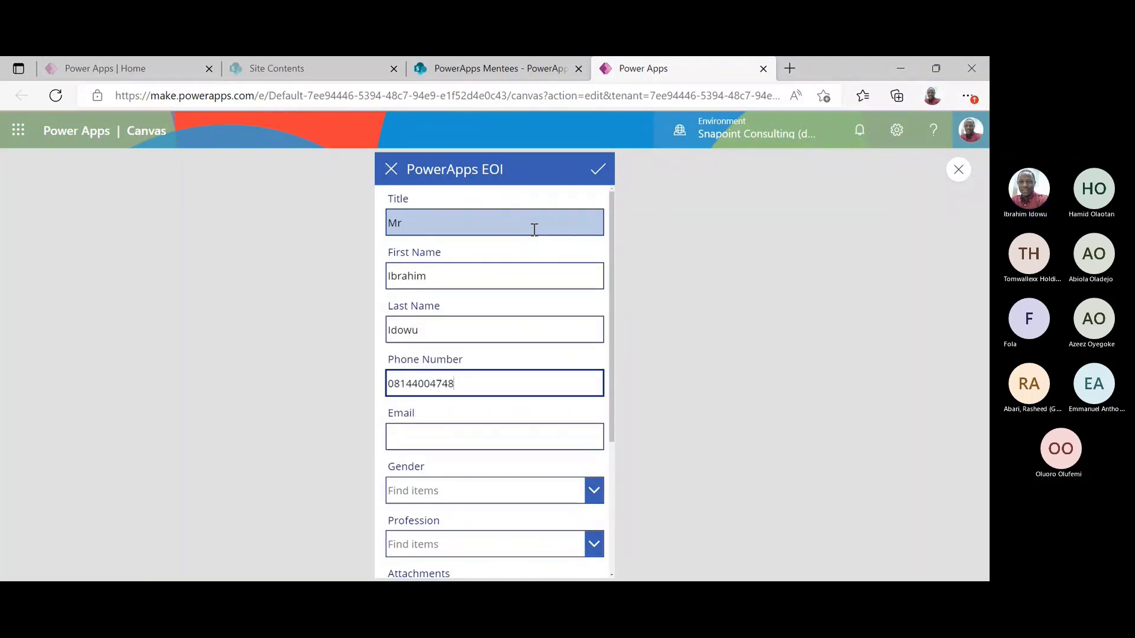
key(Tab)
Autofill the e-mail, choose gender Male and profession IT, then check the SharePoint list
text(i)
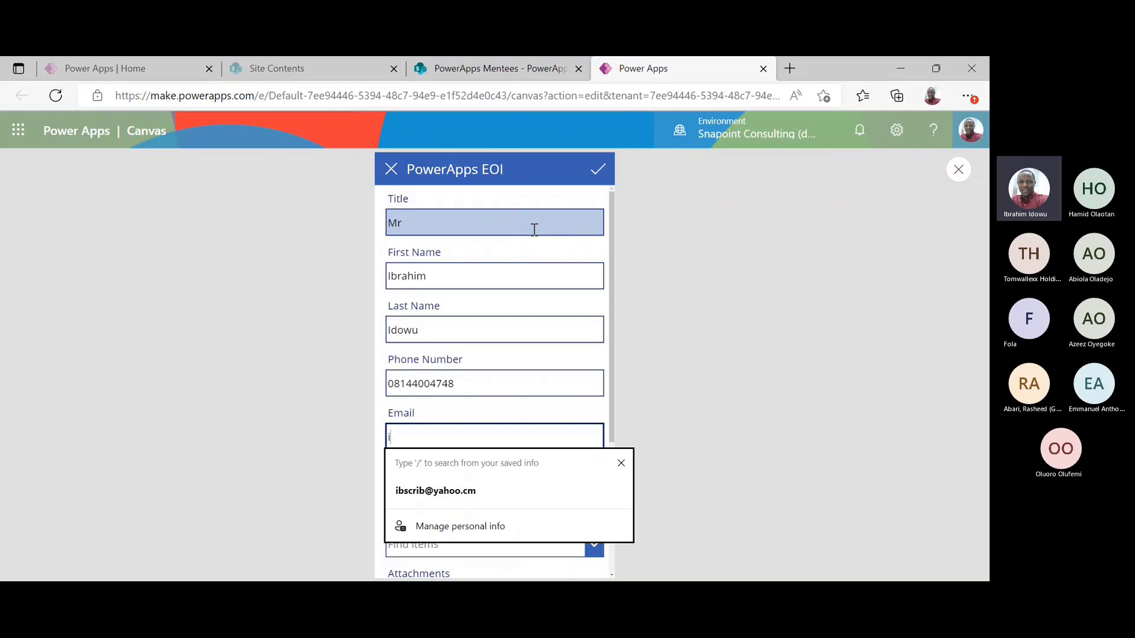
click(503, 492)
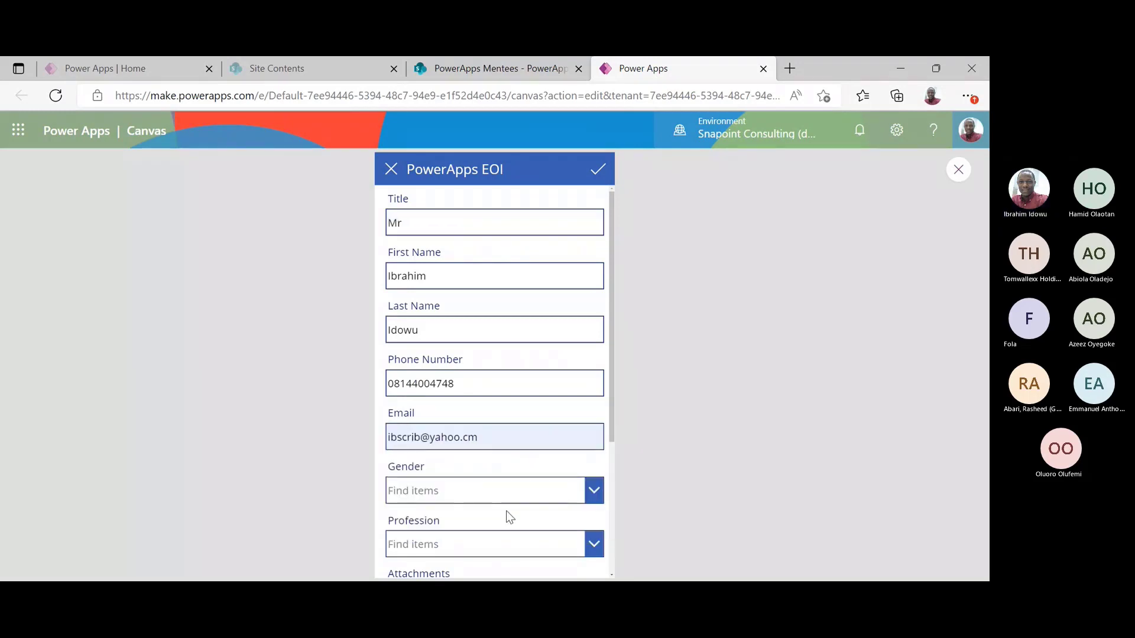
click(534, 483)
click(485, 467)
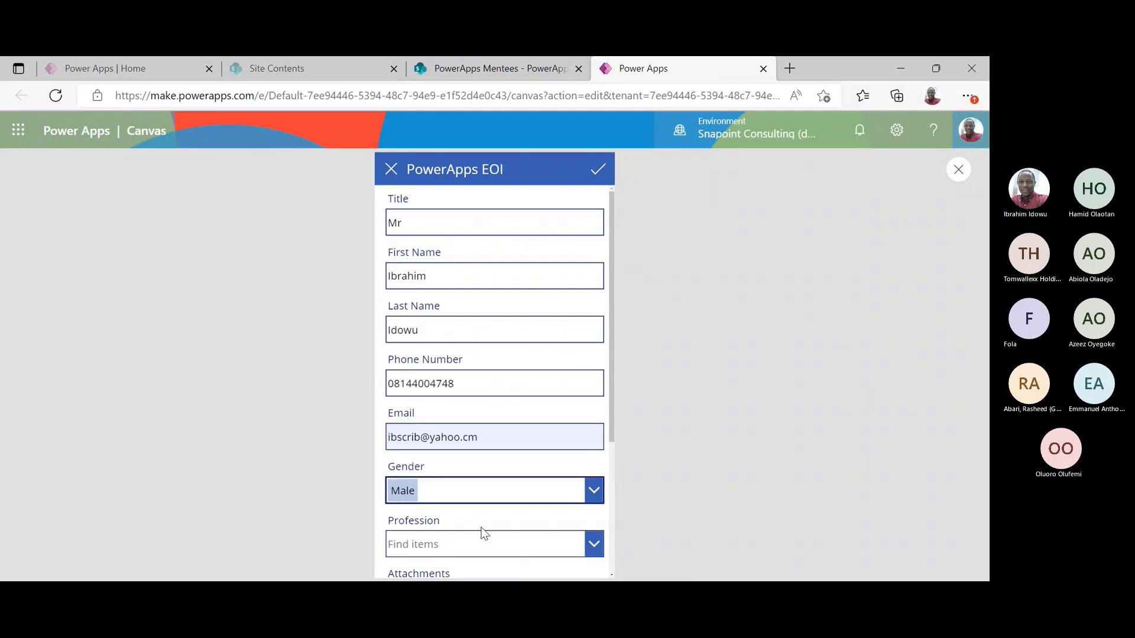
click(486, 540)
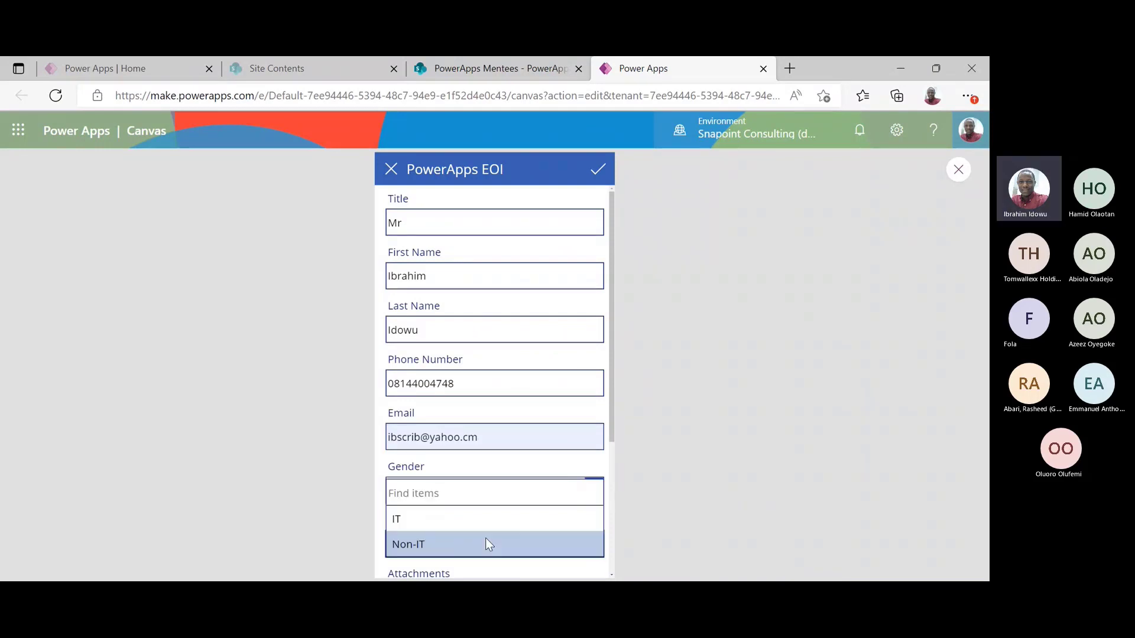
click(457, 519)
drag(611, 427, 620, 525)
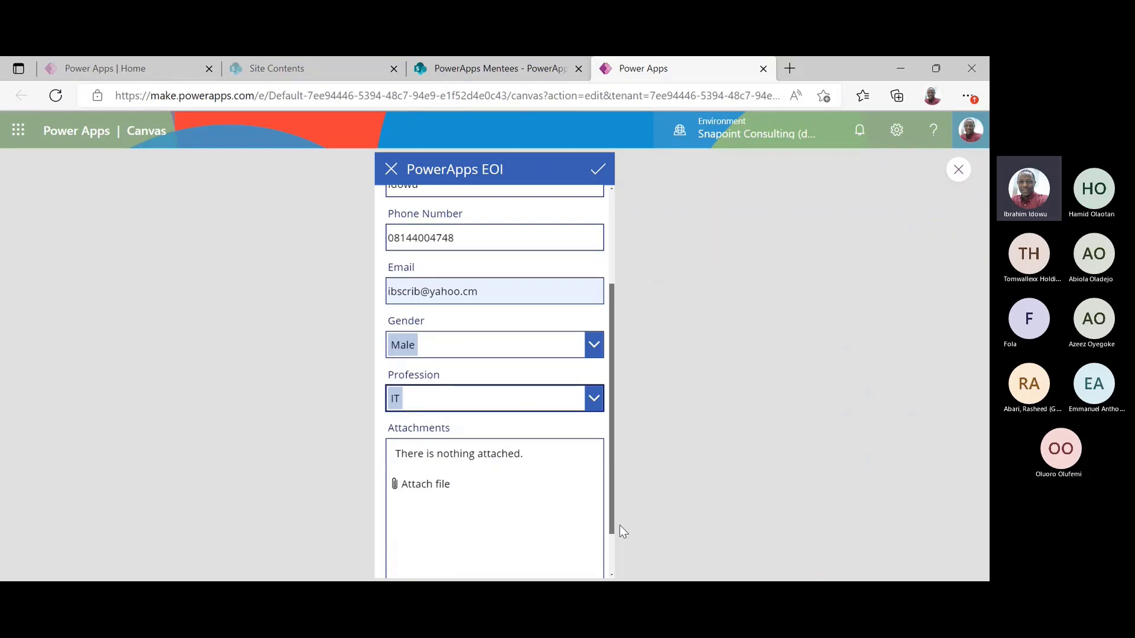
scroll(620, 525, down, 1)
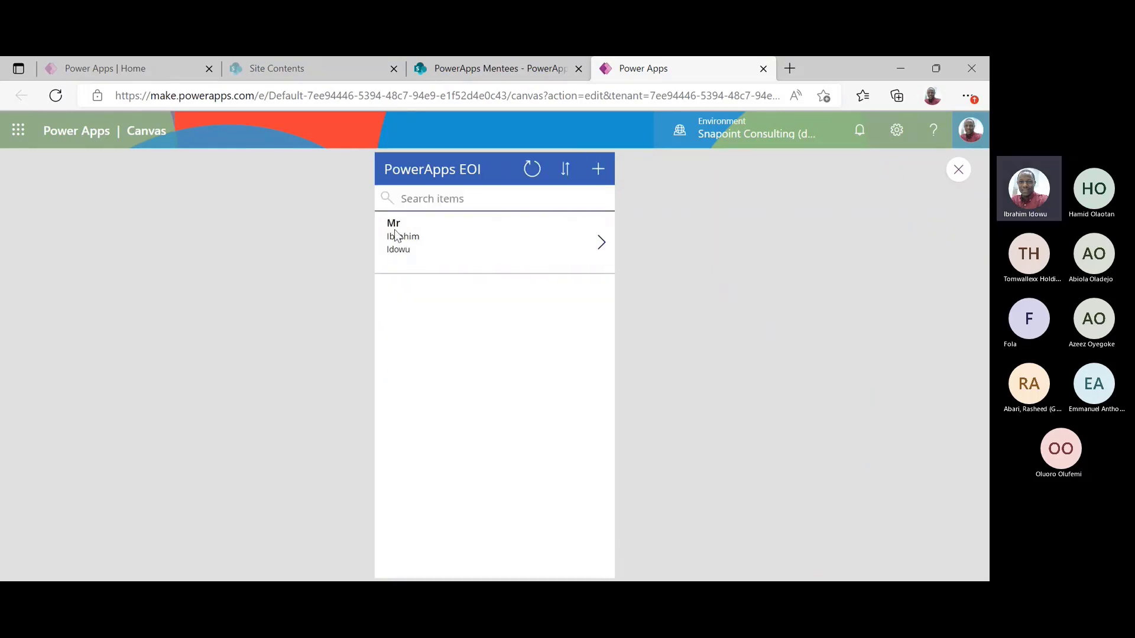
click(512, 78)
key(F5)
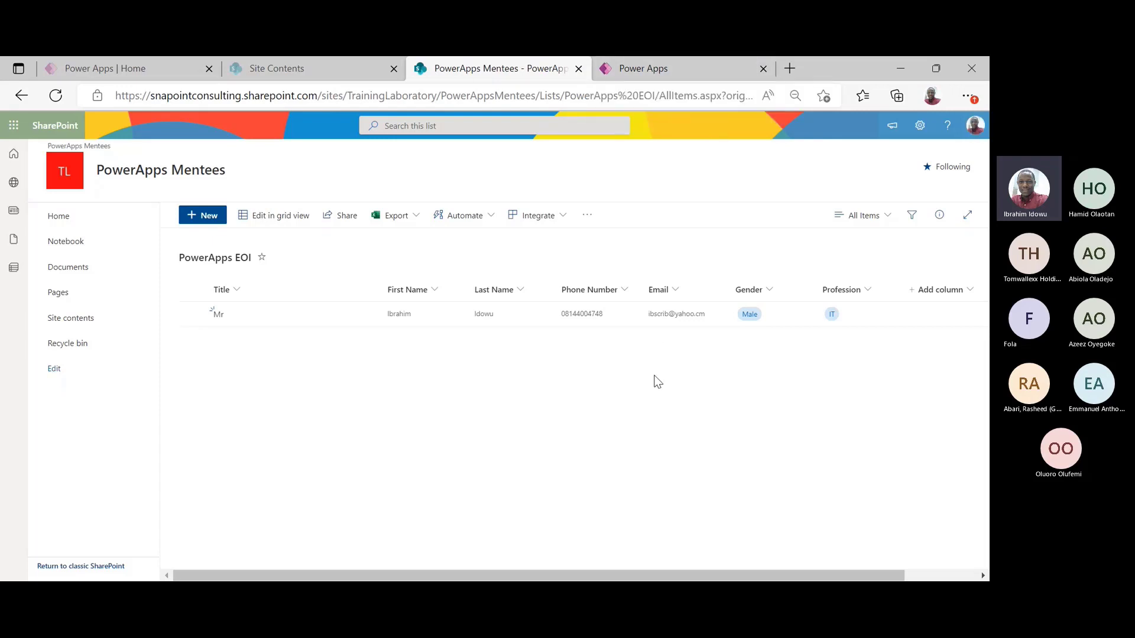
click(667, 69)
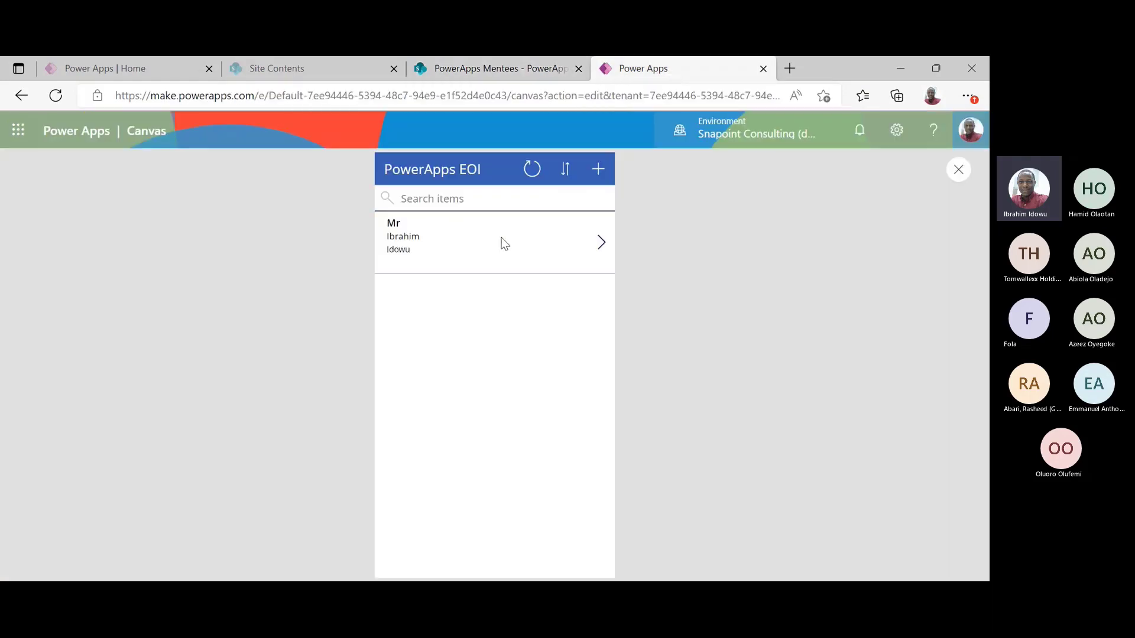
Start a new item with title Mr, the person's first and last name, and phone number
click(596, 175)
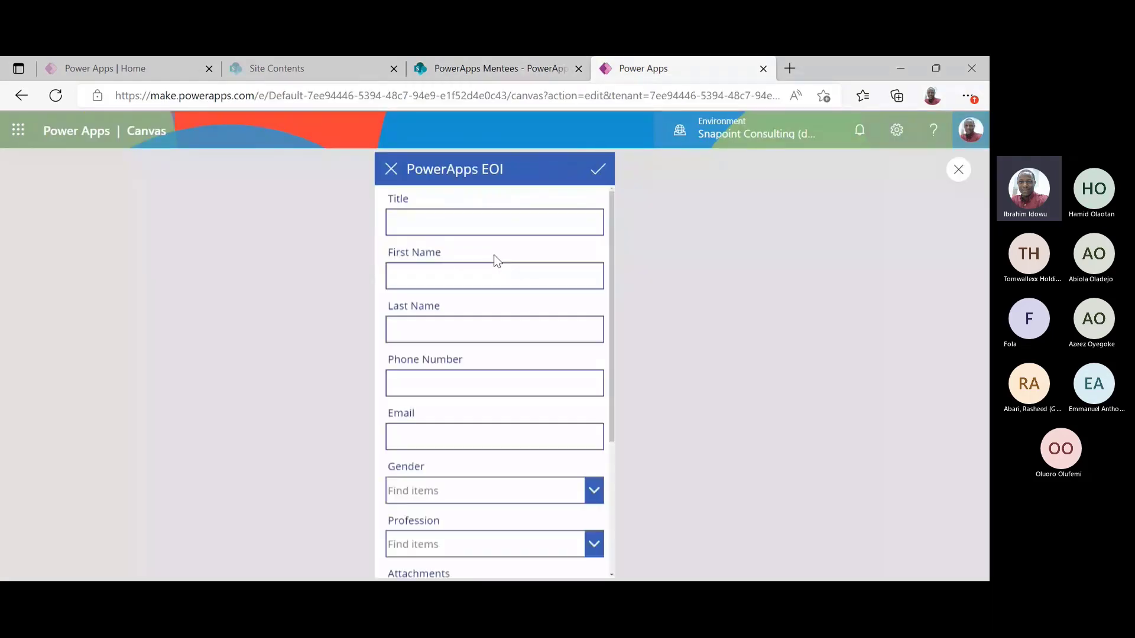
click(470, 230)
text(Mr)
key(Tab)
key(Tab)
key(Tab)
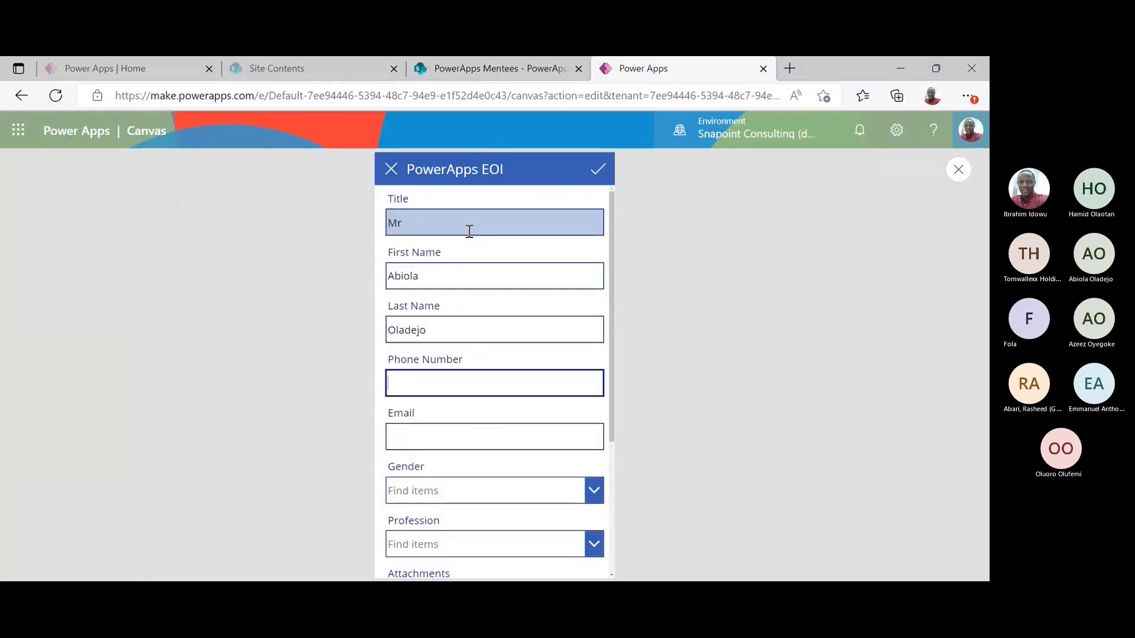
key(Tab)
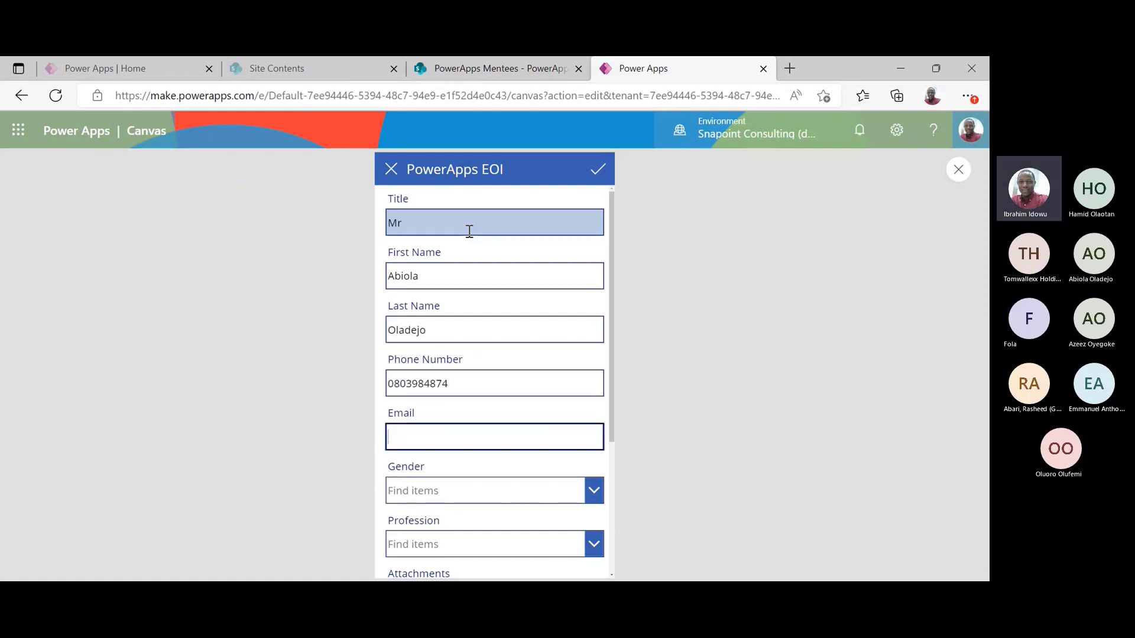
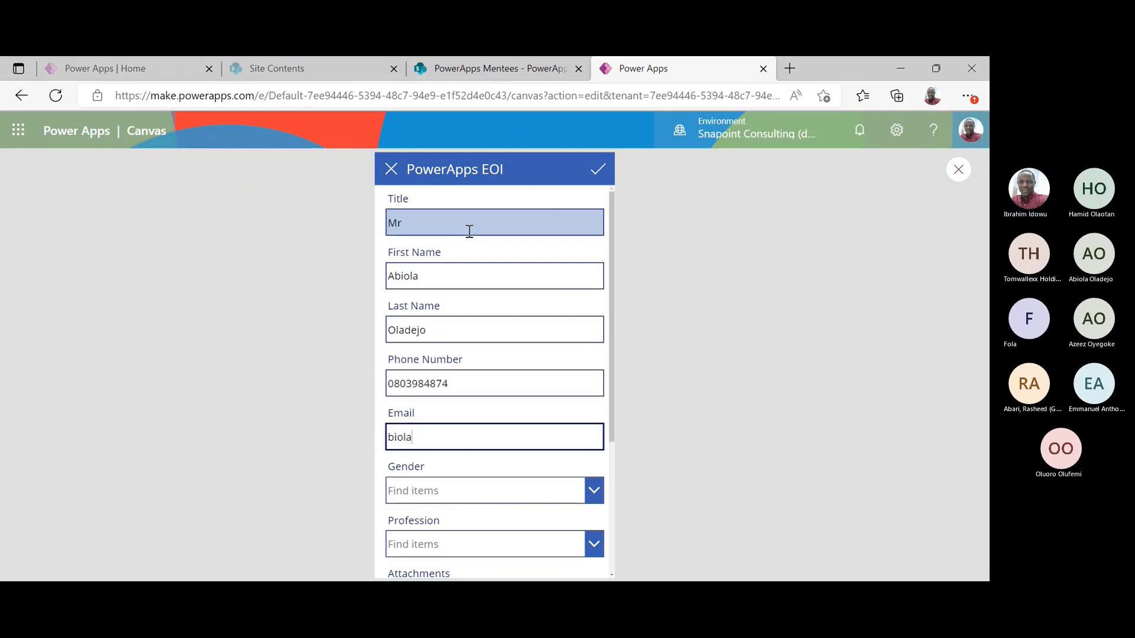
Enter the contact's yahoo.com e-mail, pick Male and Non-IT, and submit the entry
key(Tab)
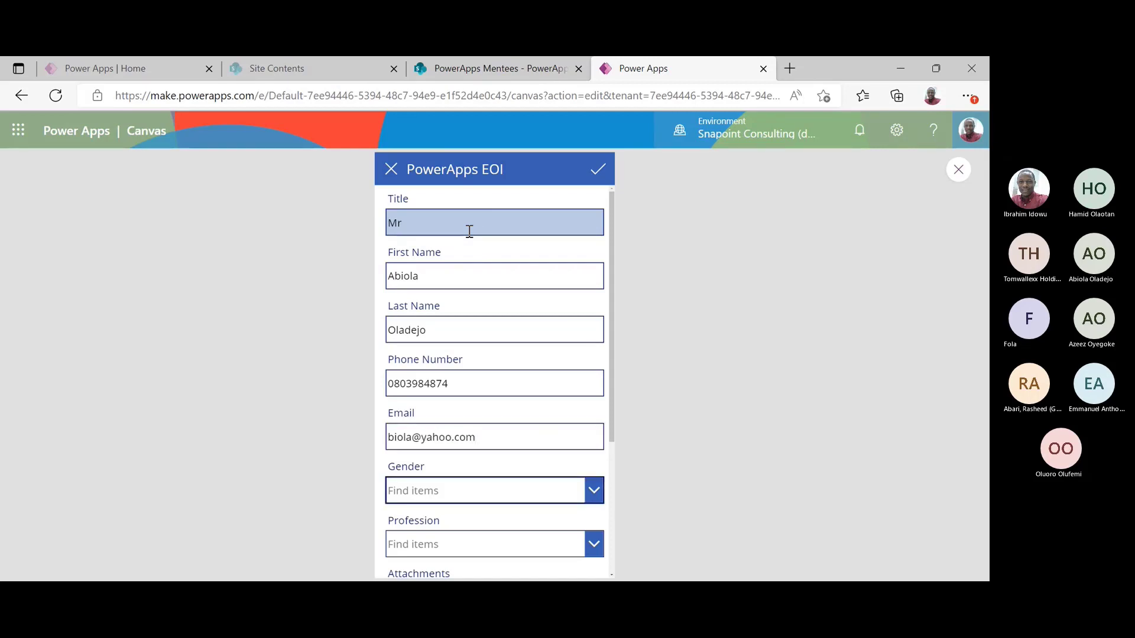
click(537, 497)
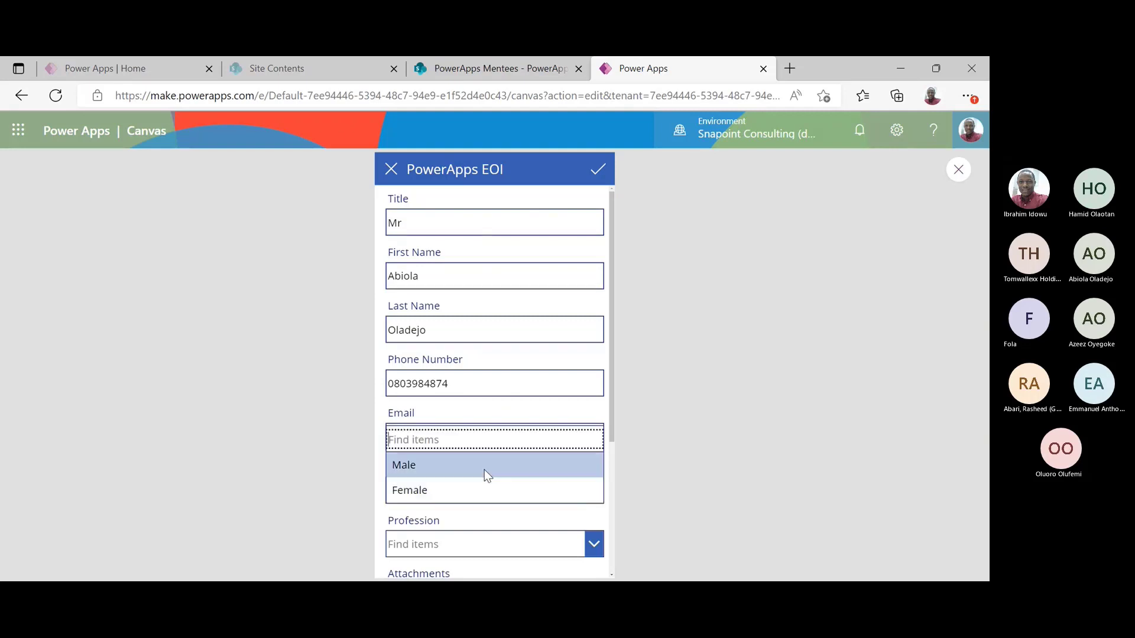
click(480, 470)
click(494, 542)
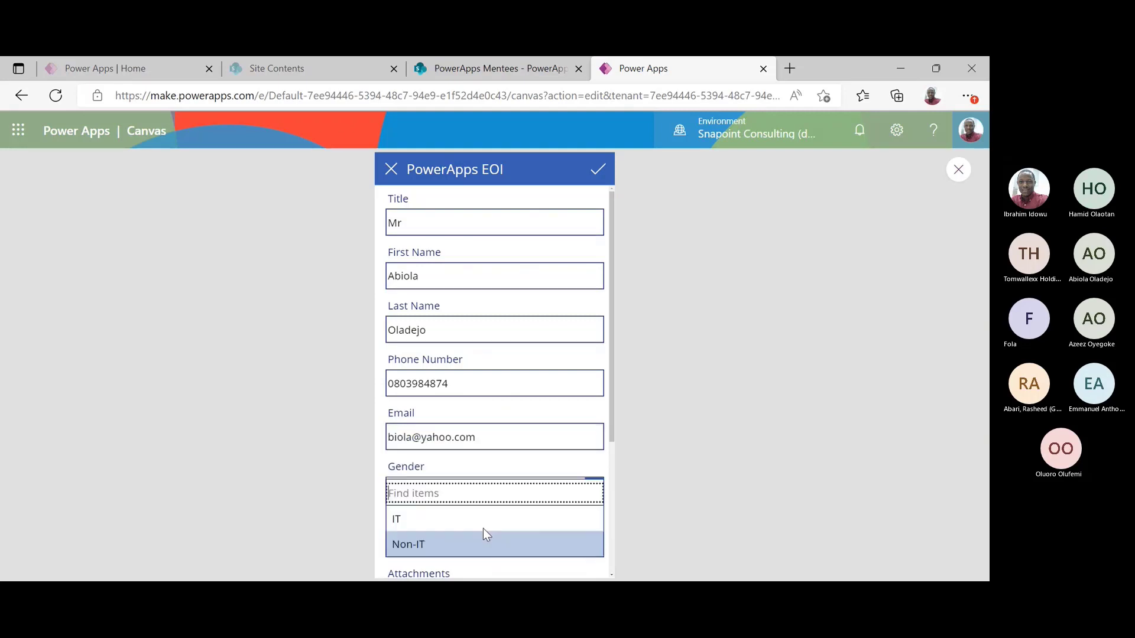
click(473, 547)
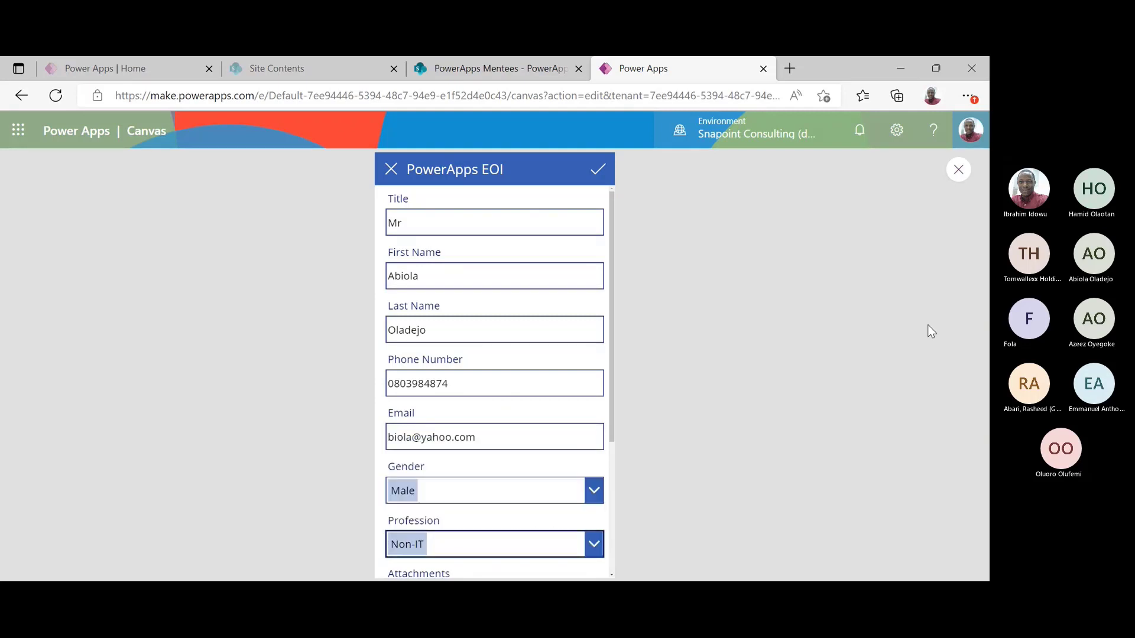
click(597, 172)
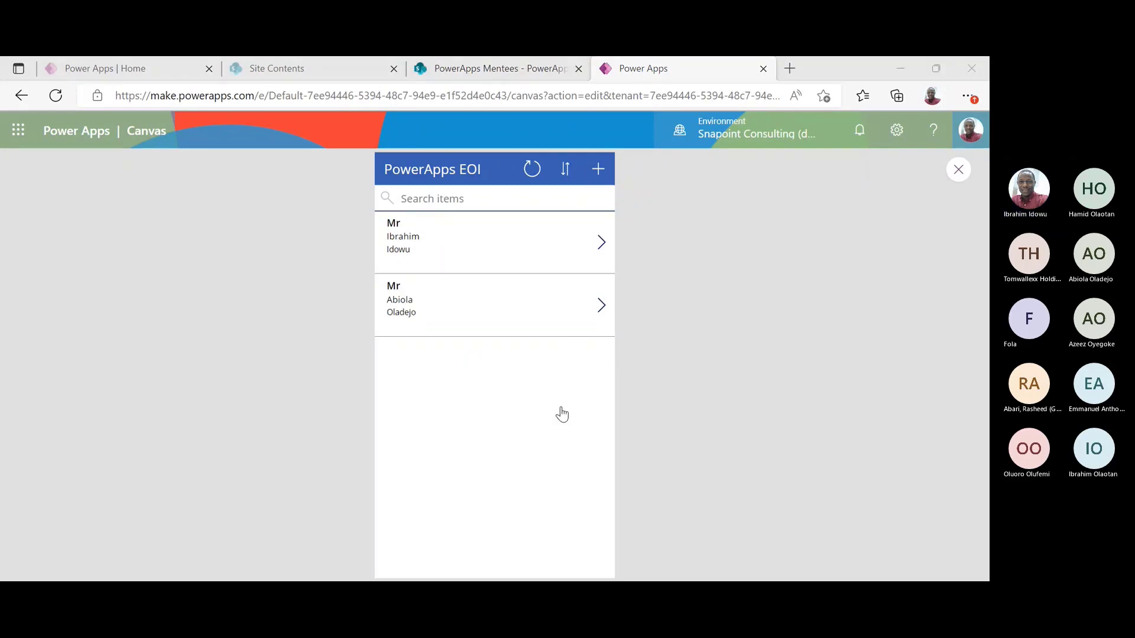
Confirm both entries in the SharePoint list, then return to the app preview
click(903, 69)
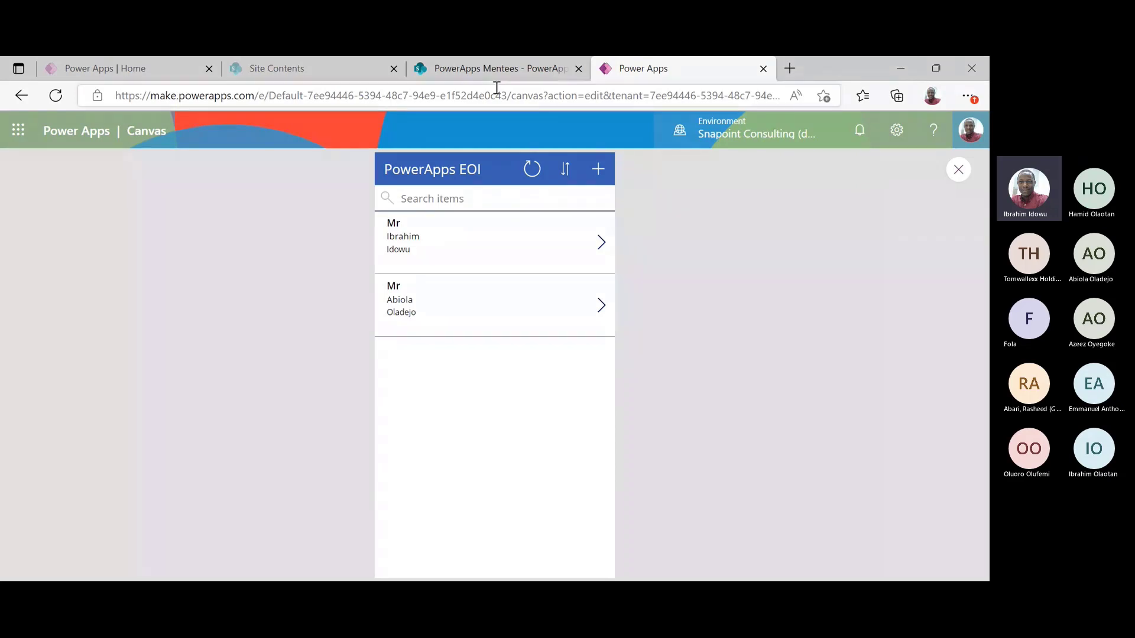
click(497, 70)
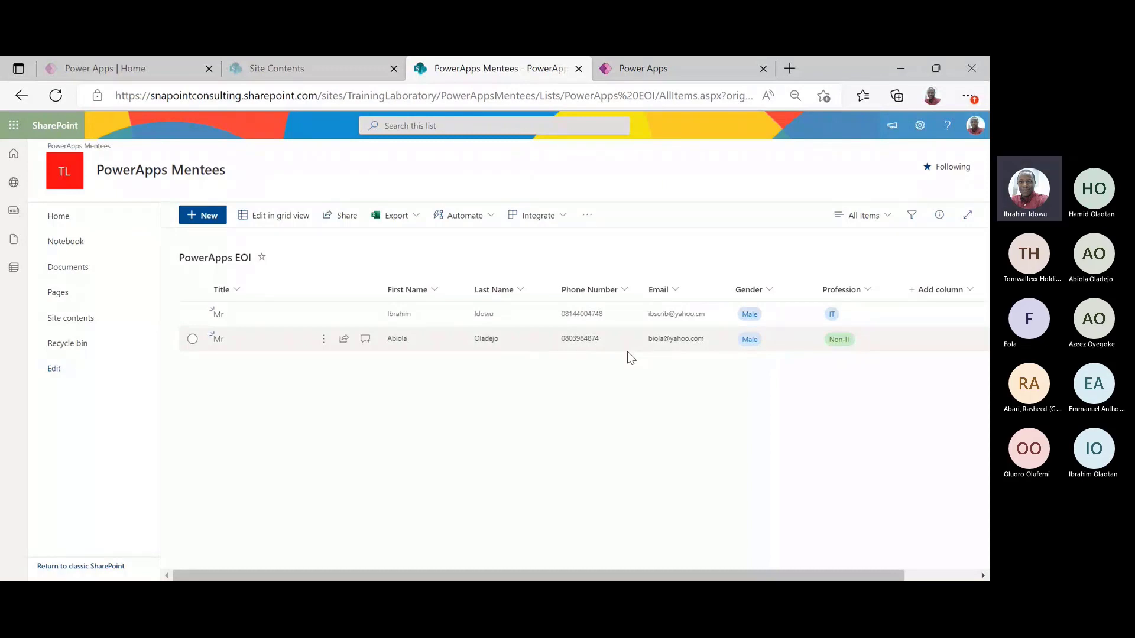
key(ctrl+Tab)
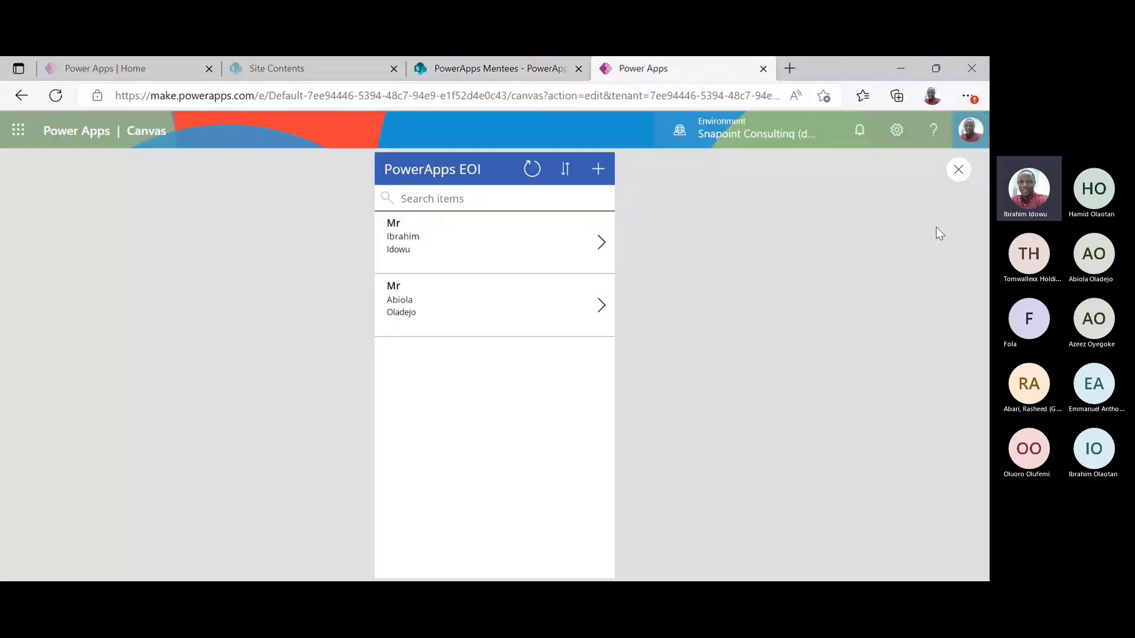
Close the preview, zoom the canvas to 40% and collapse BrowseScreen1 in the Tree view
click(963, 171)
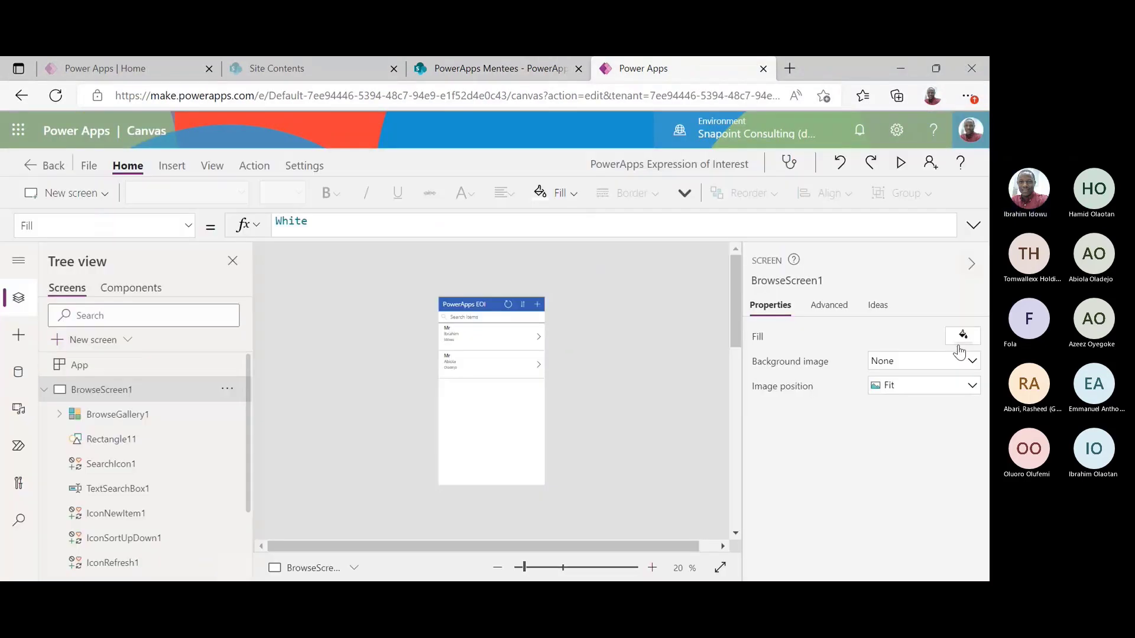
click(652, 567)
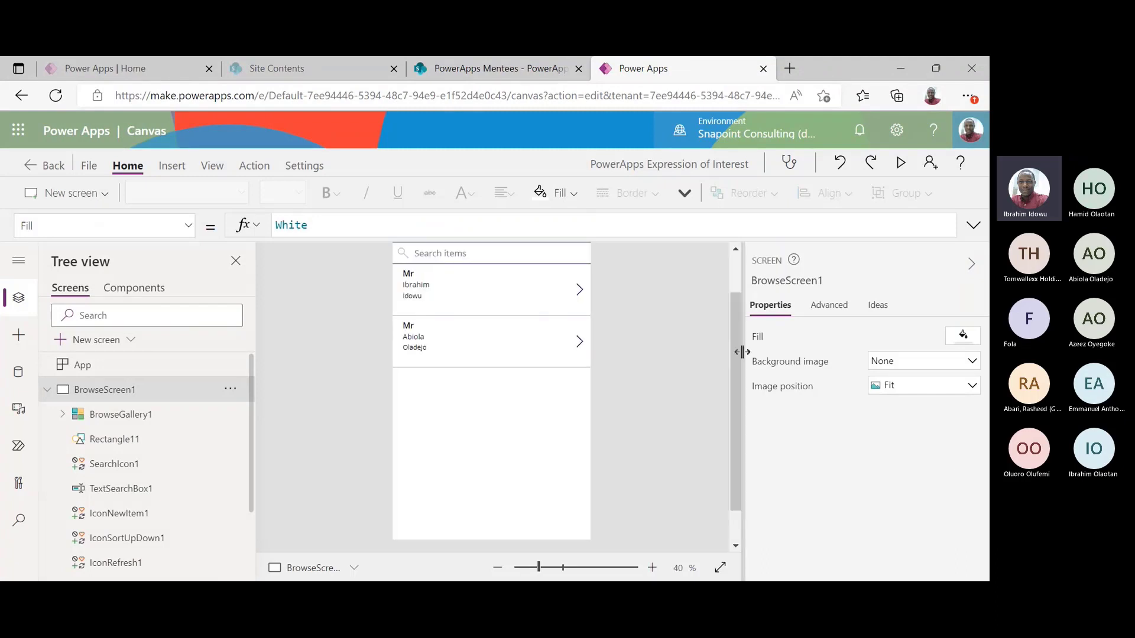
drag(735, 359, 740, 294)
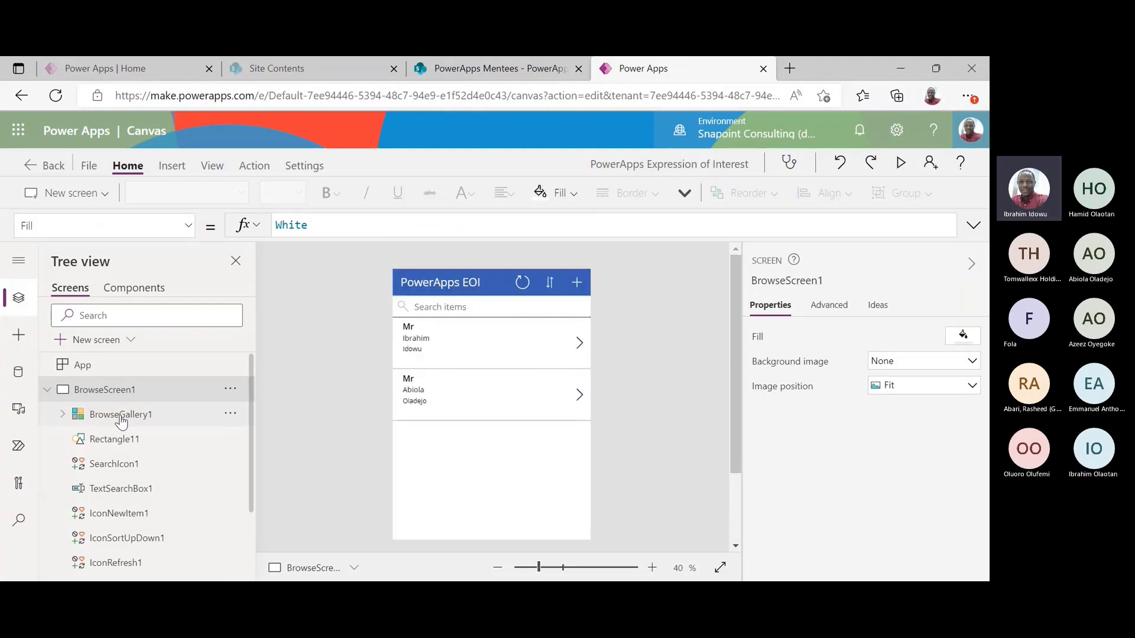
click(46, 391)
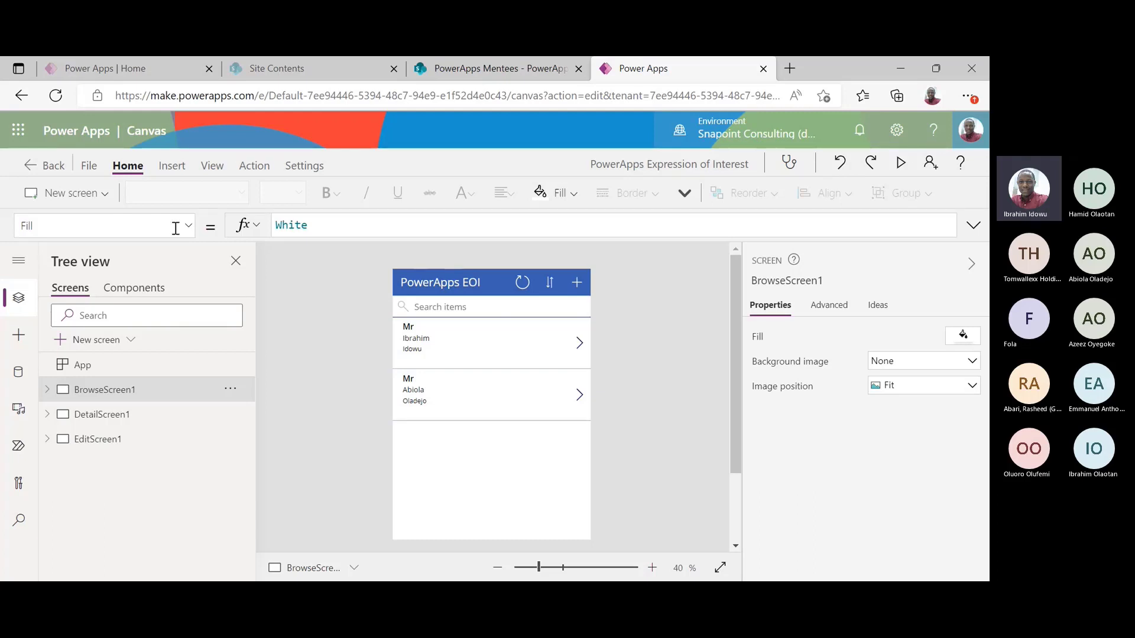
Add a new blank screen and zoom the canvas to 30%
click(107, 193)
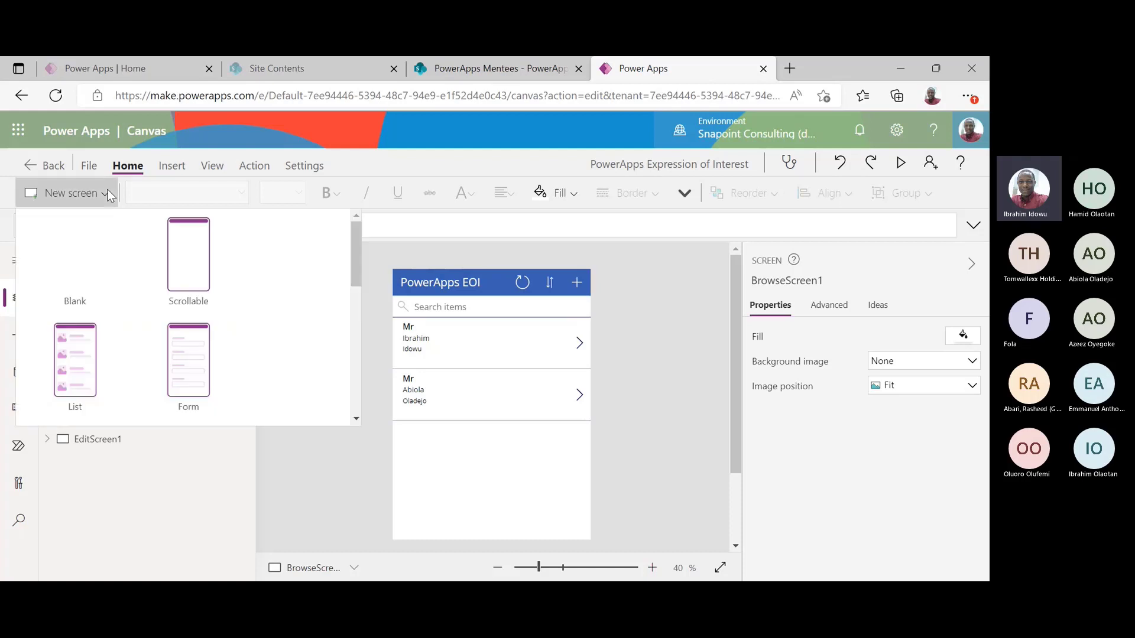
drag(357, 290, 367, 233)
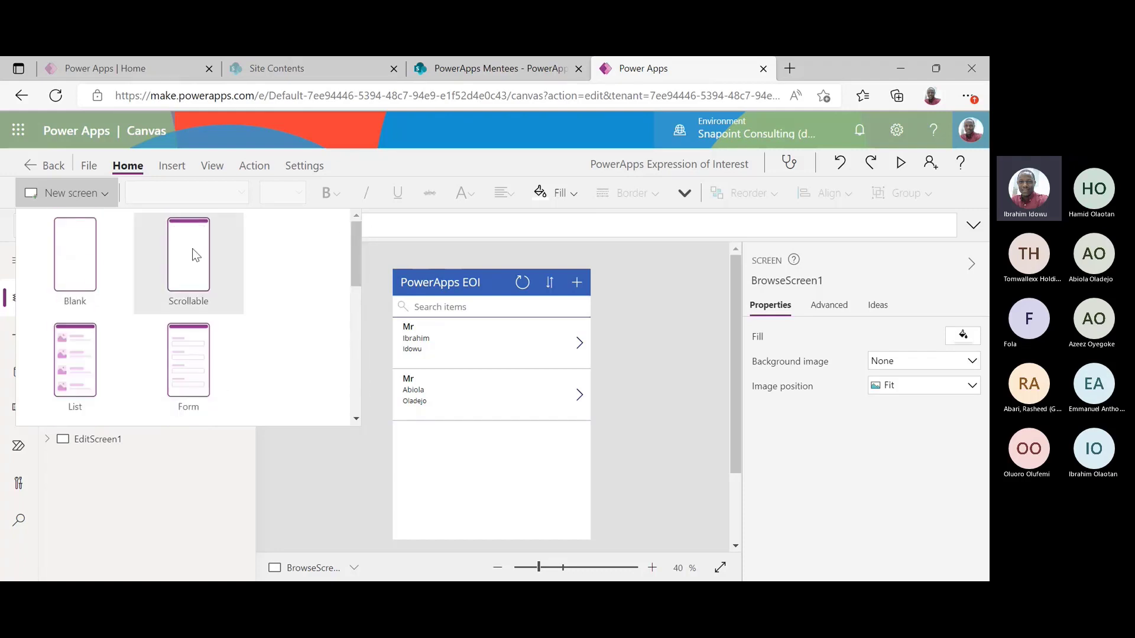
click(109, 238)
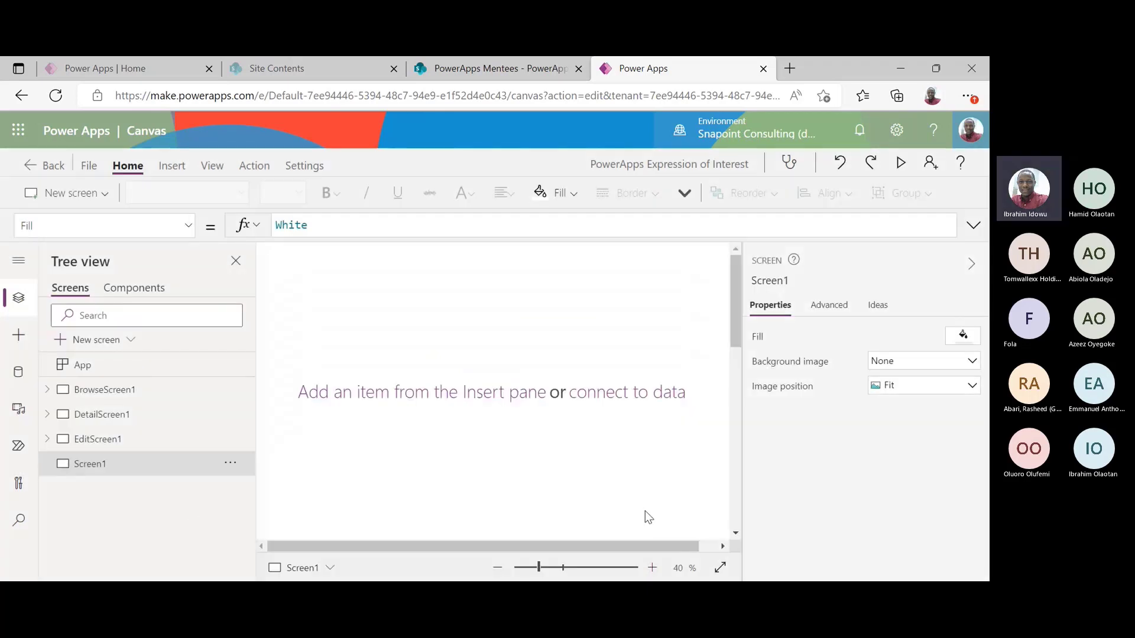
click(496, 569)
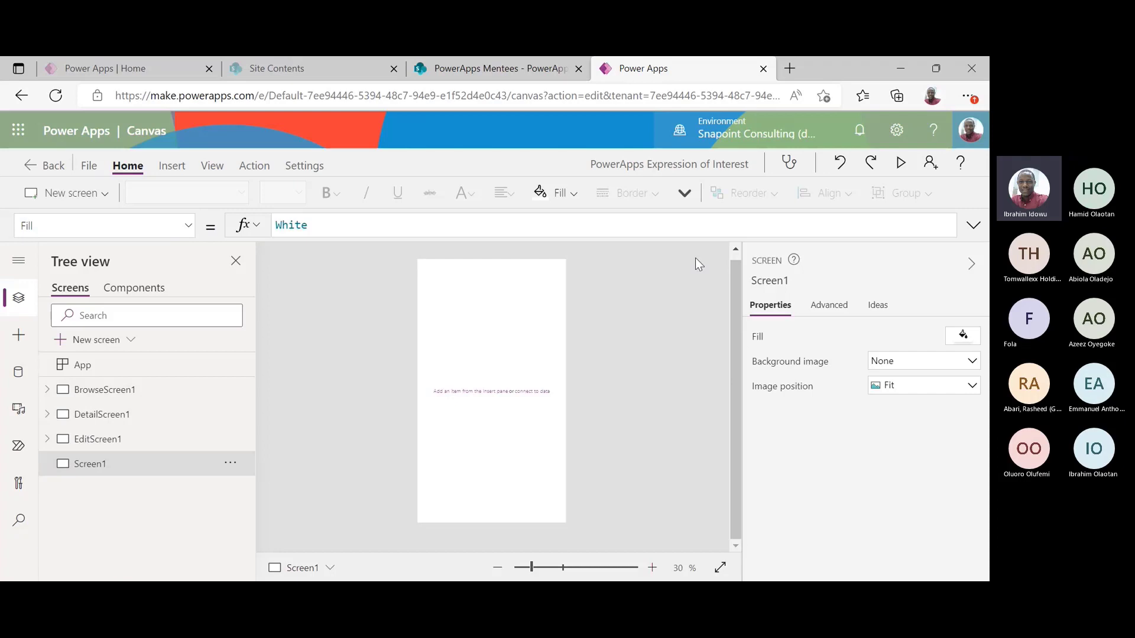
Rename the new screen to WelcomeScreen
click(762, 283)
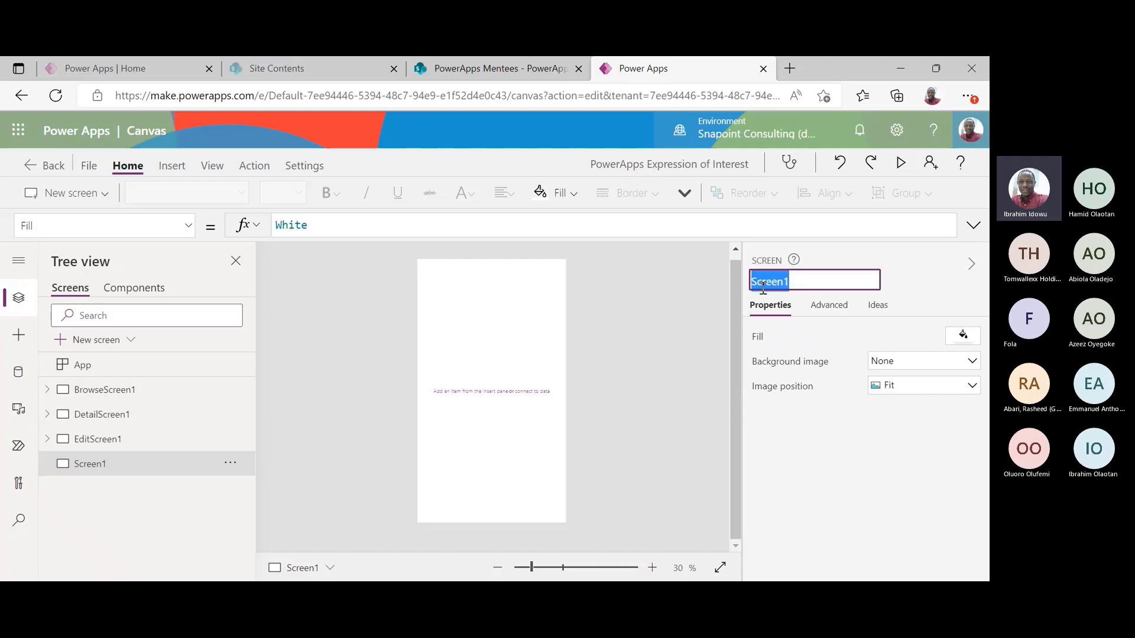
text(WelcomeScreen)
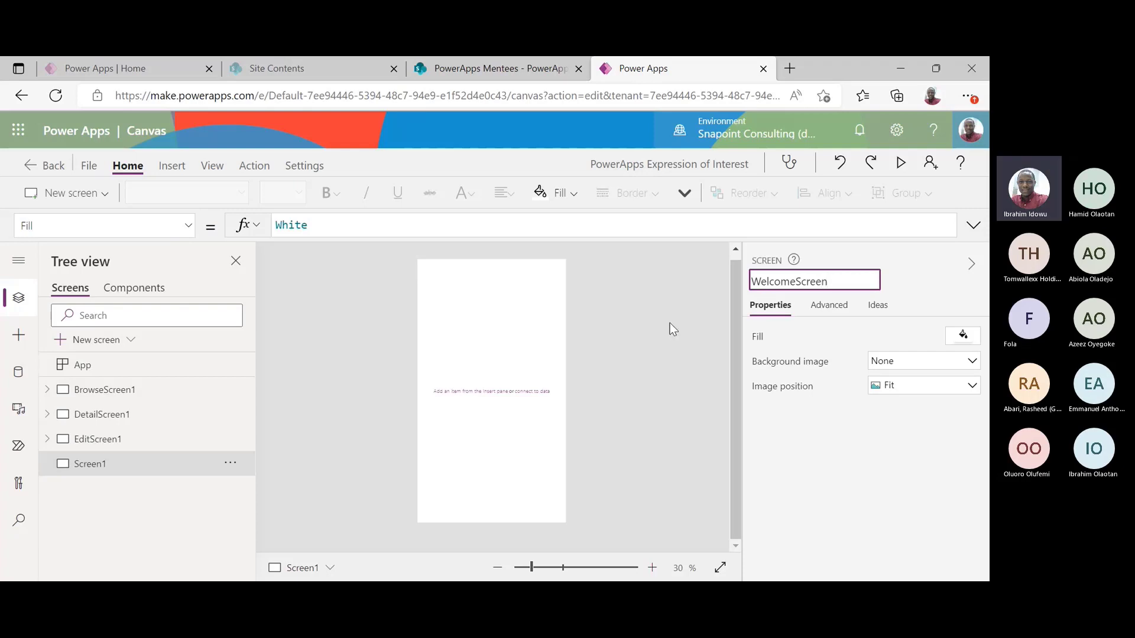
key(Return)
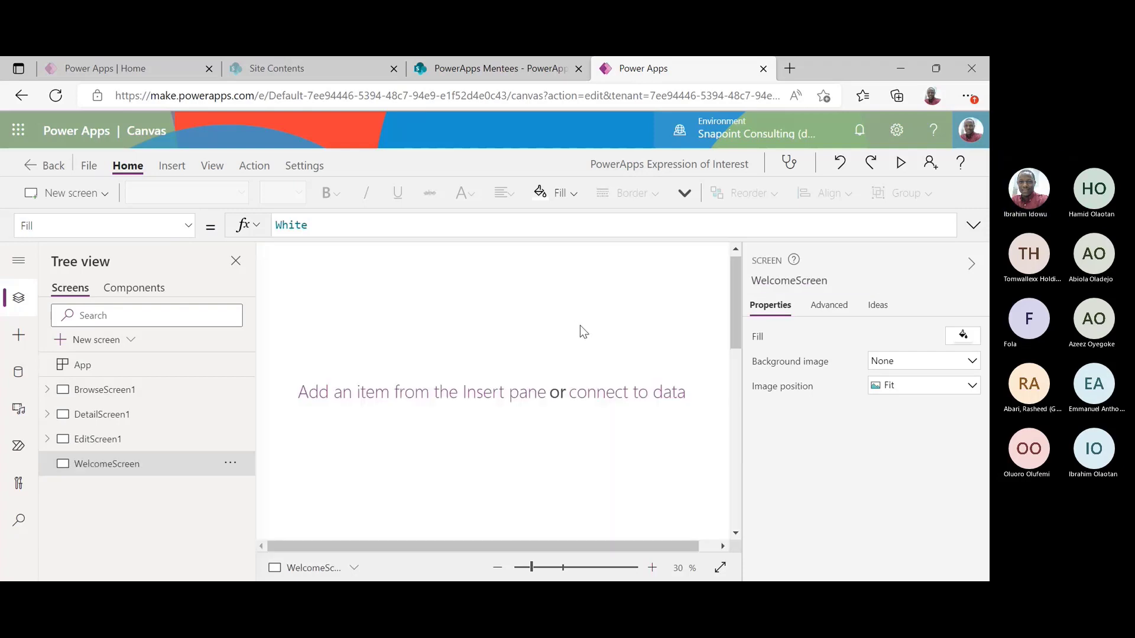
click(497, 568)
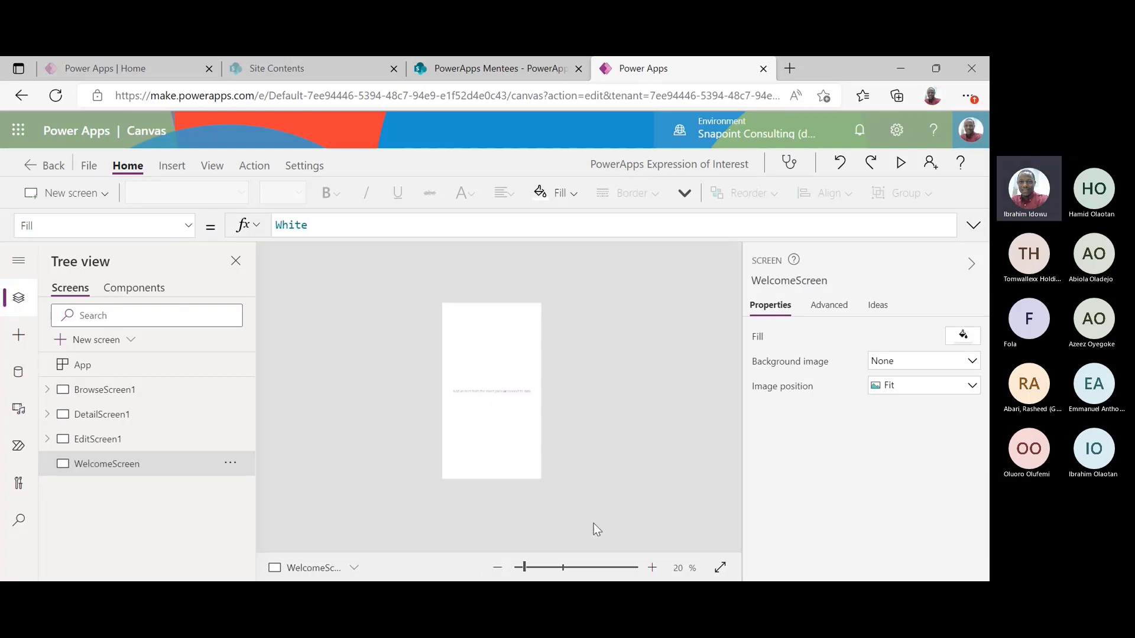
click(652, 567)
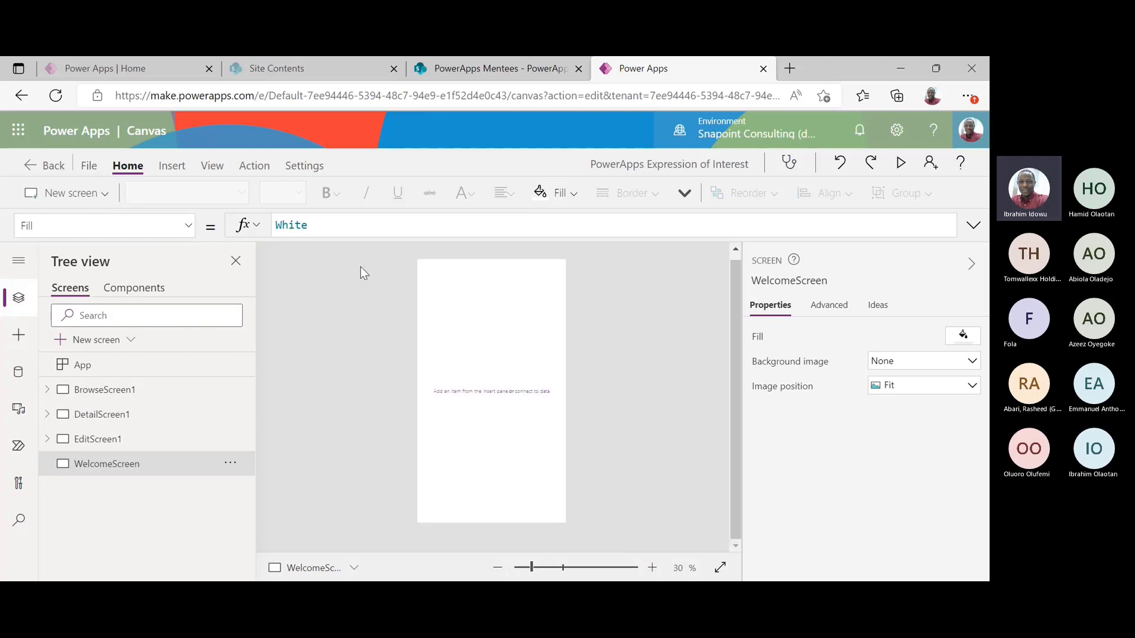
click(173, 167)
Insert Label1, replace 'Text' with 'PowerApps Expression of Interest', and nudge it slightly lower
click(159, 197)
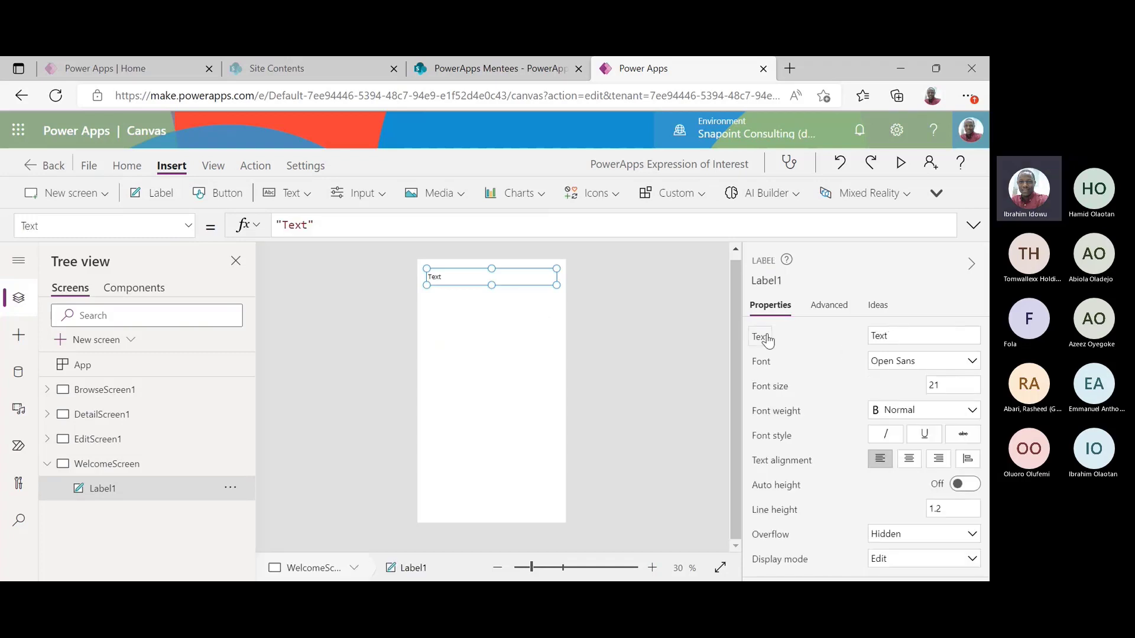
click(299, 225)
double_click(292, 227)
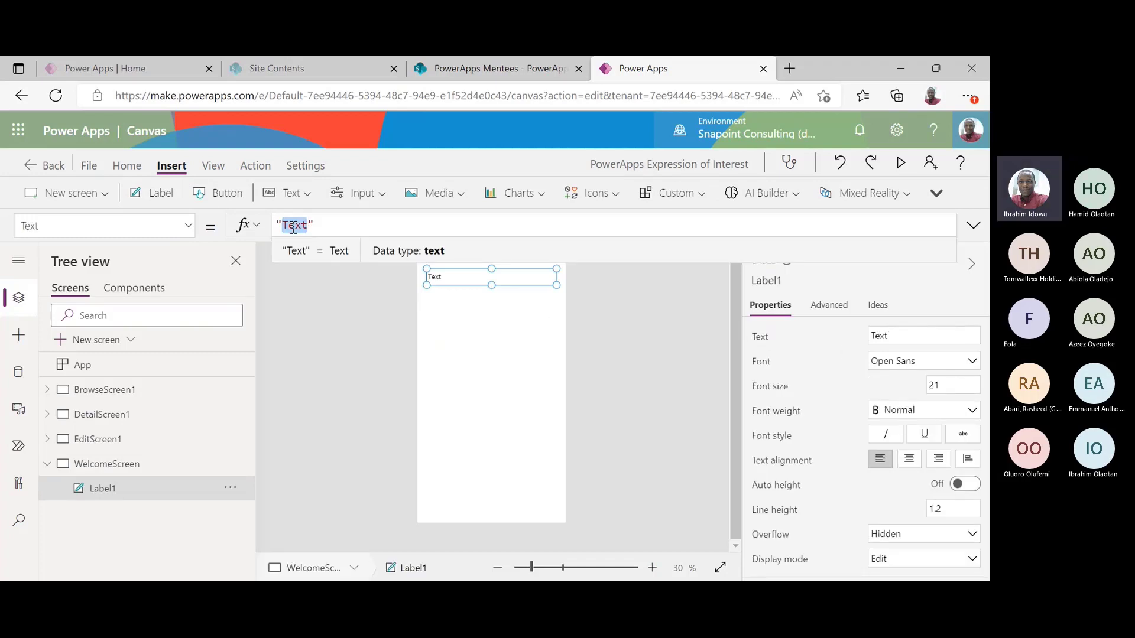
text(PowerApps Ex)
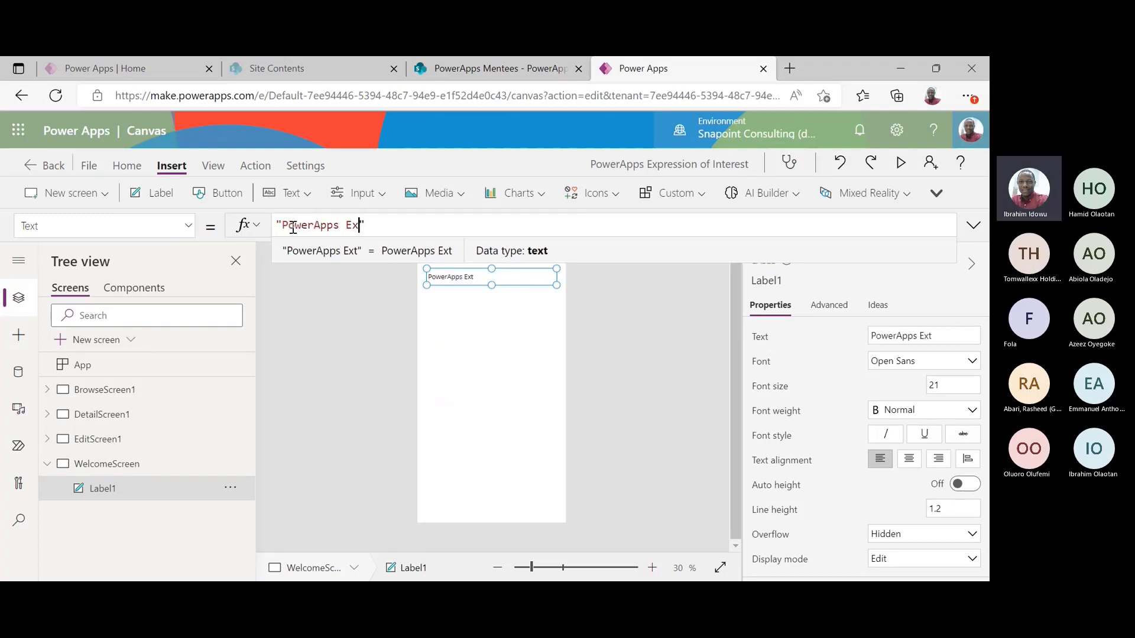
text(pression )
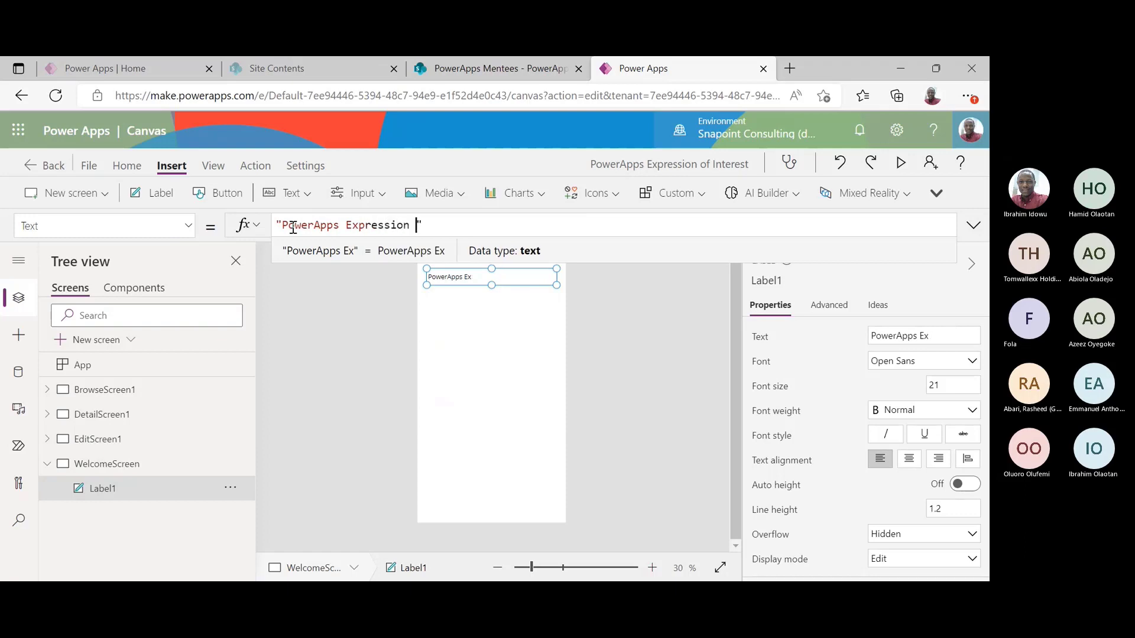
text(of Interest)
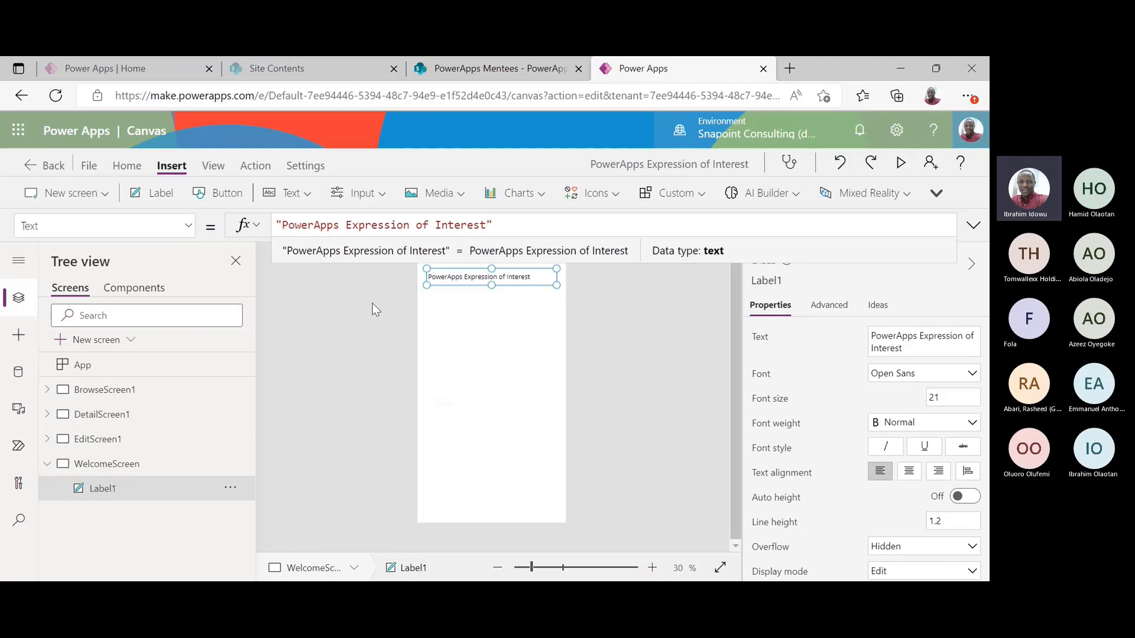
click(601, 335)
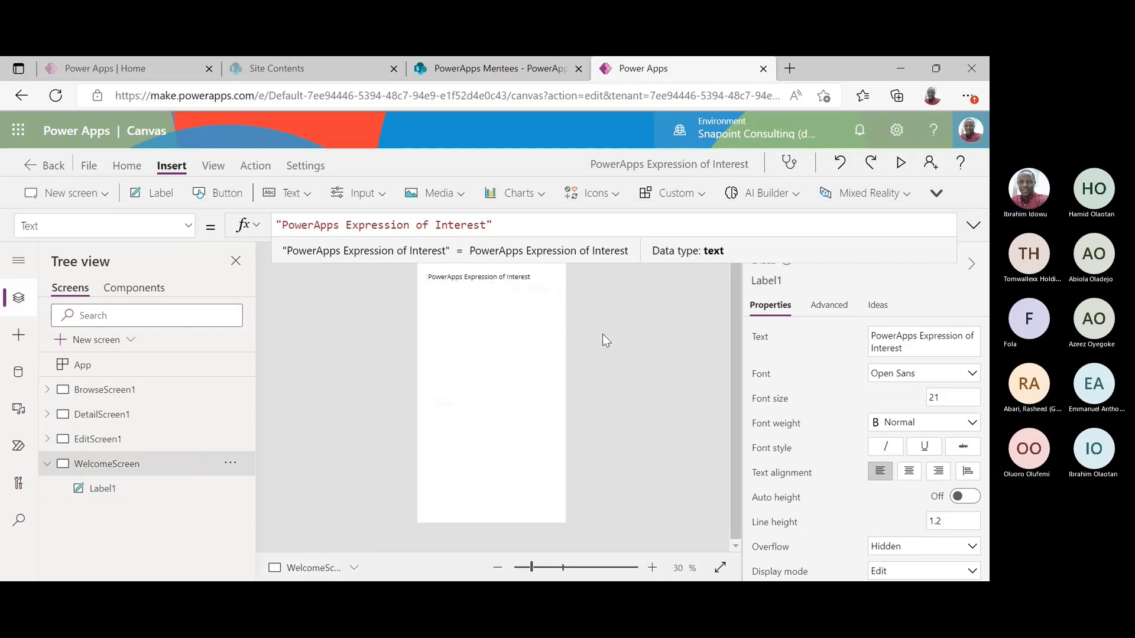
click(508, 278)
drag(509, 278, 508, 308)
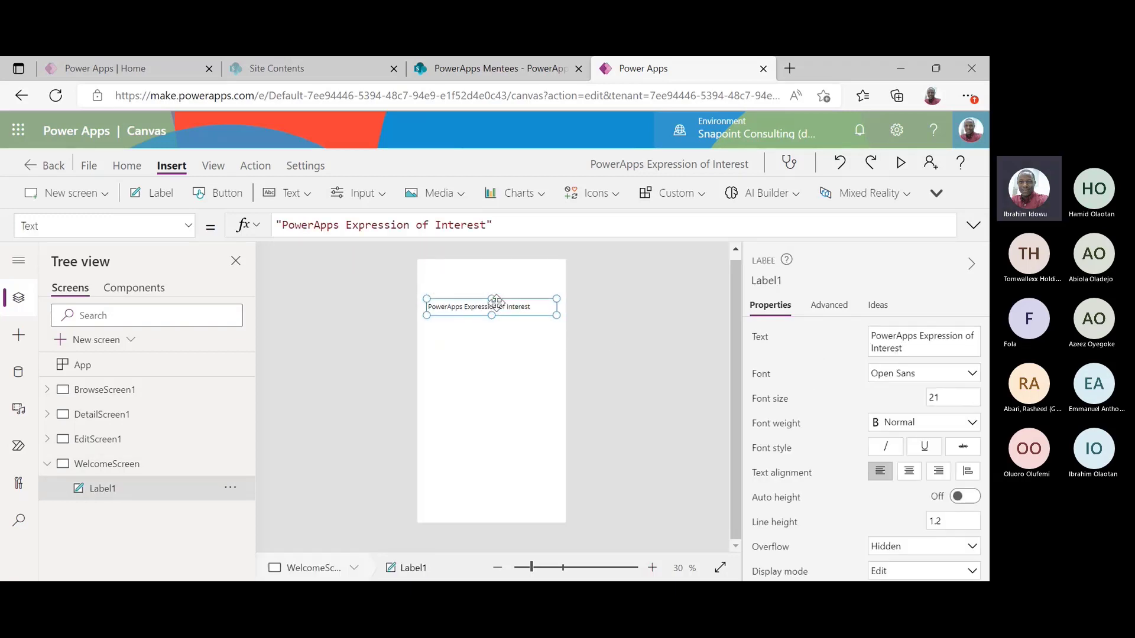
click(128, 167)
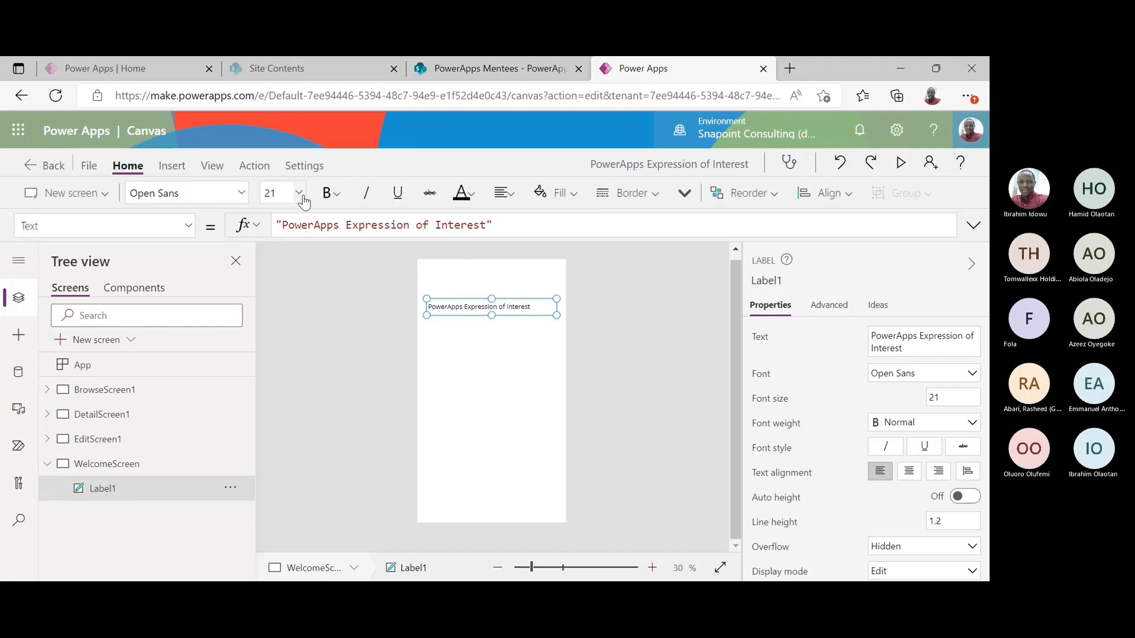
Make the title font size 32, bold, Lato Light, centred, with a taller label
click(294, 198)
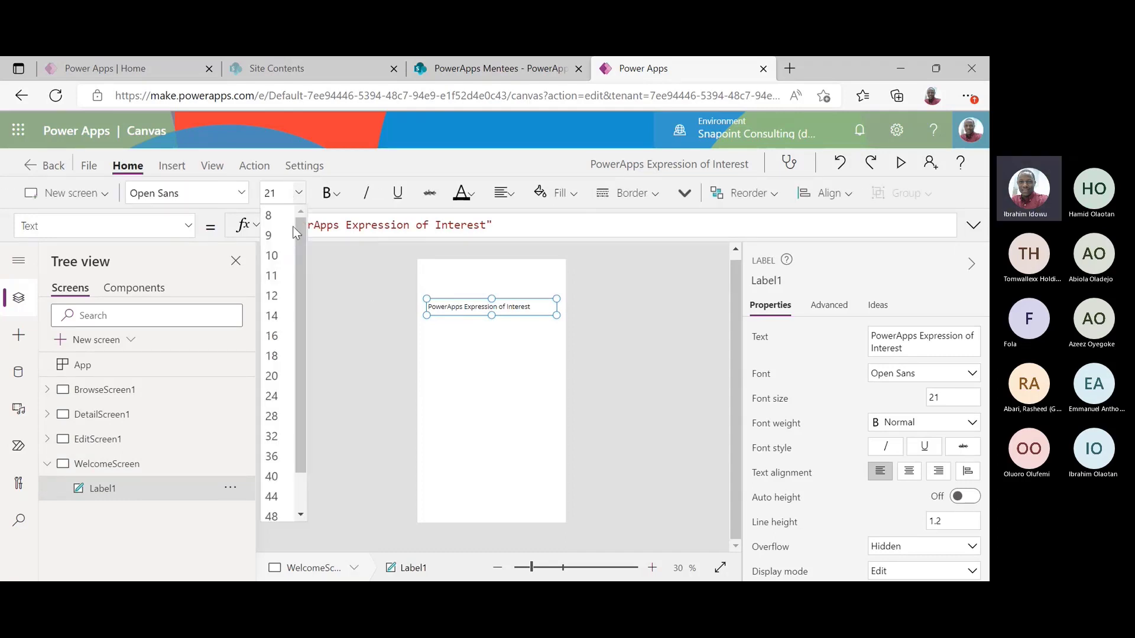
click(276, 439)
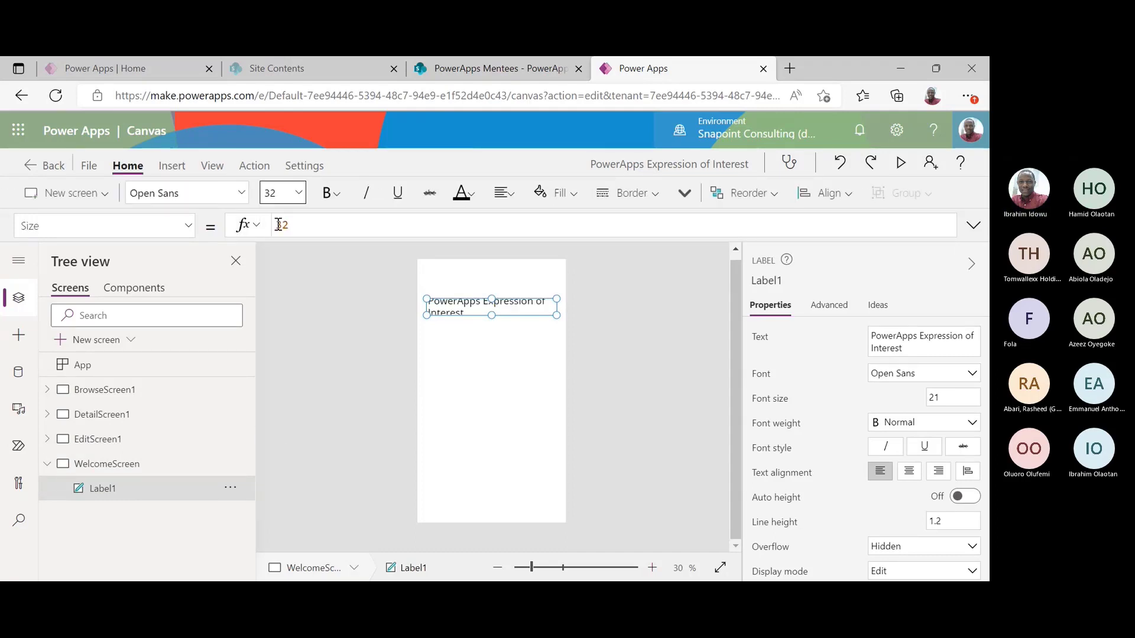
click(333, 194)
click(351, 223)
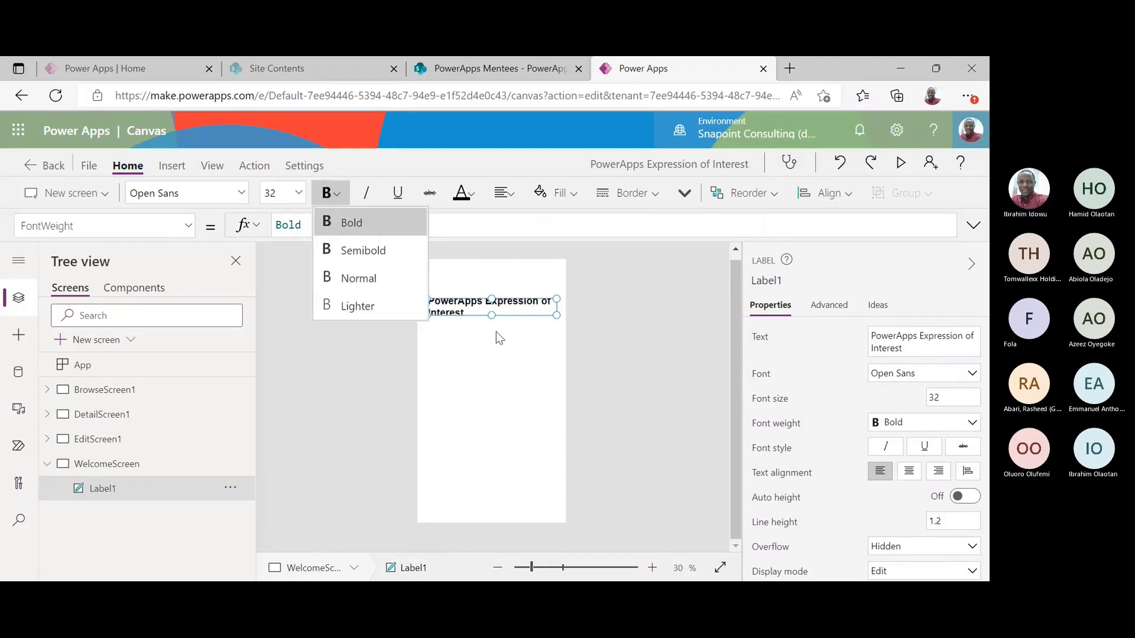
drag(491, 315, 491, 338)
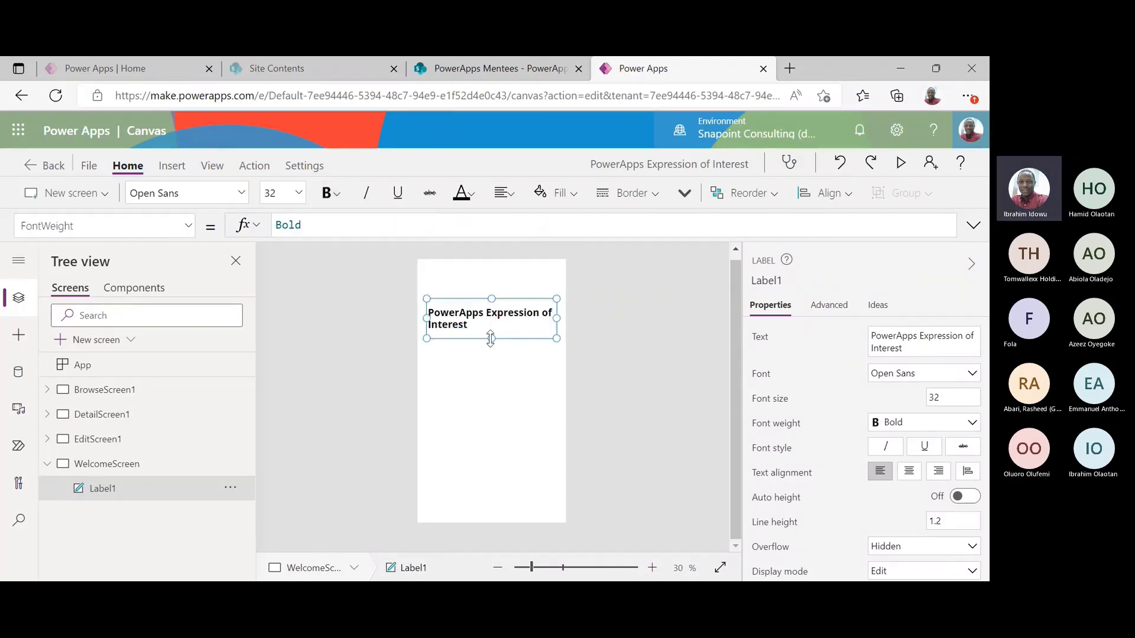
click(232, 198)
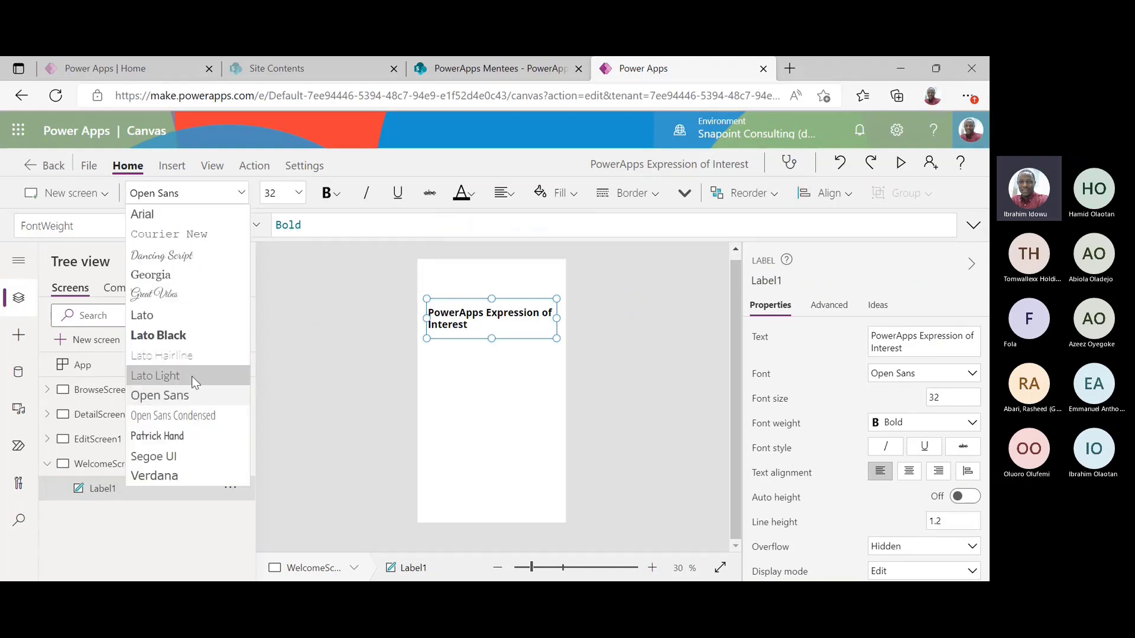
click(191, 376)
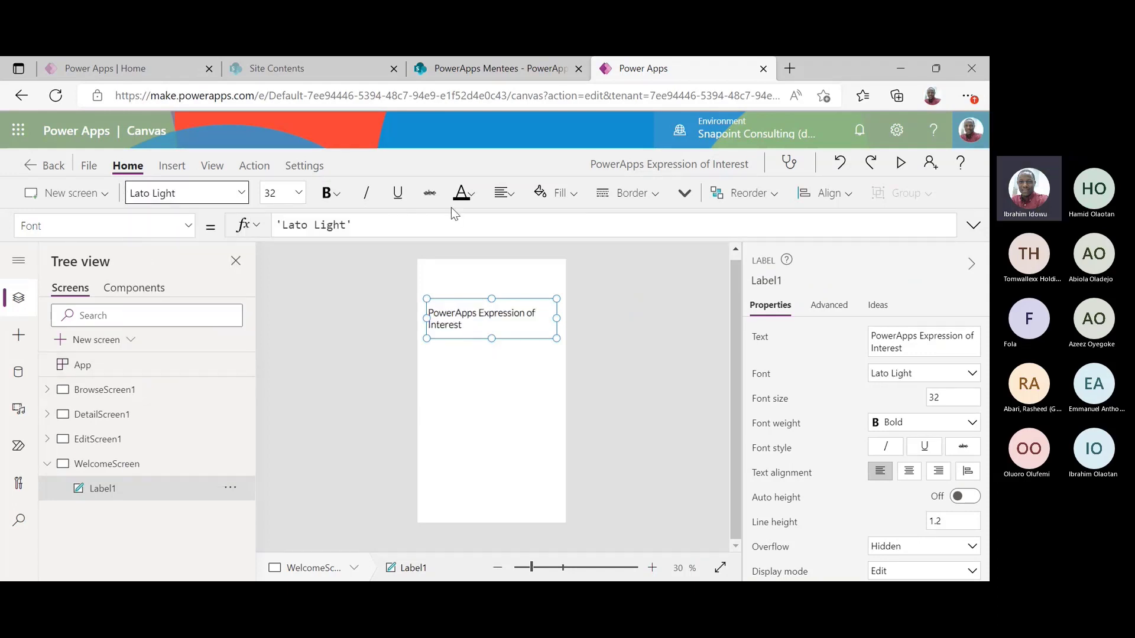
click(501, 194)
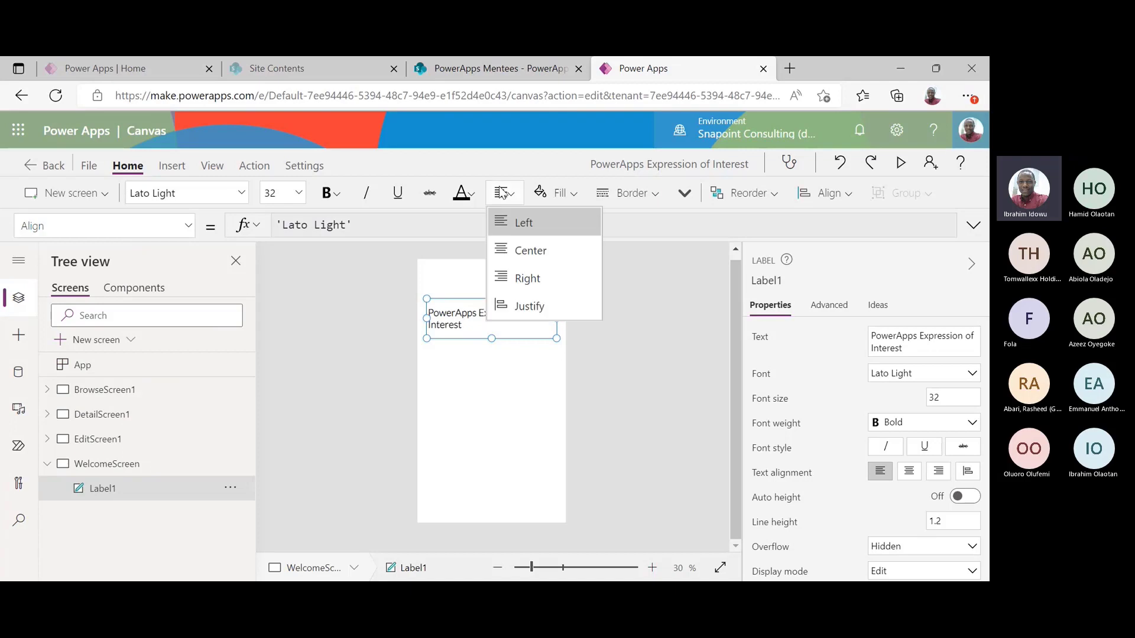
click(530, 251)
Stretch the title label to the full screen width and raise its font size to 36
click(507, 358)
click(503, 326)
drag(427, 318, 384, 320)
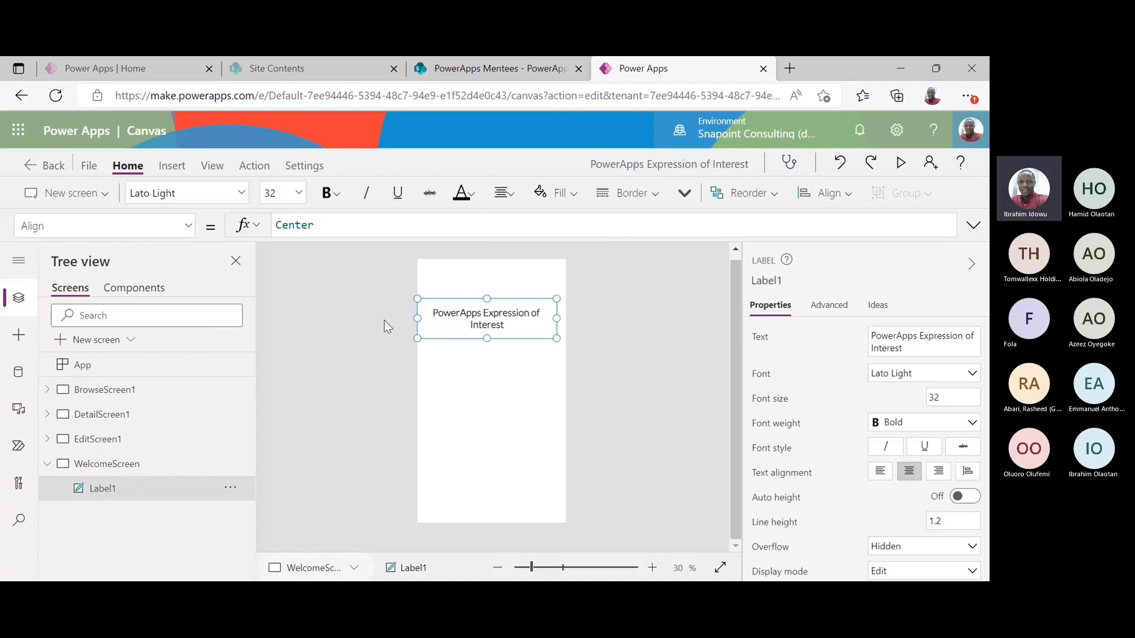
drag(557, 320, 591, 322)
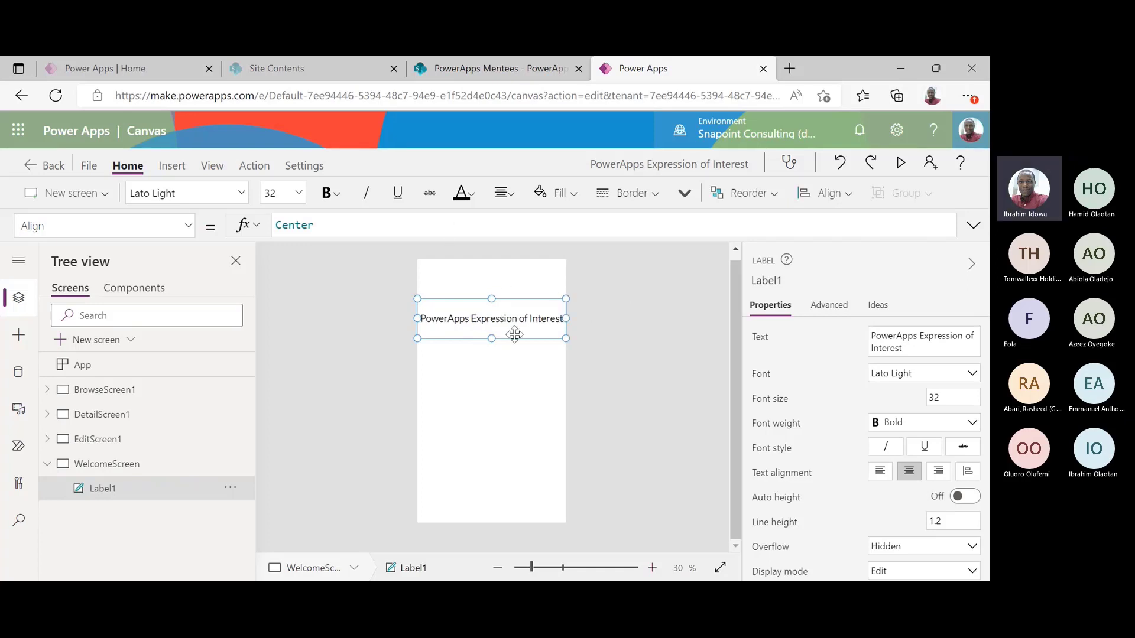
click(280, 193)
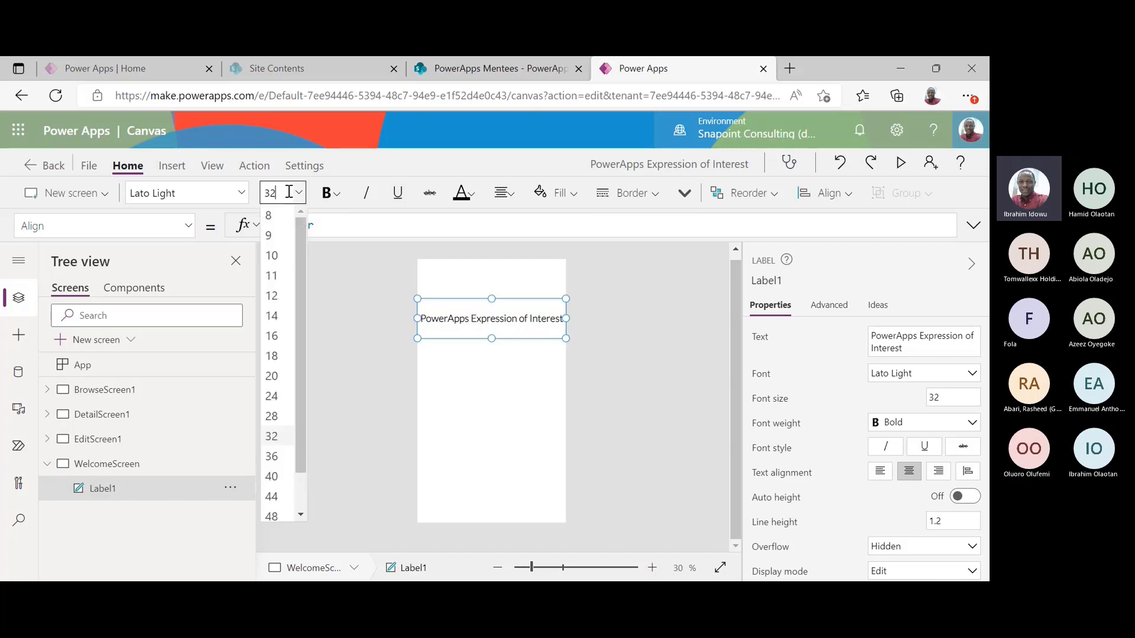
click(272, 456)
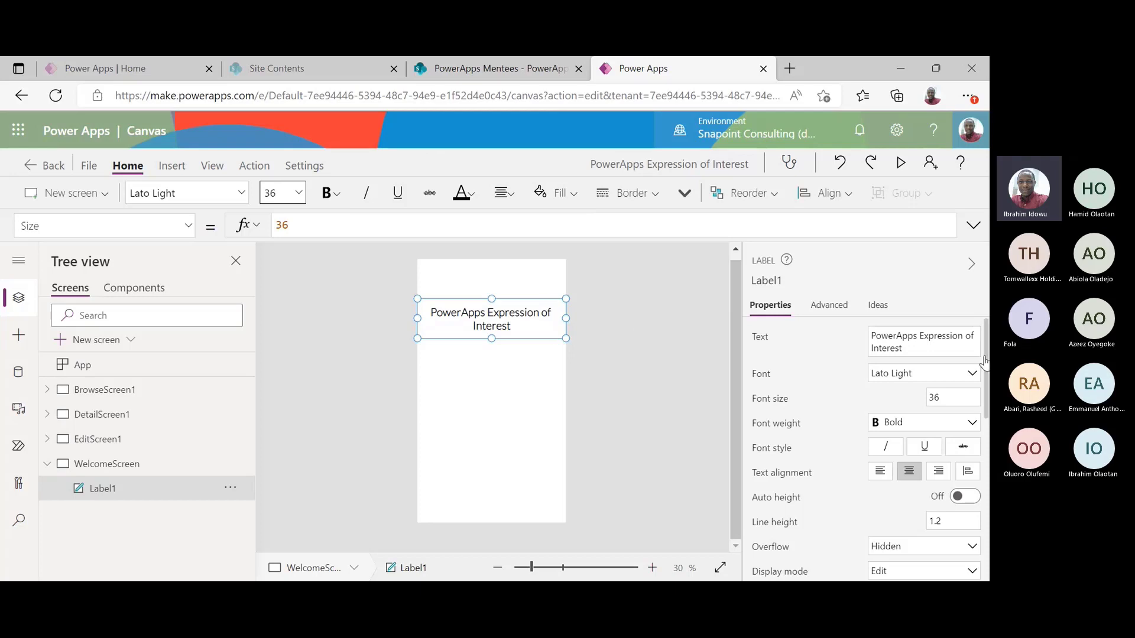
Set the title label's left padding to 15 in the properties pane
scroll(985, 414, down, 3)
scroll(986, 438, down, 3)
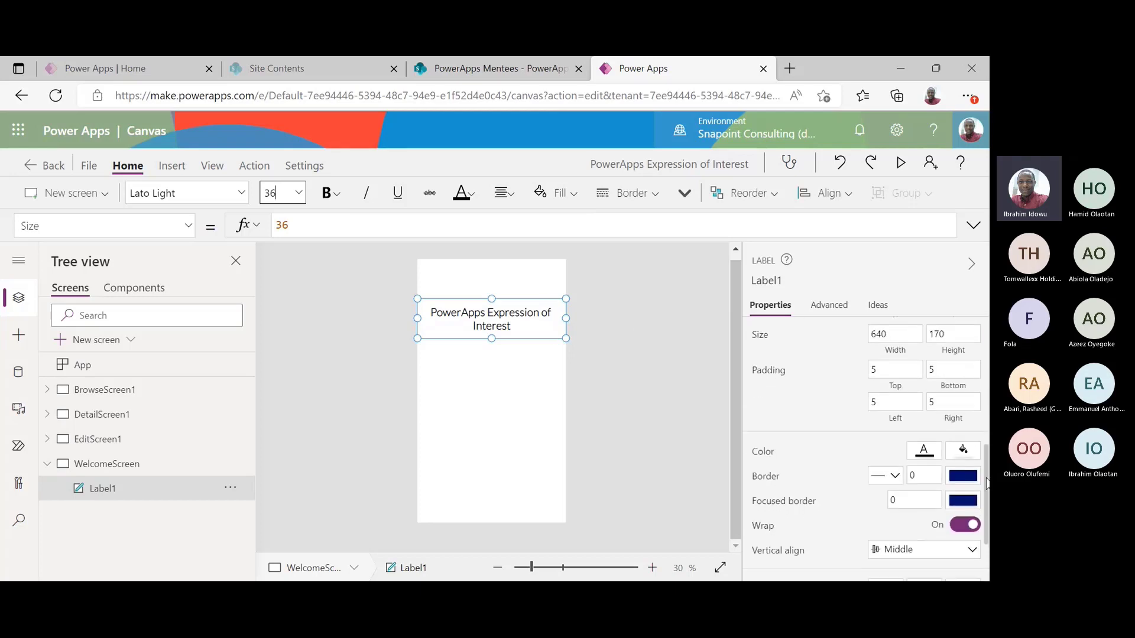
click(875, 401)
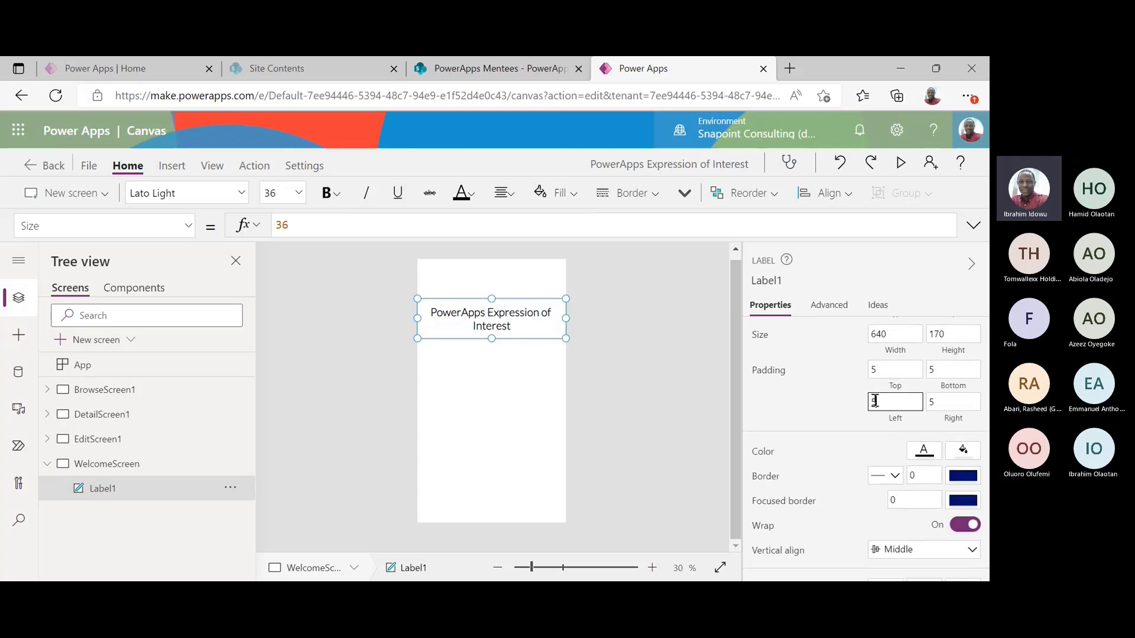
text(1)
click(931, 404)
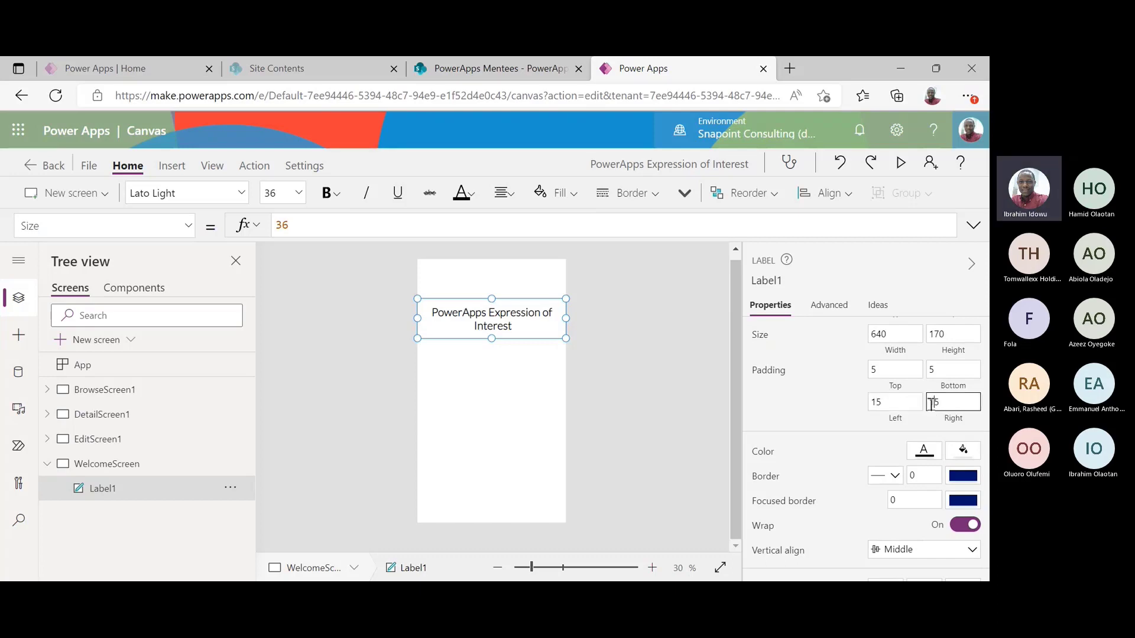
click(903, 403)
Try a Semibold weight on the title, then return it to Bold
click(609, 331)
click(497, 319)
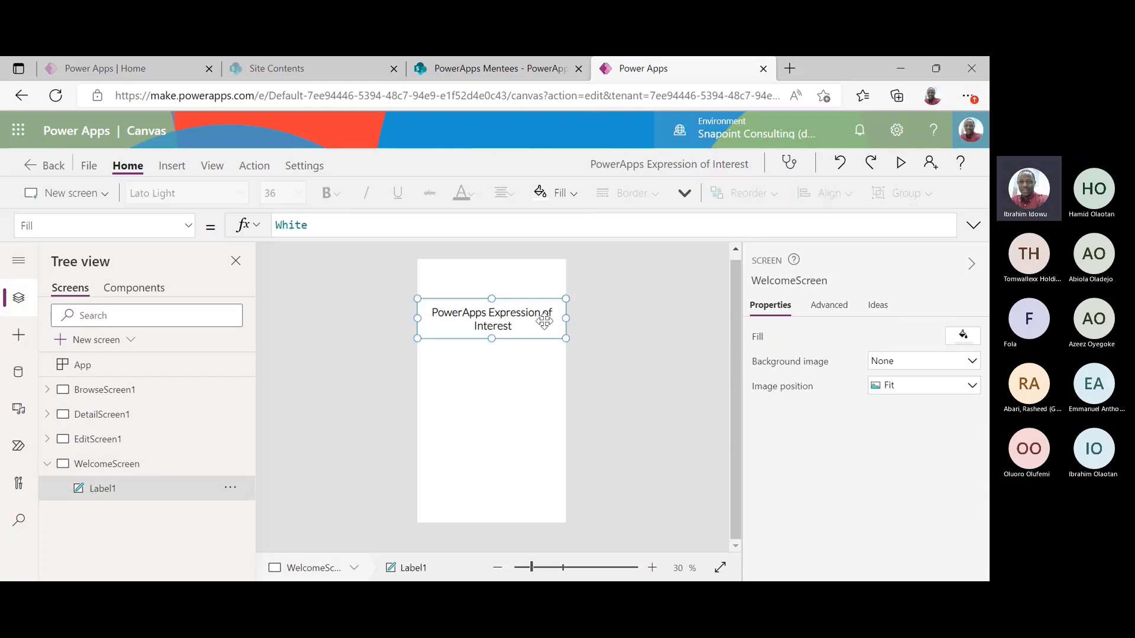
click(329, 193)
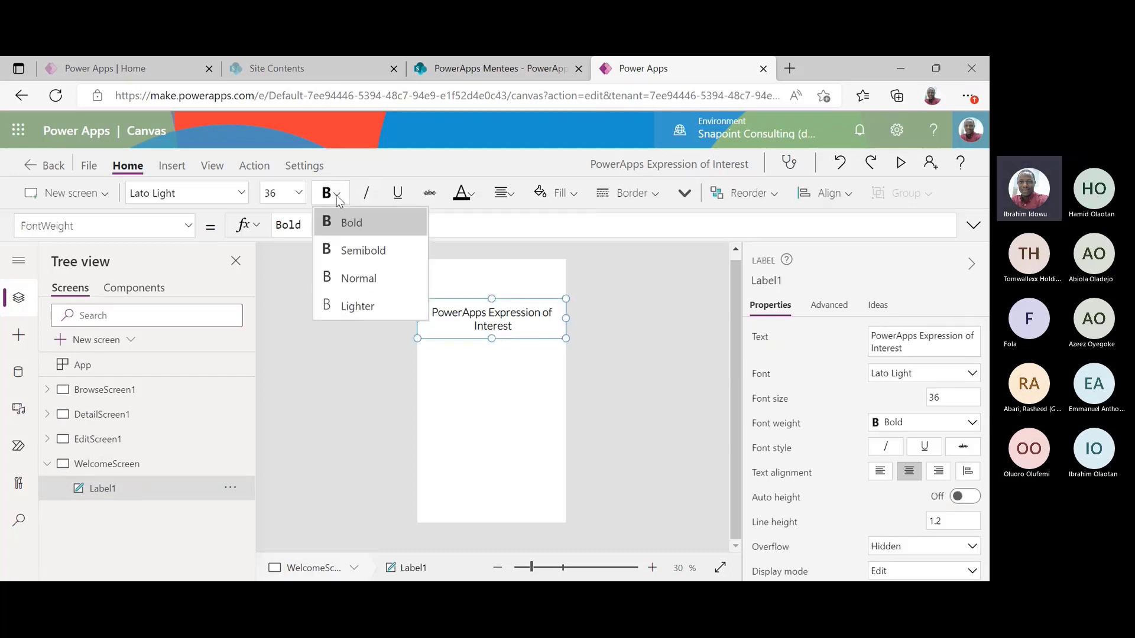
click(368, 253)
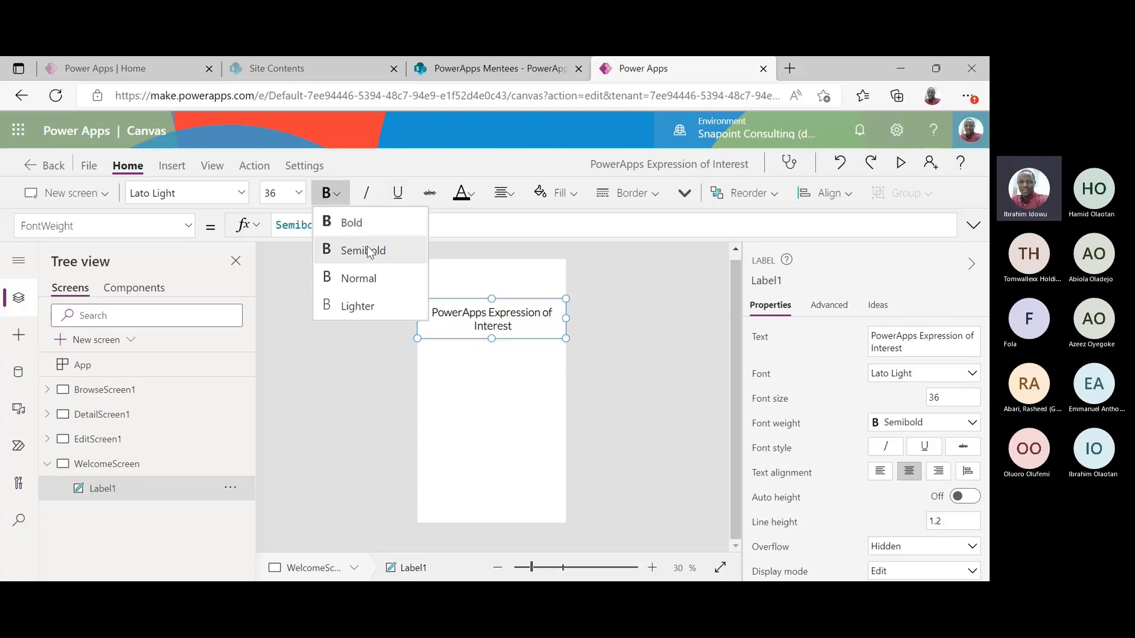
click(361, 222)
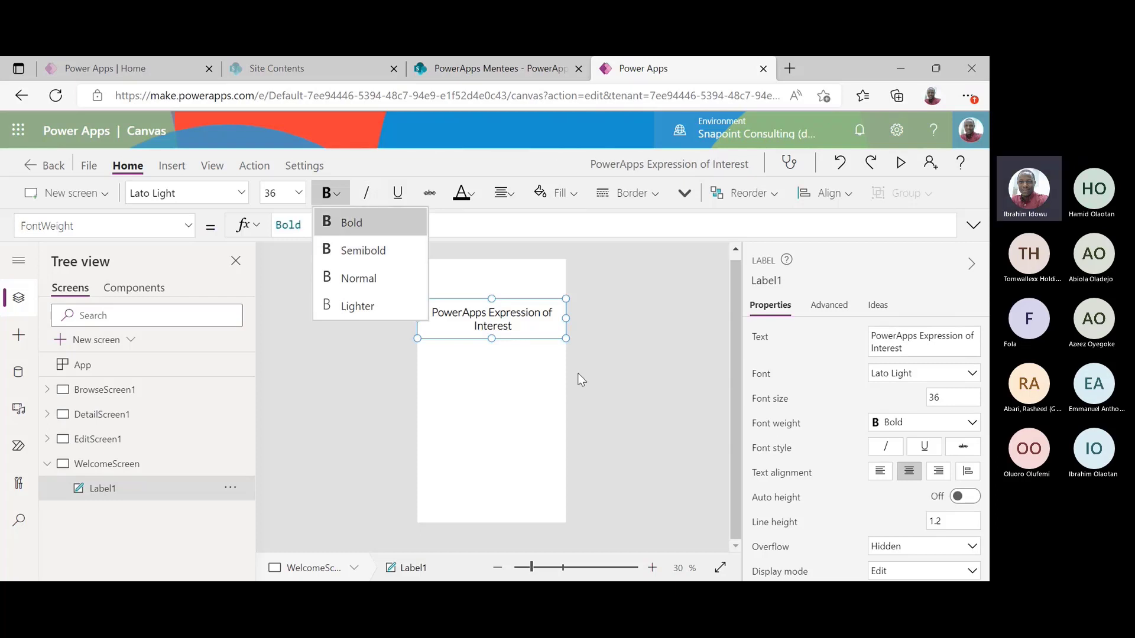
click(613, 393)
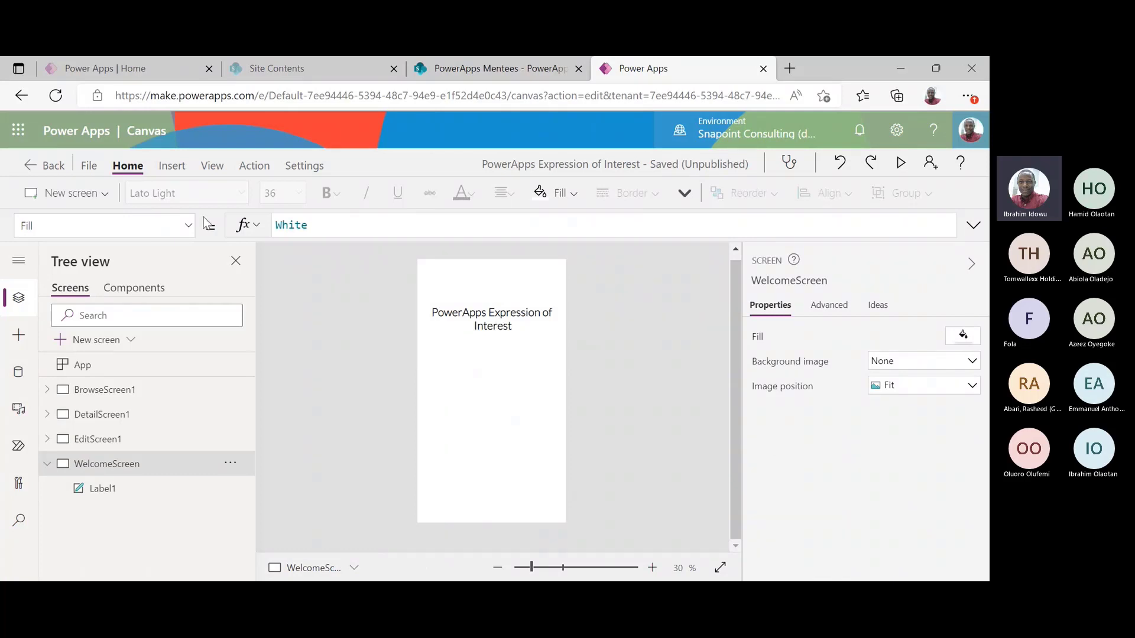
Insert a button near the bottom of WelcomeScreen with the caption Continue
click(172, 167)
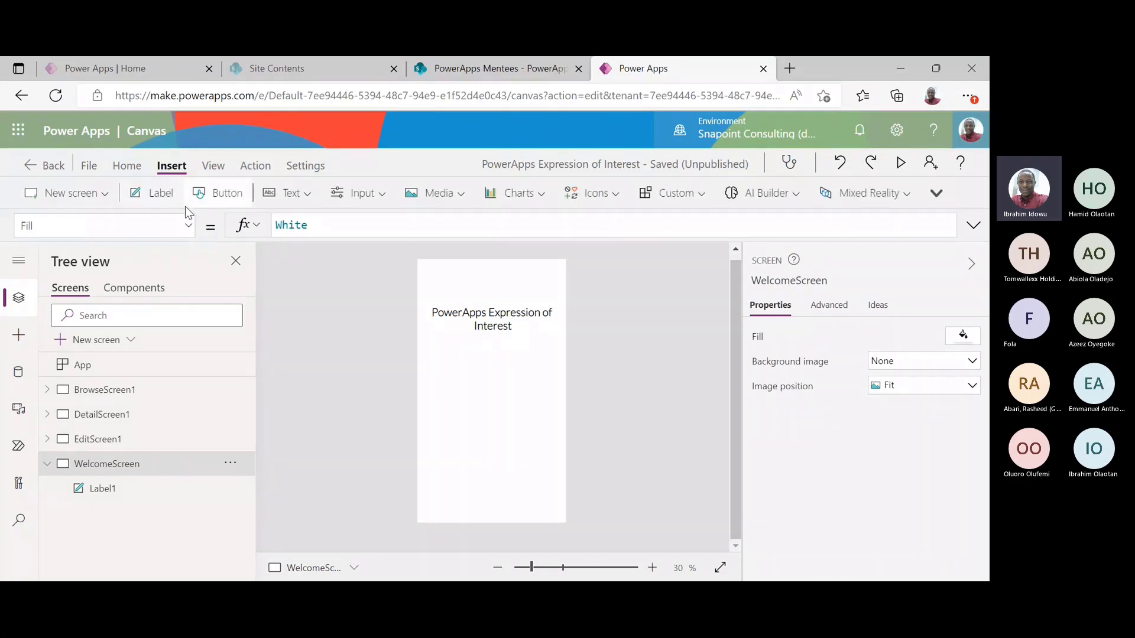
click(202, 195)
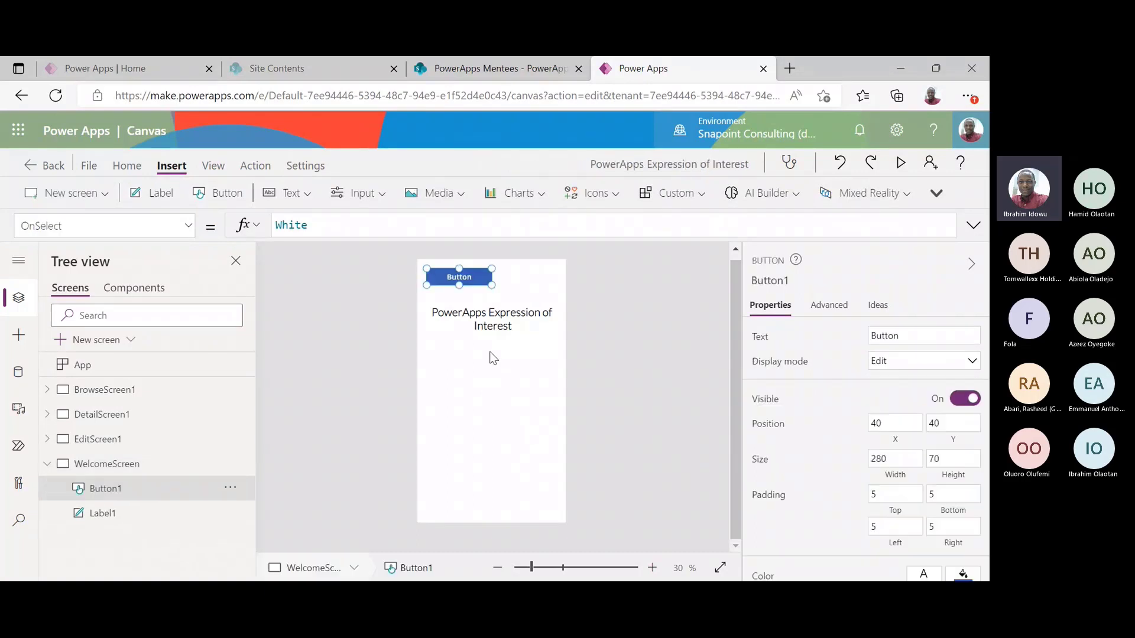
drag(483, 276, 511, 478)
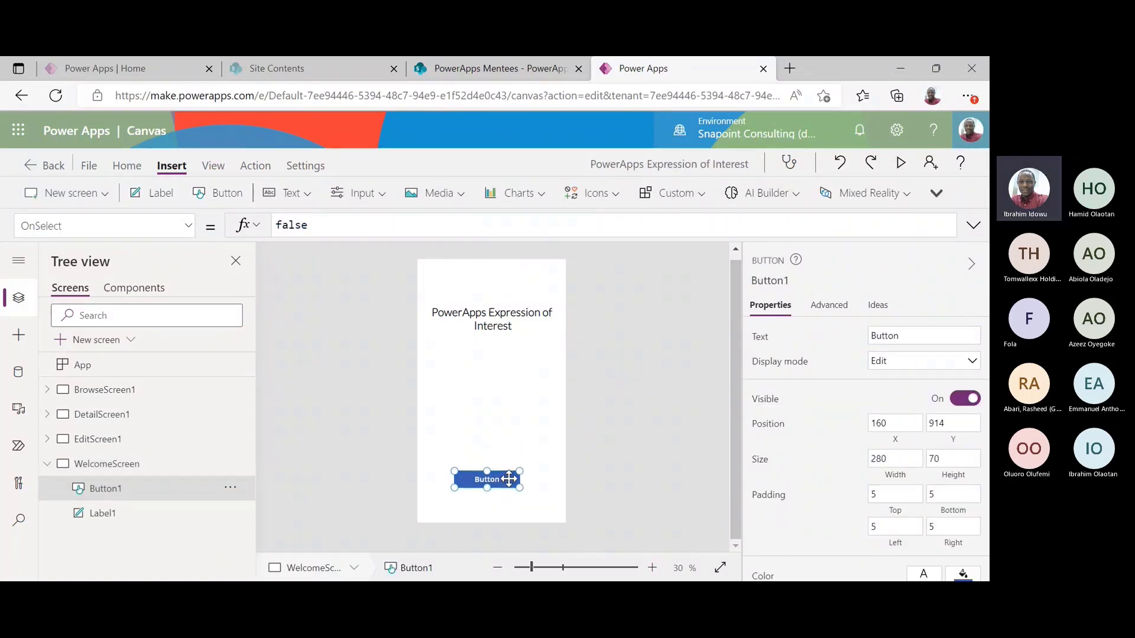
double_click(911, 333)
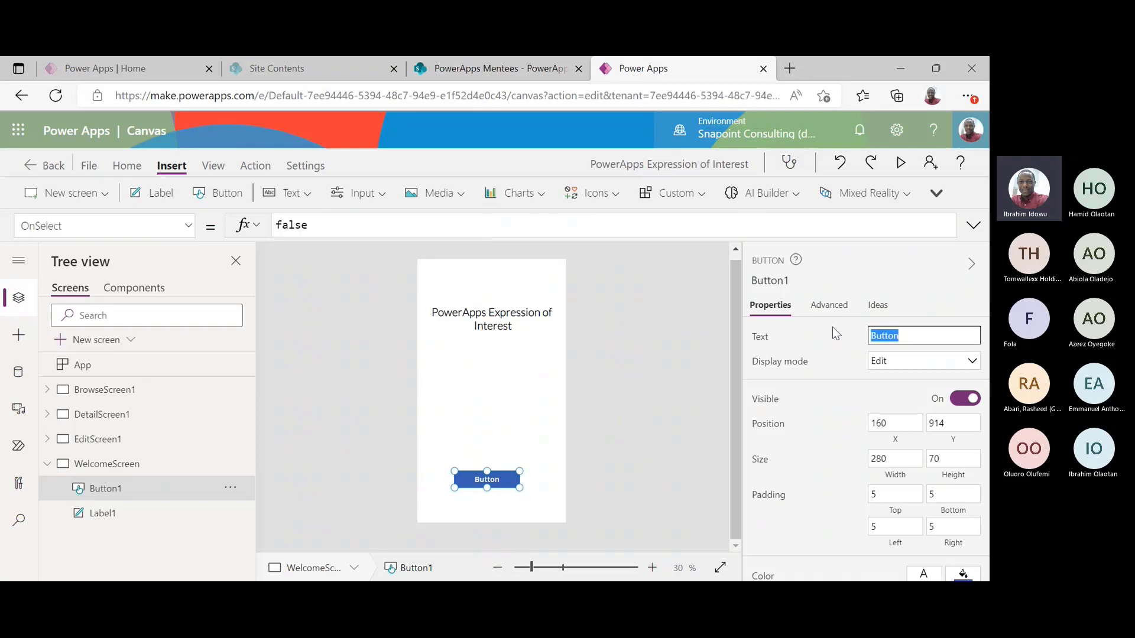
text(Continue)
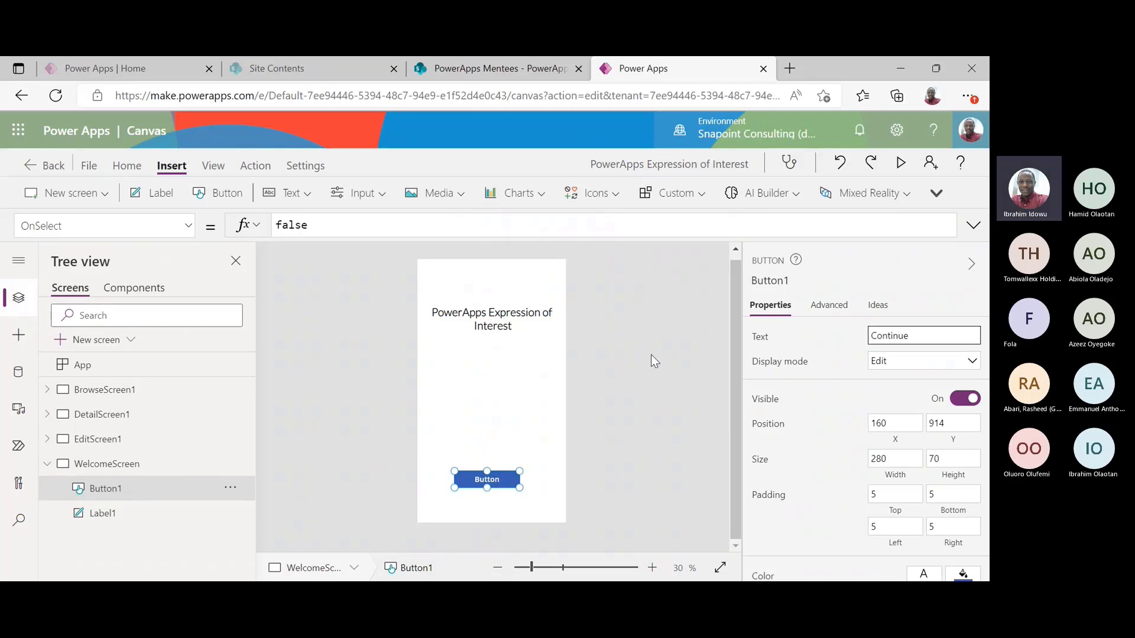
click(620, 378)
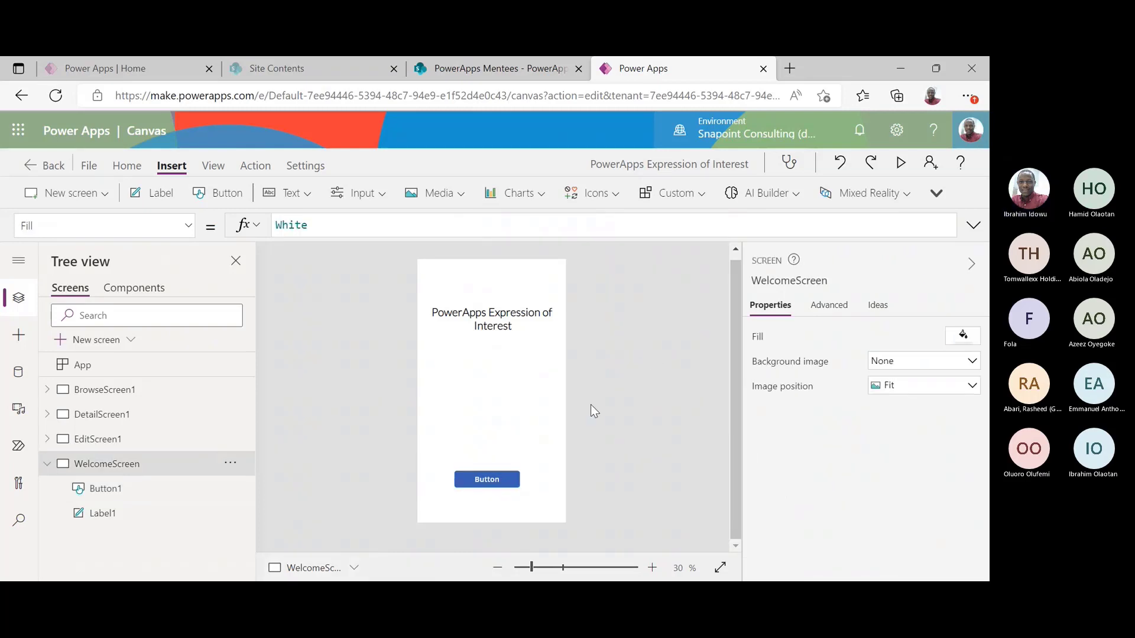
Give the Continue button a border radius of 50
click(504, 482)
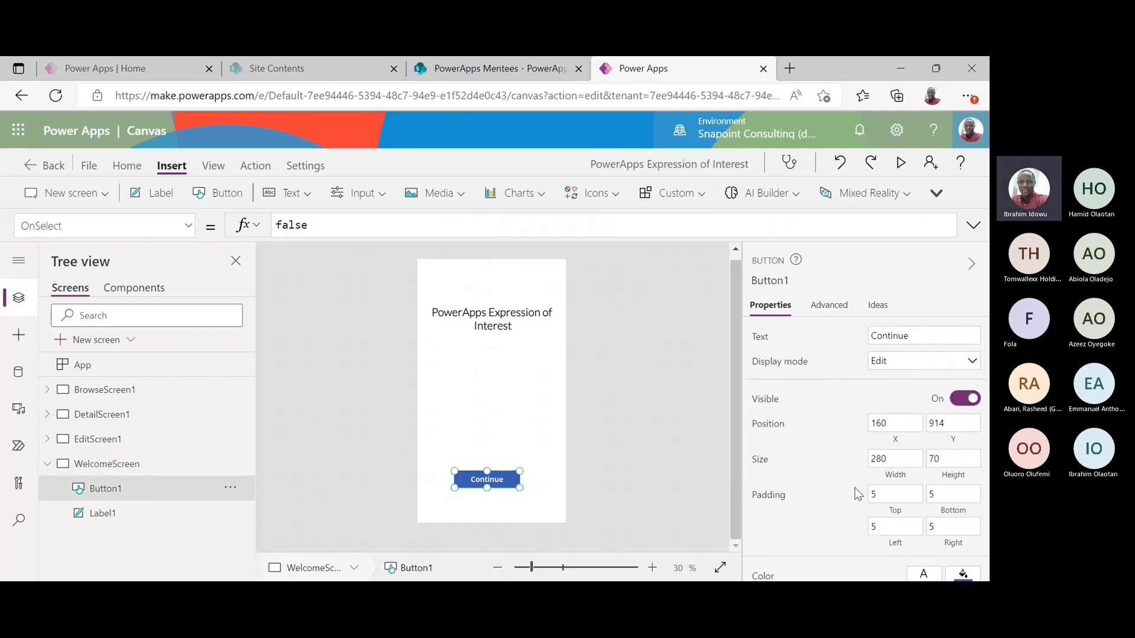
scroll(985, 413, down, 5)
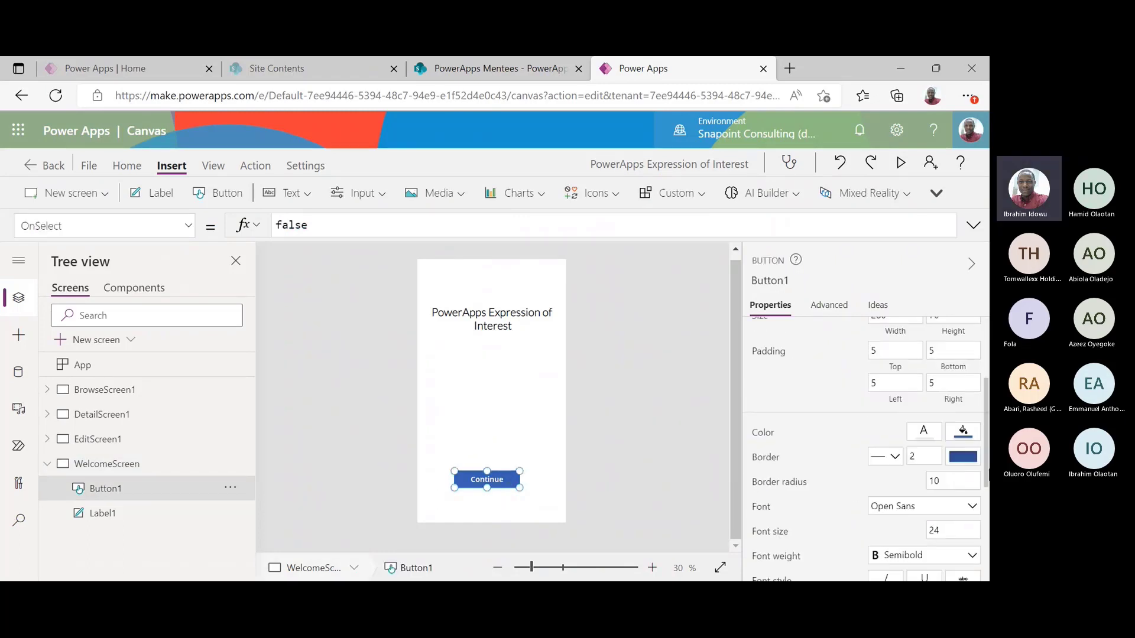
click(945, 446)
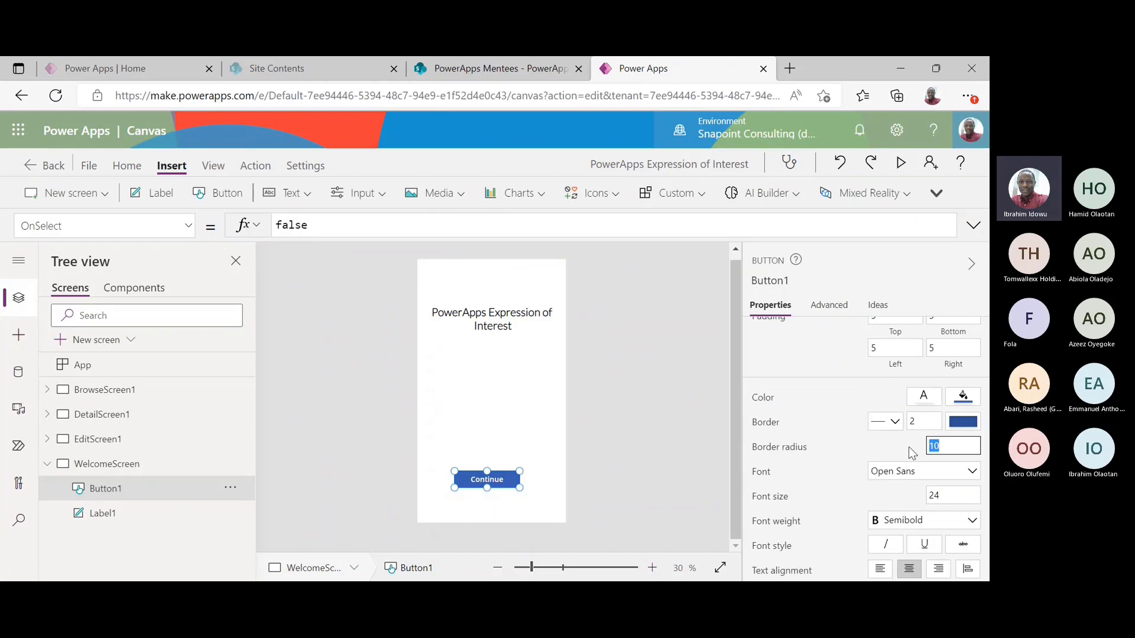
text(50)
click(523, 413)
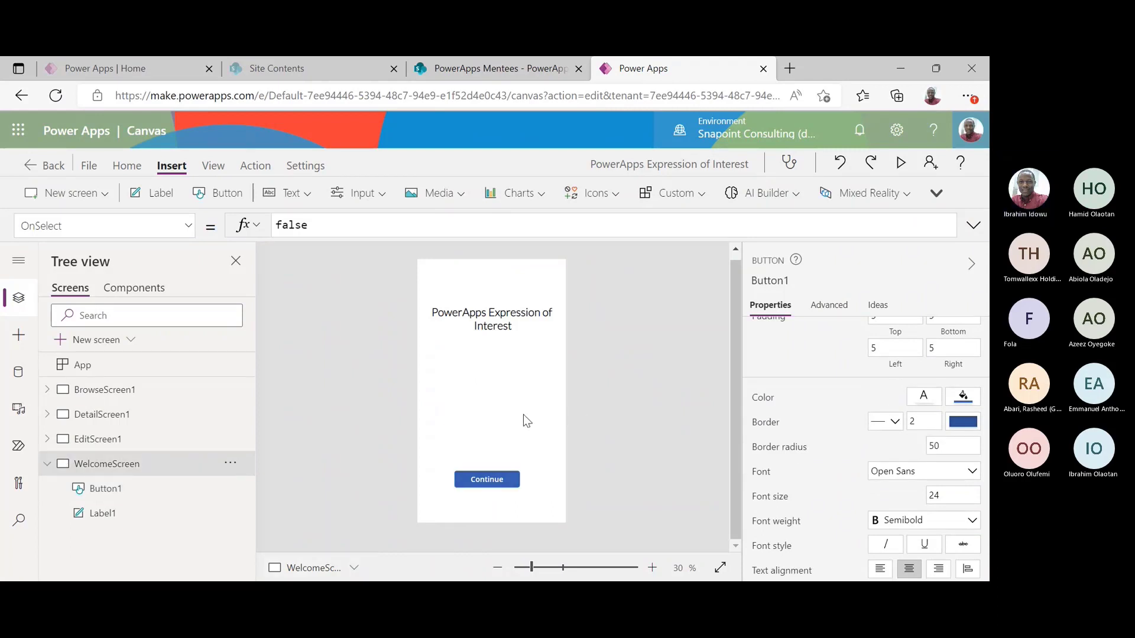
click(496, 475)
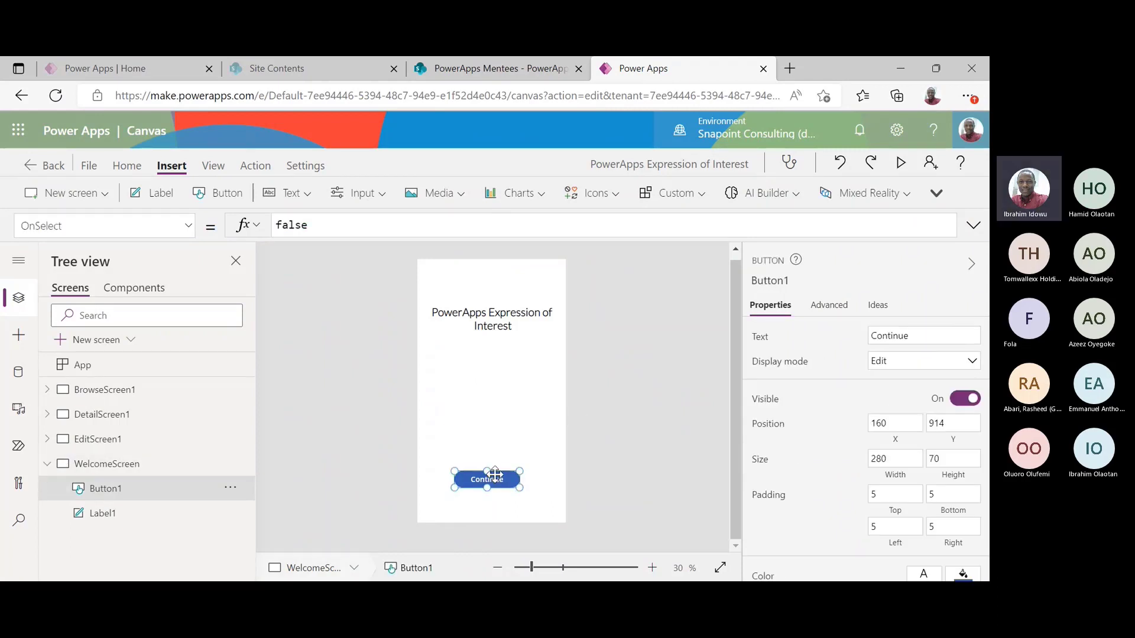
Set the Continue button's font to Lato Light
click(130, 172)
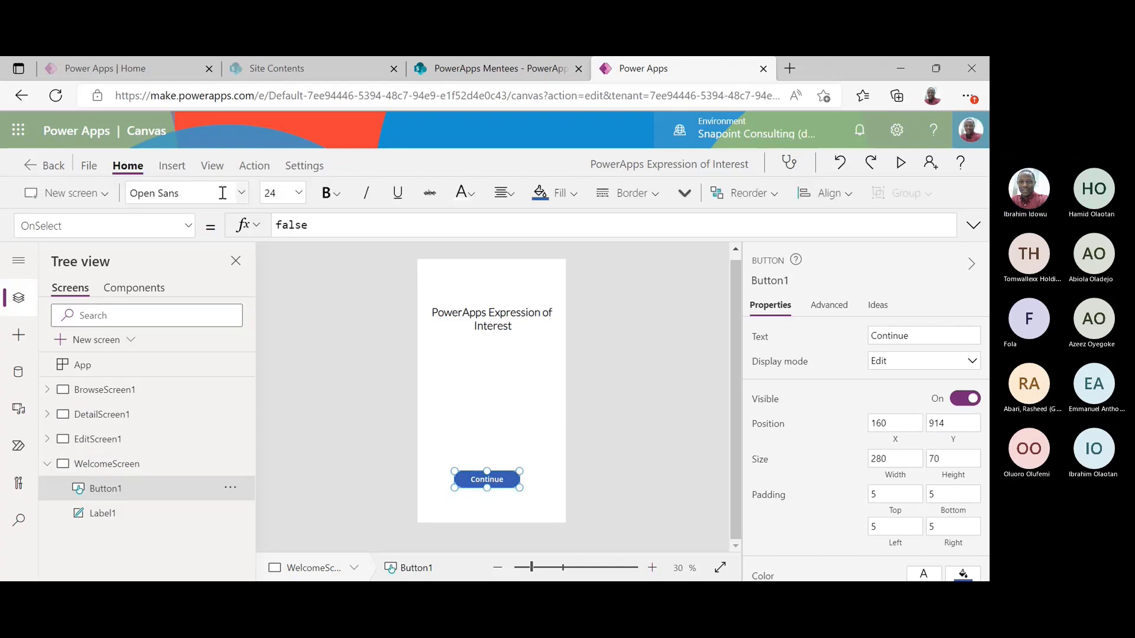
click(223, 192)
click(192, 376)
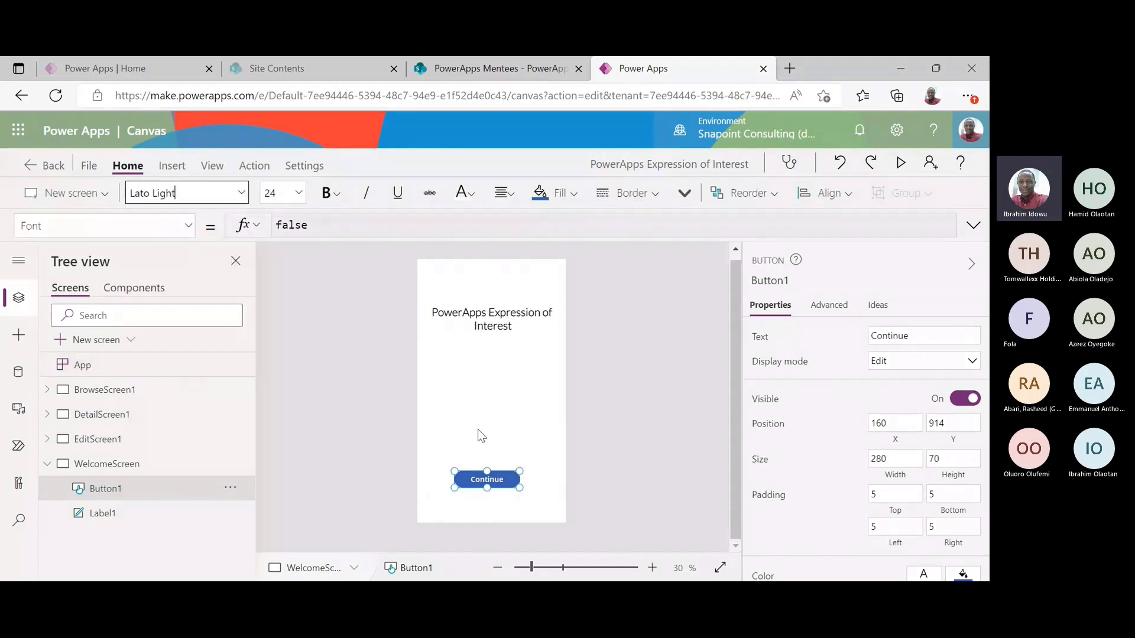
click(606, 457)
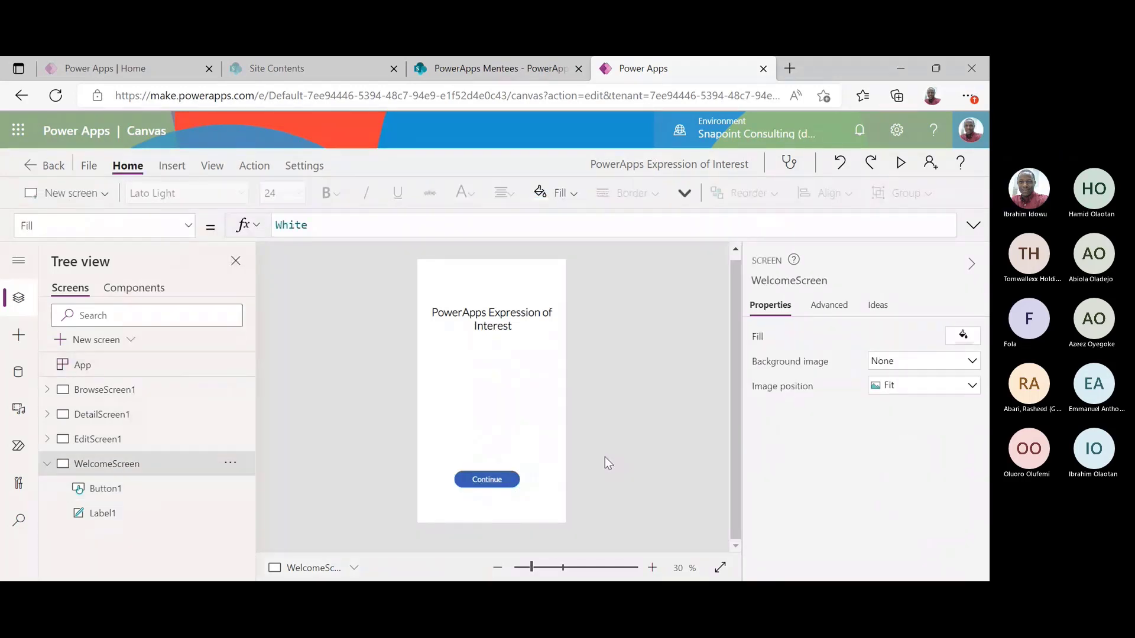
click(514, 327)
click(505, 385)
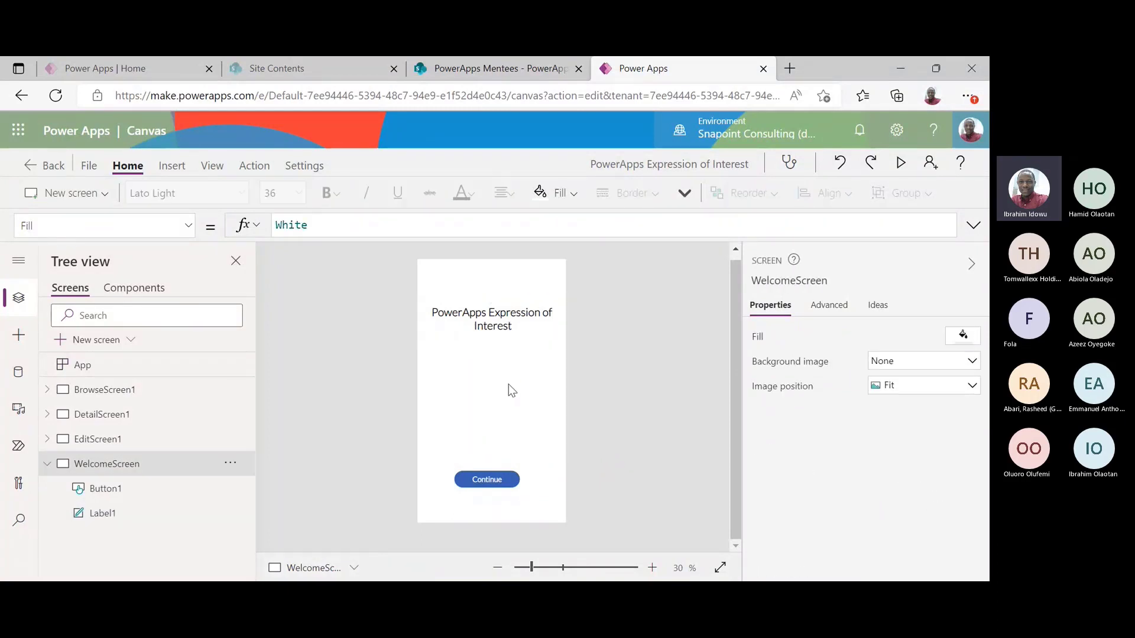
Fill WelcomeScreen with light blue-grey RGBA(215, 223, 240, 1), move the title lower, and add a second label
click(964, 337)
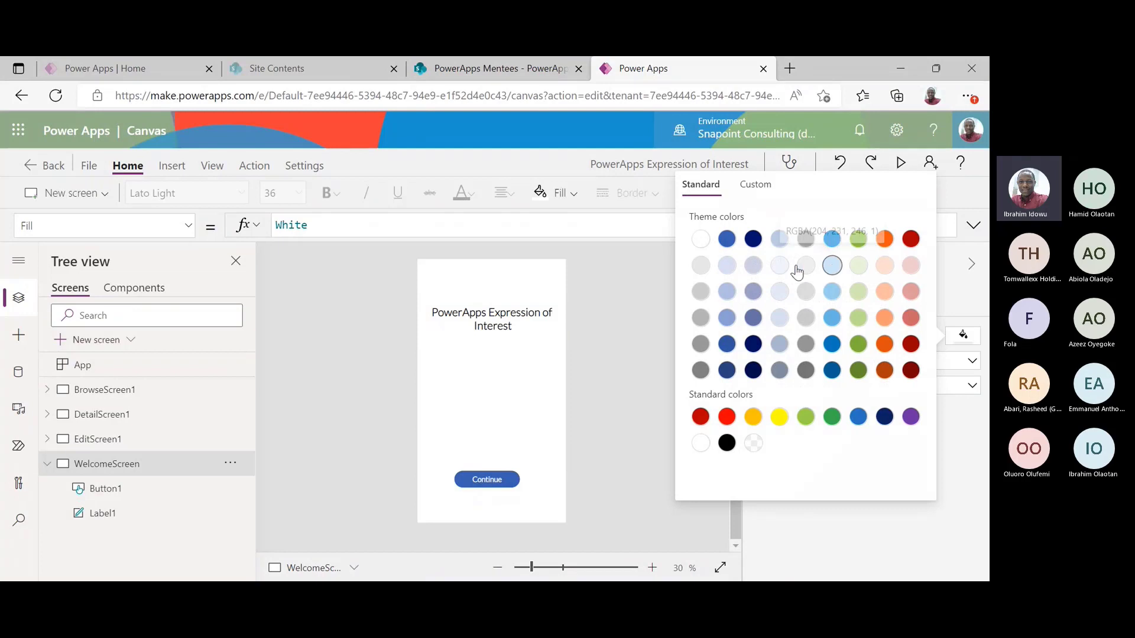
click(727, 265)
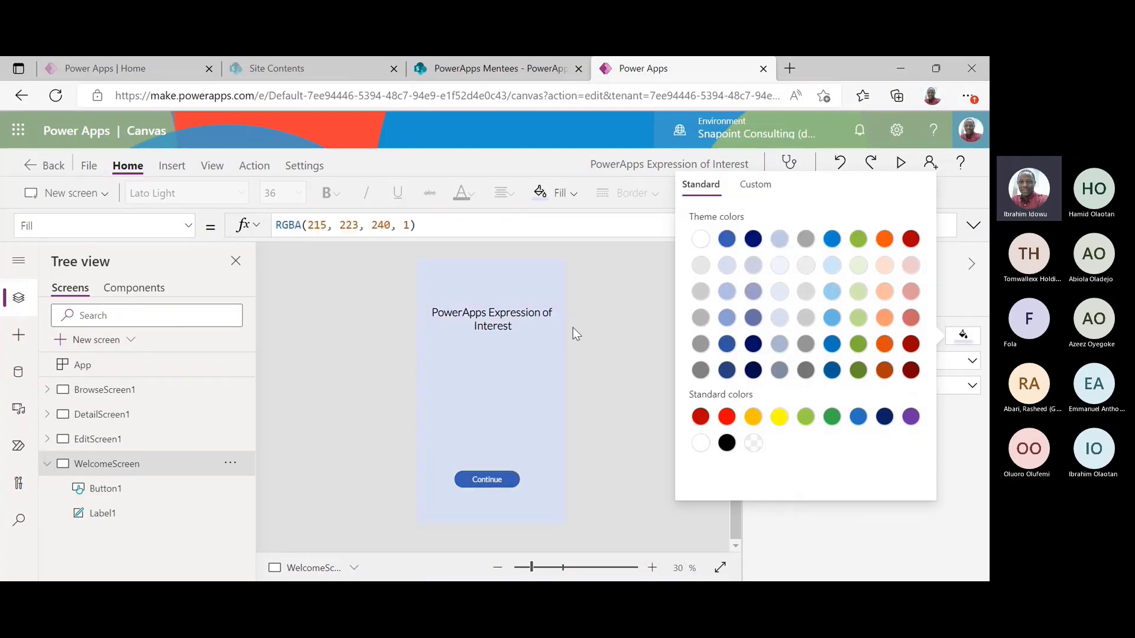
click(615, 329)
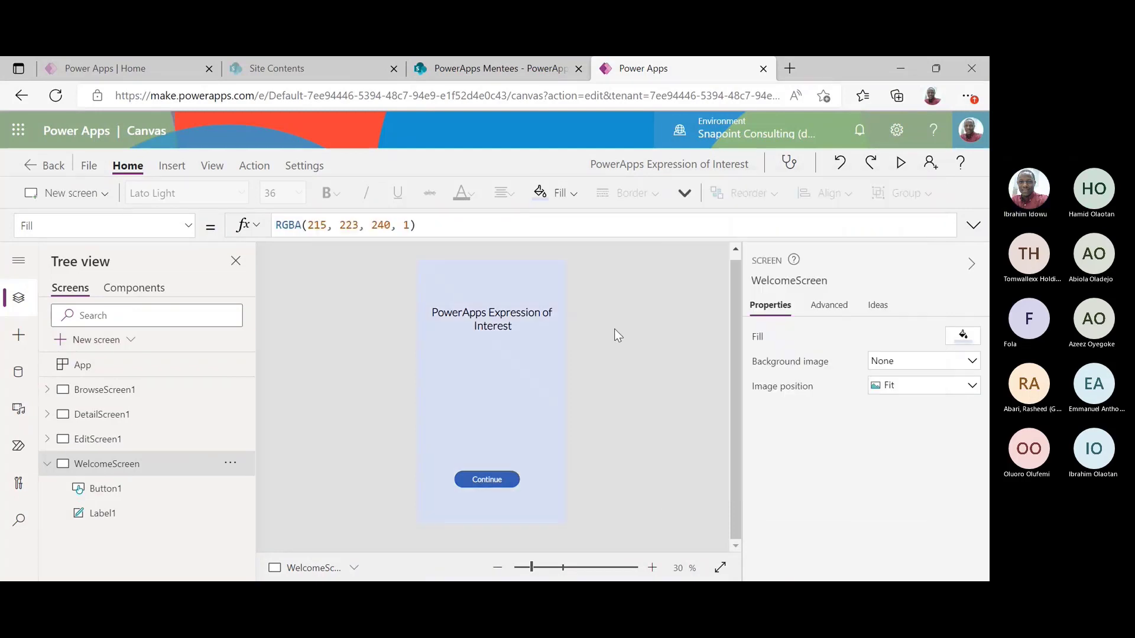
click(509, 313)
drag(509, 313, 502, 373)
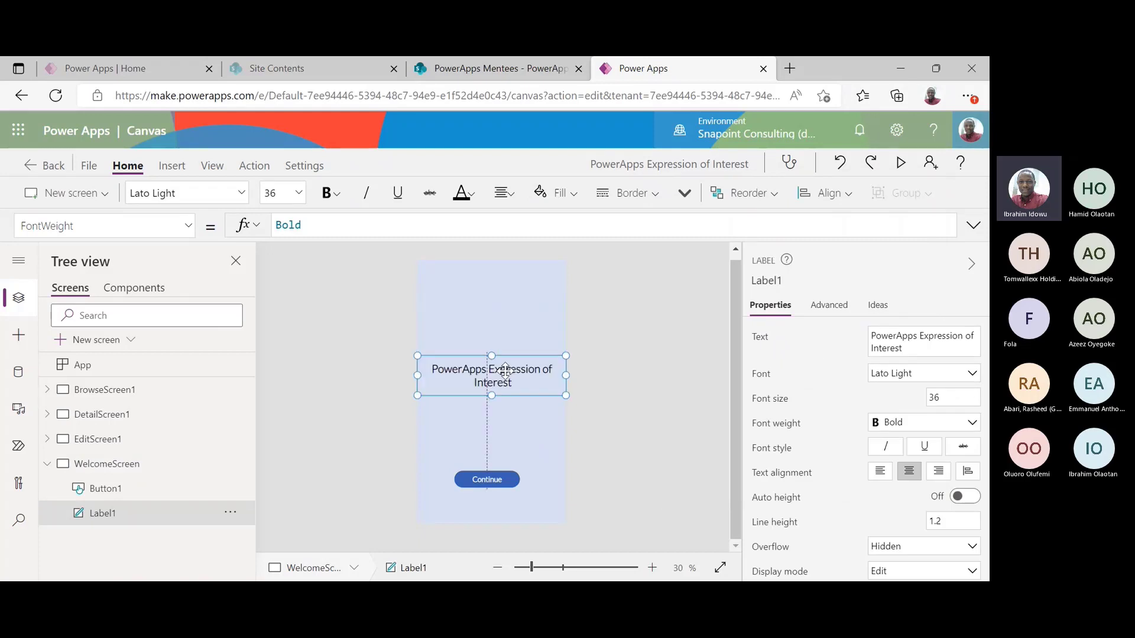
click(500, 340)
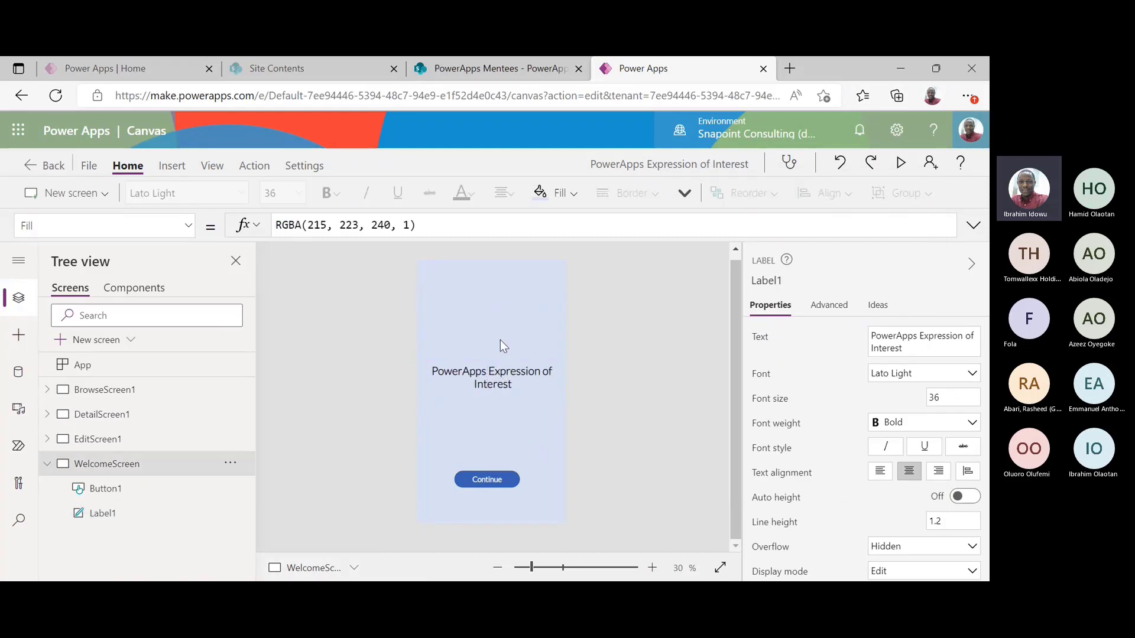
click(172, 166)
click(142, 197)
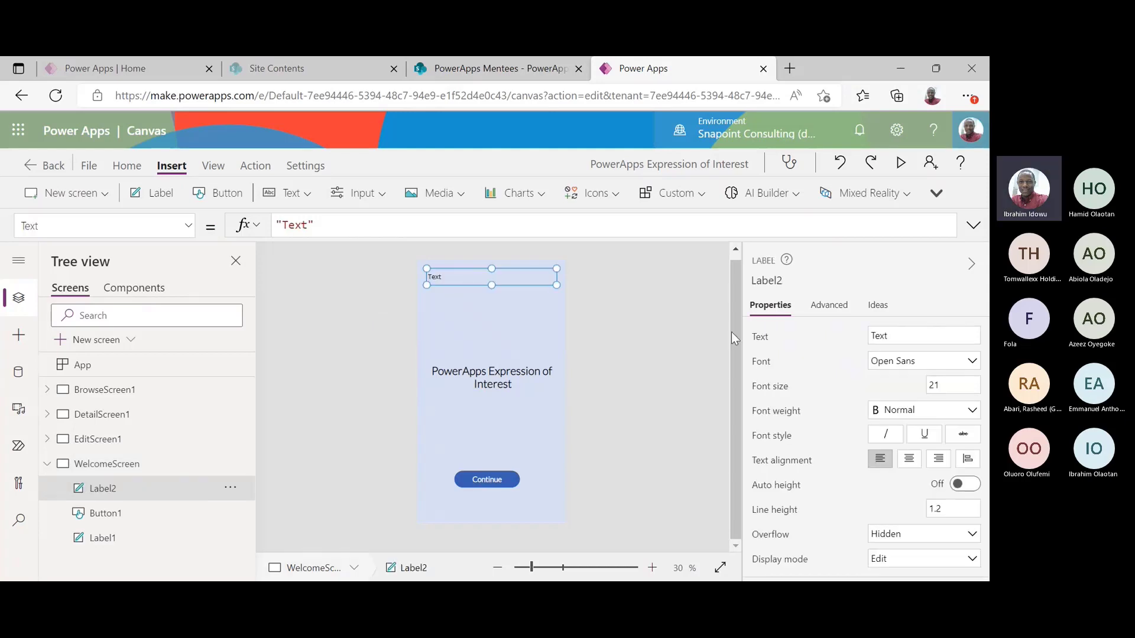
Change Label2's text formula to "Welcome! " & User().FullName to greet the signed-in user
double_click(296, 226)
text(Welcome!)
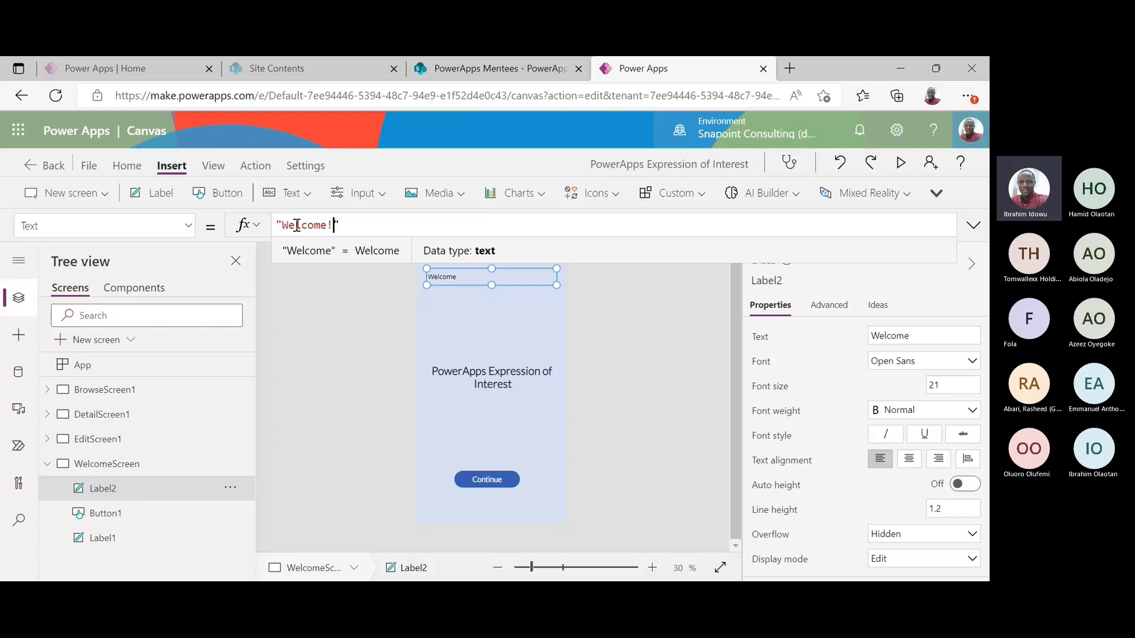
click(523, 353)
click(469, 283)
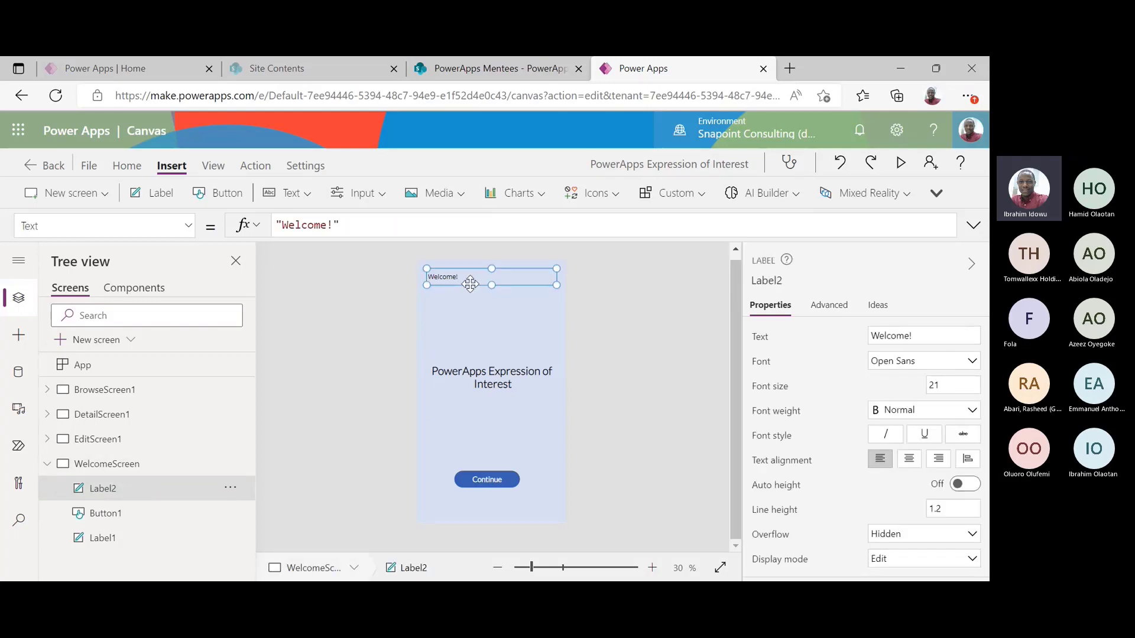
click(449, 232)
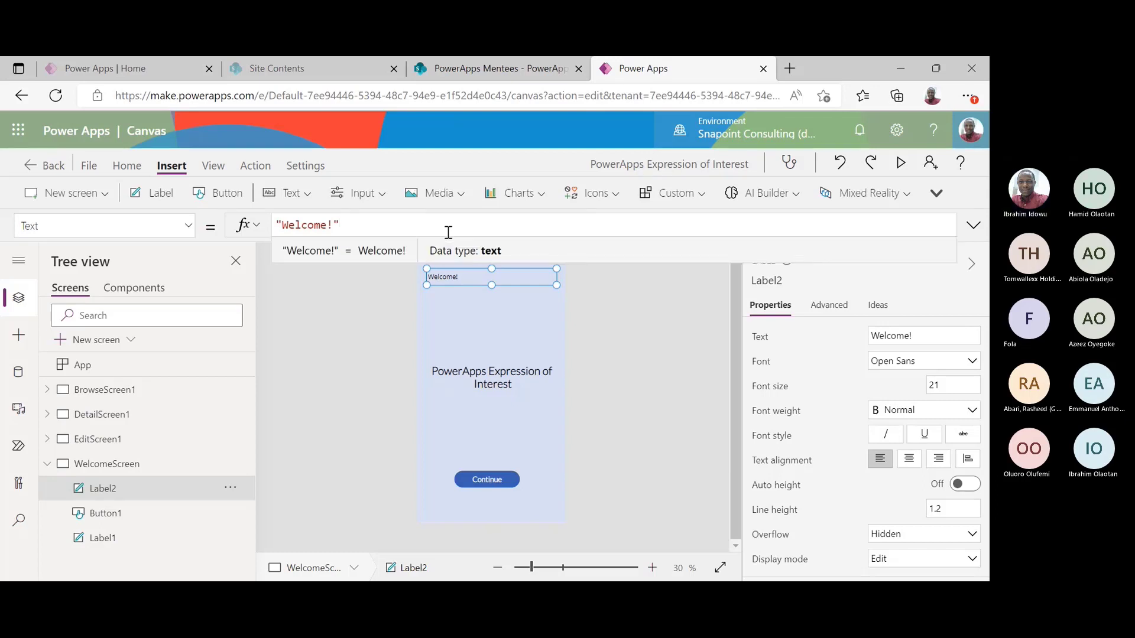
text(&)
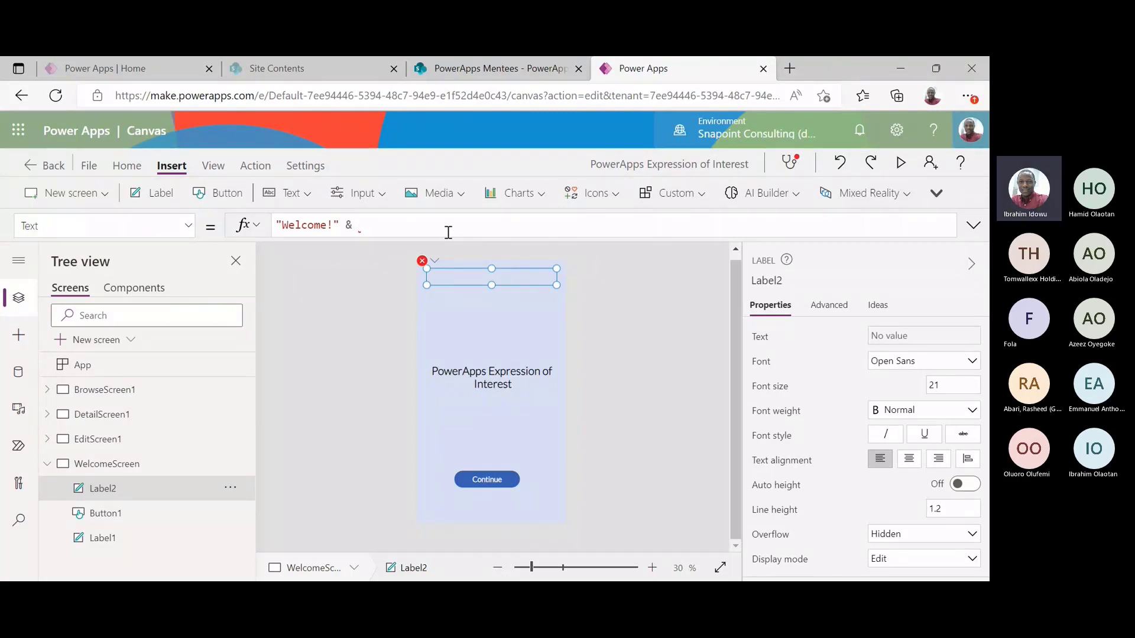
text(User)
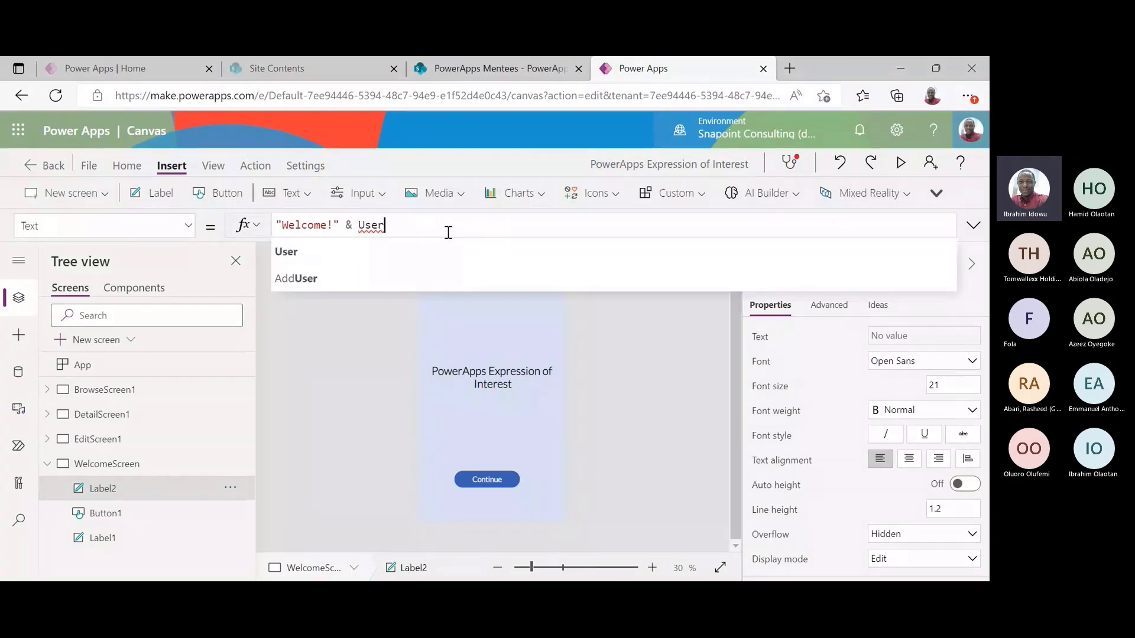
text(().)
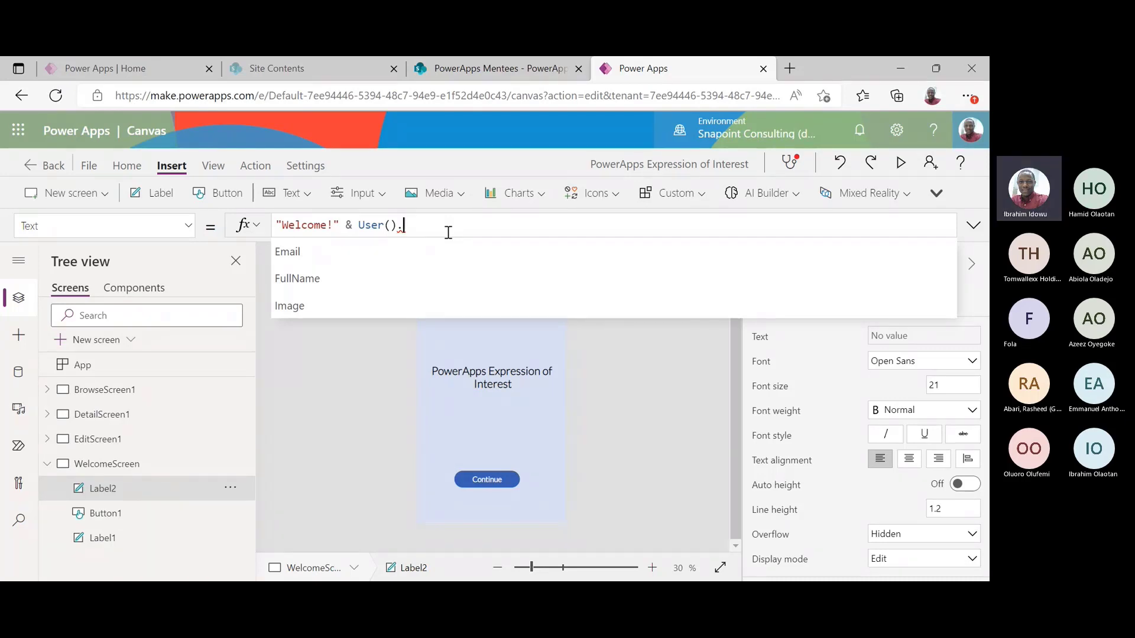
click(357, 274)
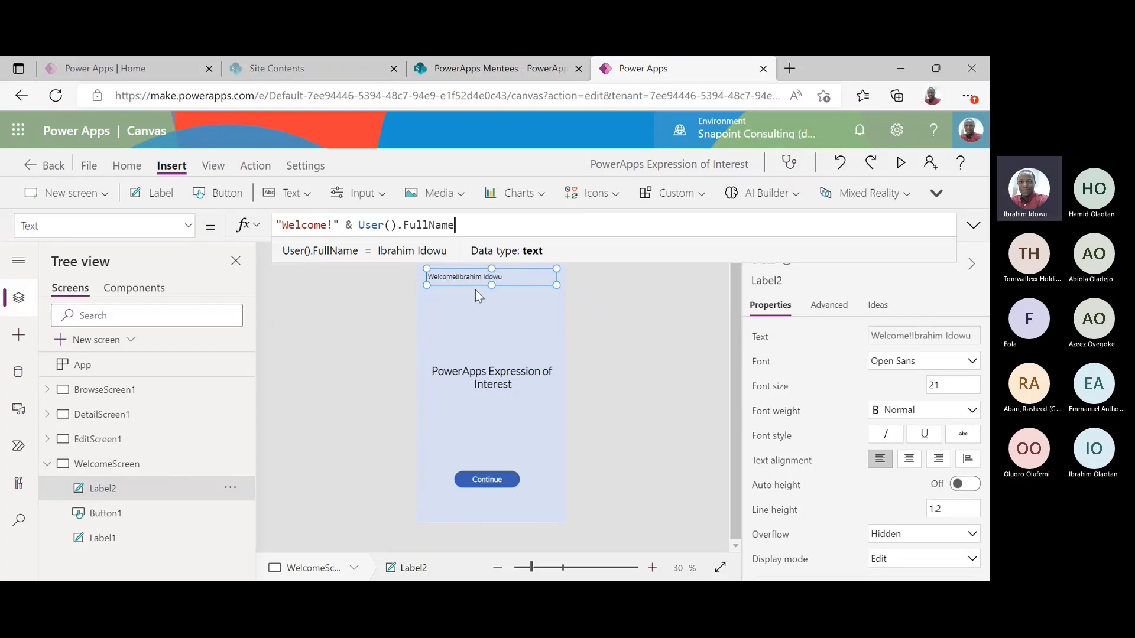
click(333, 223)
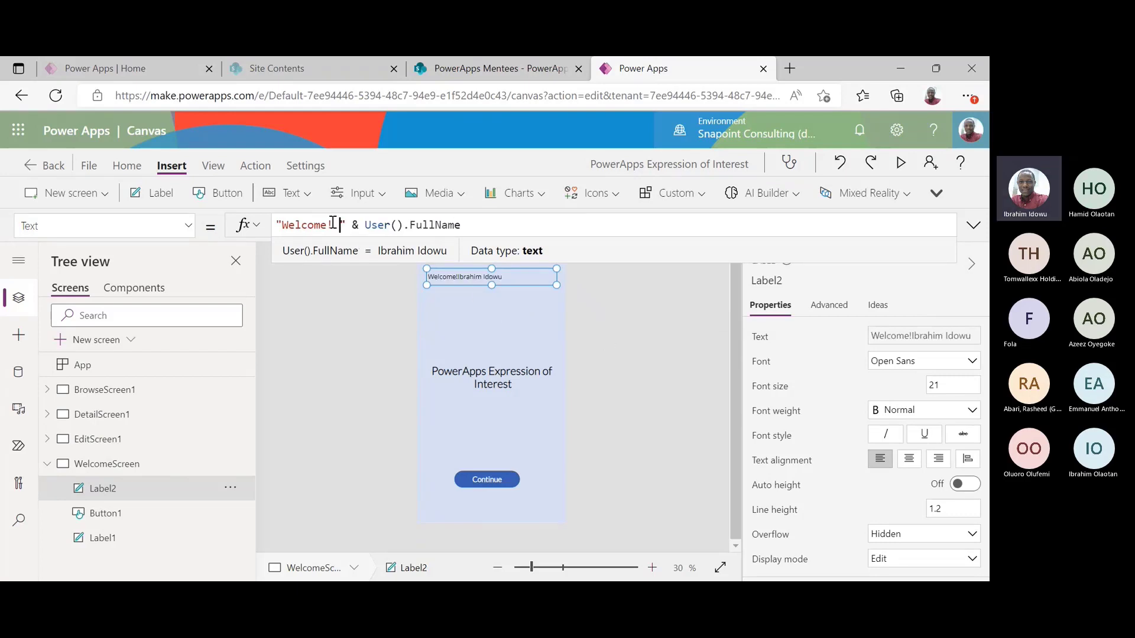
Stretch the welcome label up so it reaches the top of the screen
click(612, 314)
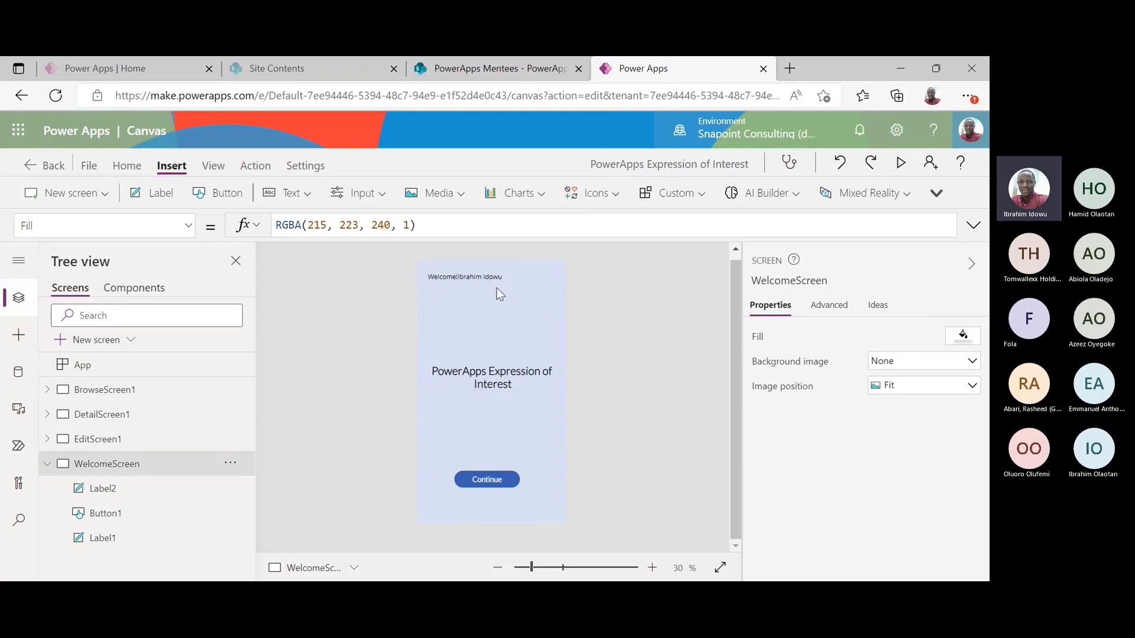
click(474, 271)
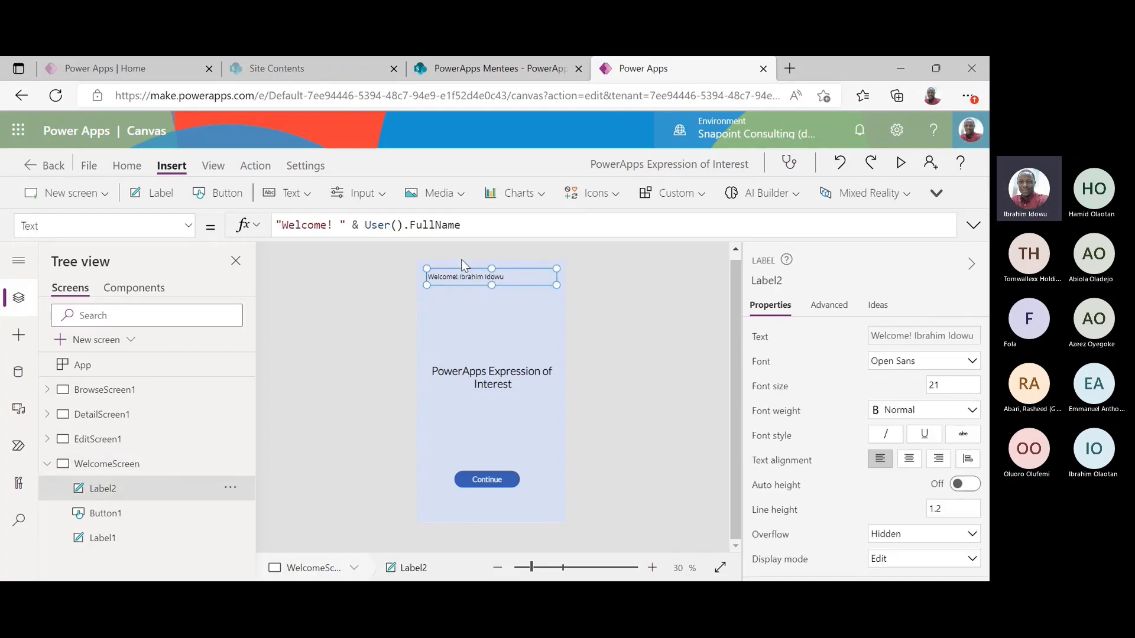
drag(439, 274, 463, 274)
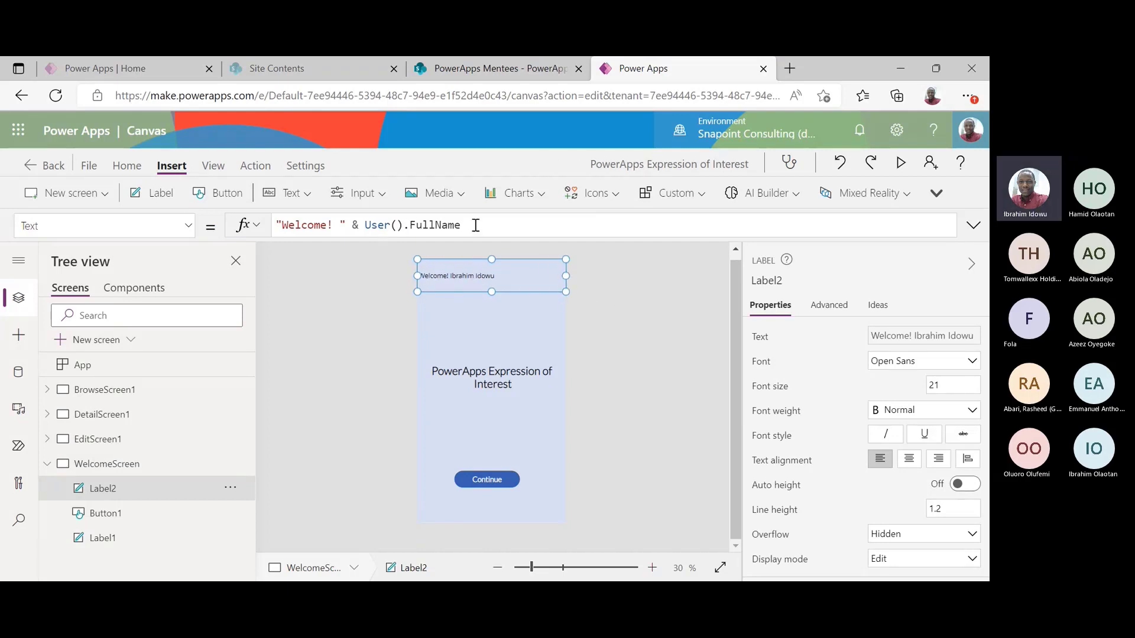
Centre-align the welcome label's text
click(127, 165)
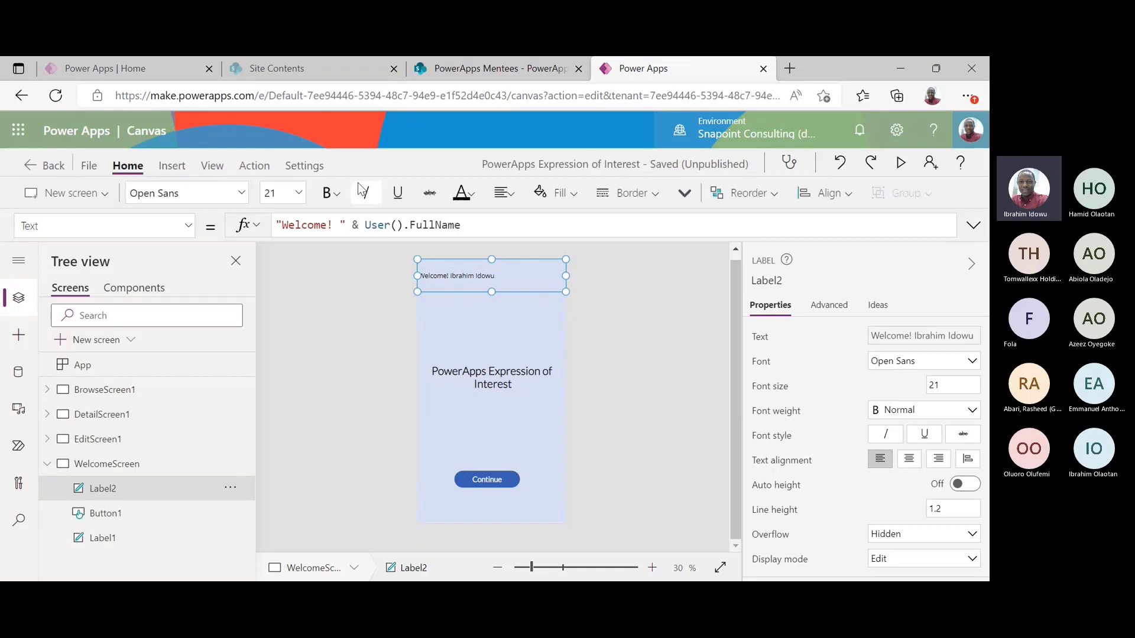
click(504, 193)
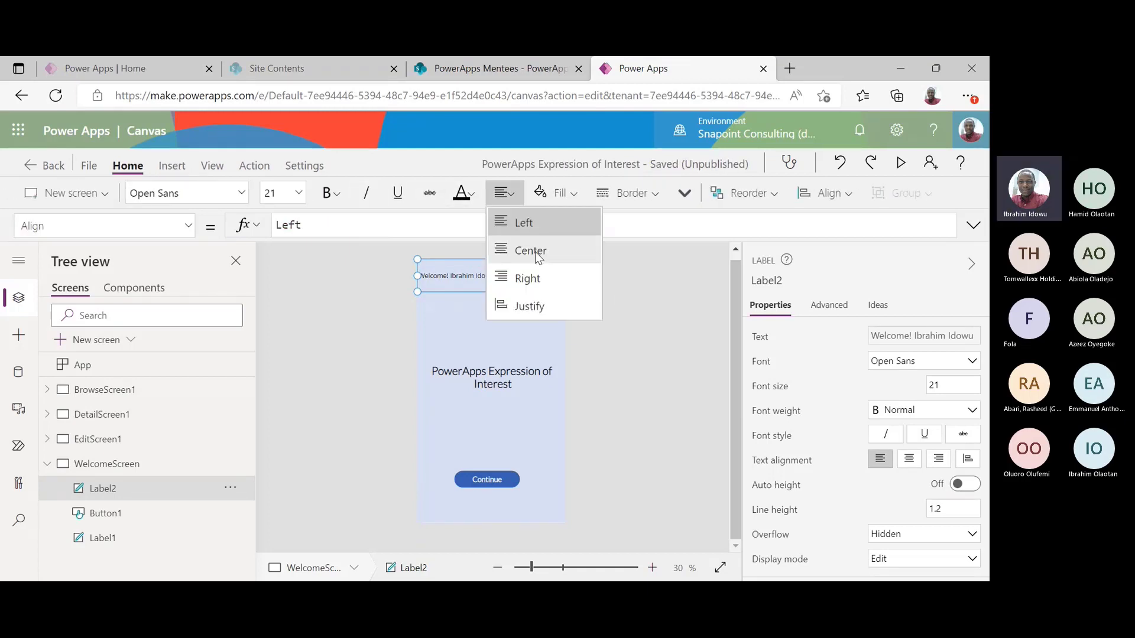
click(530, 251)
click(621, 303)
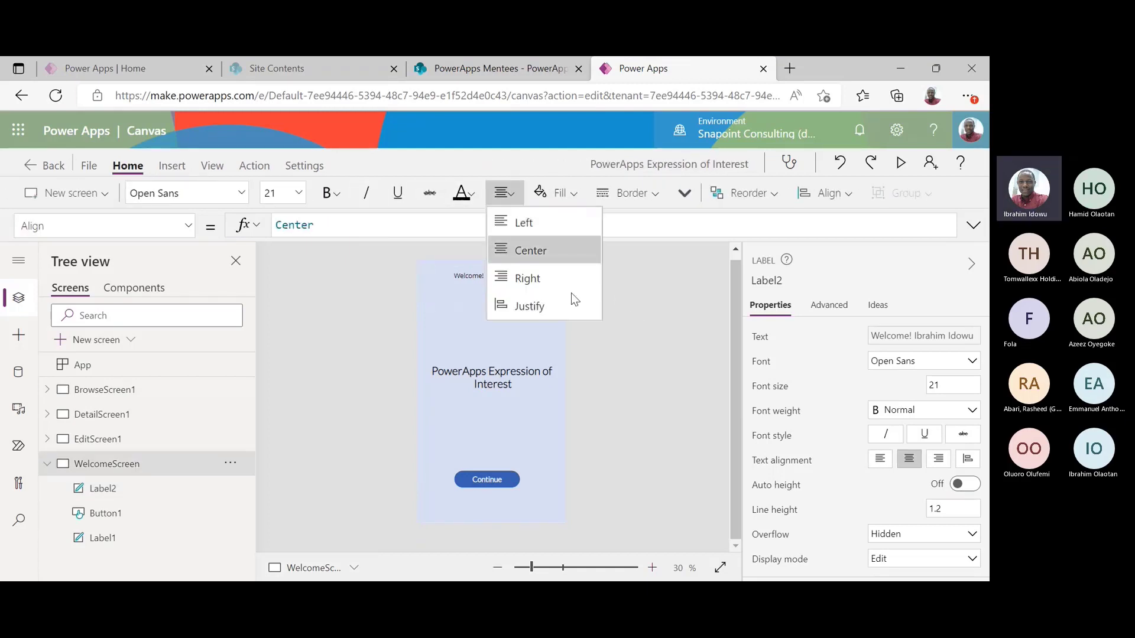
click(469, 272)
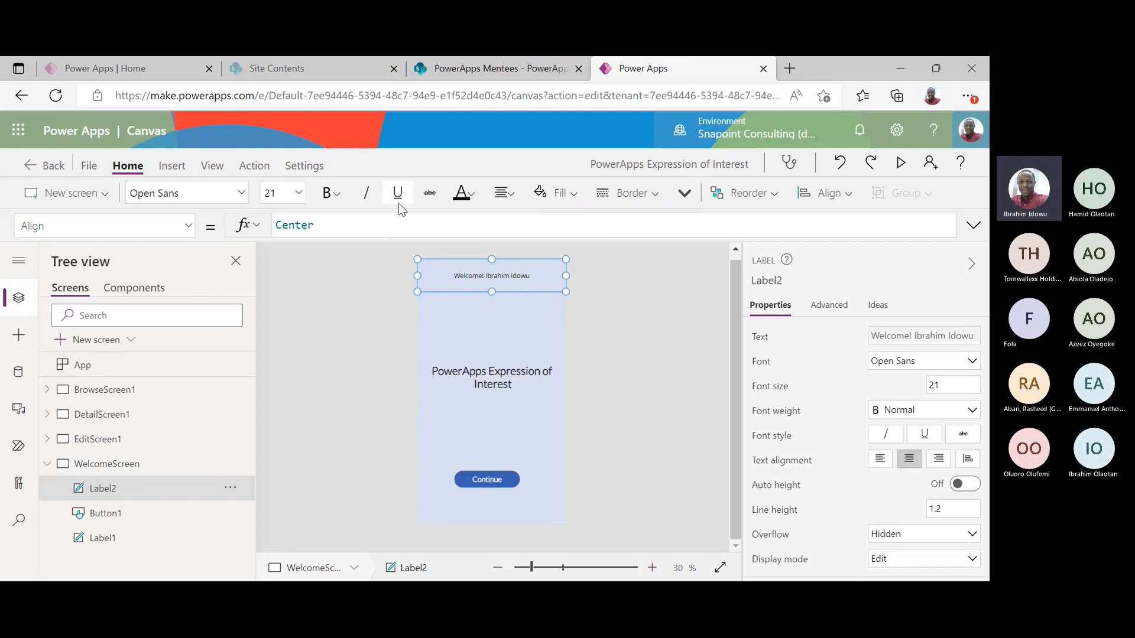
Give the welcome label a white fill
click(553, 195)
click(549, 469)
click(337, 378)
click(487, 281)
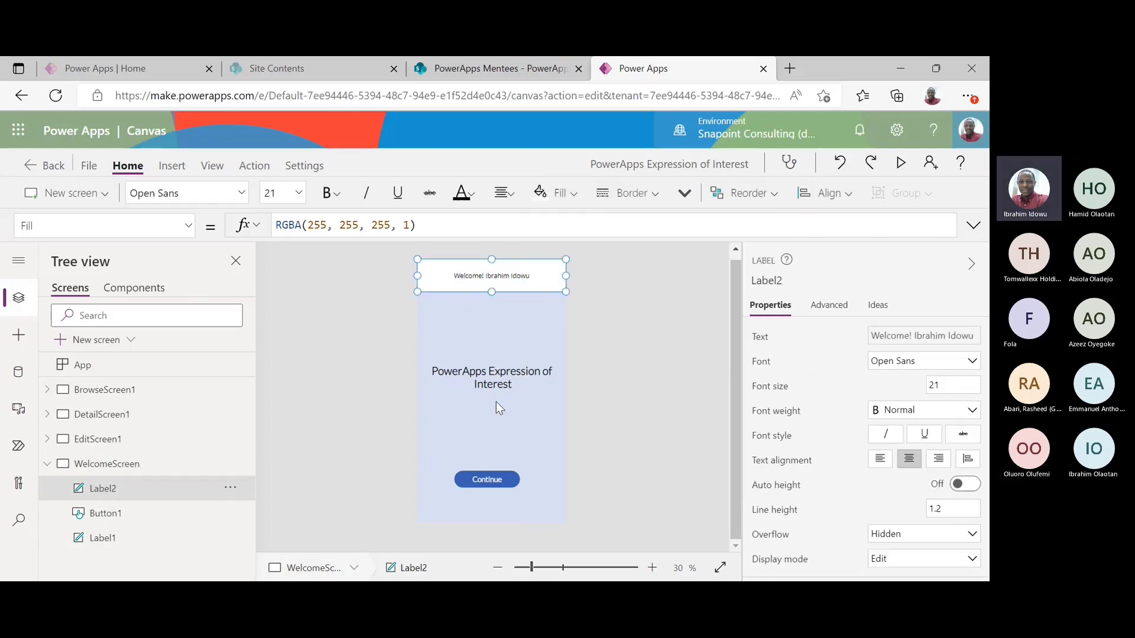
Set the welcome label's font to Lato at size 28
click(242, 193)
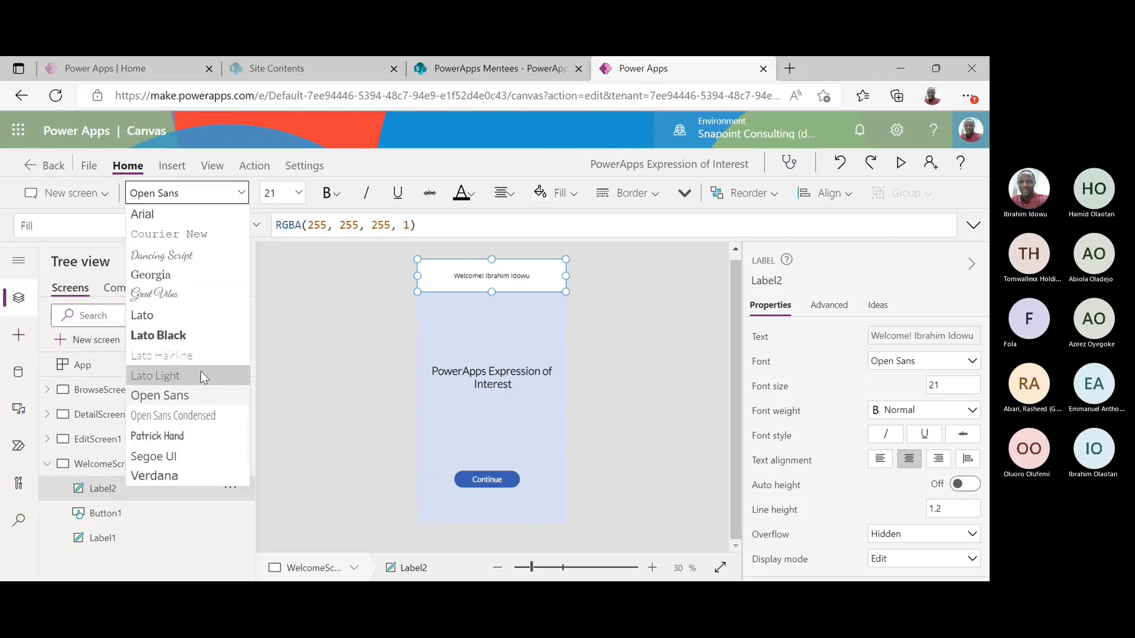
click(214, 317)
click(299, 193)
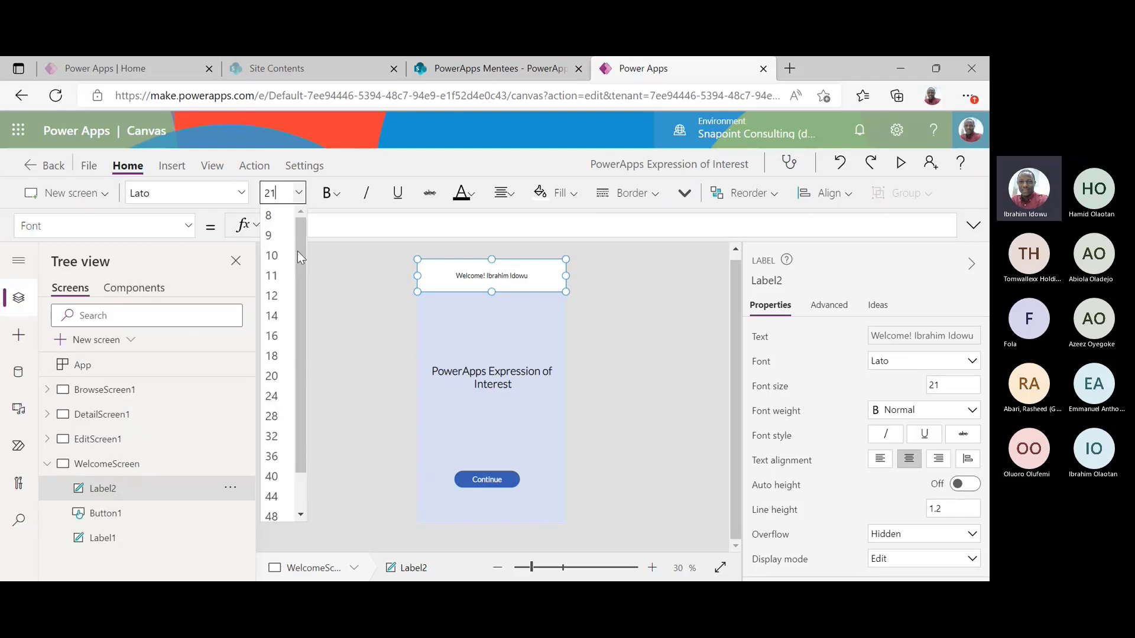
click(276, 372)
click(594, 363)
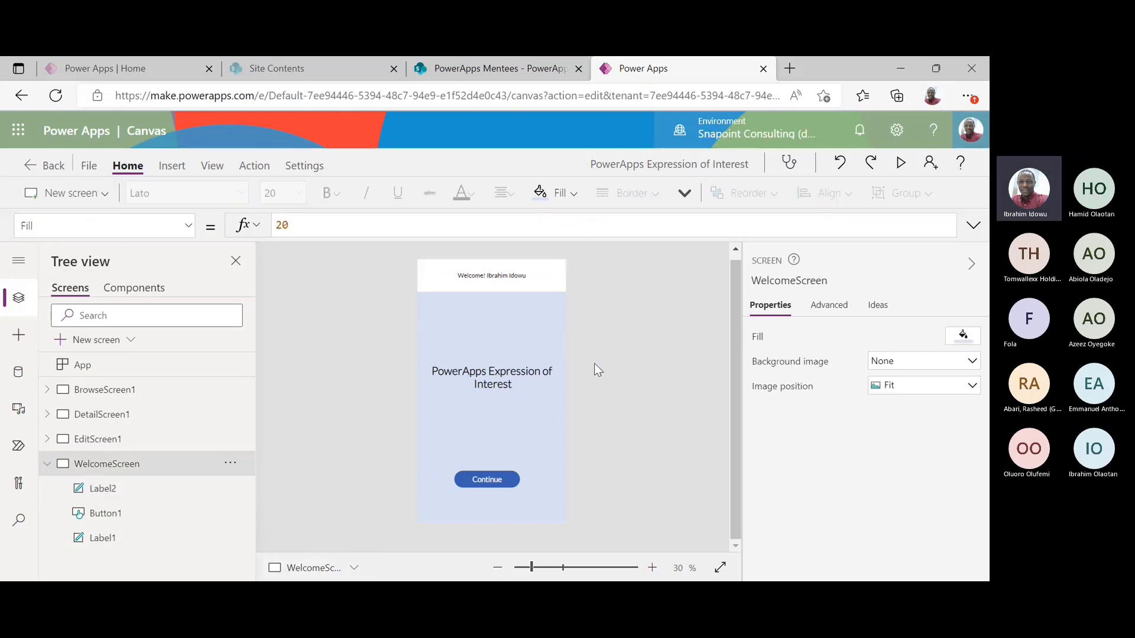
click(517, 275)
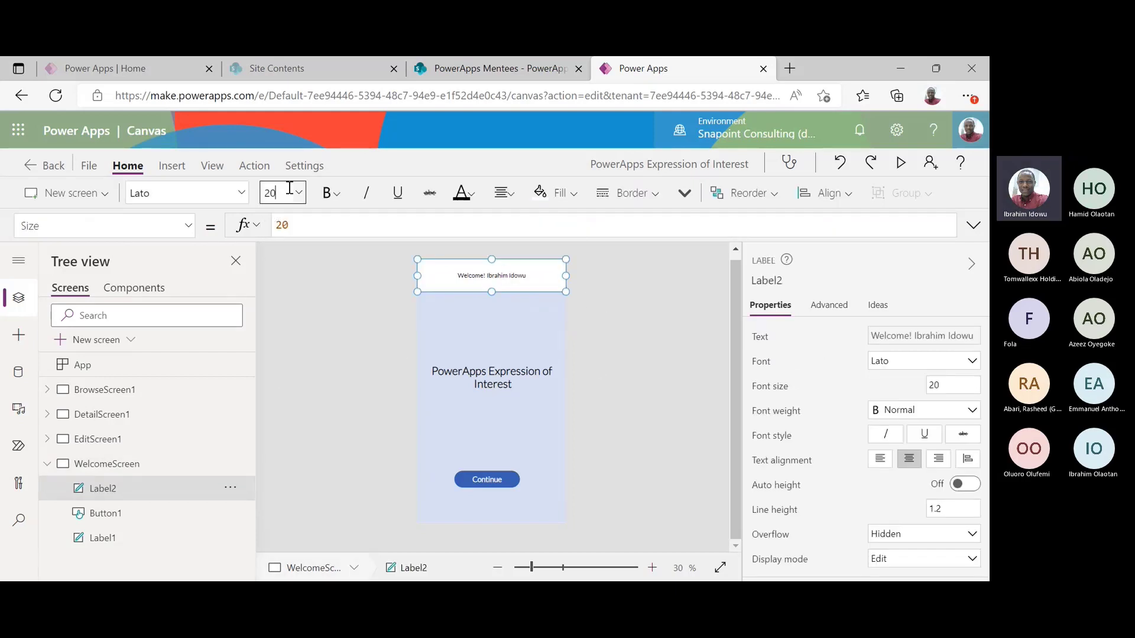
click(291, 193)
click(275, 416)
click(901, 163)
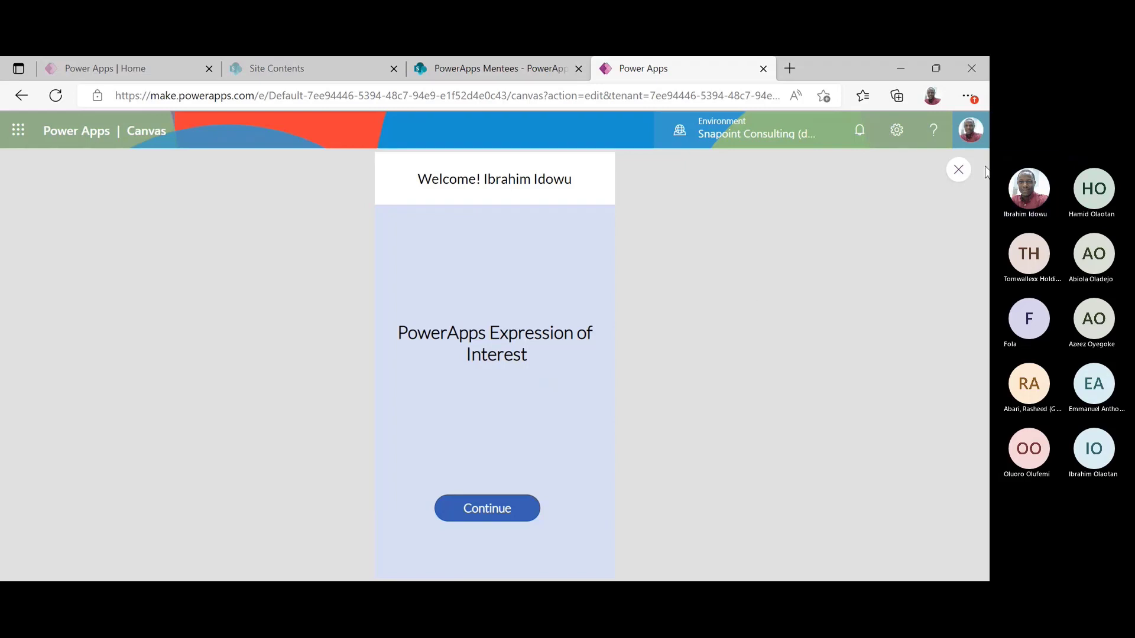
click(958, 171)
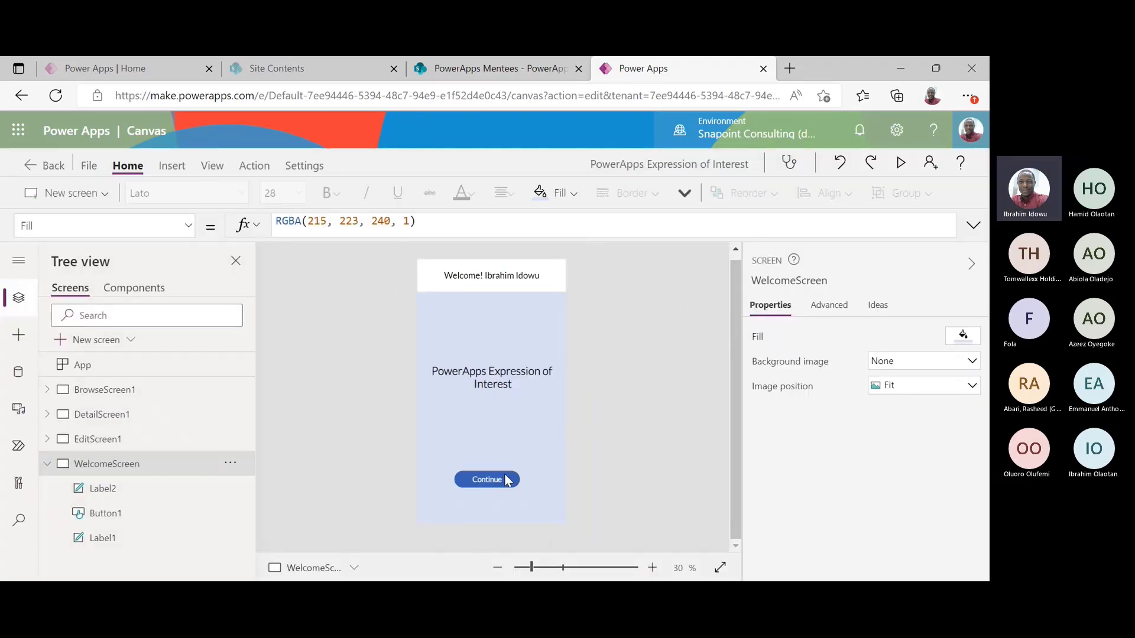
click(897, 167)
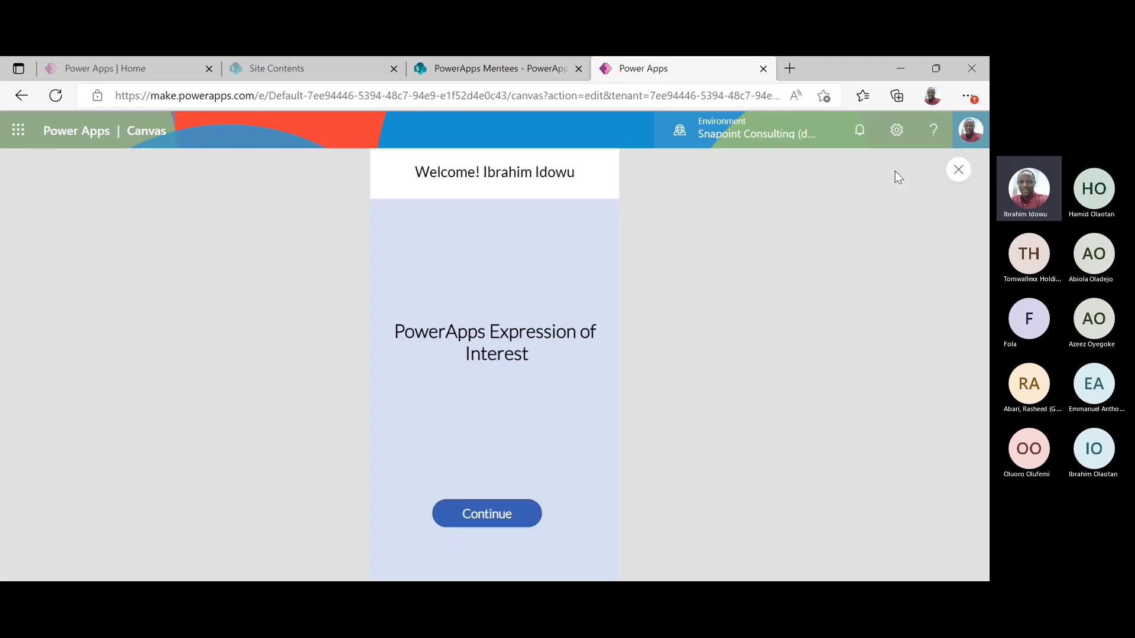
click(503, 513)
click(502, 512)
click(503, 512)
click(502, 513)
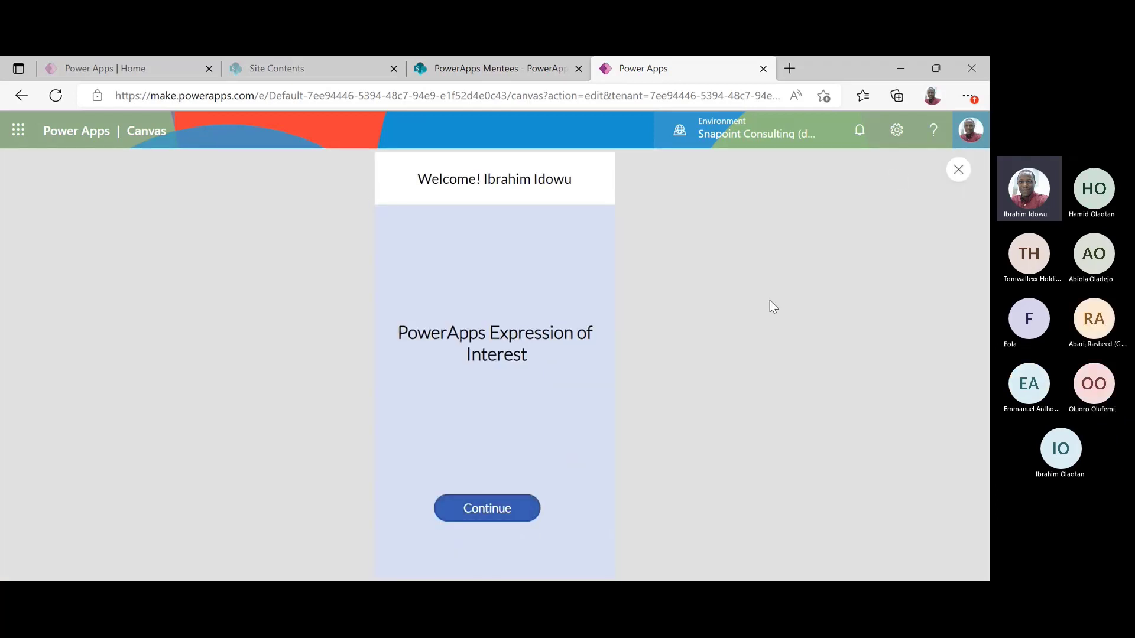
click(956, 171)
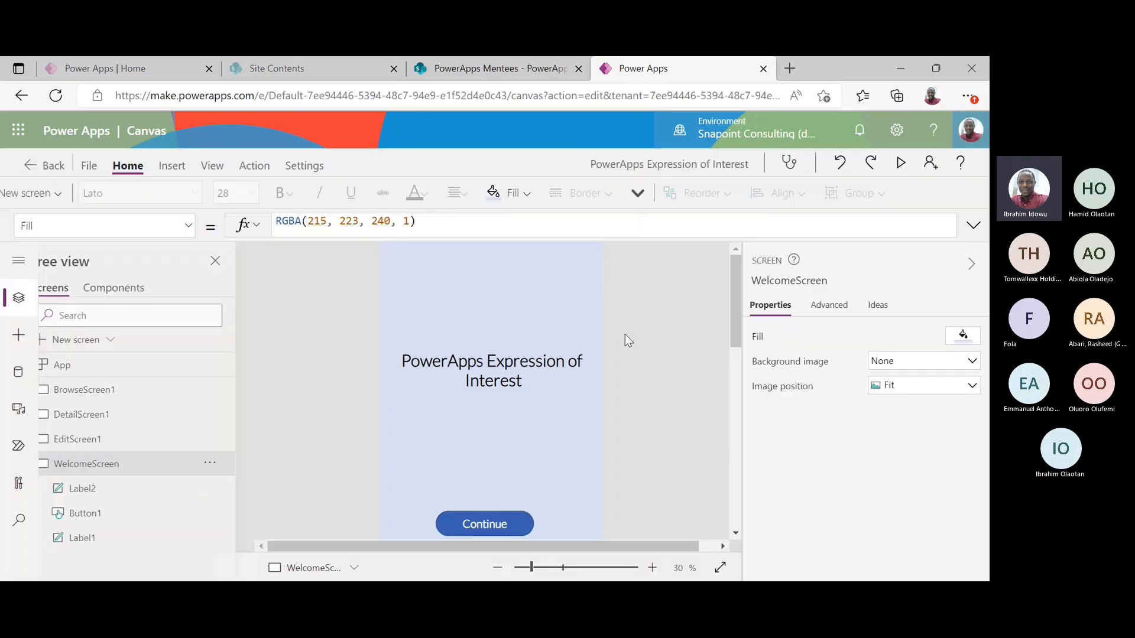
click(503, 479)
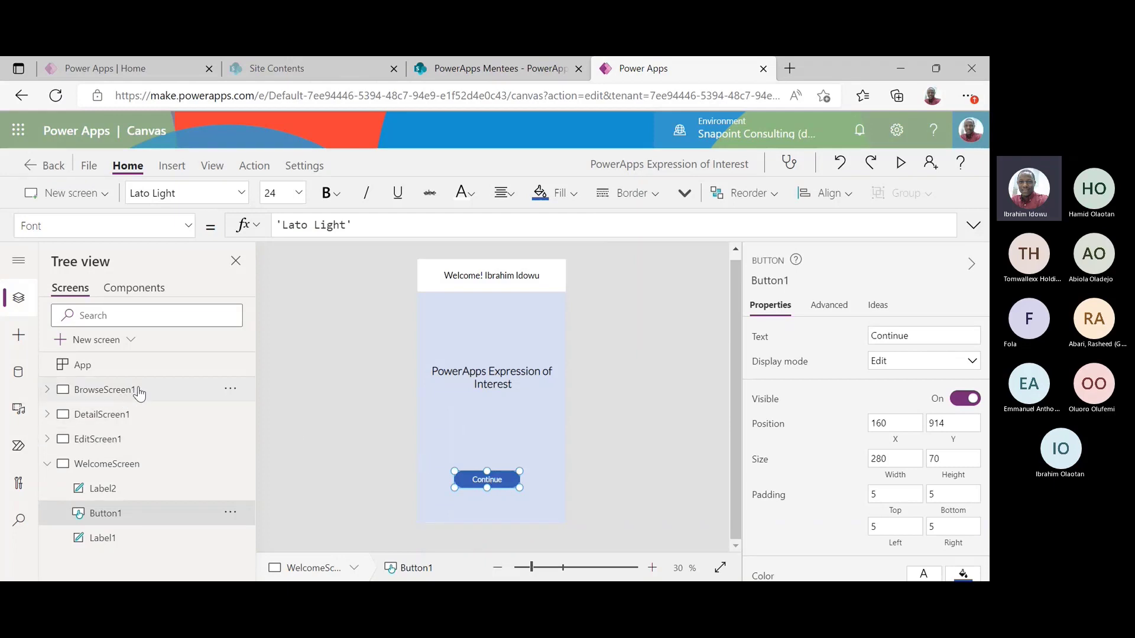
Replace Continue's OnSelect false with Navigate(BrowseScreen1) and test it in preview
click(255, 166)
click(320, 194)
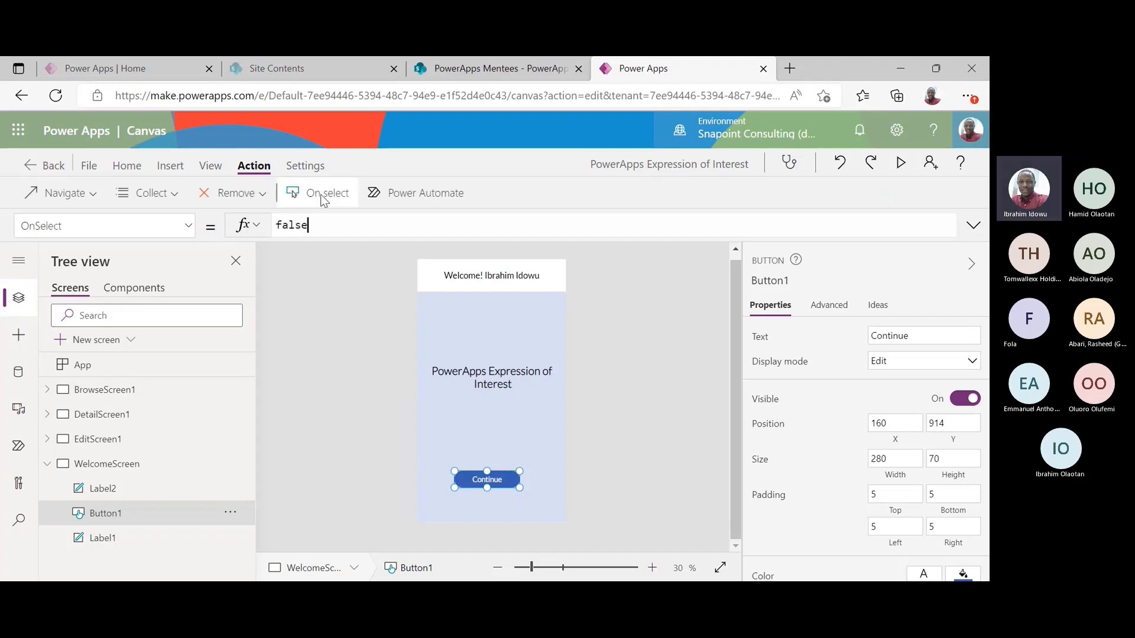
double_click(328, 225)
key(BackSpace)
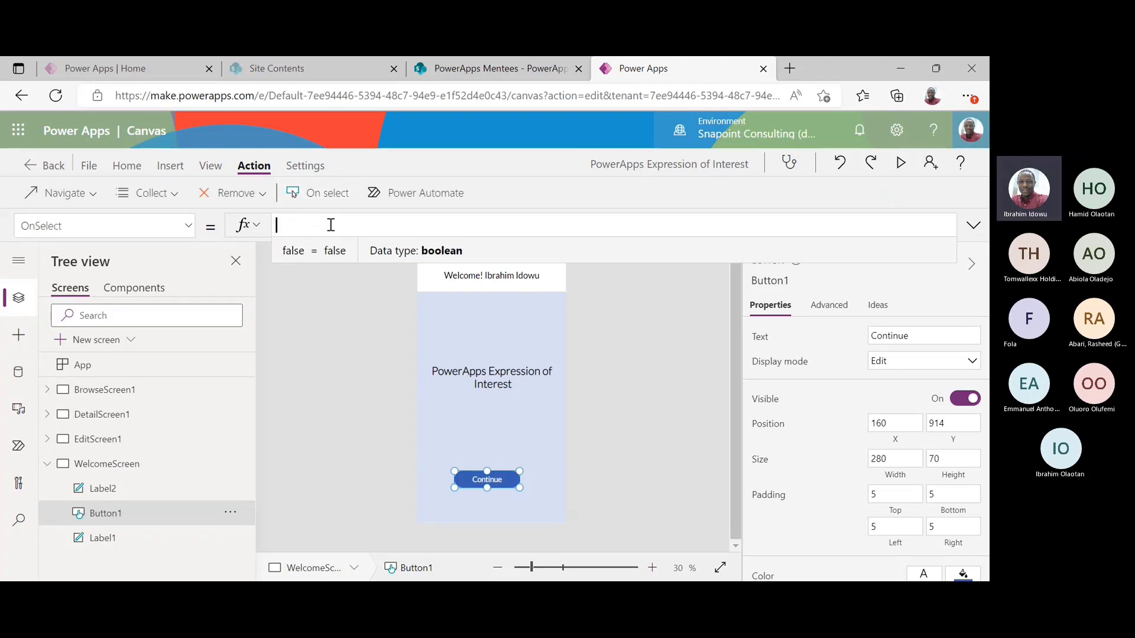
text(navigate)
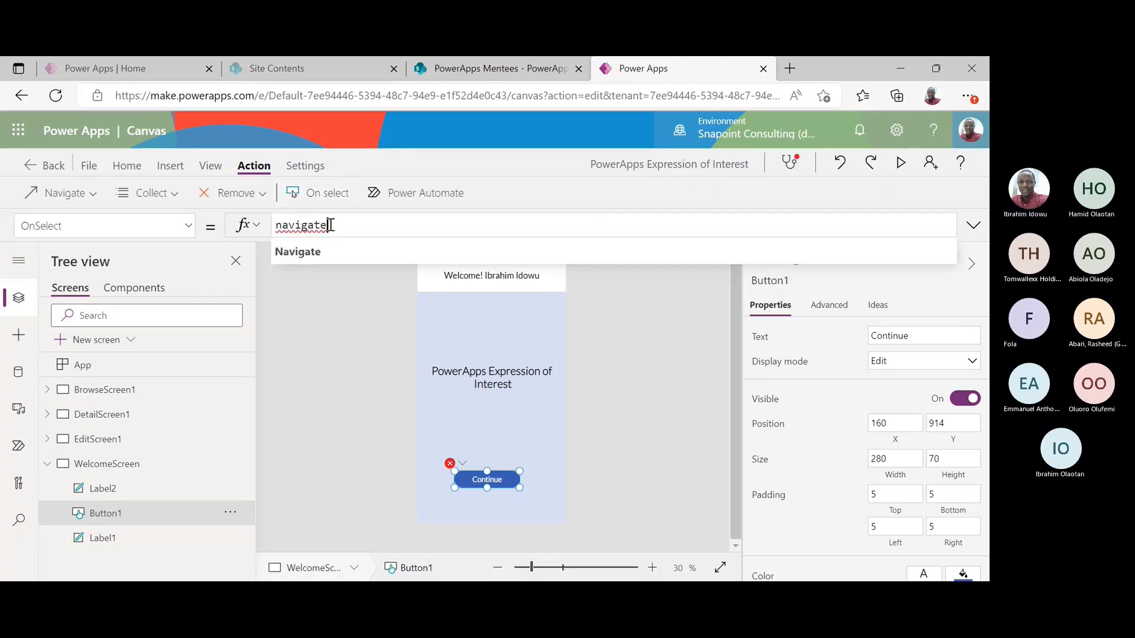
text(()
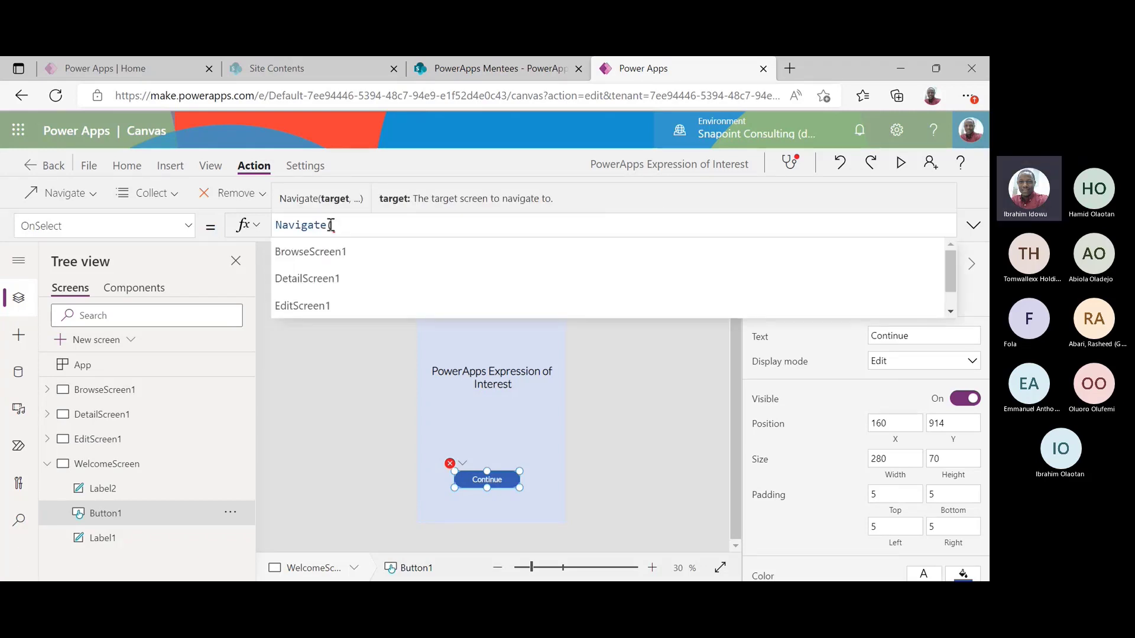
key(Tab)
text())
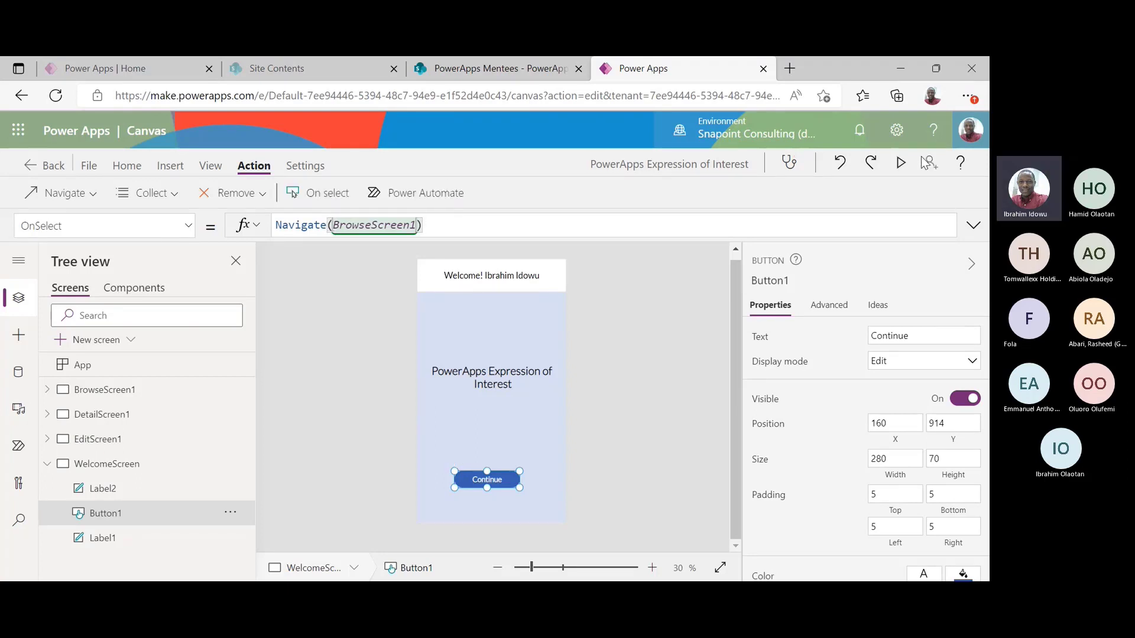
click(900, 163)
click(487, 499)
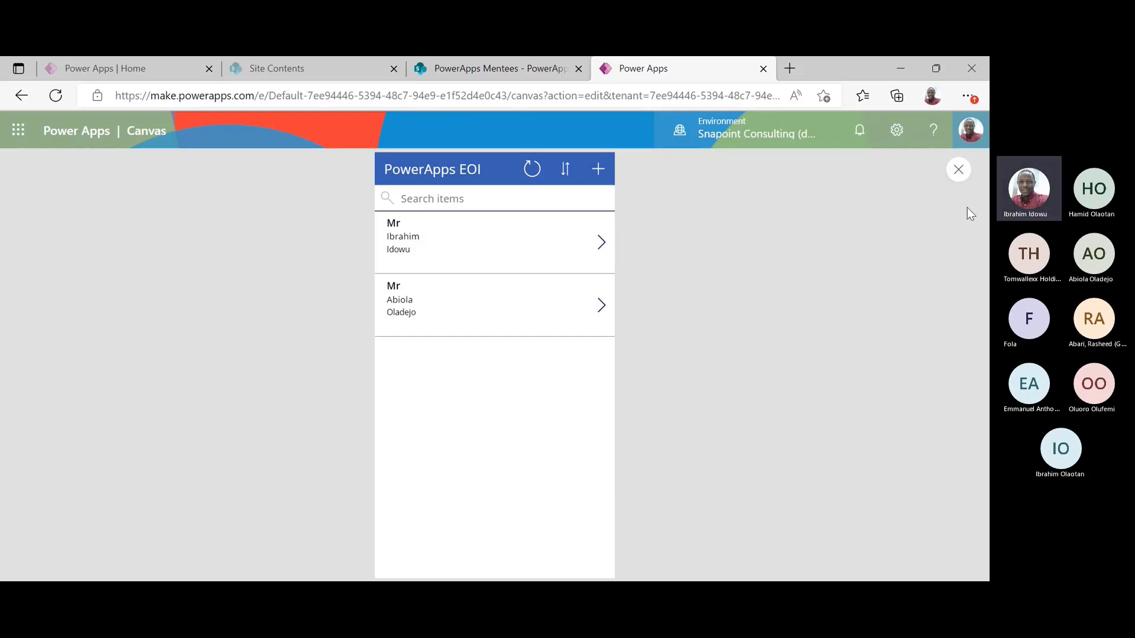
click(958, 172)
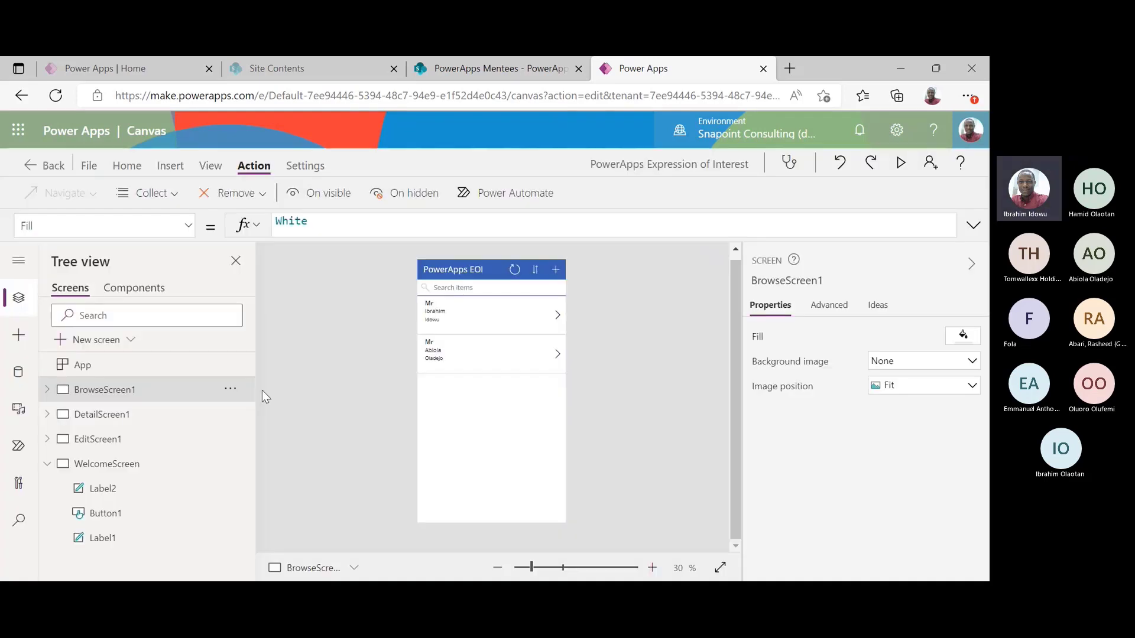
click(118, 464)
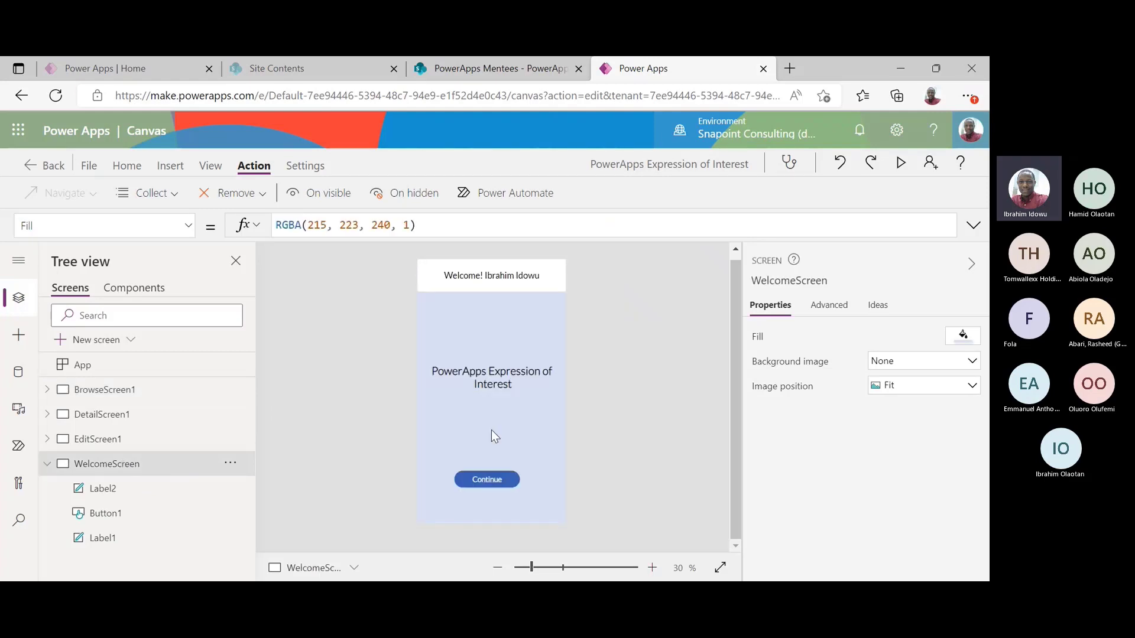
key(F5)
click(497, 512)
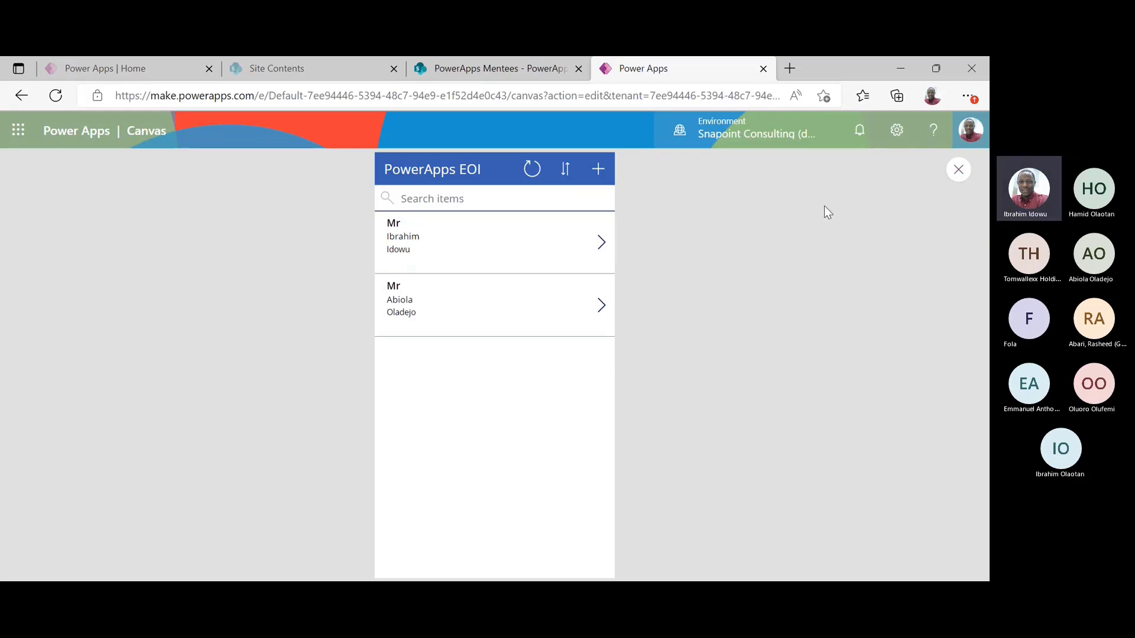
click(958, 170)
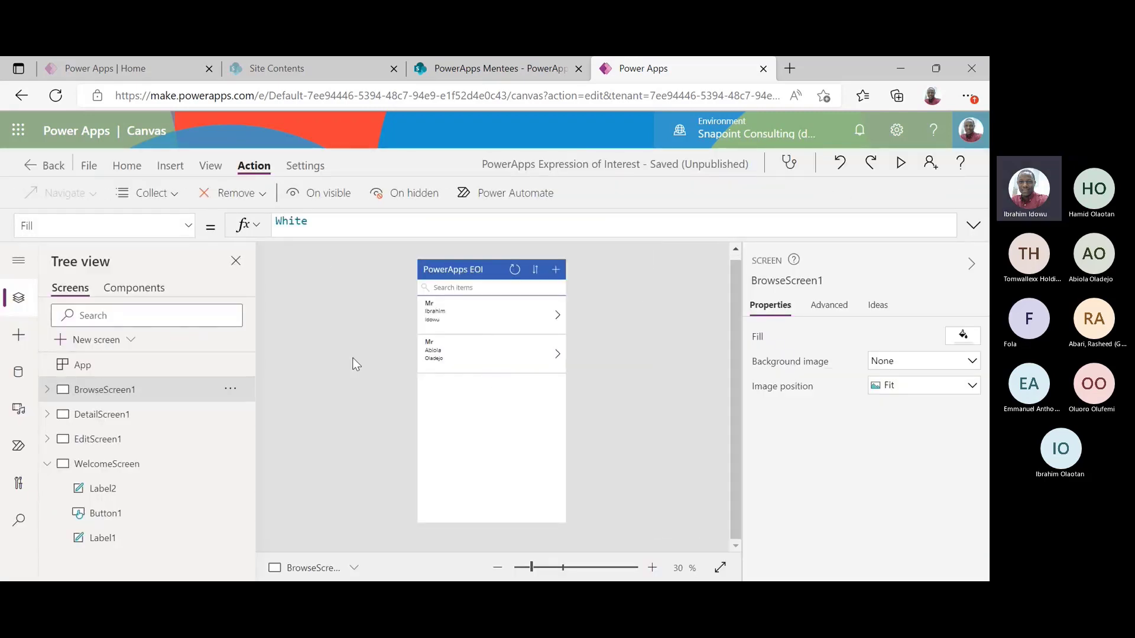
Shorten the browse gallery from the bottom to make room for a button
click(436, 477)
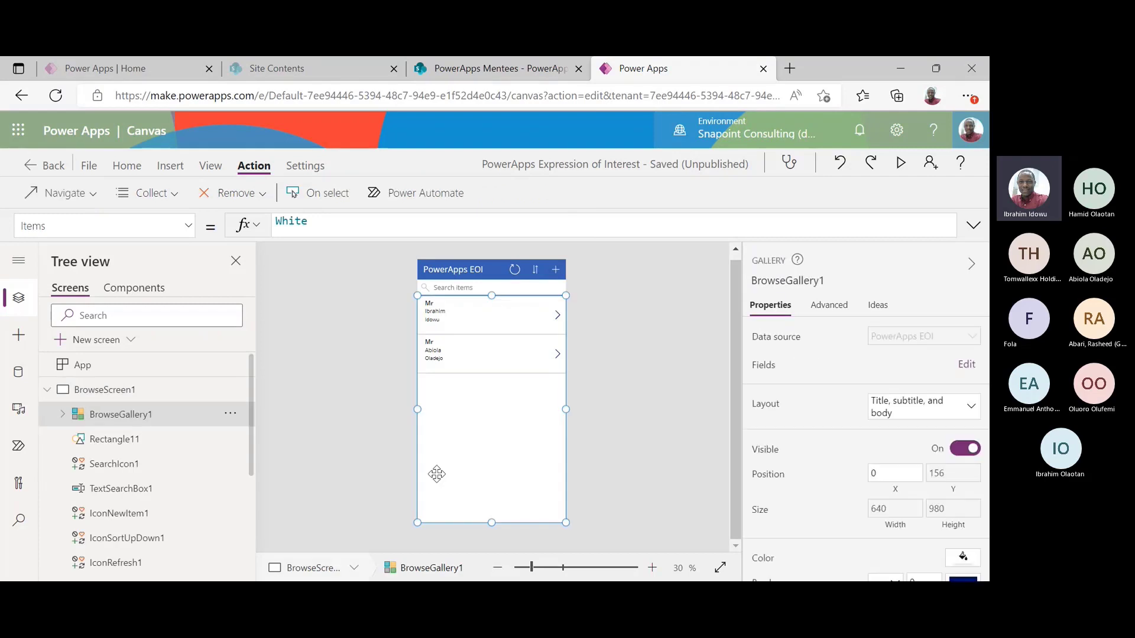
click(345, 445)
click(431, 444)
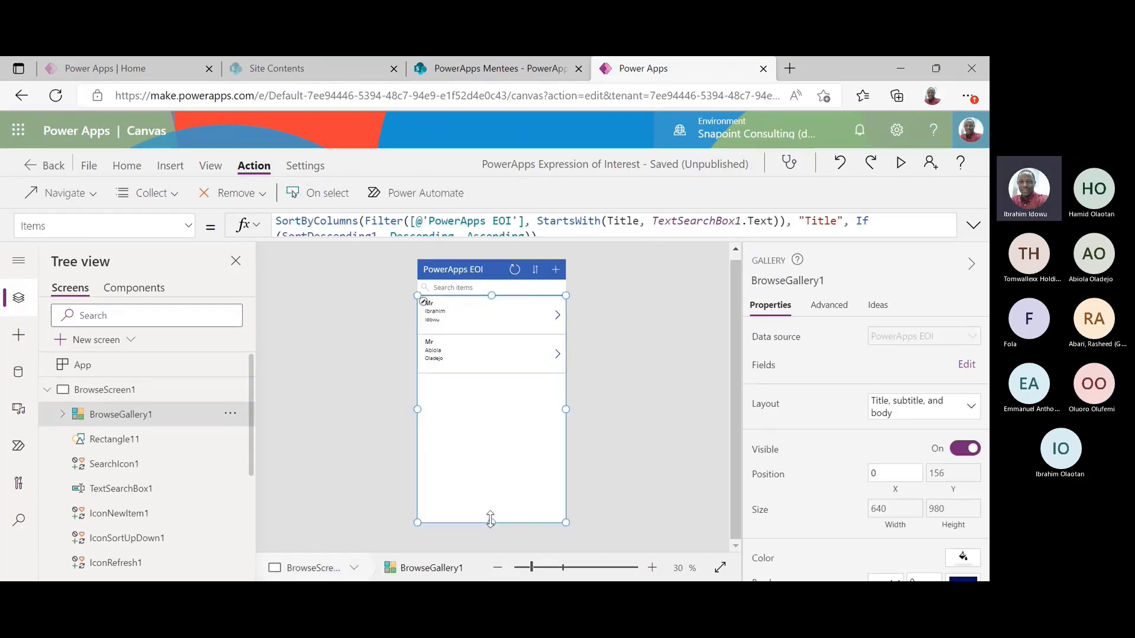
drag(492, 522, 497, 484)
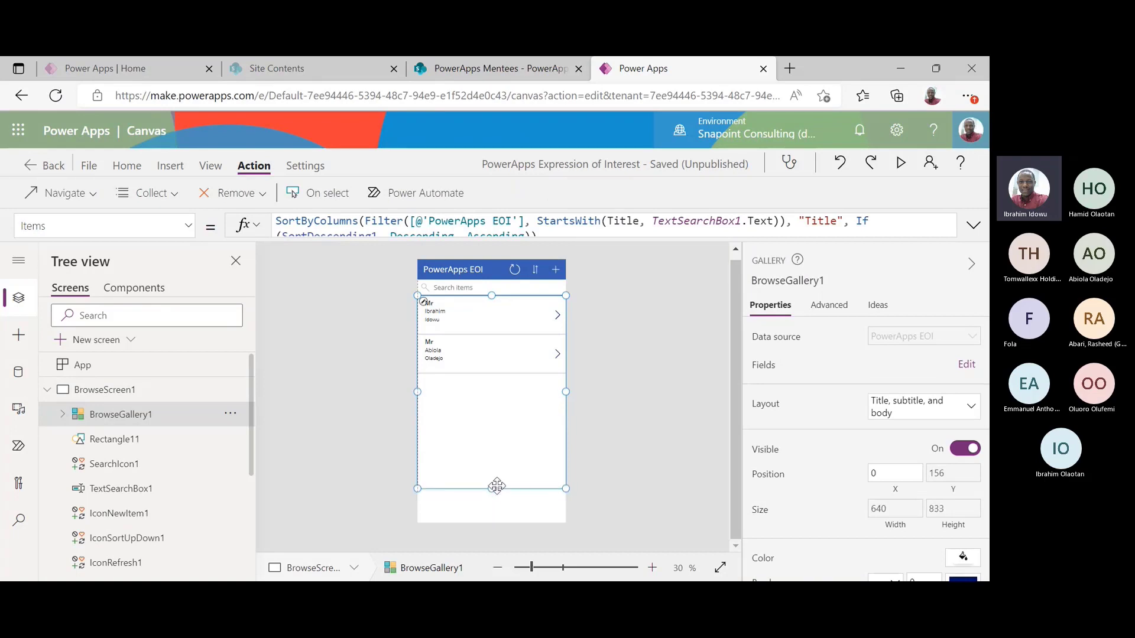
click(349, 403)
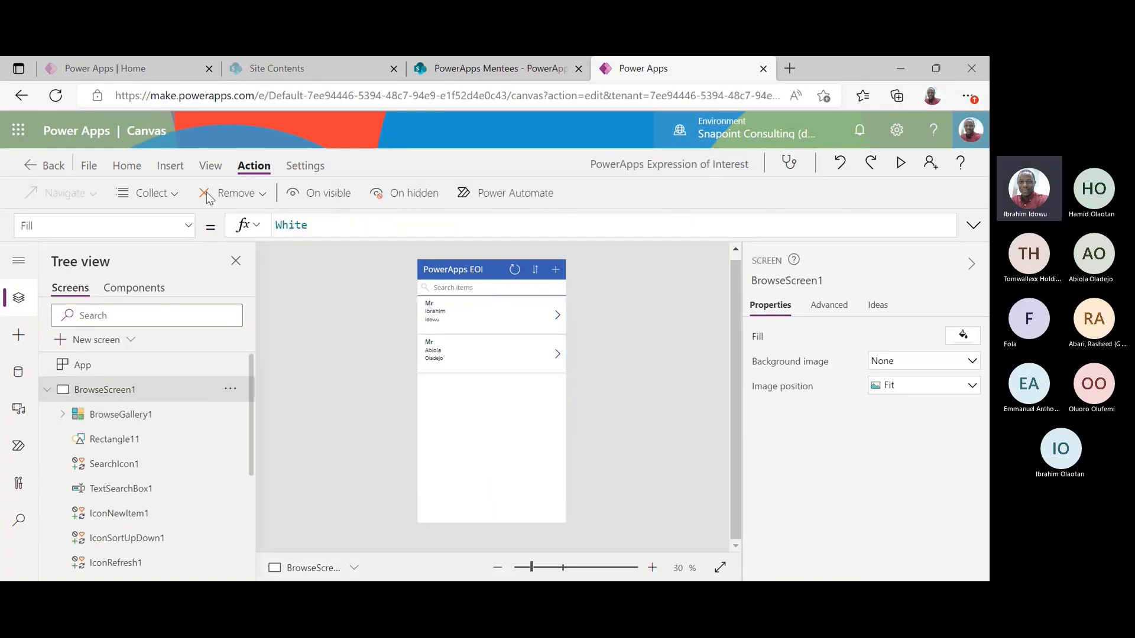
Insert a button stretched full width along the bottom, labelled Home
click(171, 166)
click(214, 198)
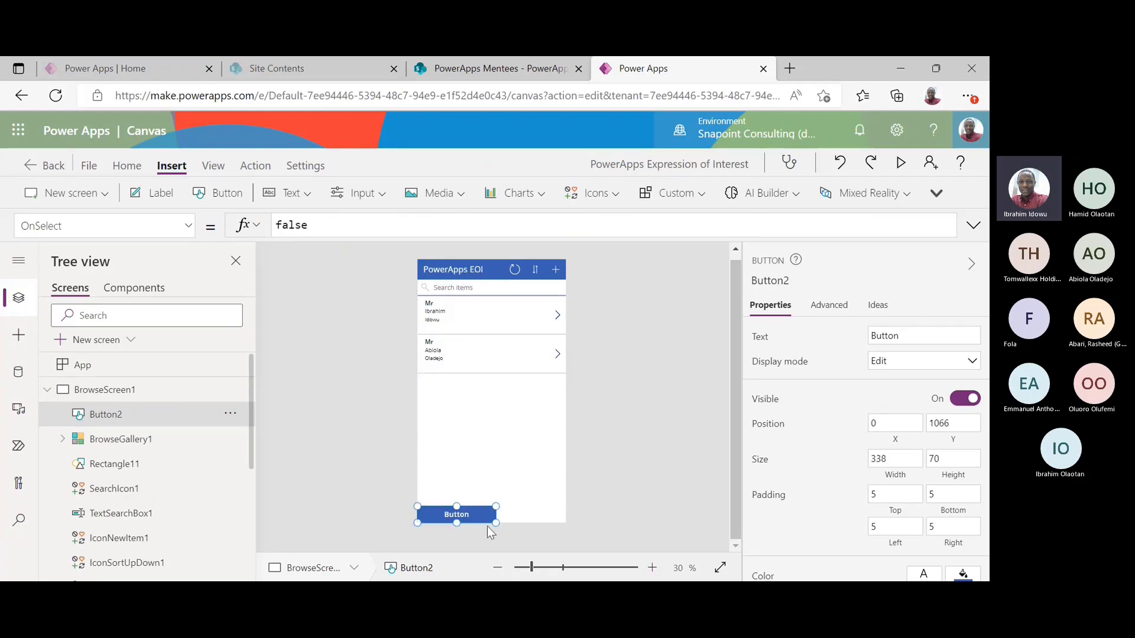
drag(495, 523, 631, 527)
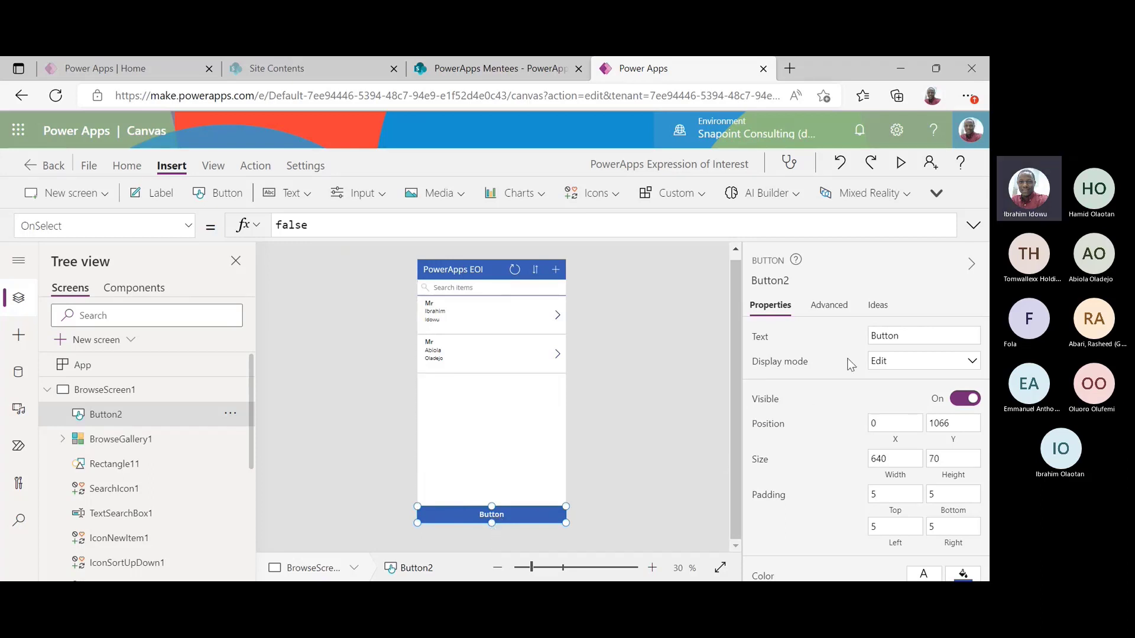
click(915, 335)
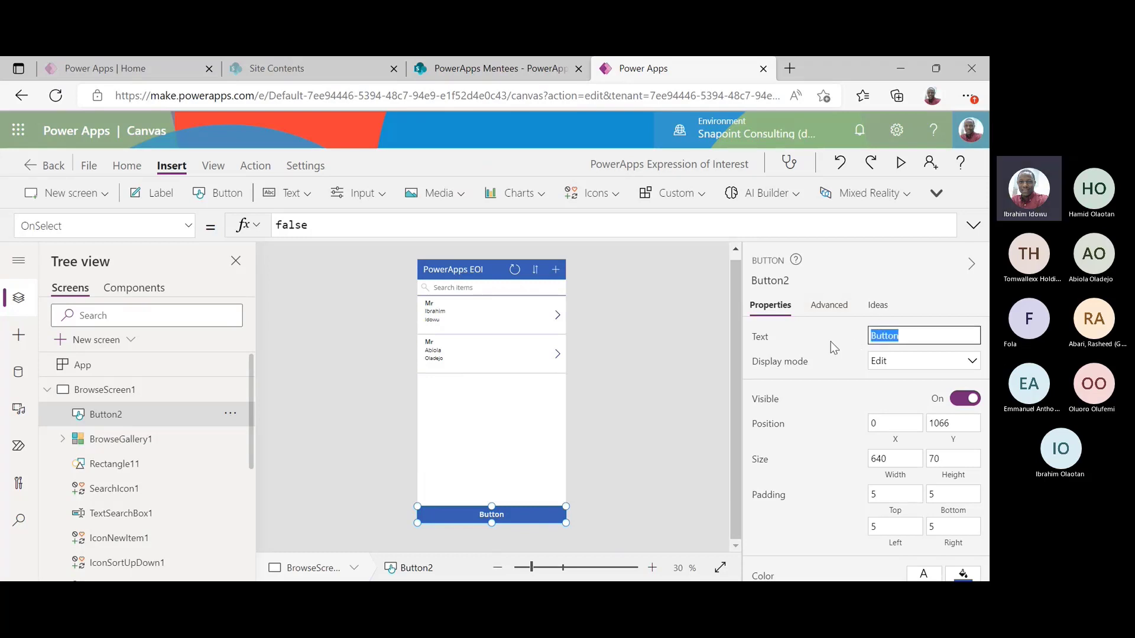
text(Home)
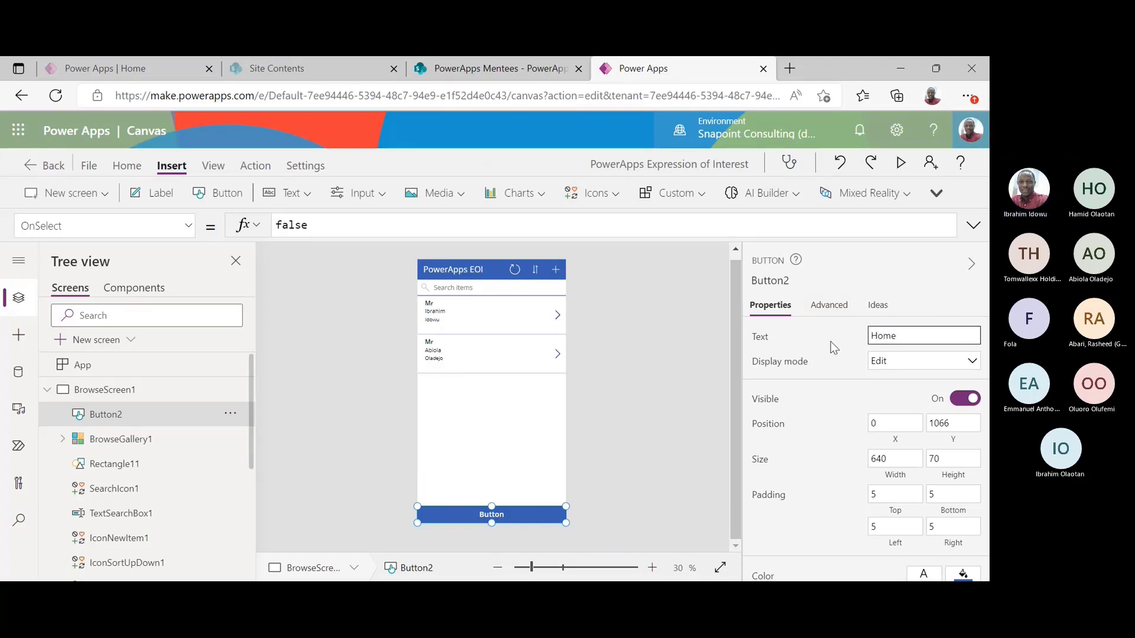
click(689, 338)
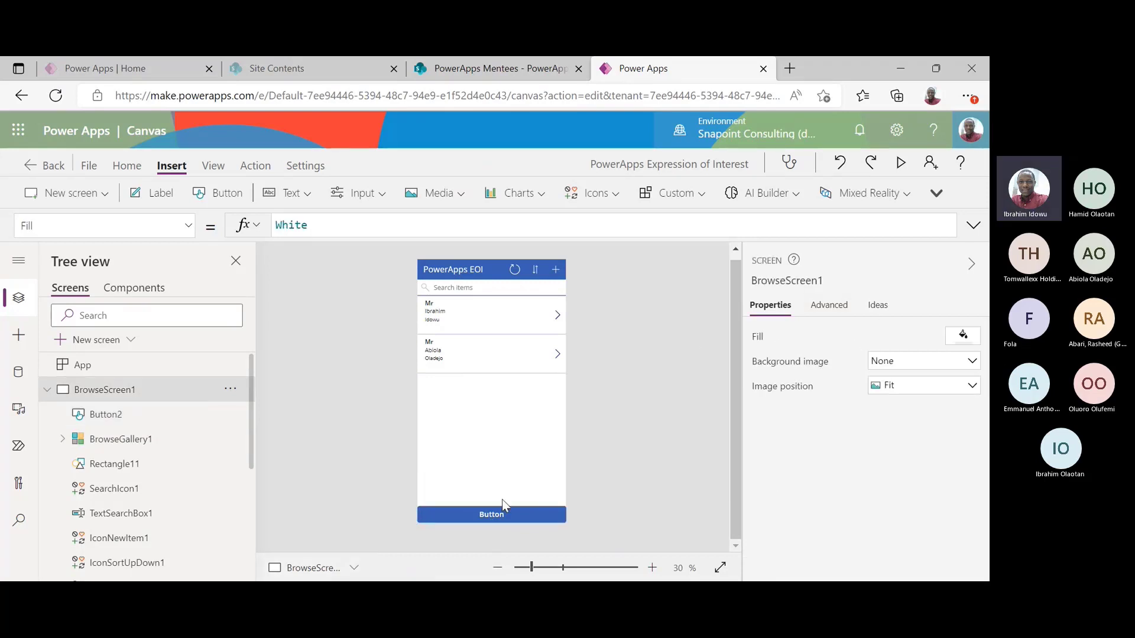
Set the Home button's border radius to 0 for square corners
click(494, 520)
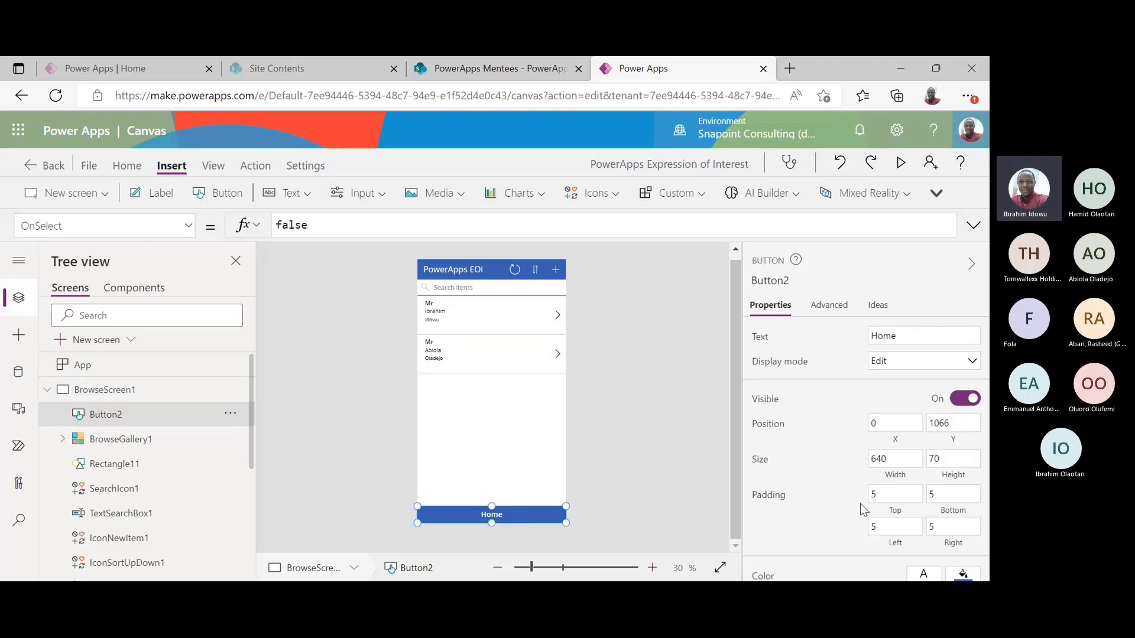
scroll(863, 449, down, 3)
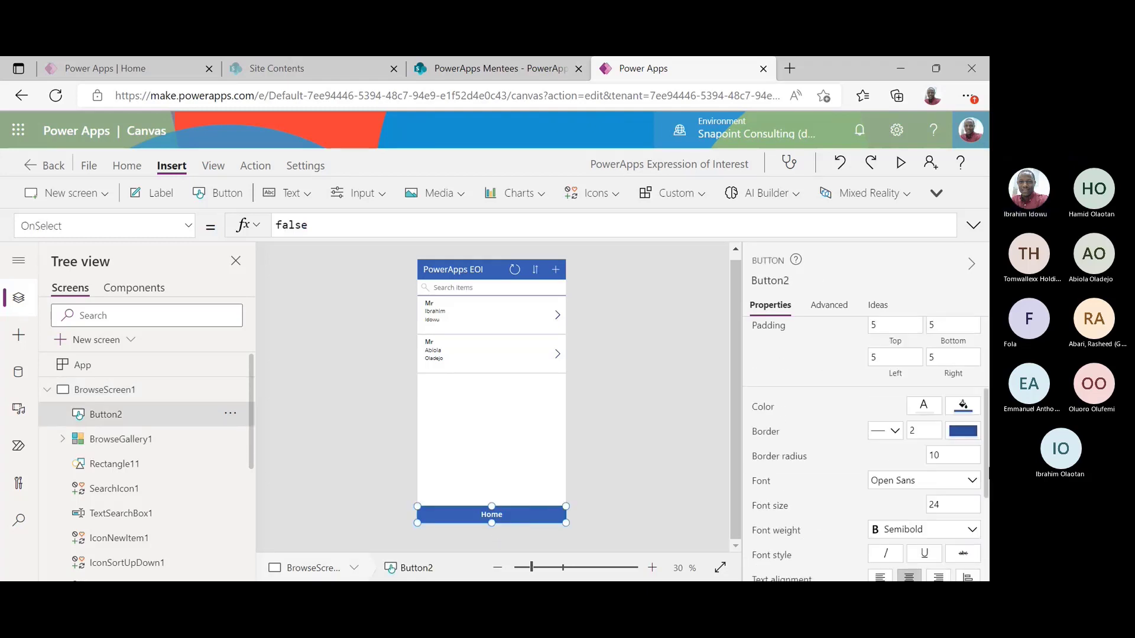
scroll(866, 449, down, 1)
double_click(946, 440)
text(0)
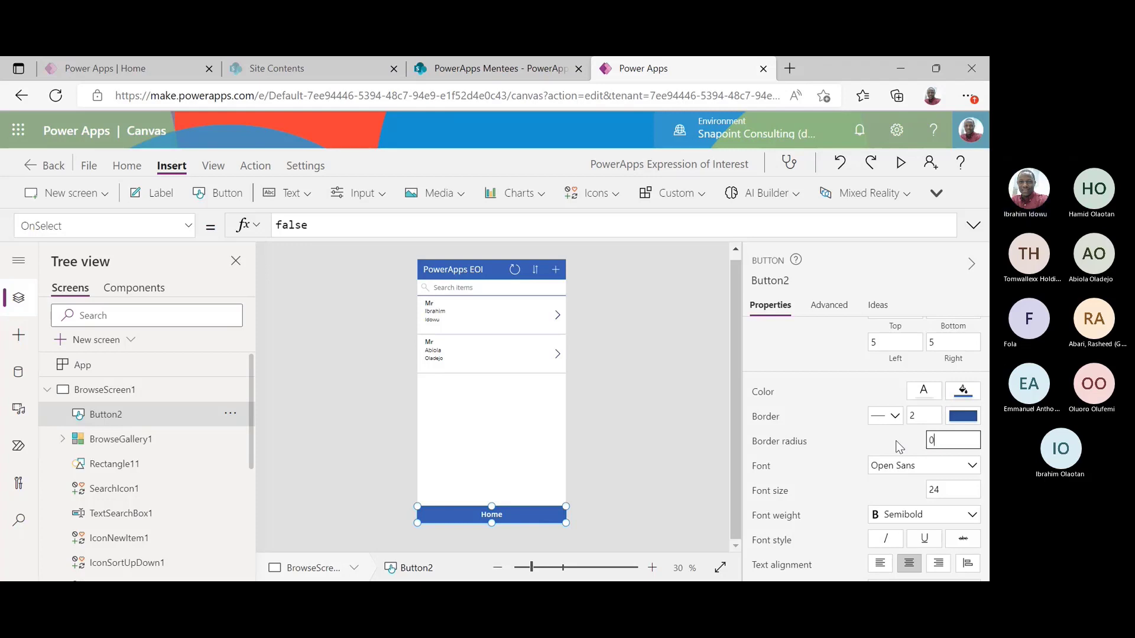
double_click(909, 416)
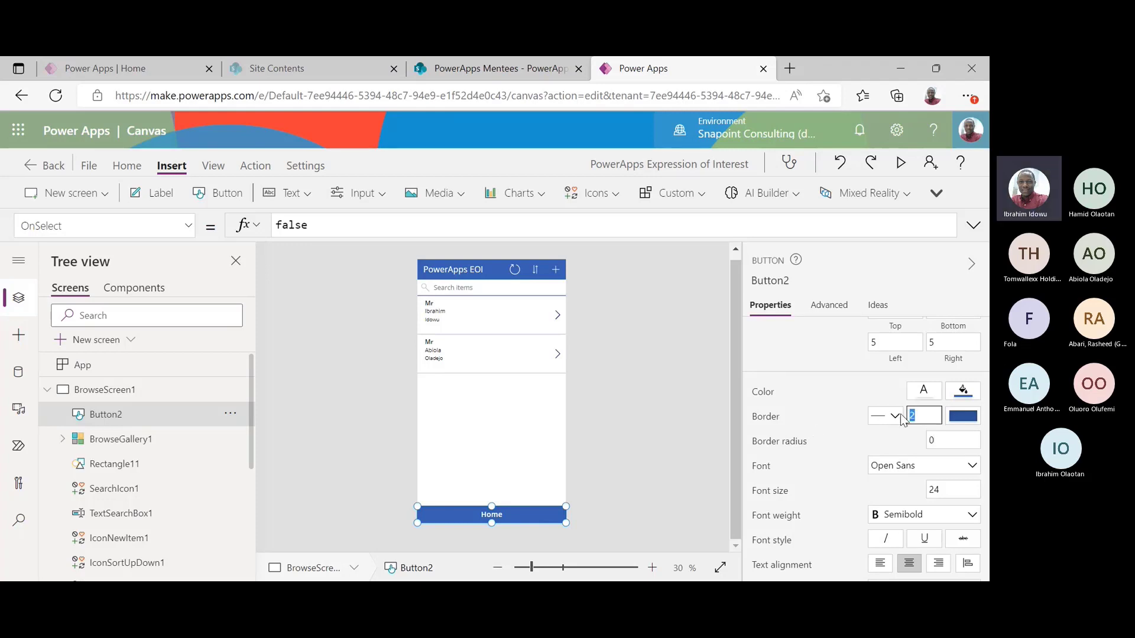
click(606, 416)
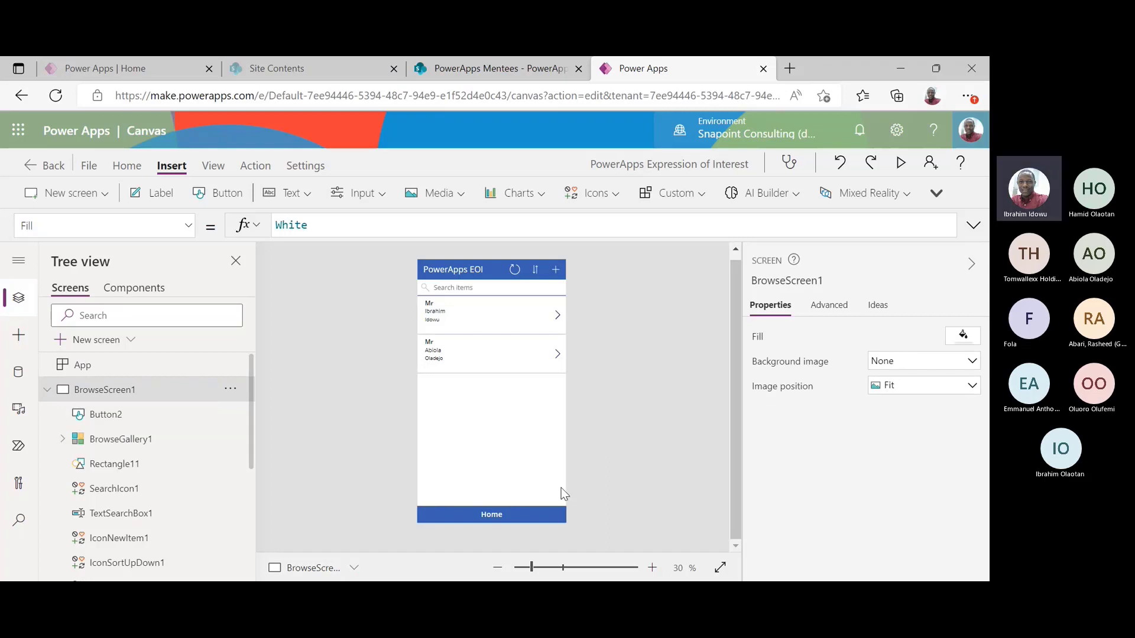
click(540, 518)
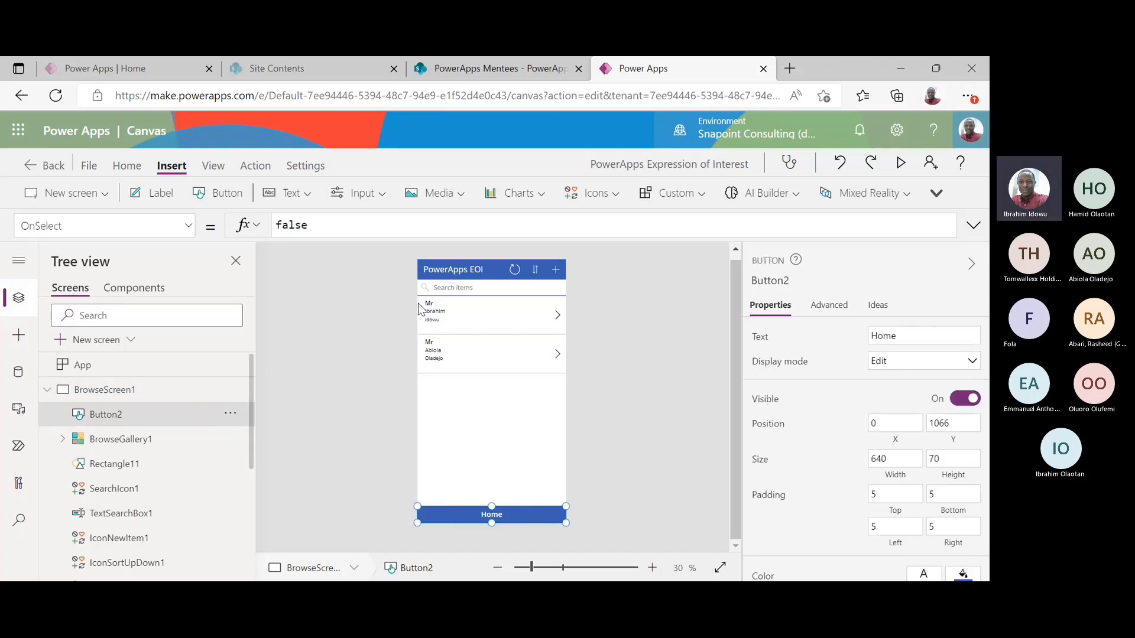
Set the Home button's OnSelect to Navigate(WelcomeScreen) and run the app in preview
click(254, 166)
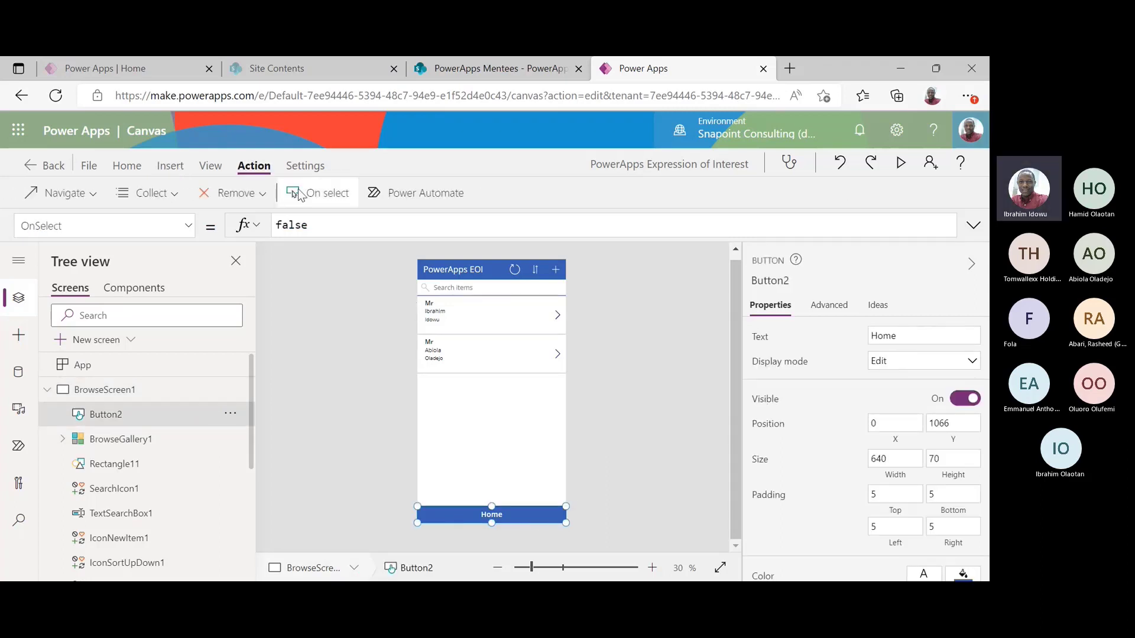
click(298, 195)
double_click(329, 218)
text(n)
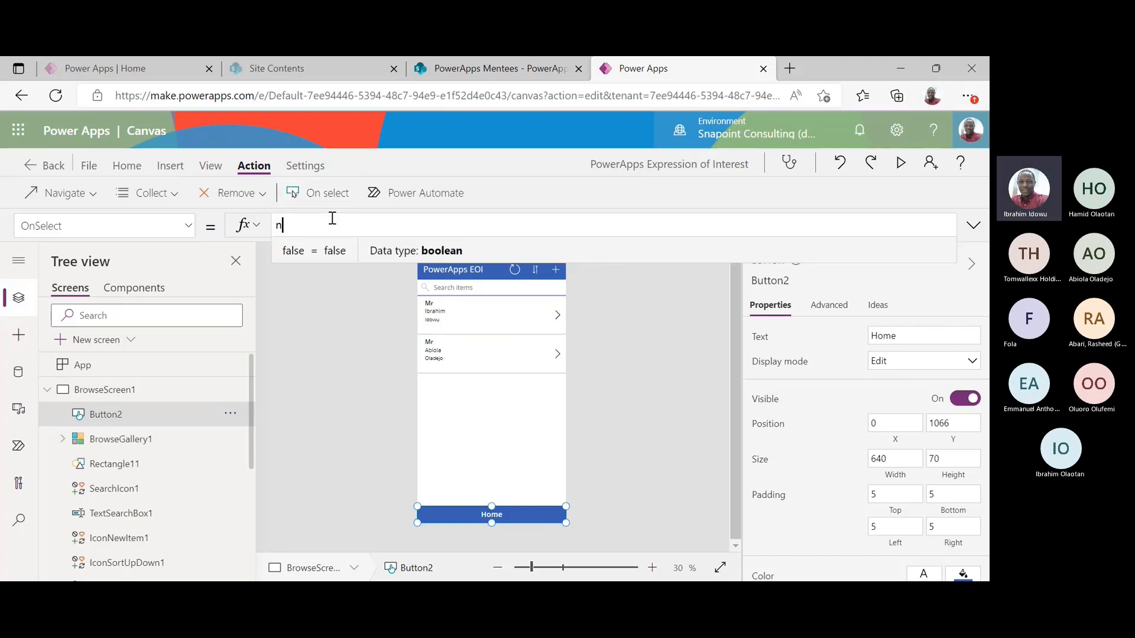
text(avigate)
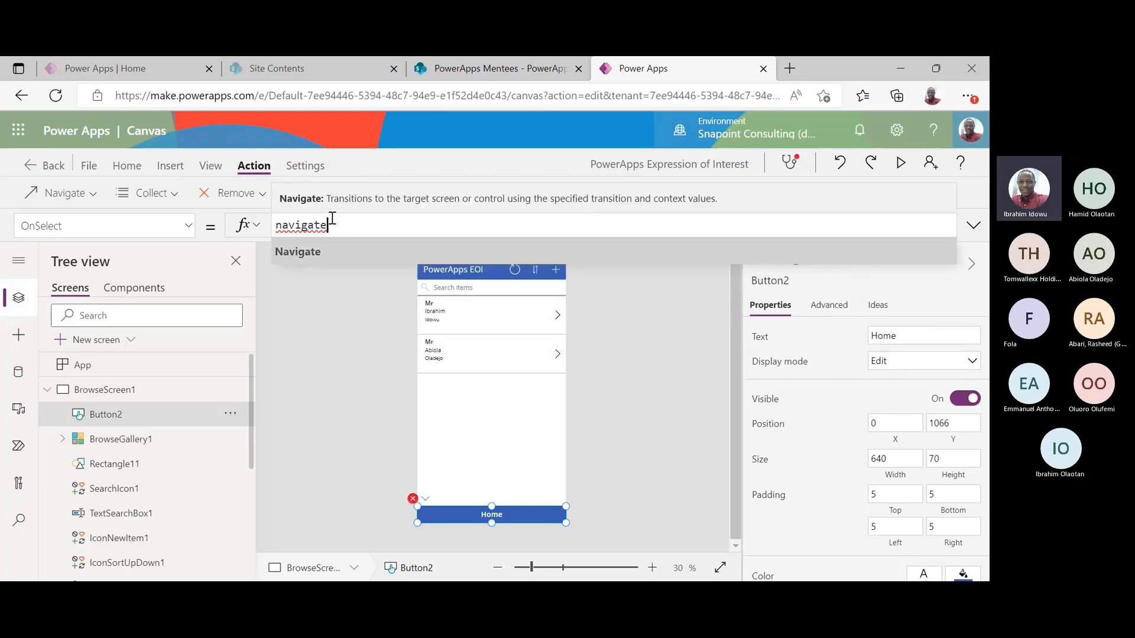
text((wle)
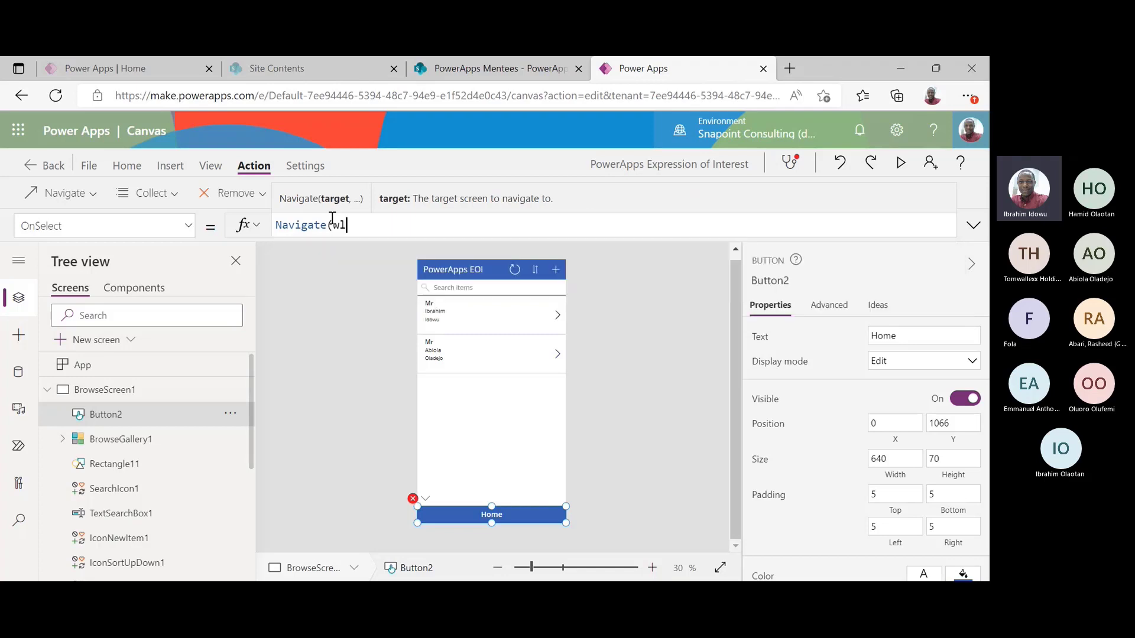
key(BackSpace)
key(BackSpace)
text(e)
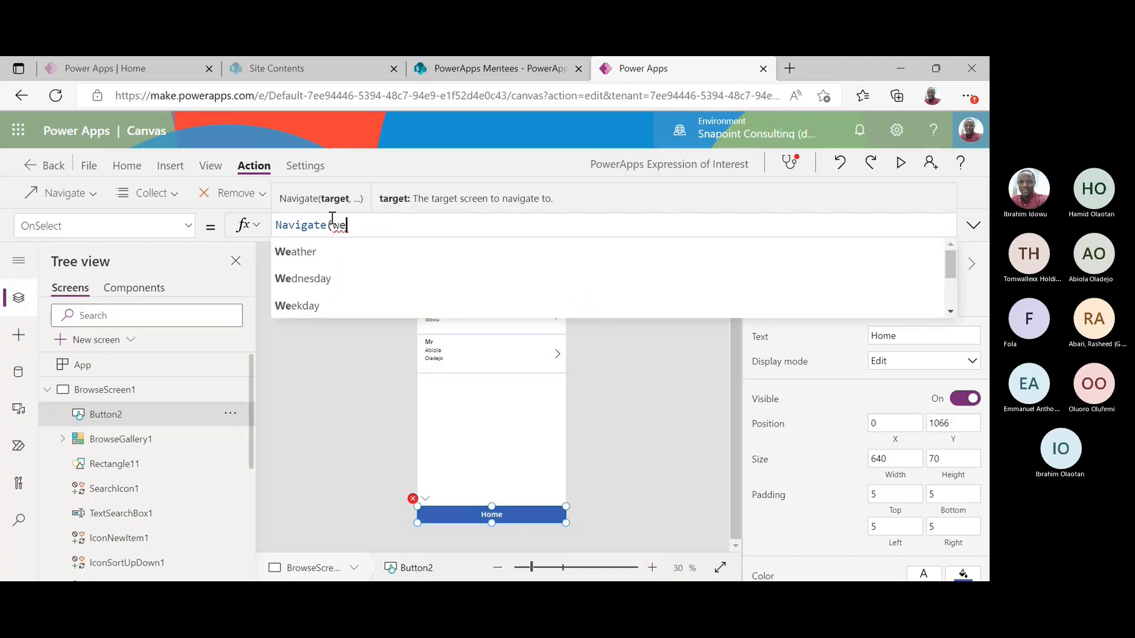
text(lcomeScreen)
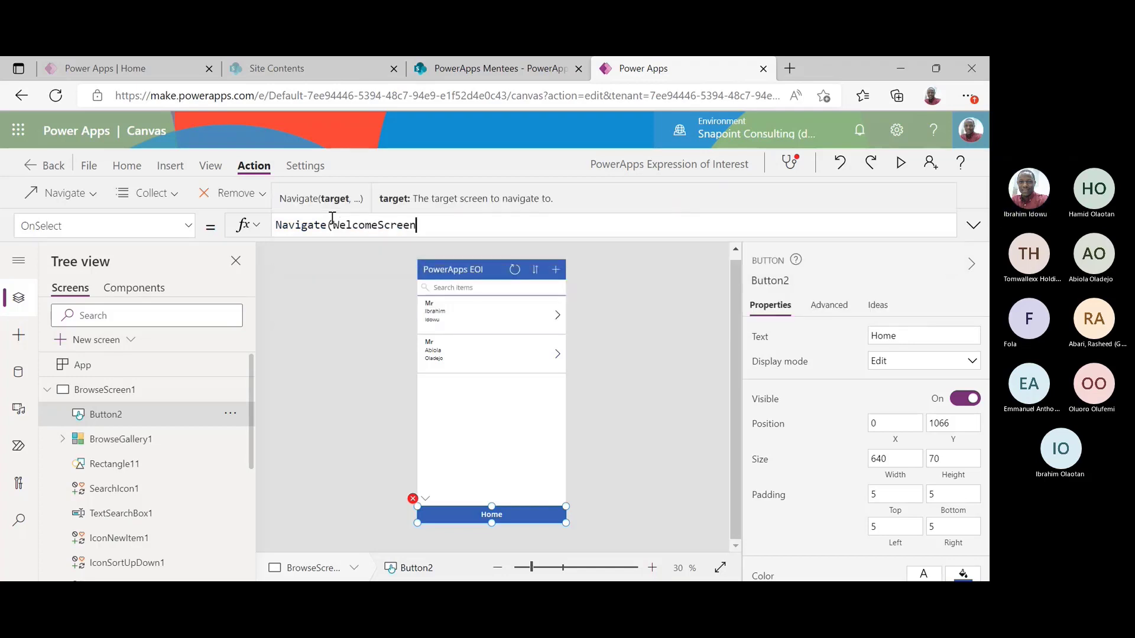
text())
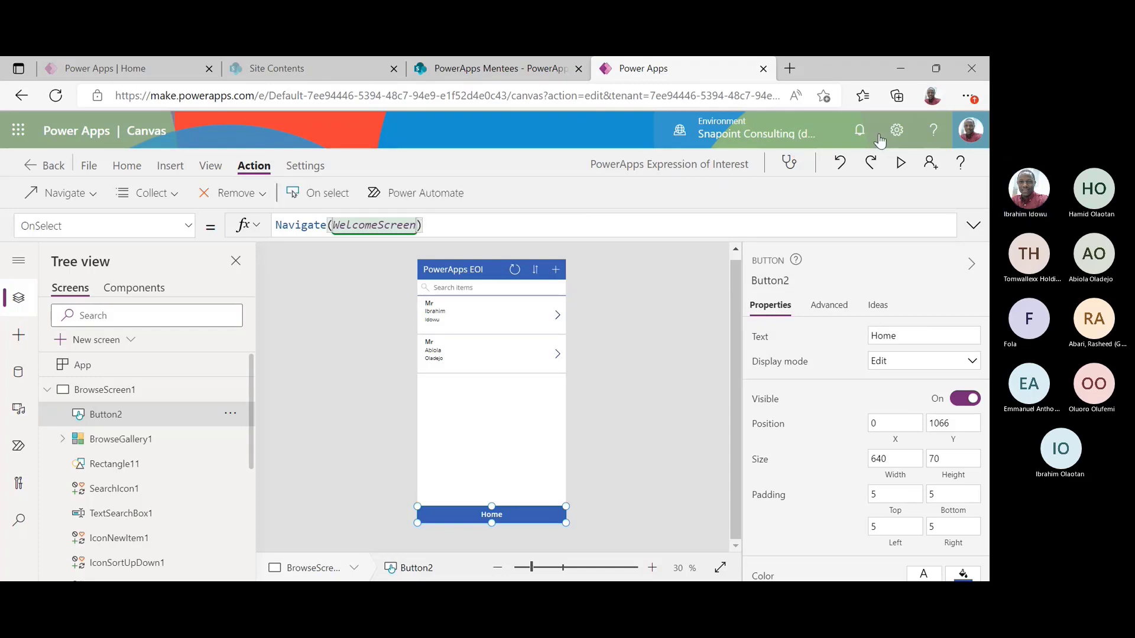
click(900, 164)
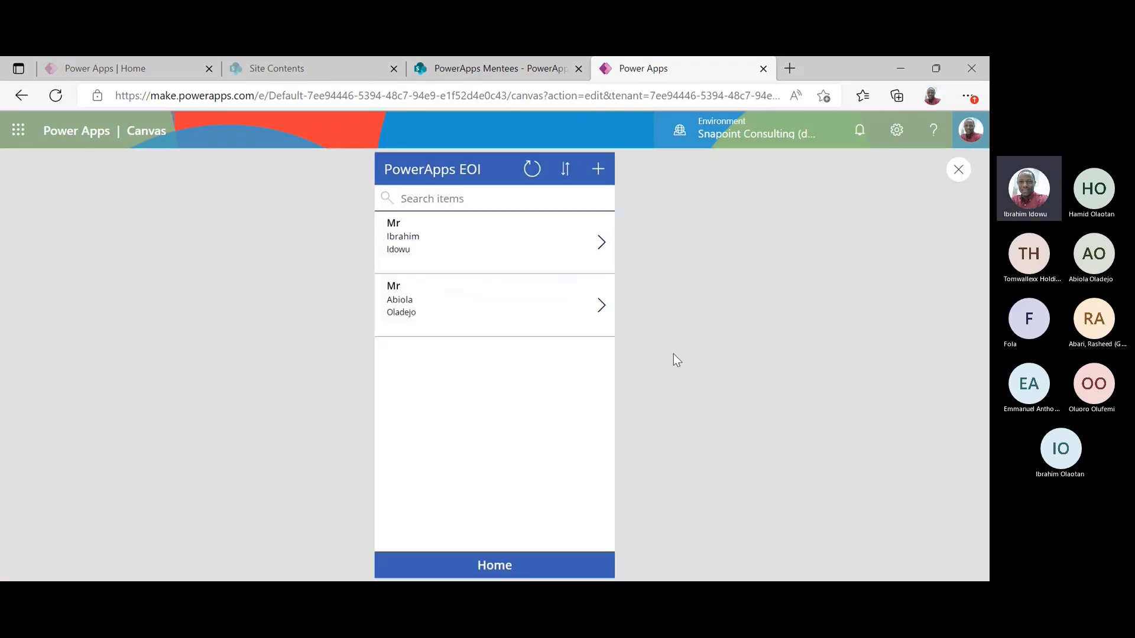
Alternate Home and Continue twice in preview, then exit preview with Esc
click(495, 565)
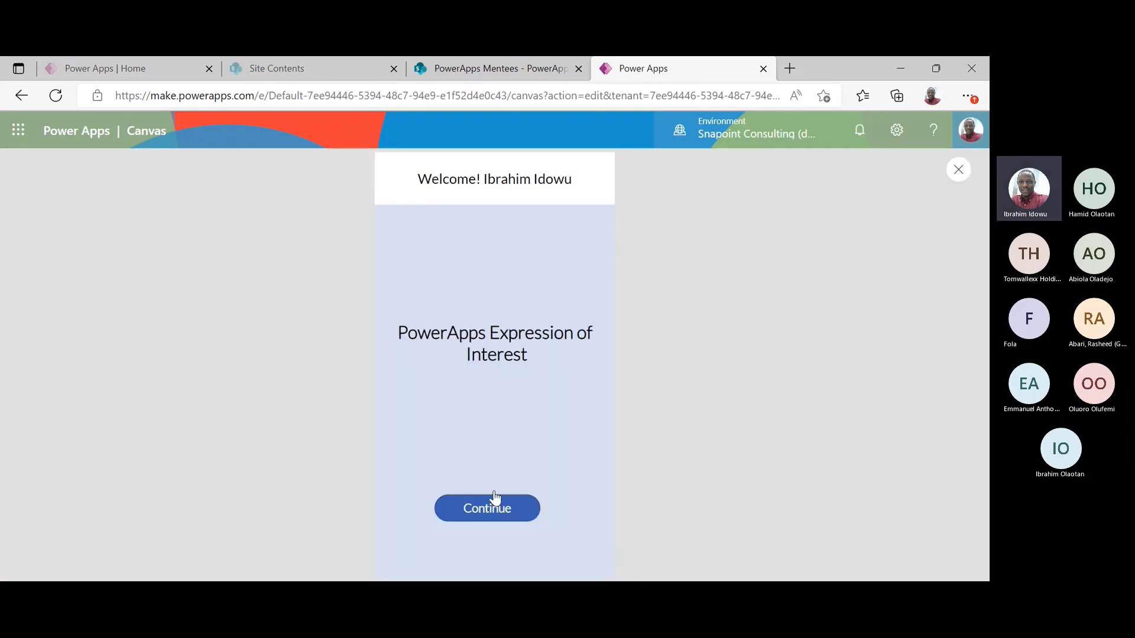
click(484, 510)
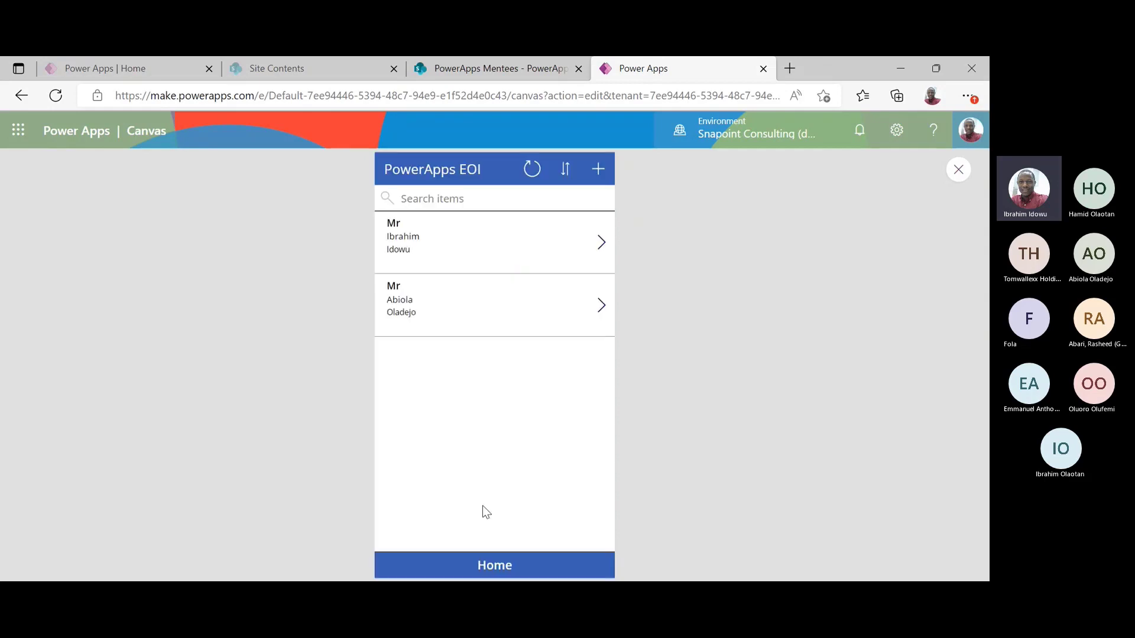
click(503, 571)
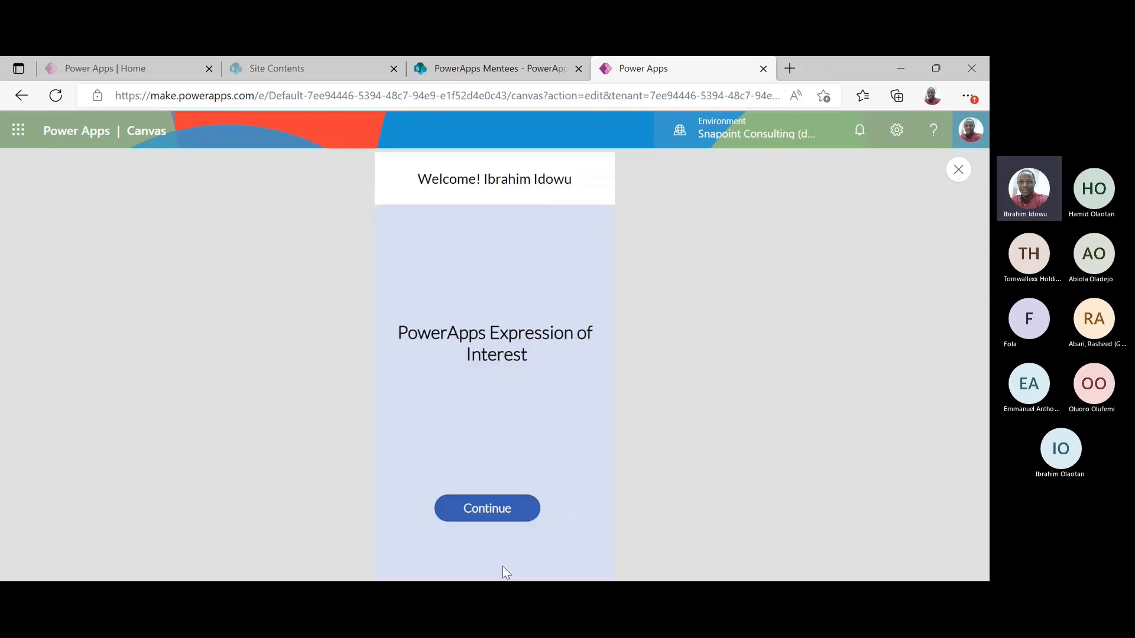
click(504, 509)
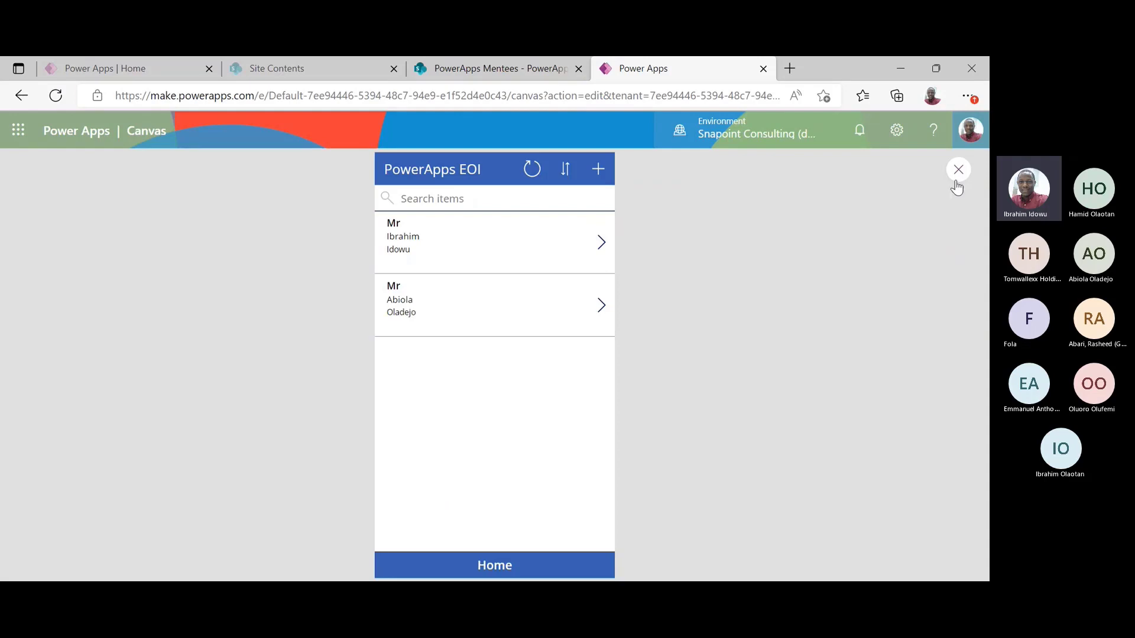
key(Escape)
Extend the browse gallery down to just above the Home bar
click(530, 394)
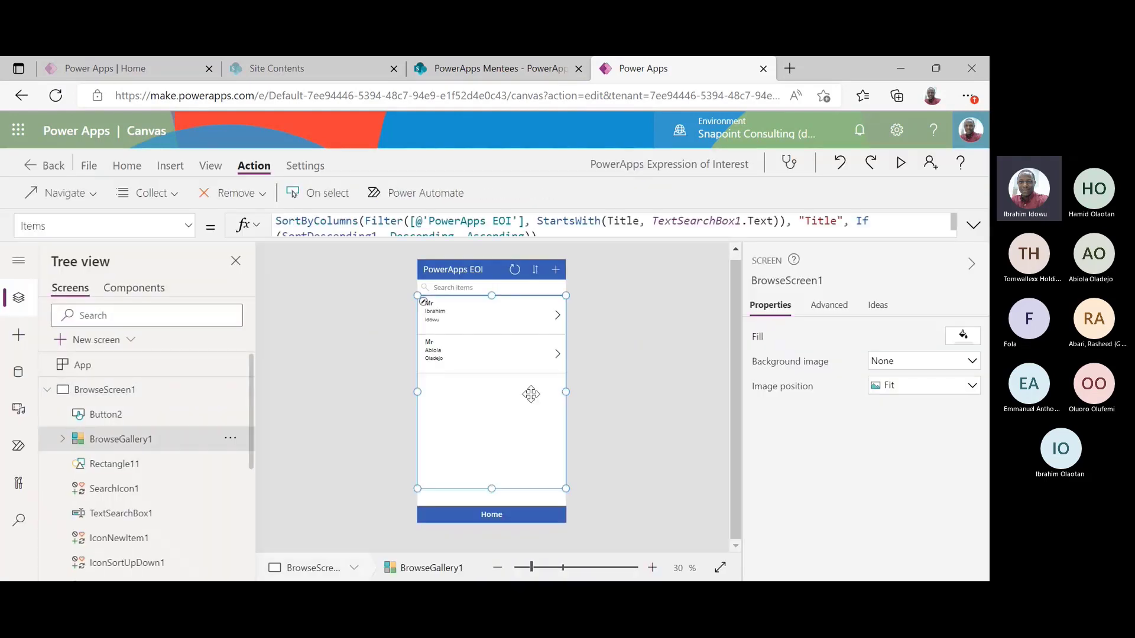
drag(491, 489, 489, 504)
click(628, 445)
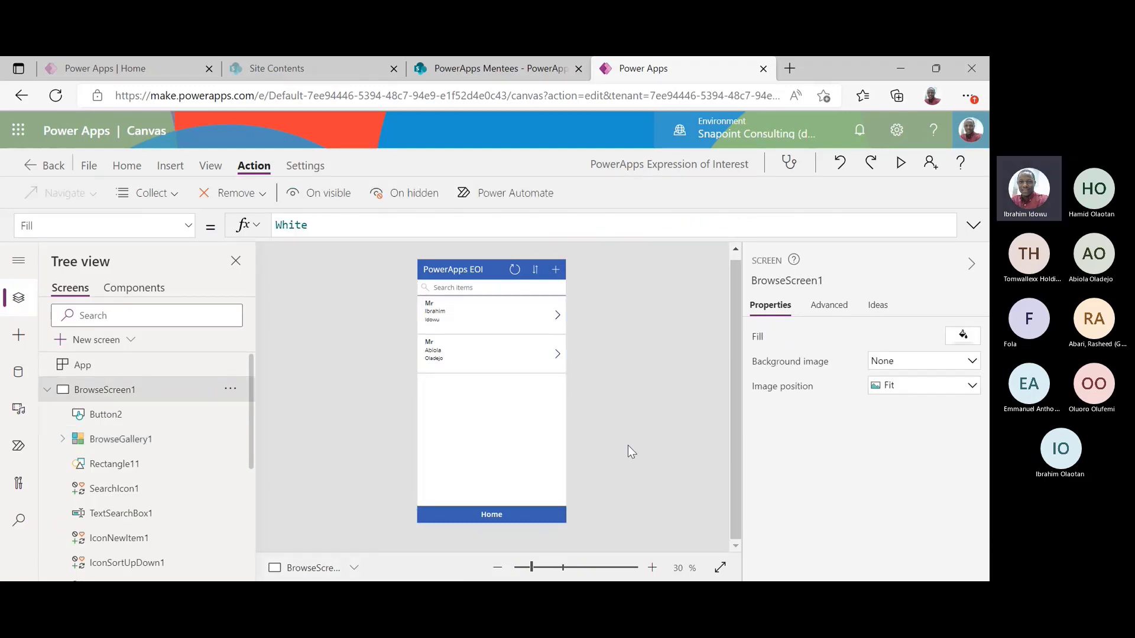
click(477, 394)
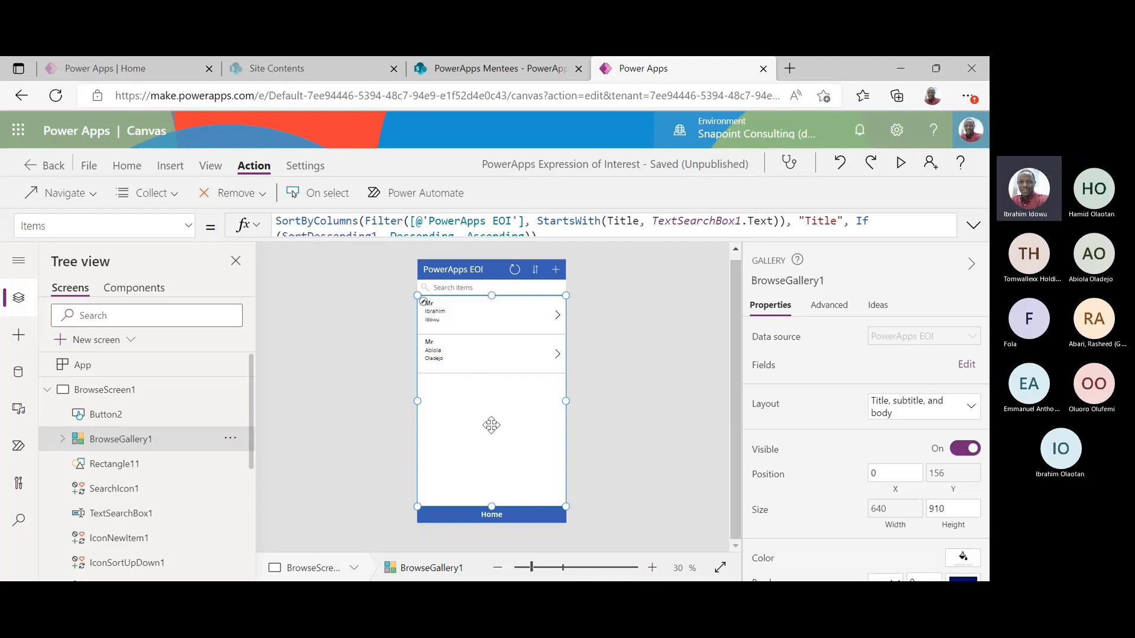
Select the last-name label in the first gallery row and show the Insert options
click(422, 304)
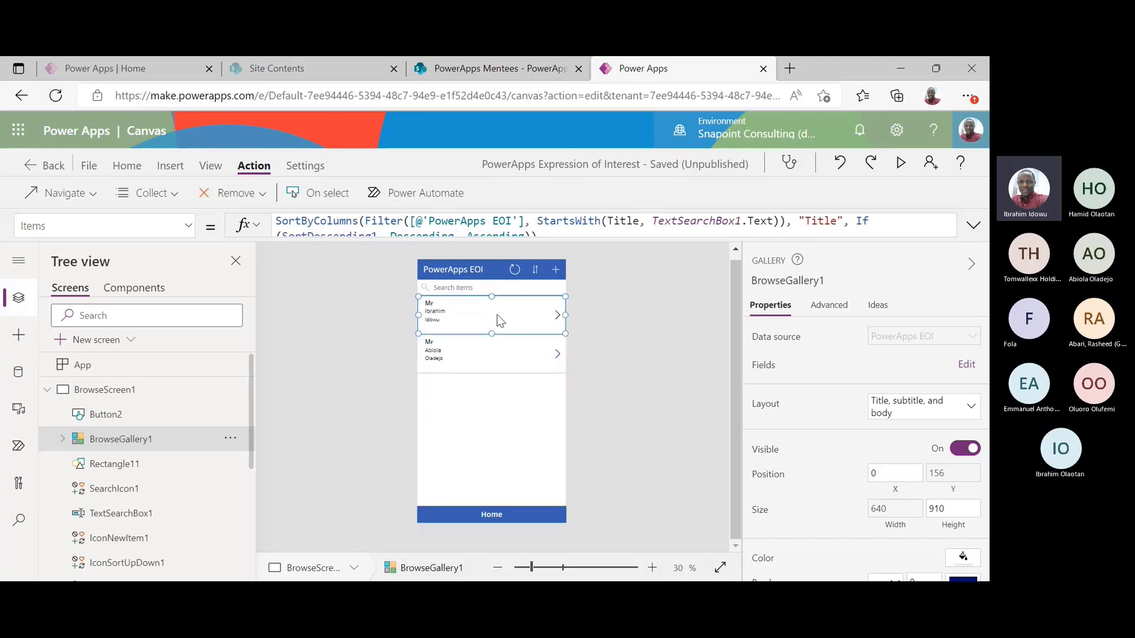
click(431, 303)
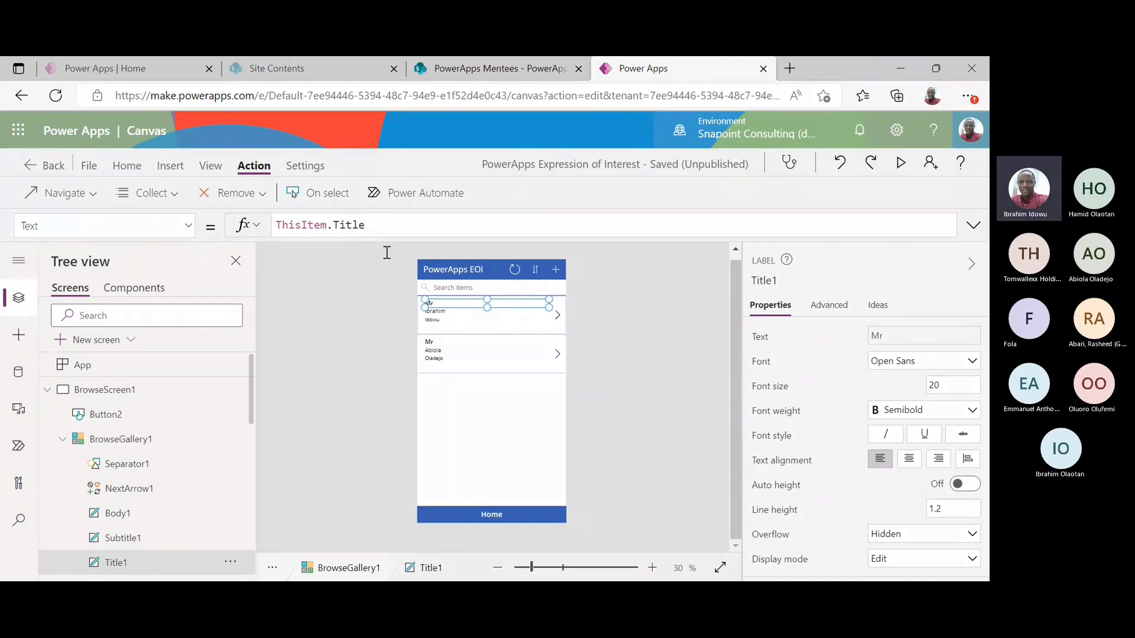
click(441, 312)
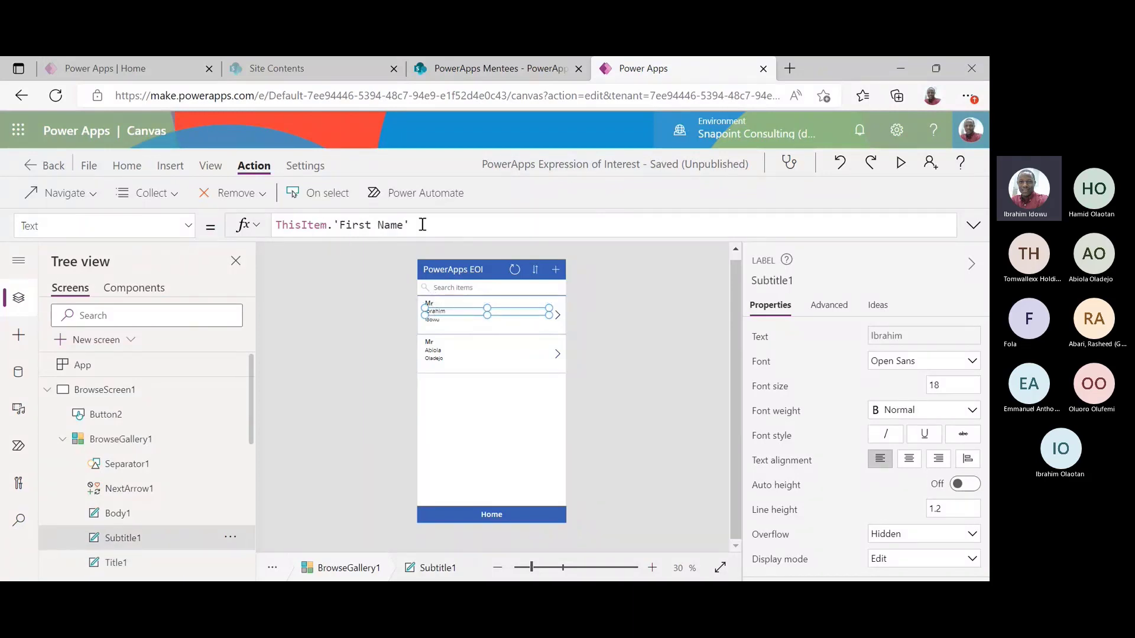
click(440, 324)
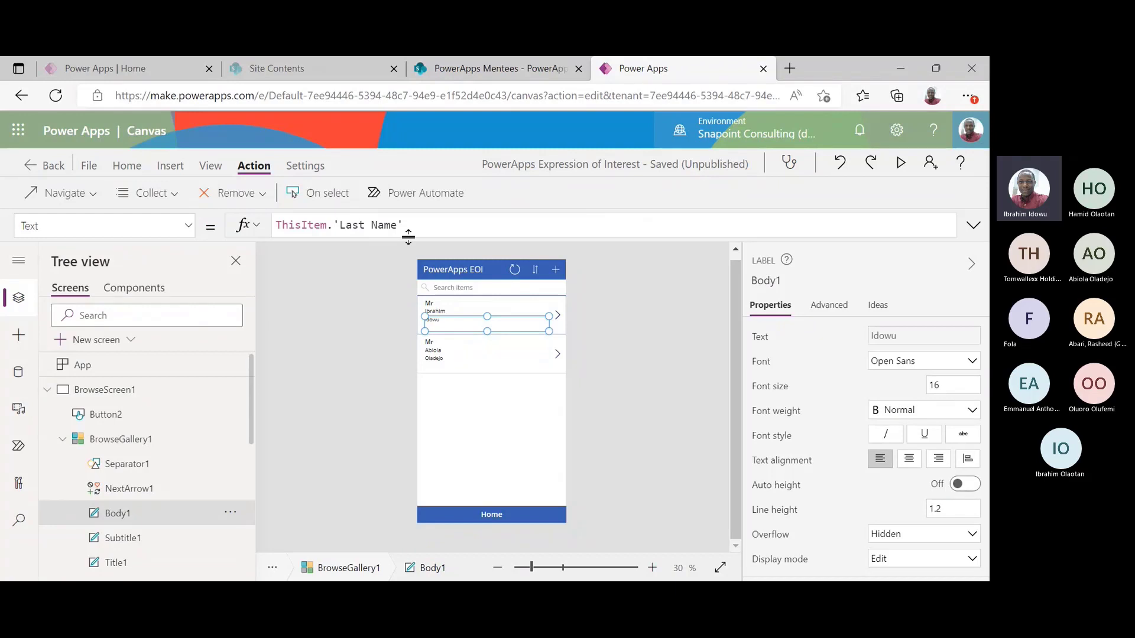
click(574, 319)
click(528, 327)
click(177, 170)
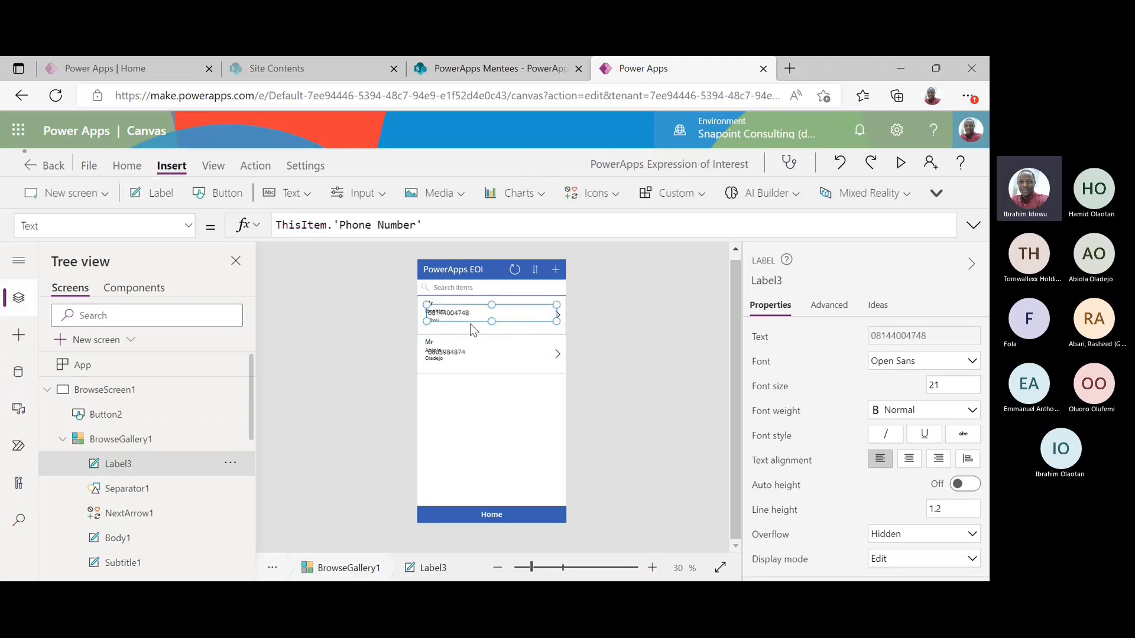
Narrow the phone-number label and position it at the right of the gallery row
drag(427, 319, 531, 300)
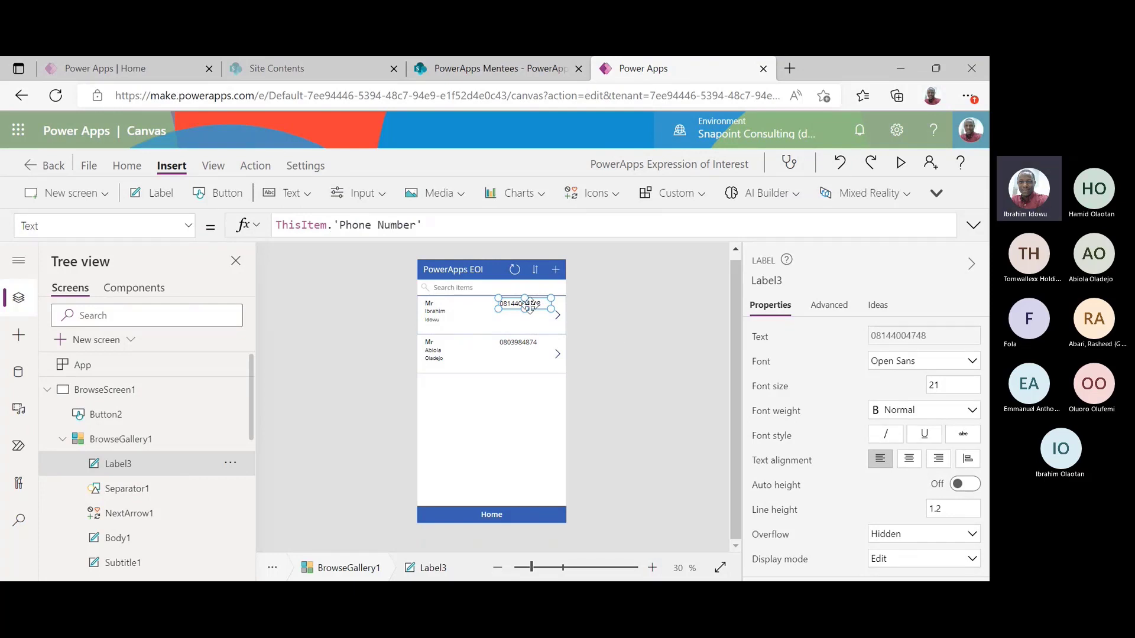
drag(530, 301, 532, 308)
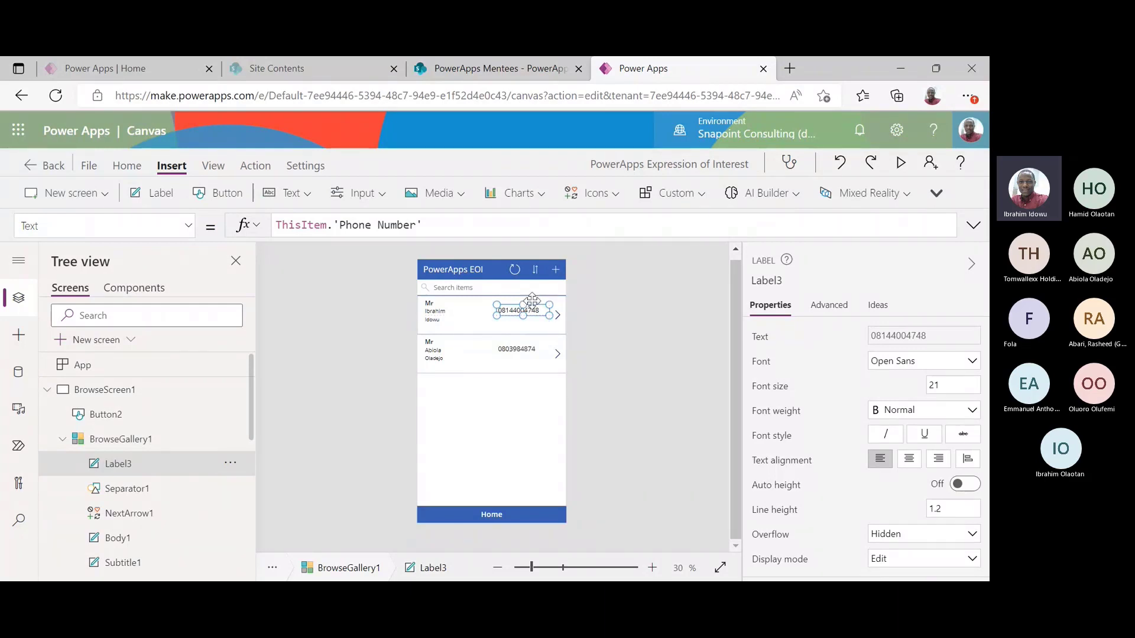
drag(534, 306, 534, 302)
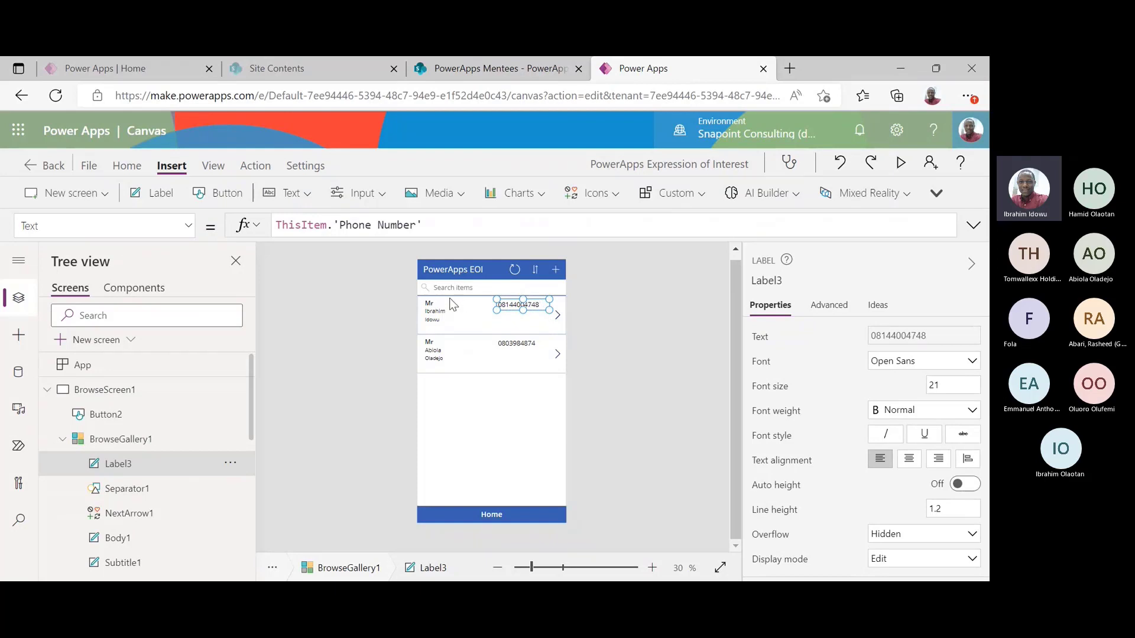
Set the phone-number label's font size to 18
click(127, 166)
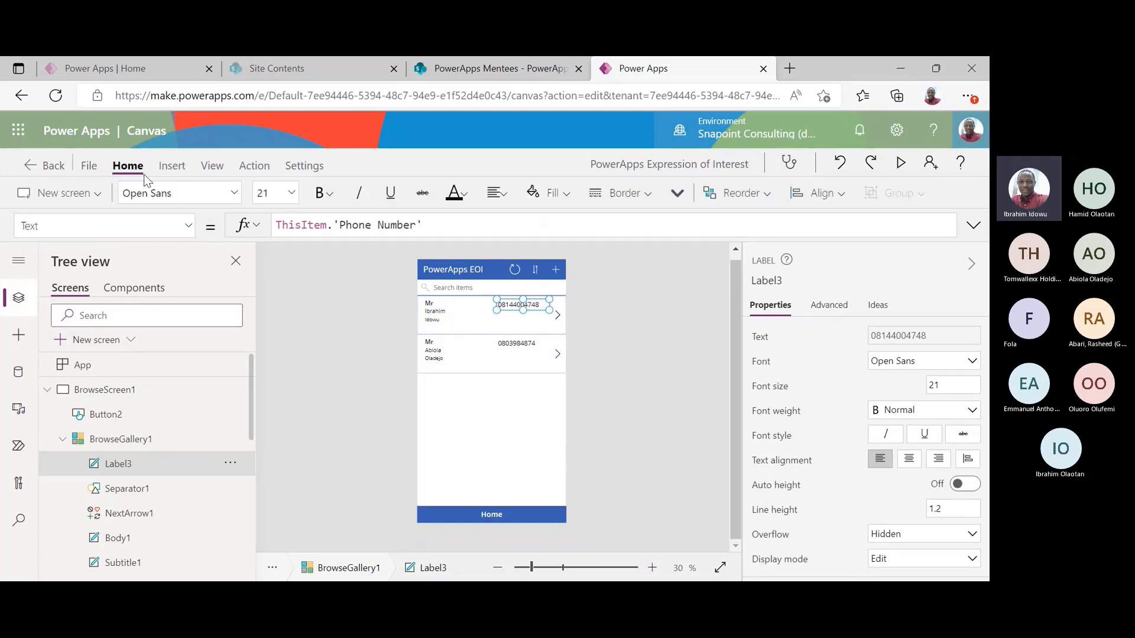
click(452, 315)
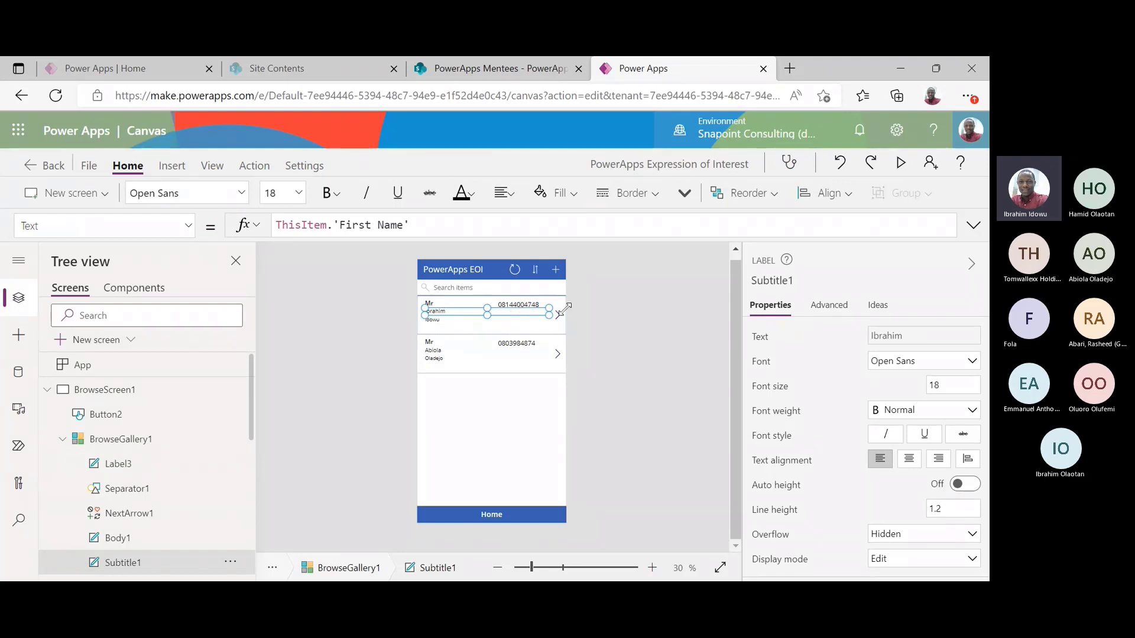
click(629, 331)
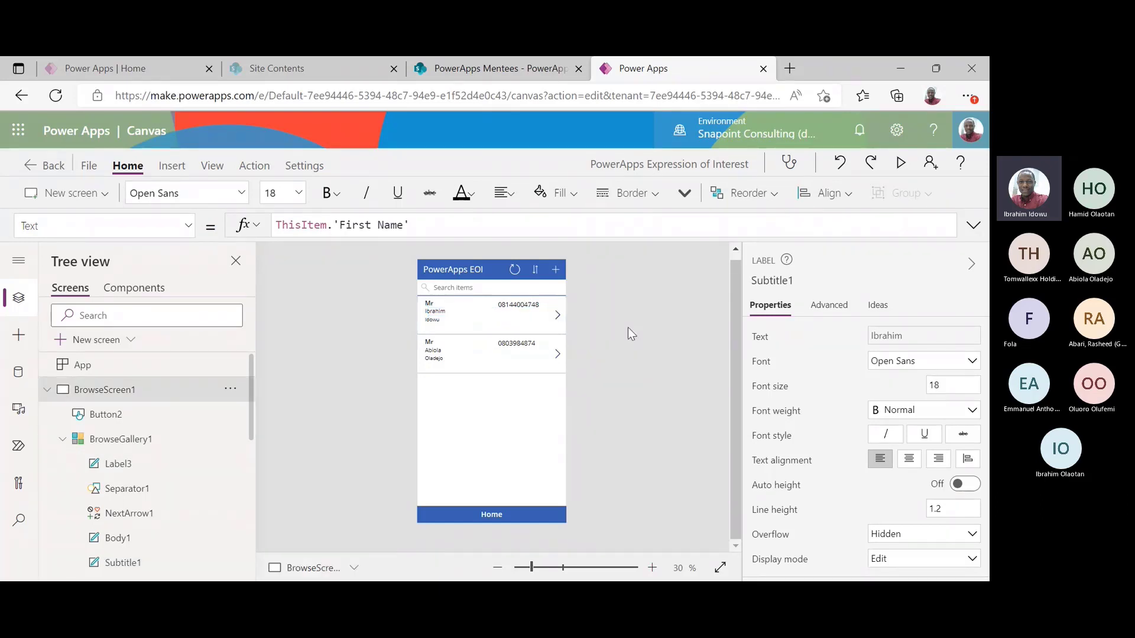
click(531, 305)
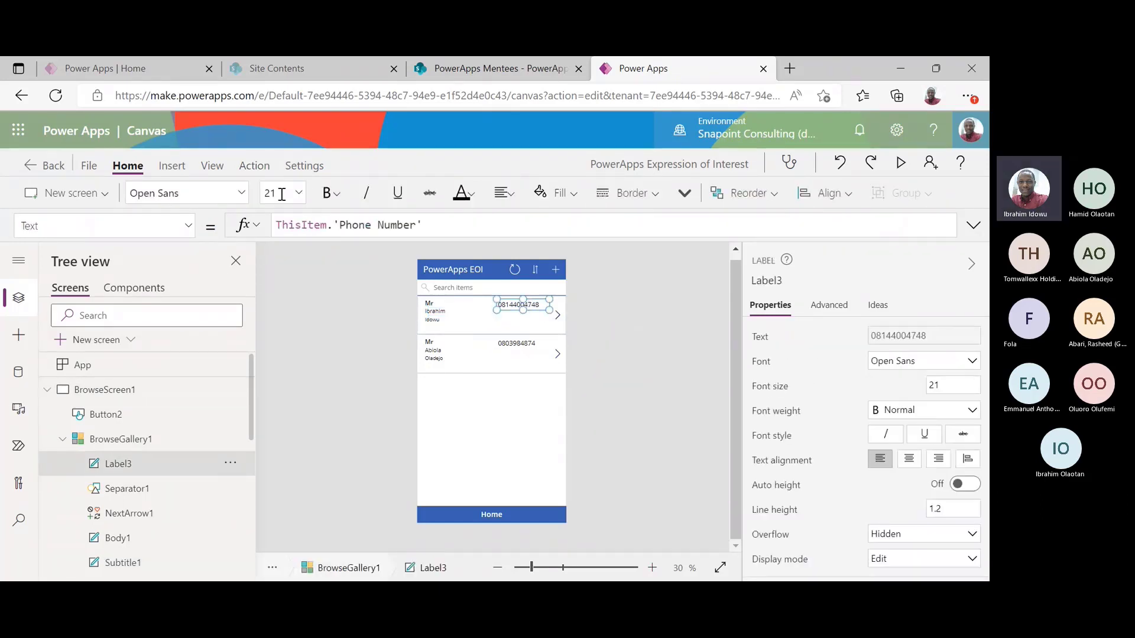
click(298, 192)
click(273, 360)
click(653, 378)
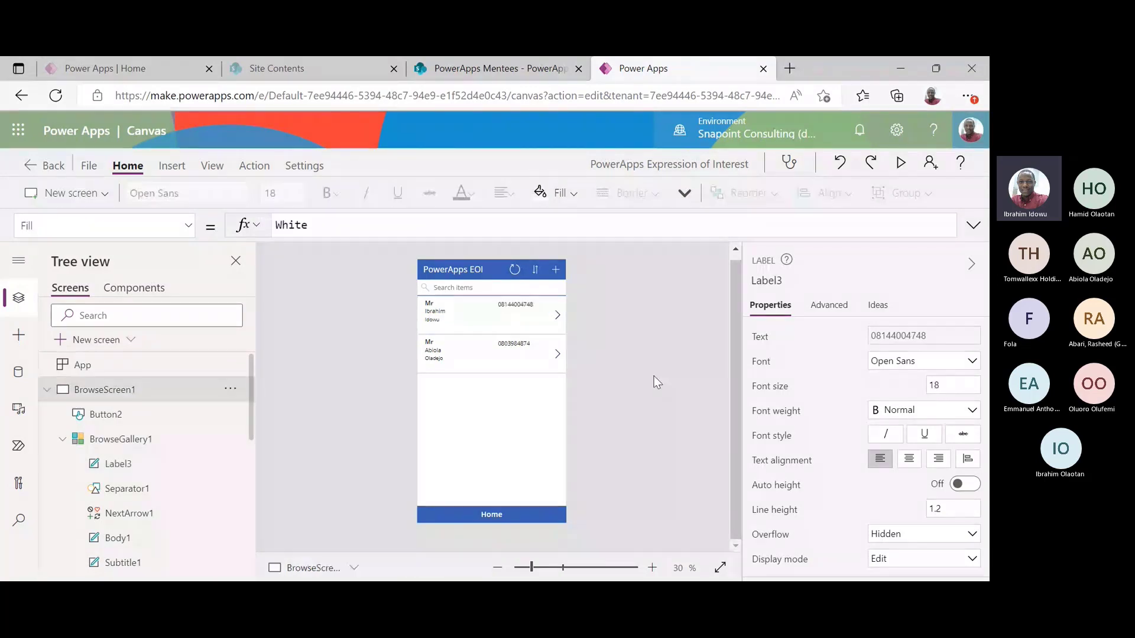
Move the phone-number label slightly higher in the row
click(523, 310)
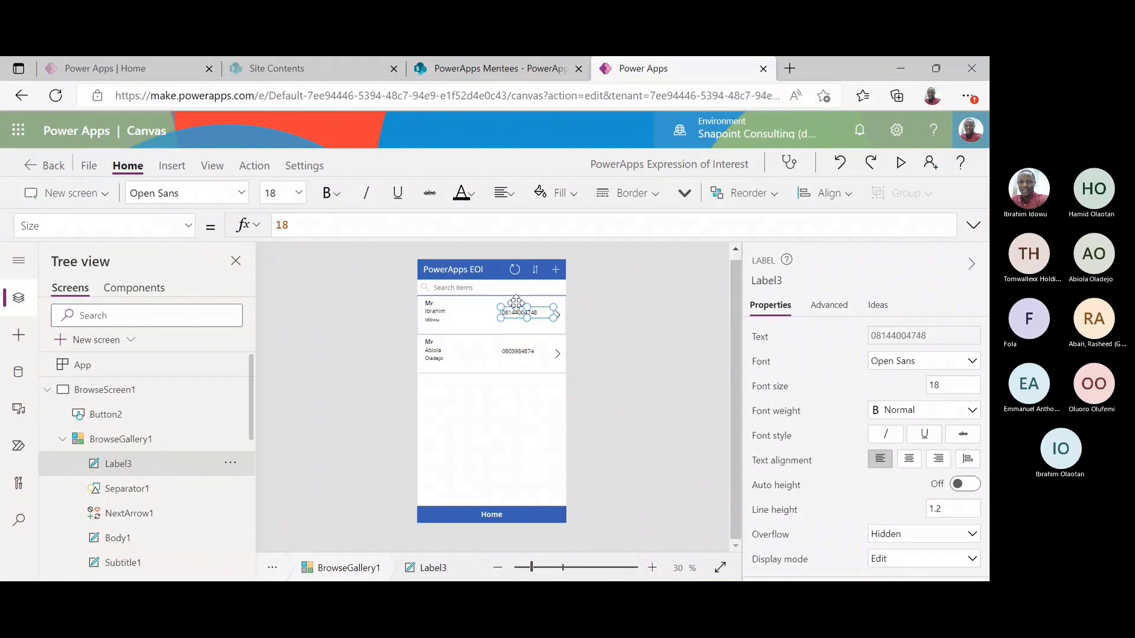
drag(516, 303, 516, 296)
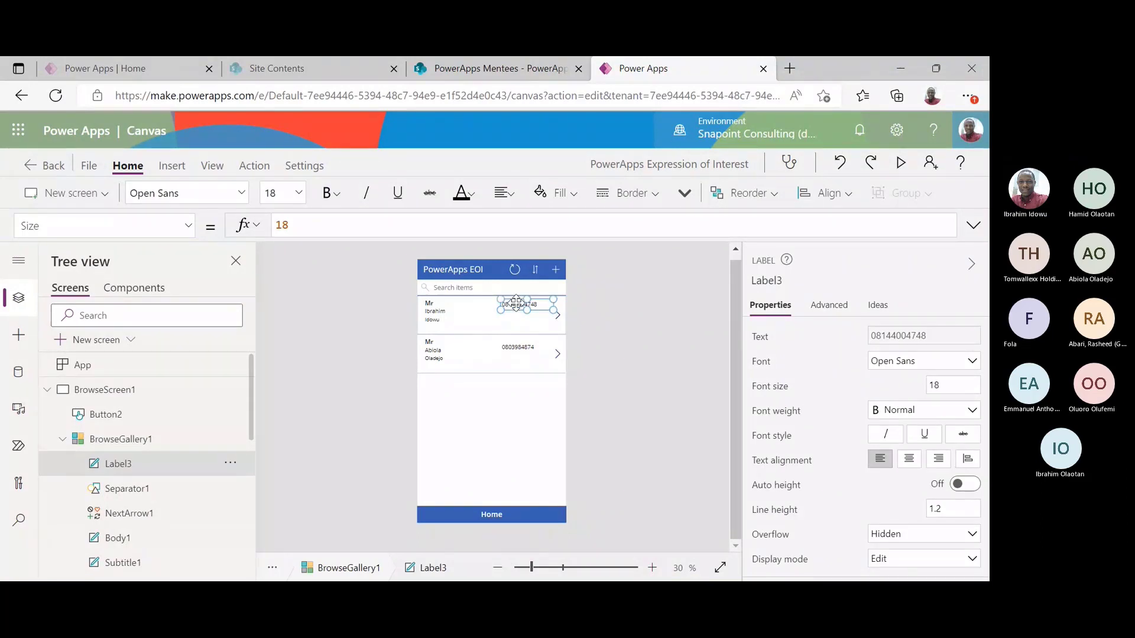
click(641, 345)
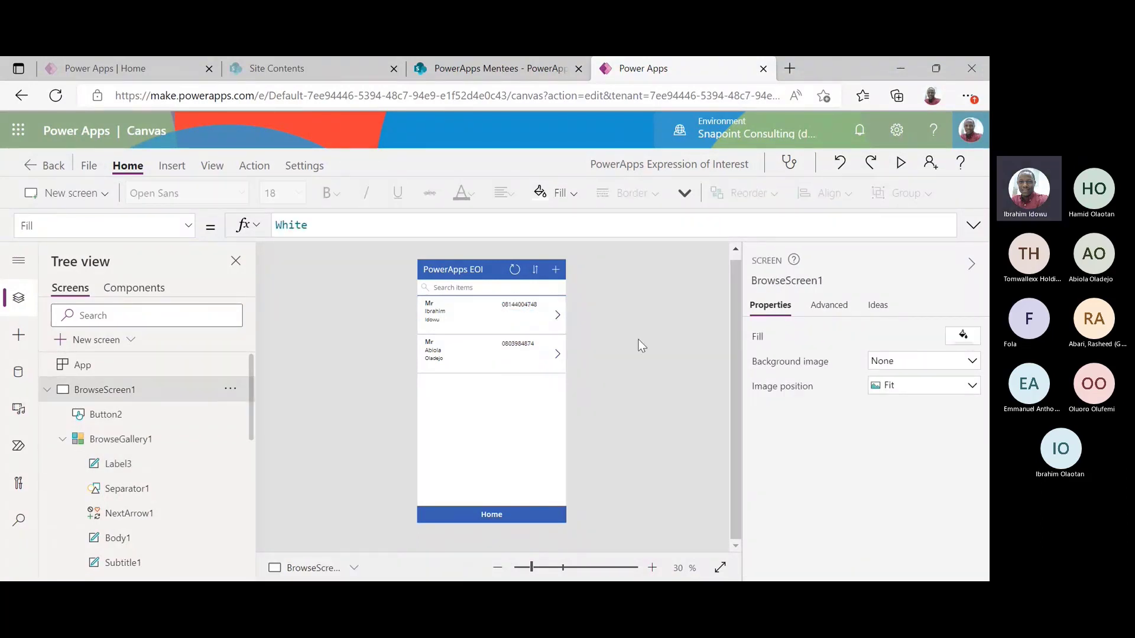
click(517, 303)
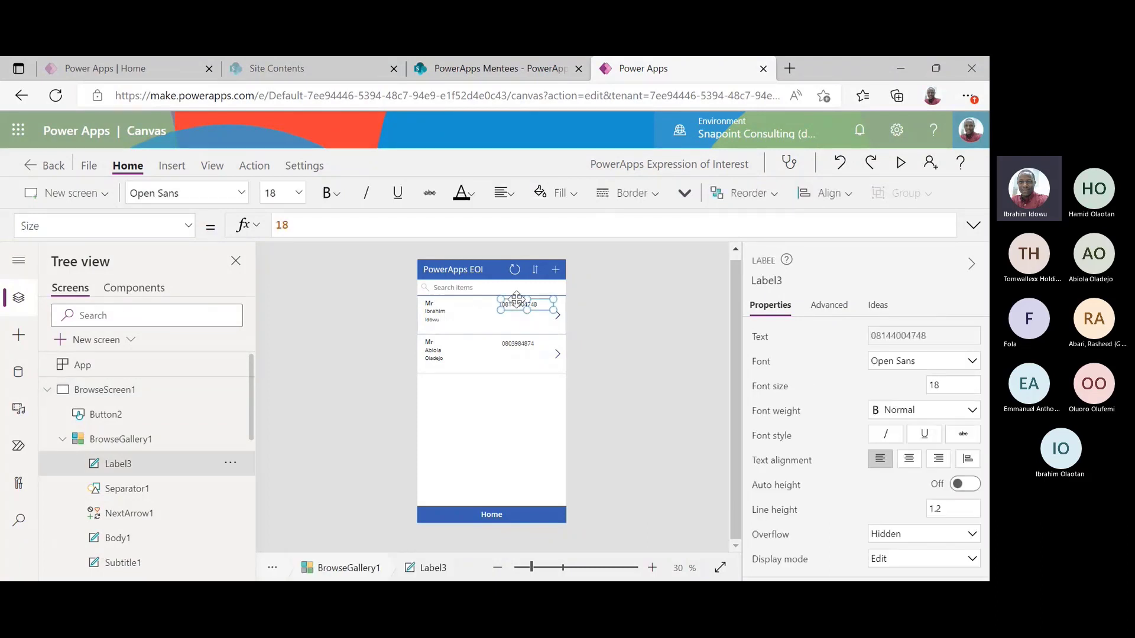
Duplicate the phone label below the phone number and bind it to ThisItem.Gender
key(ctrl+c)
key(ctrl+v)
drag(464, 308, 537, 322)
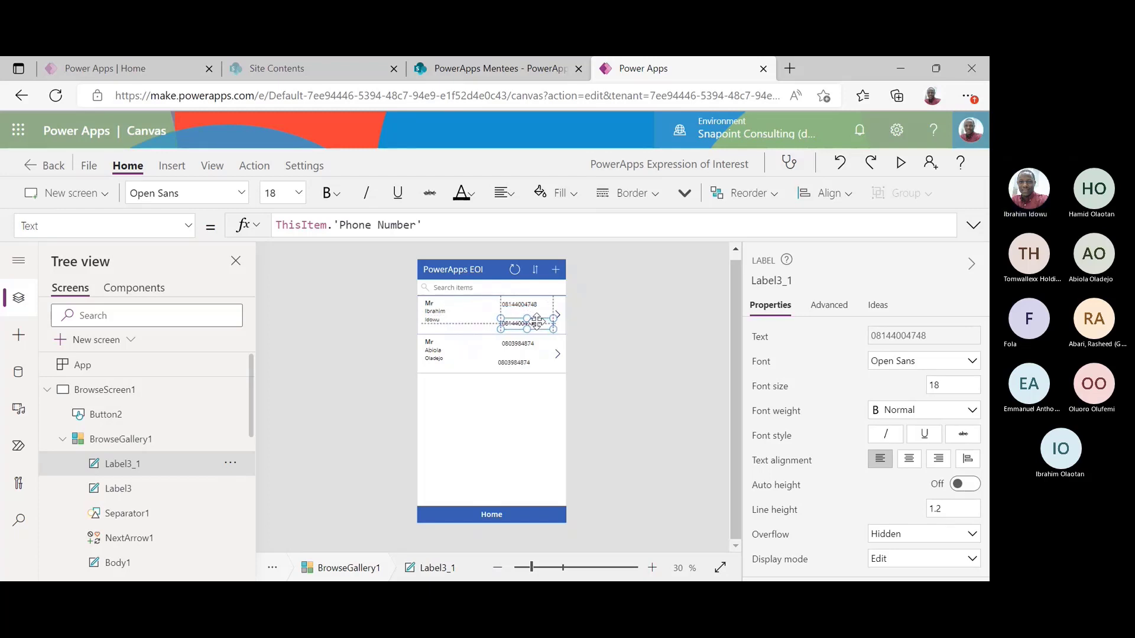
drag(335, 224, 423, 225)
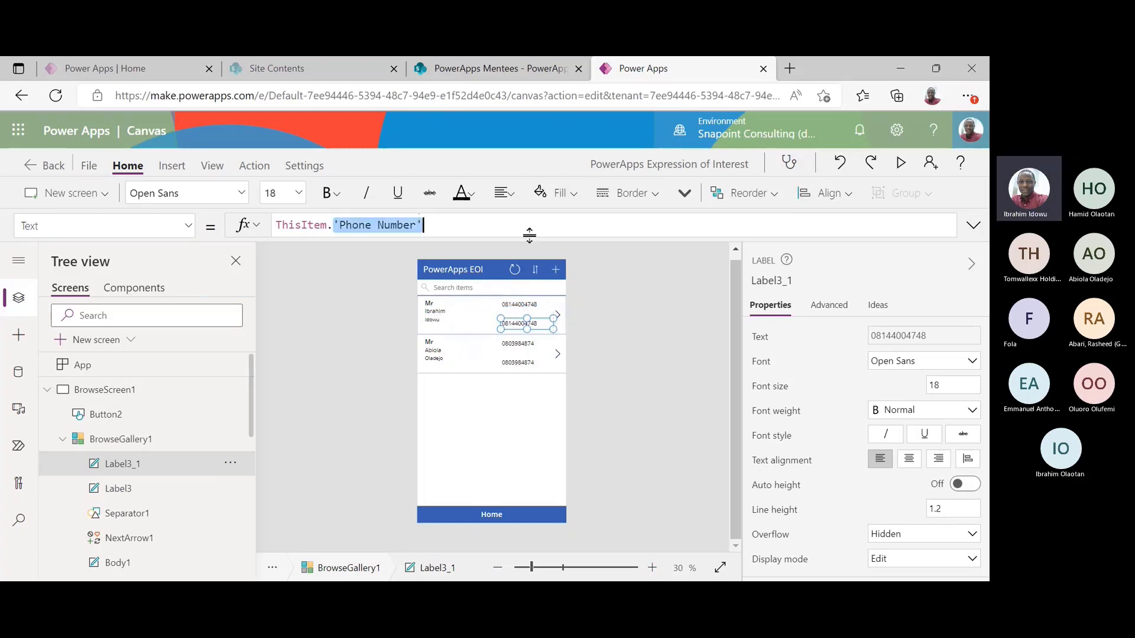
text(gen)
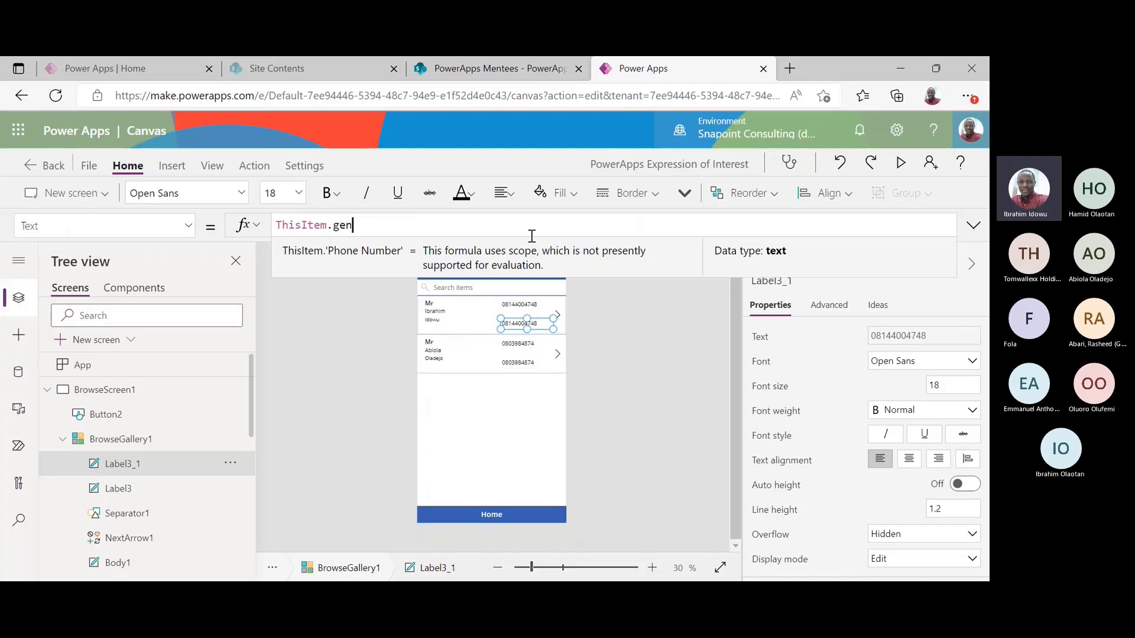
key(Tab)
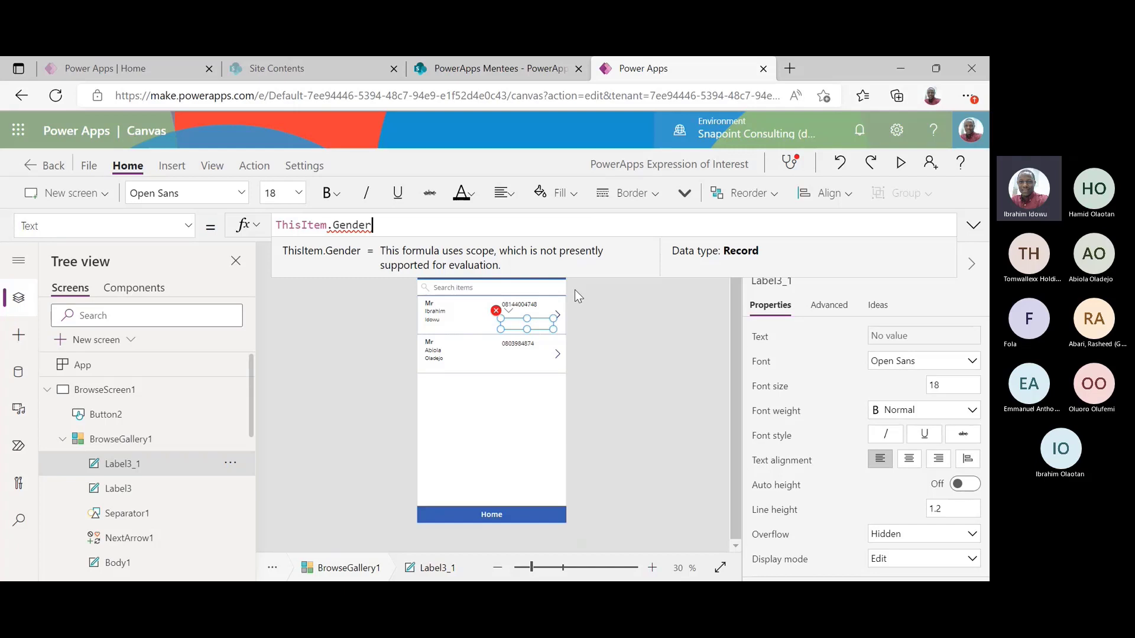
click(637, 361)
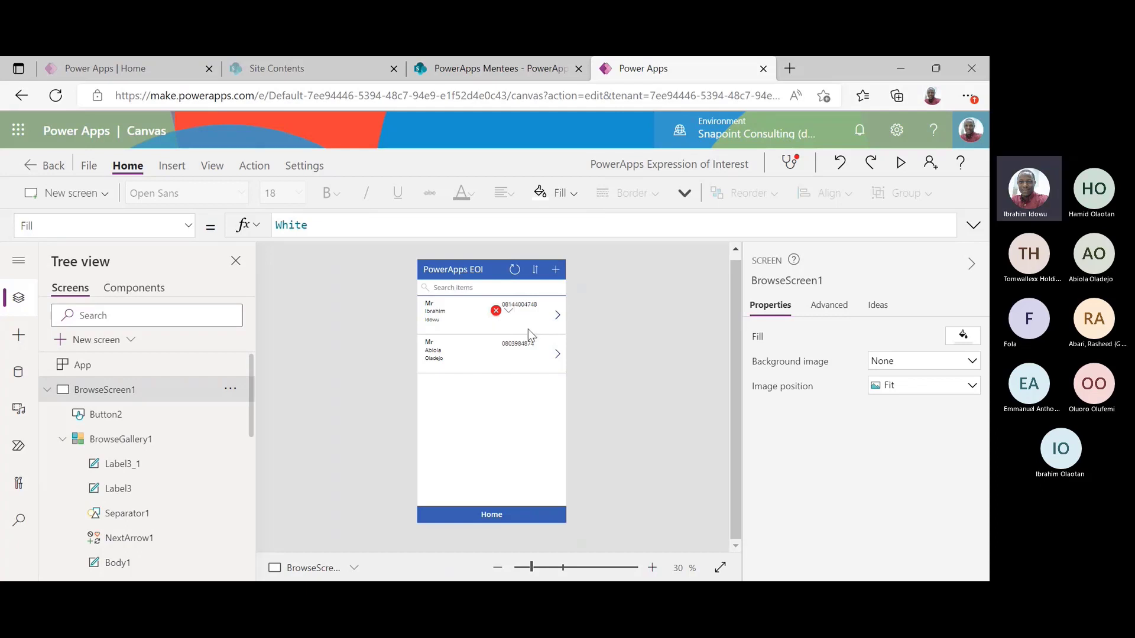
Compare with the phone label's formula and open the gender label's formula error for editing
click(531, 303)
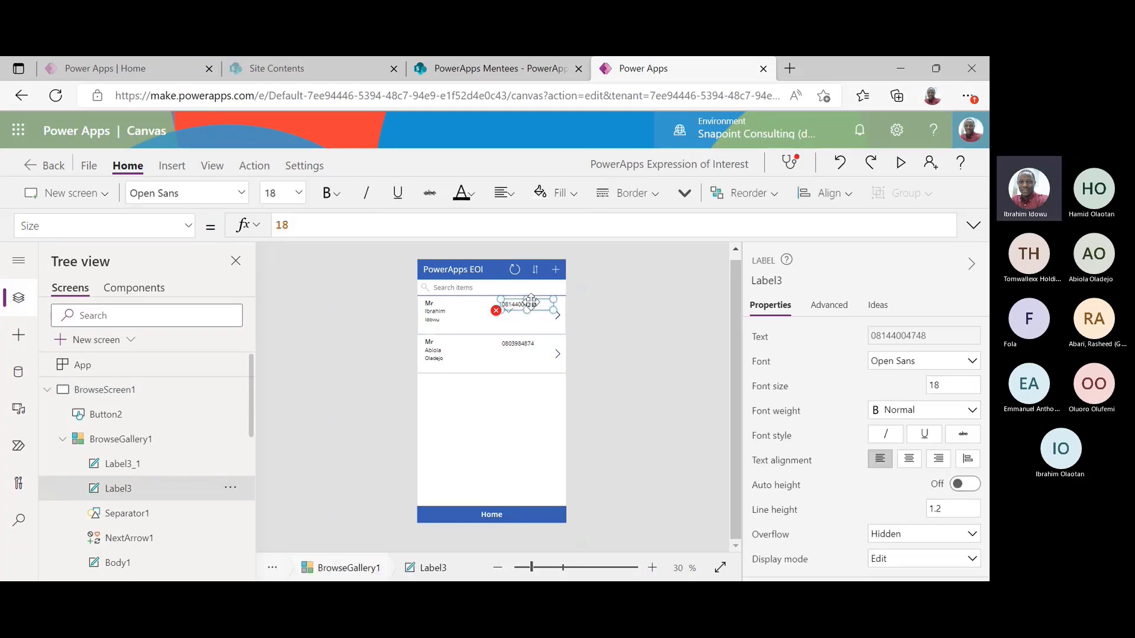
click(764, 339)
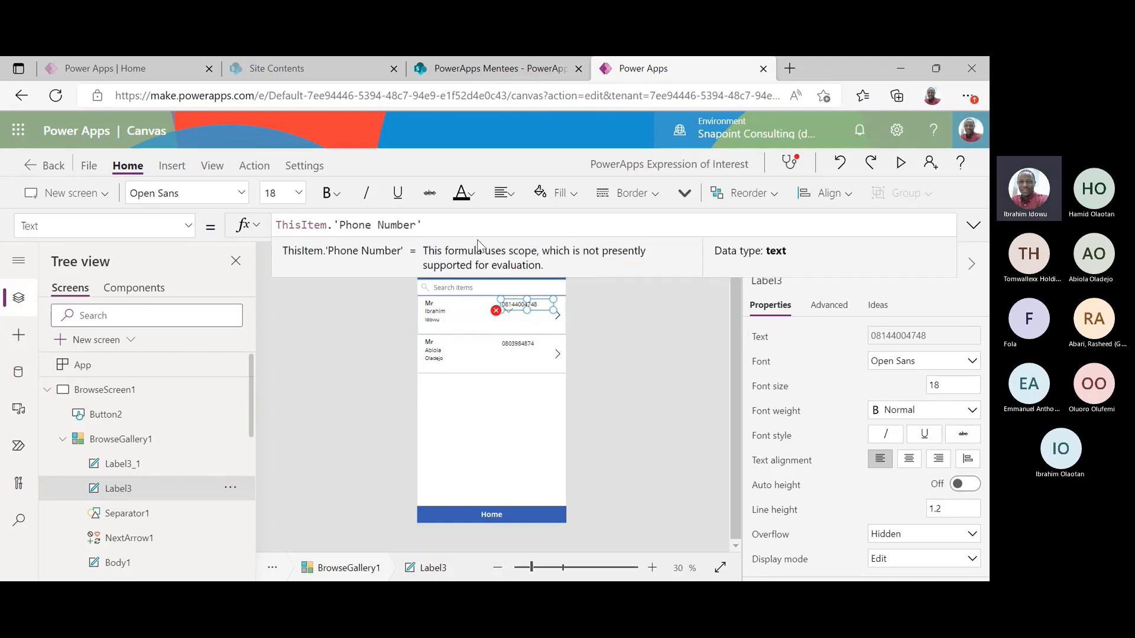
click(529, 324)
click(510, 315)
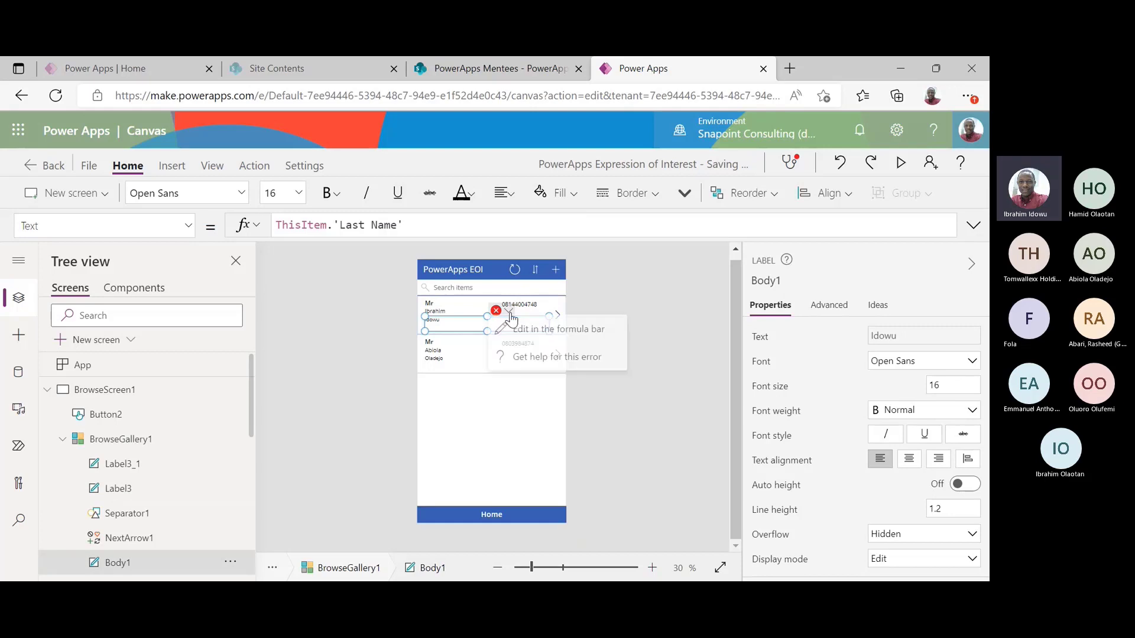
click(532, 329)
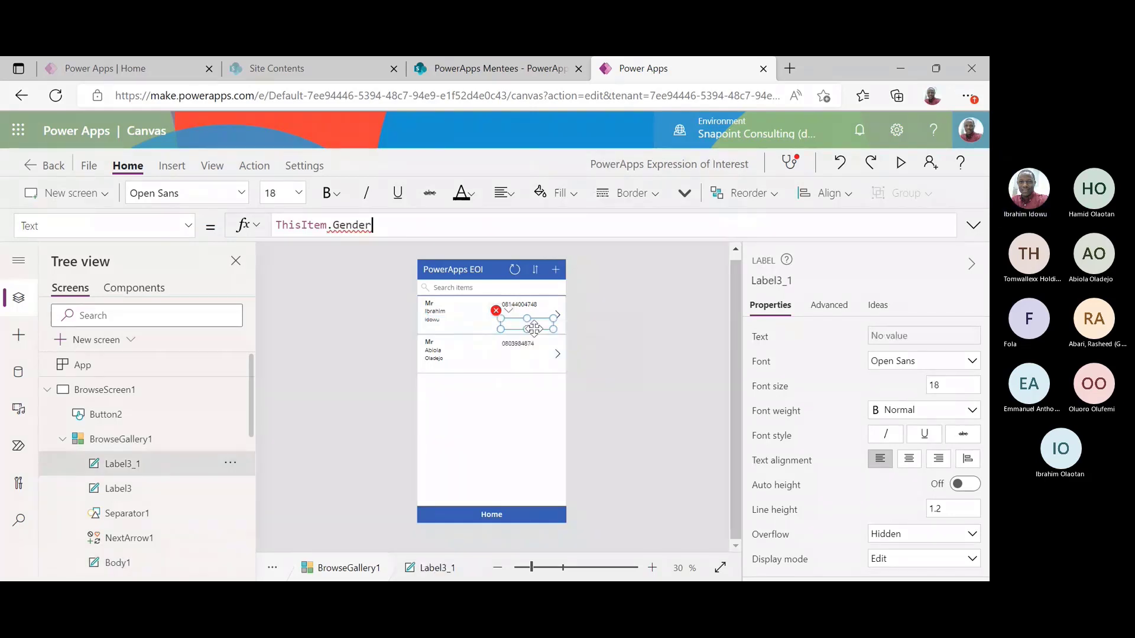
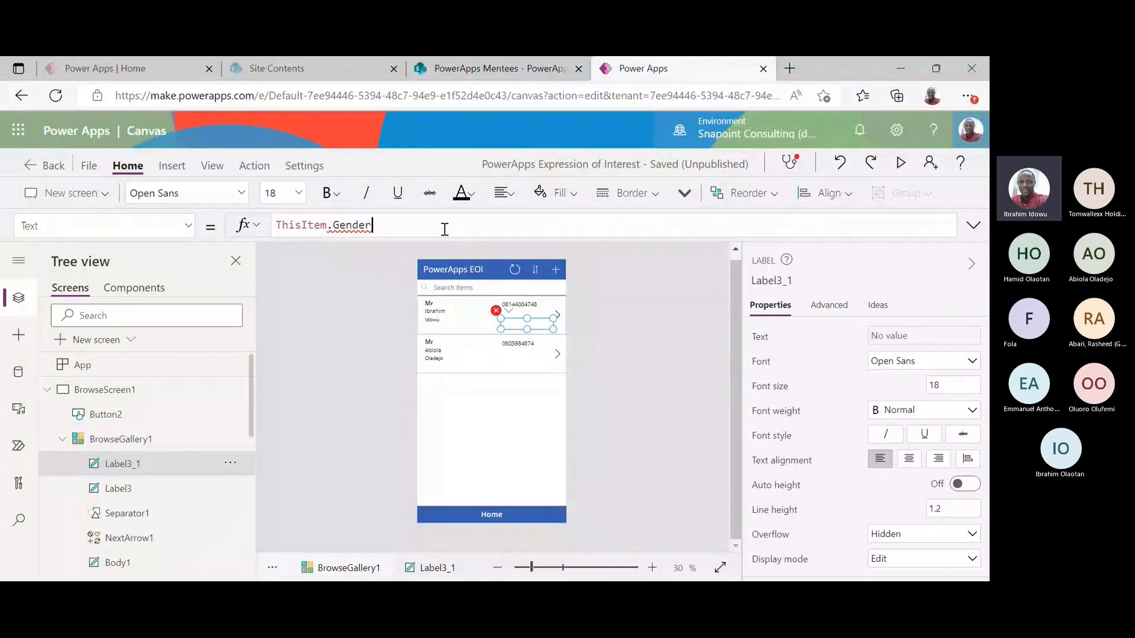
Complete the gender label's formula as ThisItem.Gender.Value so each row reads Male
text(.)
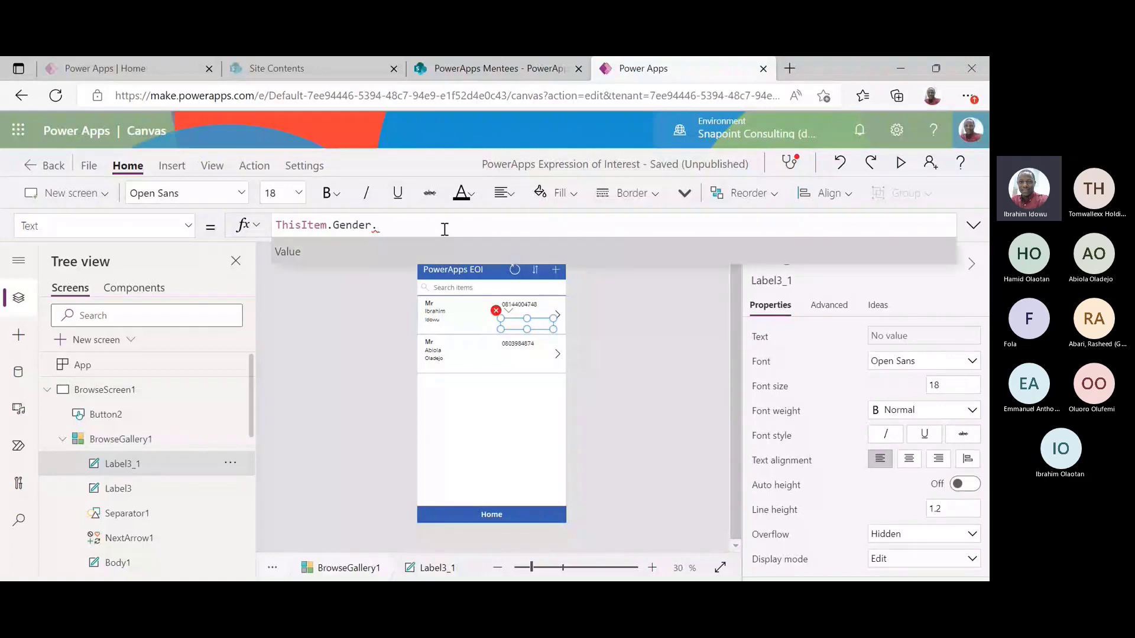
key(Tab)
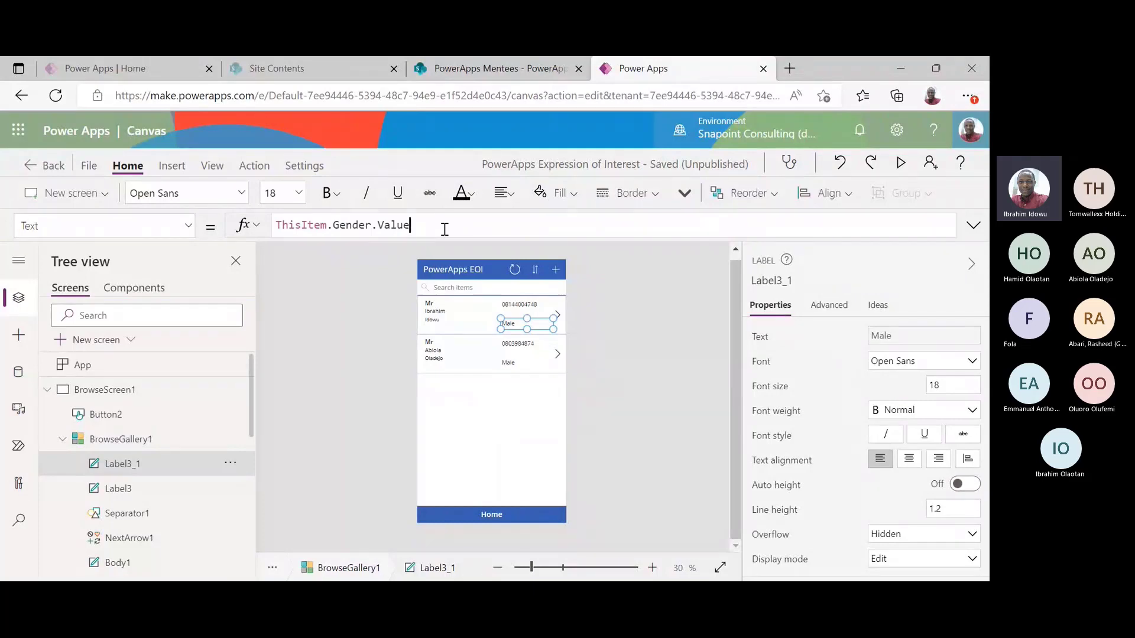
click(594, 346)
click(513, 326)
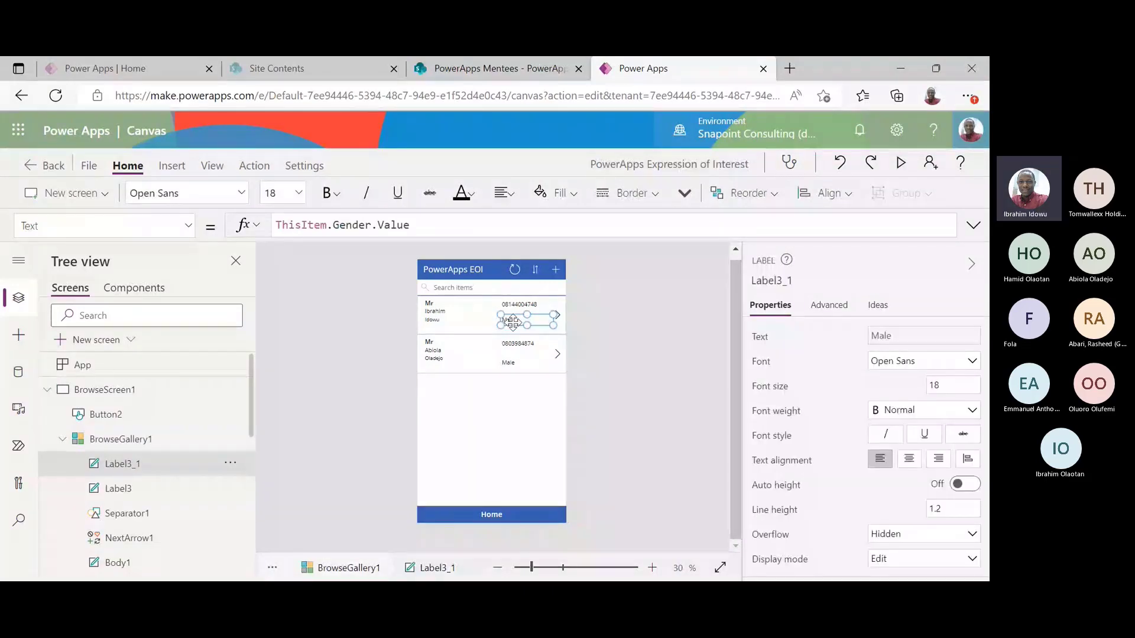
click(687, 334)
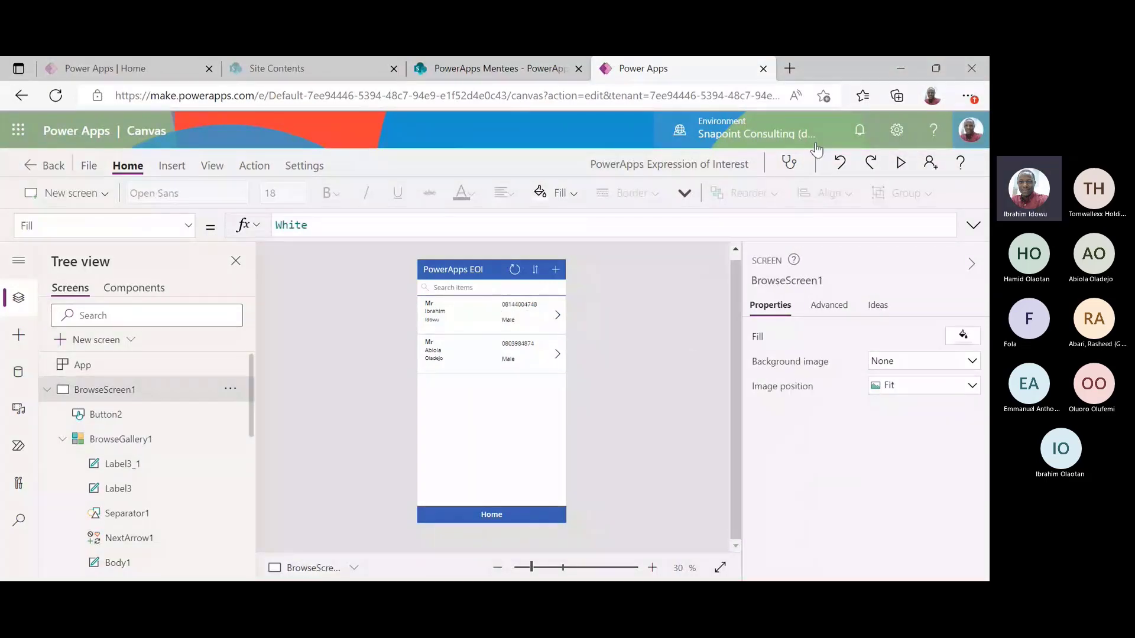
Preview the app and start a new Mrs entry, filling in first name, last name, phone and email
click(902, 163)
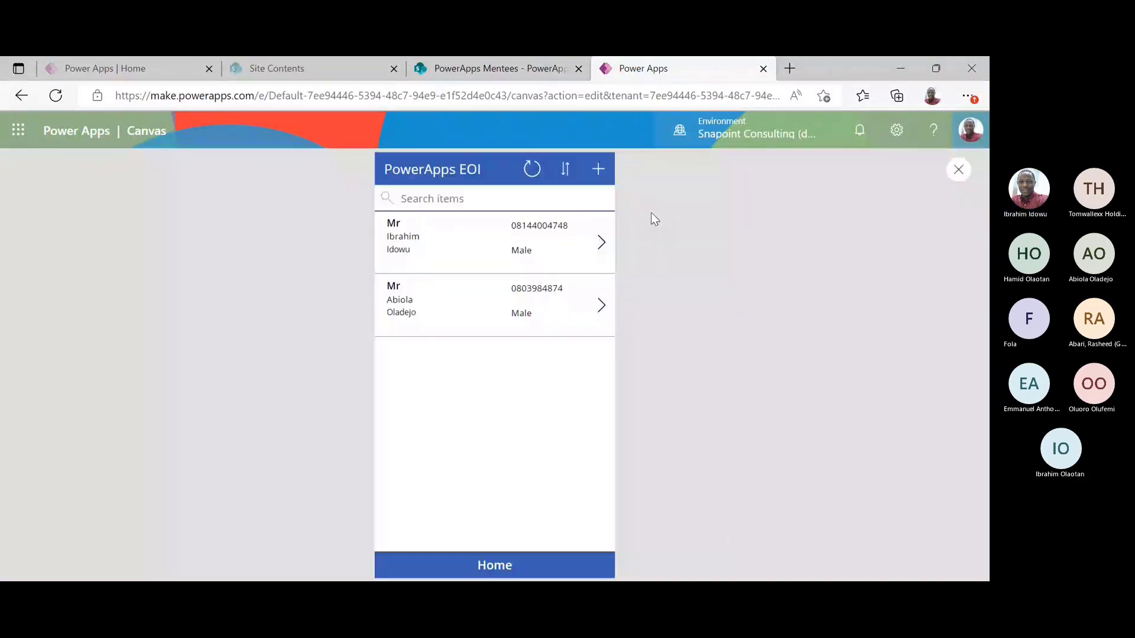
click(599, 169)
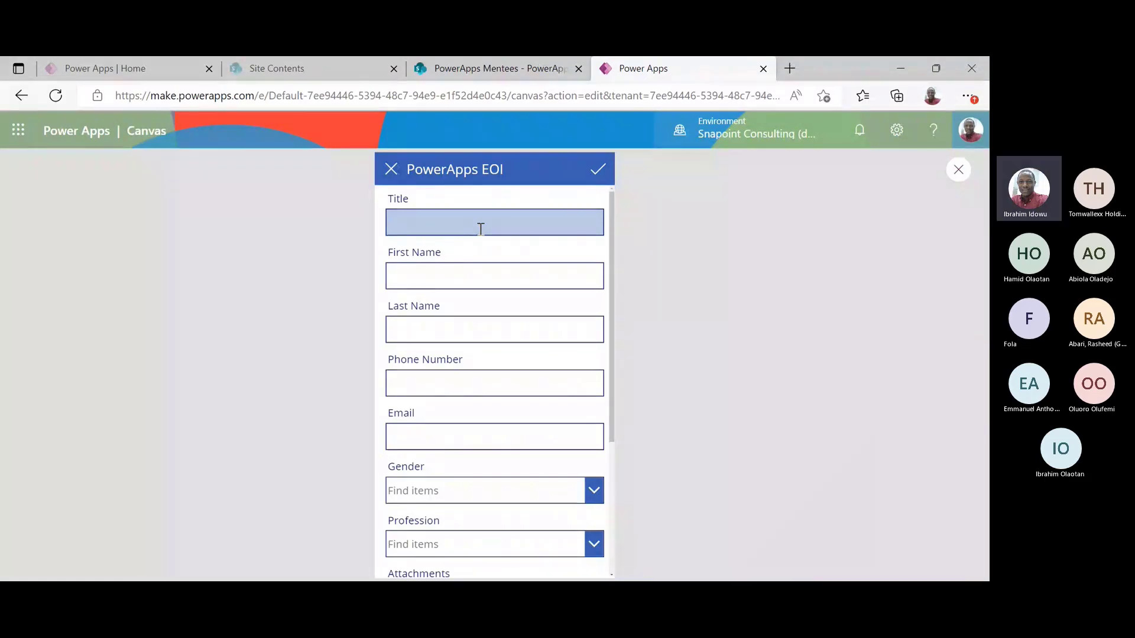
click(481, 229)
text(Mrs)
key(Tab)
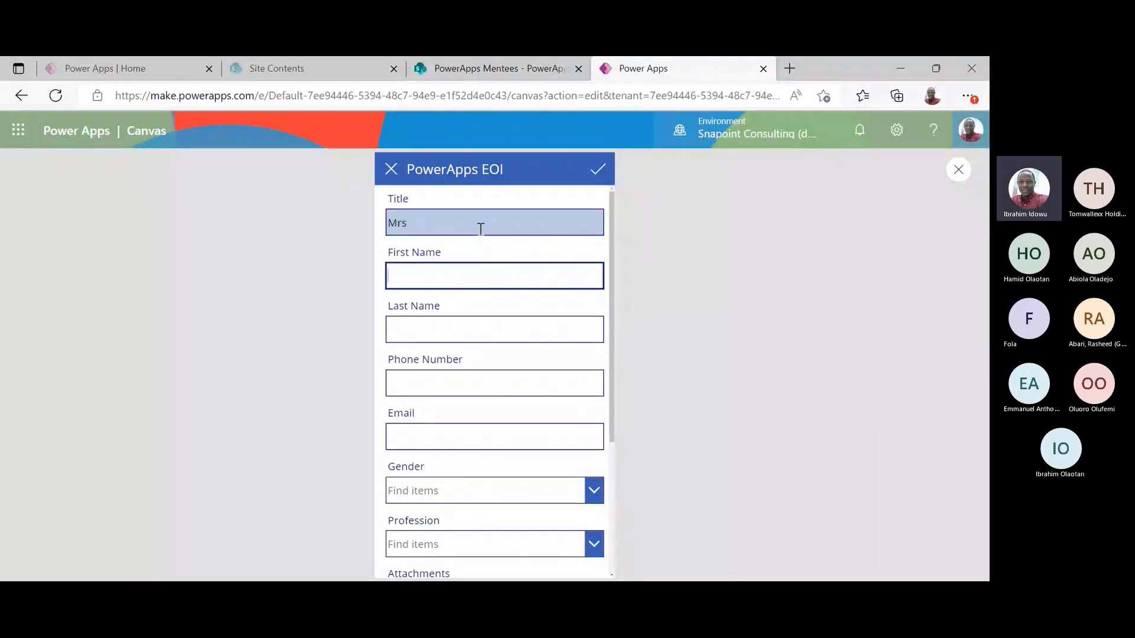
key(Tab)
key(Tab)
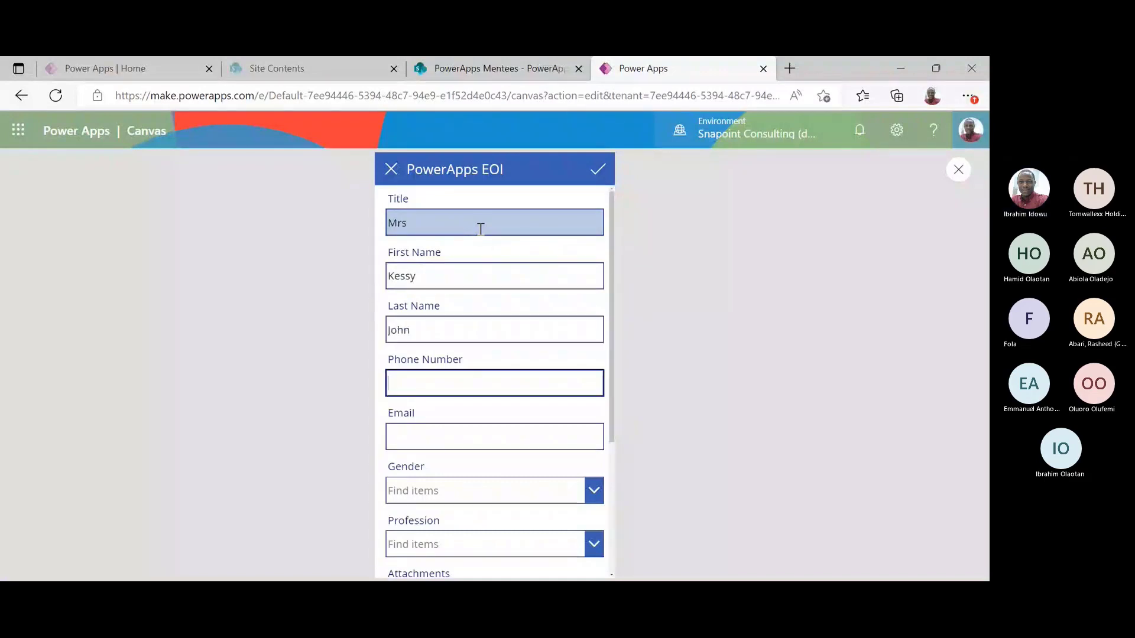
key(Tab)
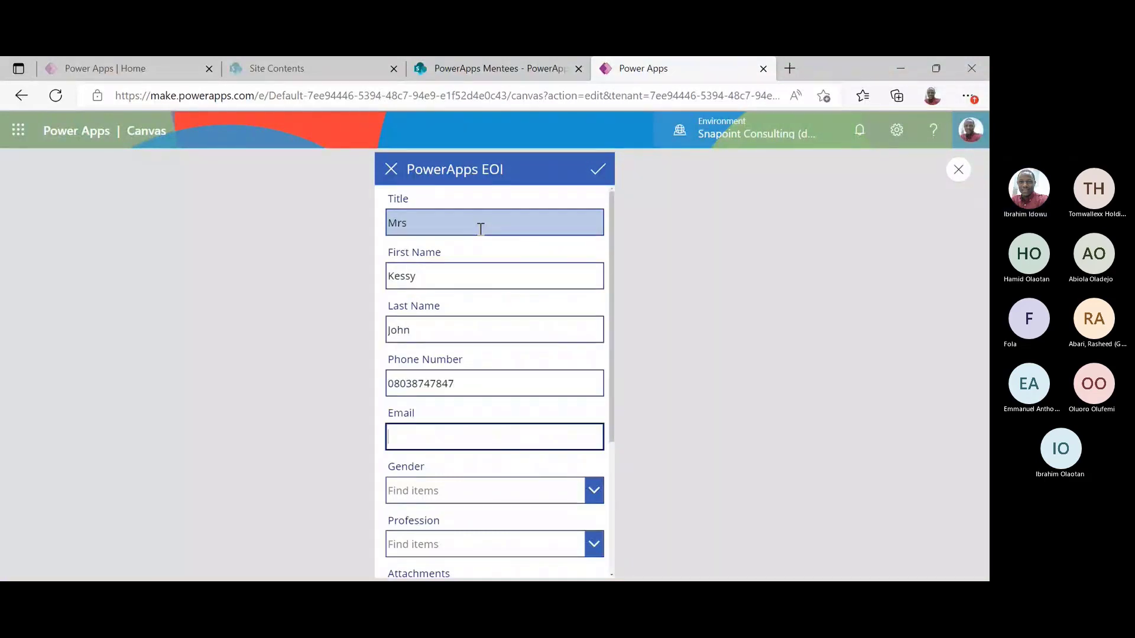
text(ibsc)
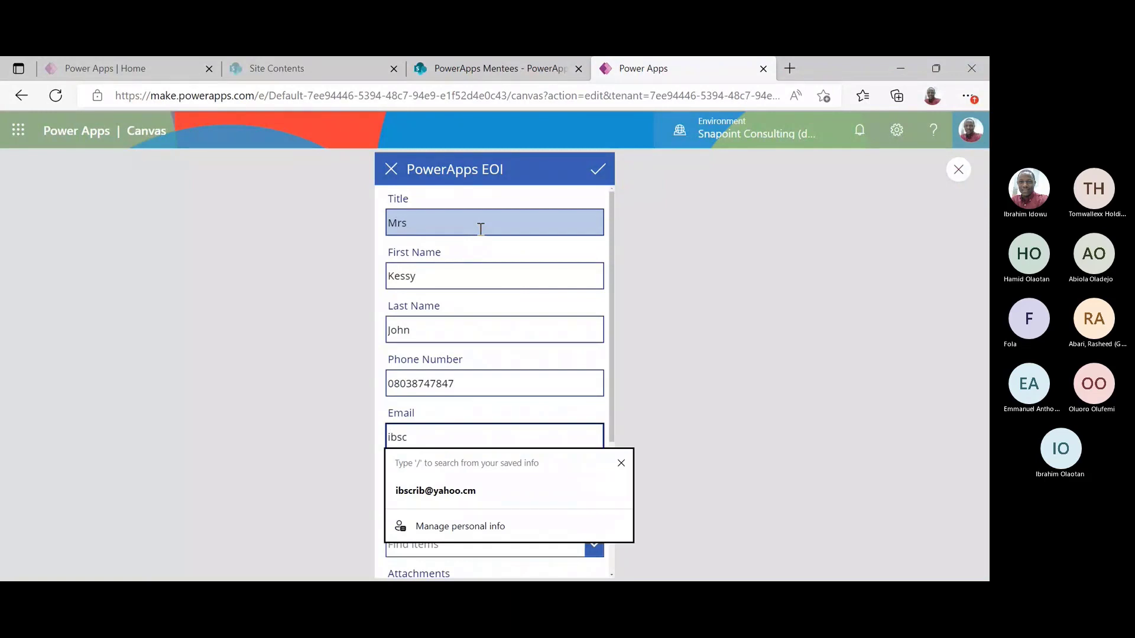
key(BackSpace)
key(BackSpace)
key(BackSpace)
key(BackSpace)
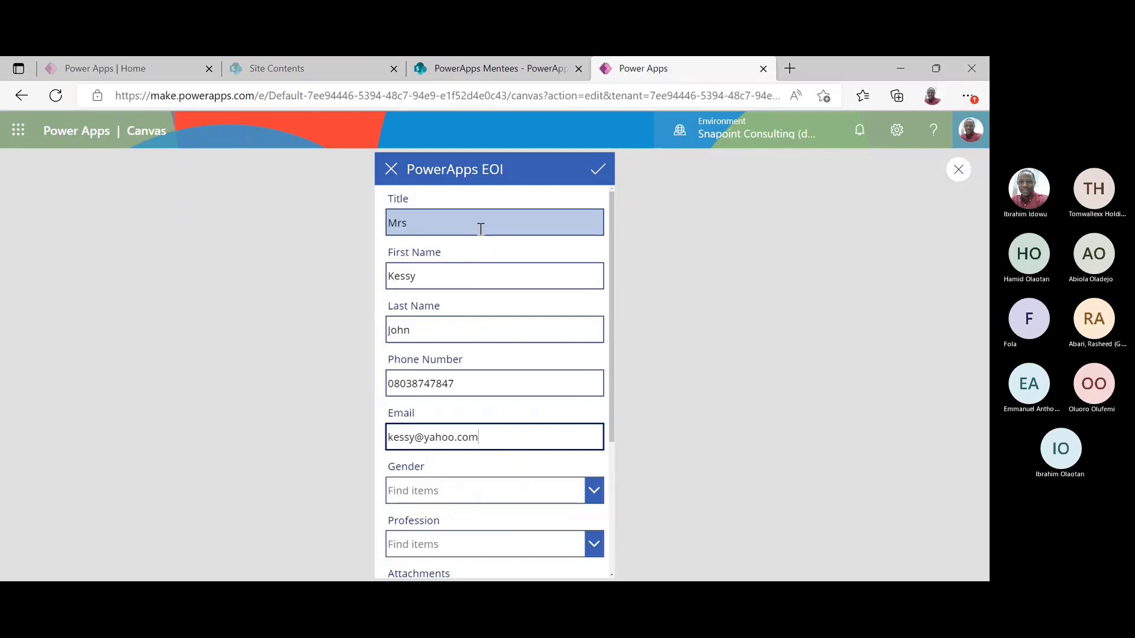
key(Tab)
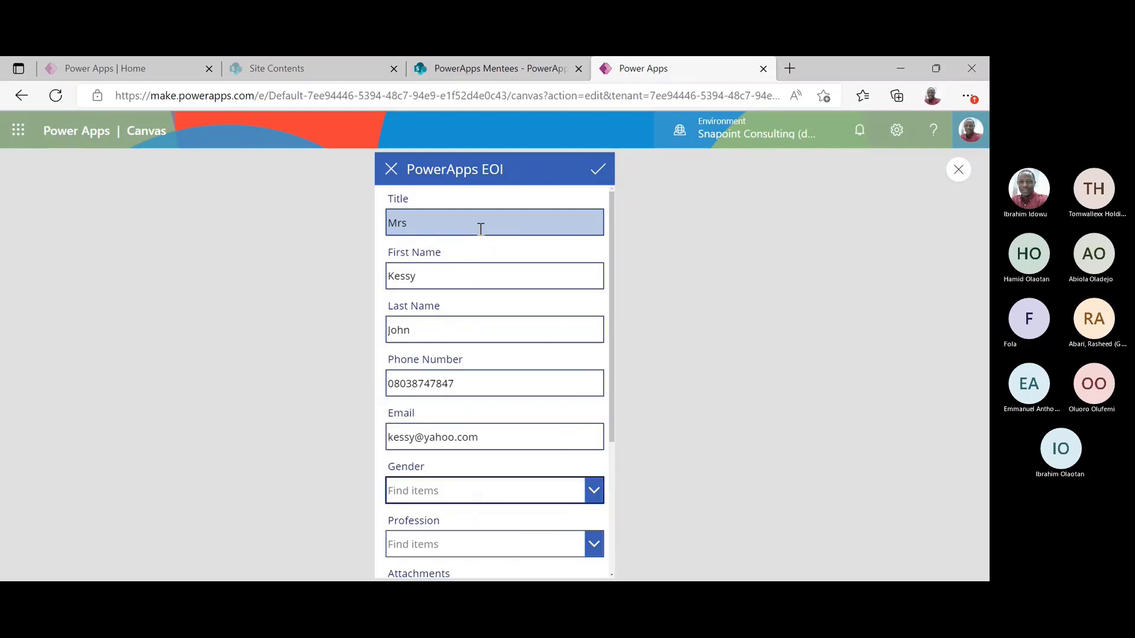
Set the entry's gender to Female and profession to Non-IT, then submit it
click(524, 492)
click(500, 473)
click(480, 543)
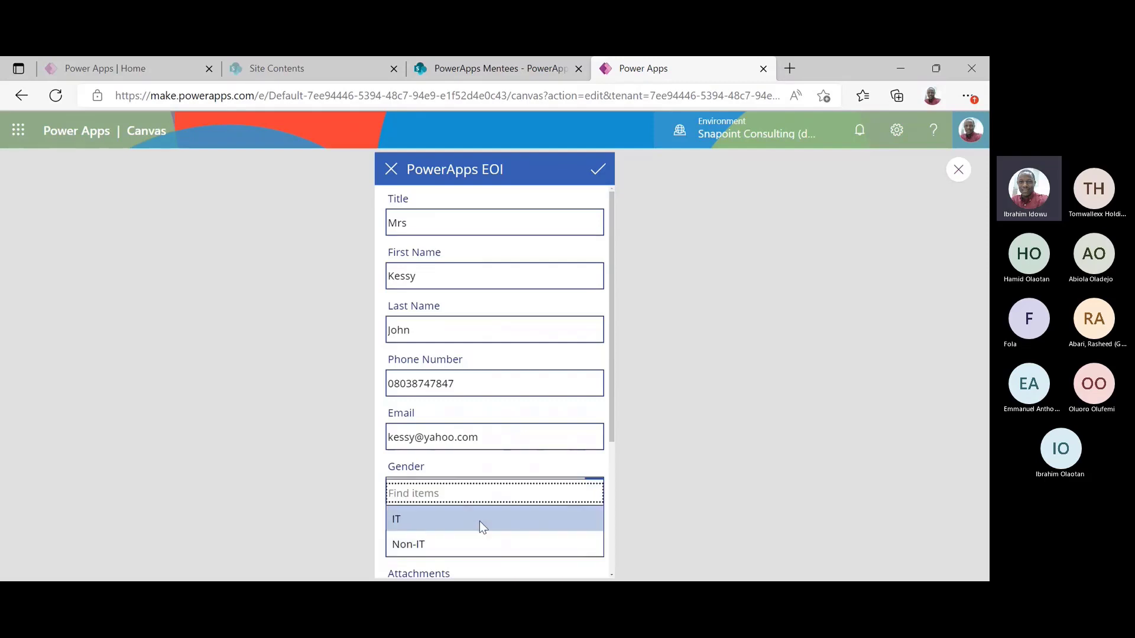
click(511, 547)
click(533, 485)
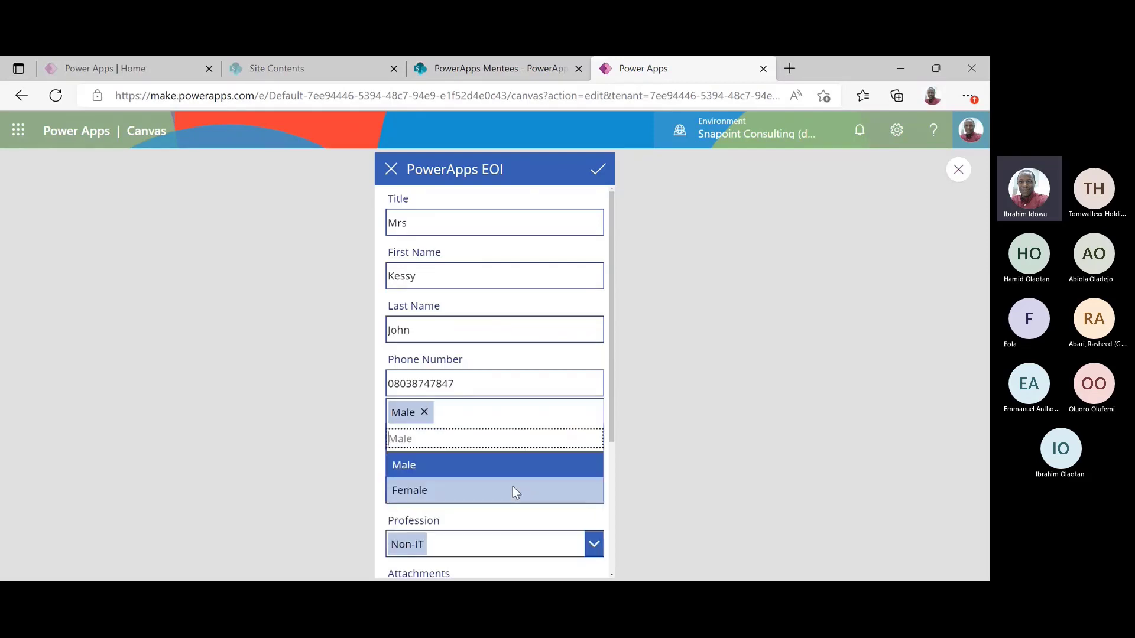
click(488, 495)
click(598, 175)
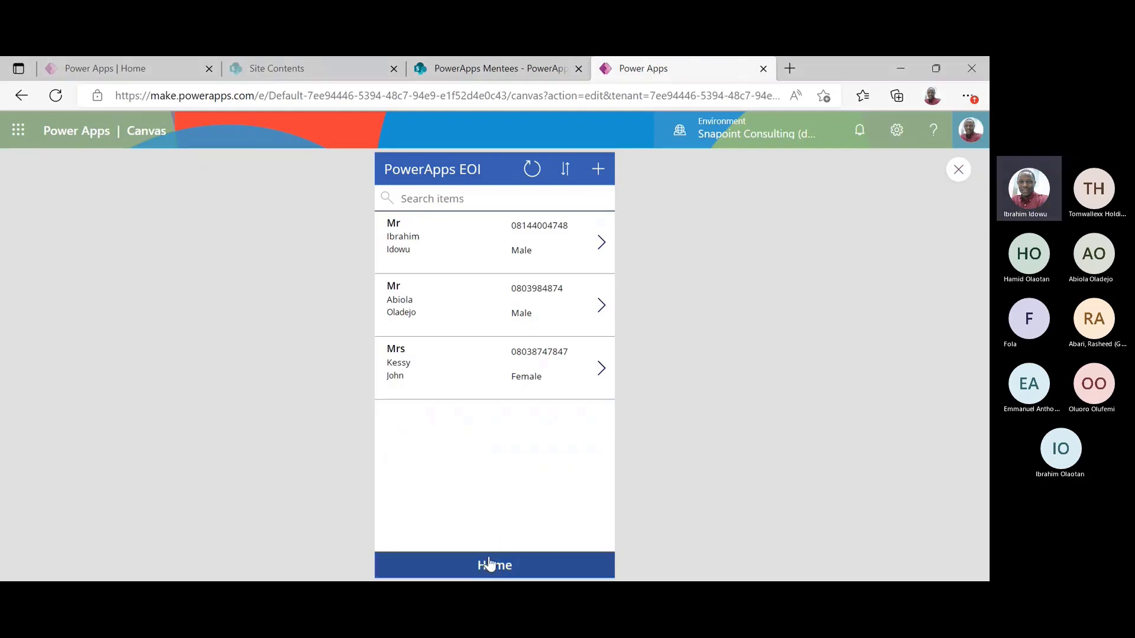
Open the first Mr entry, correct its last name, and save the change
click(504, 566)
click(490, 508)
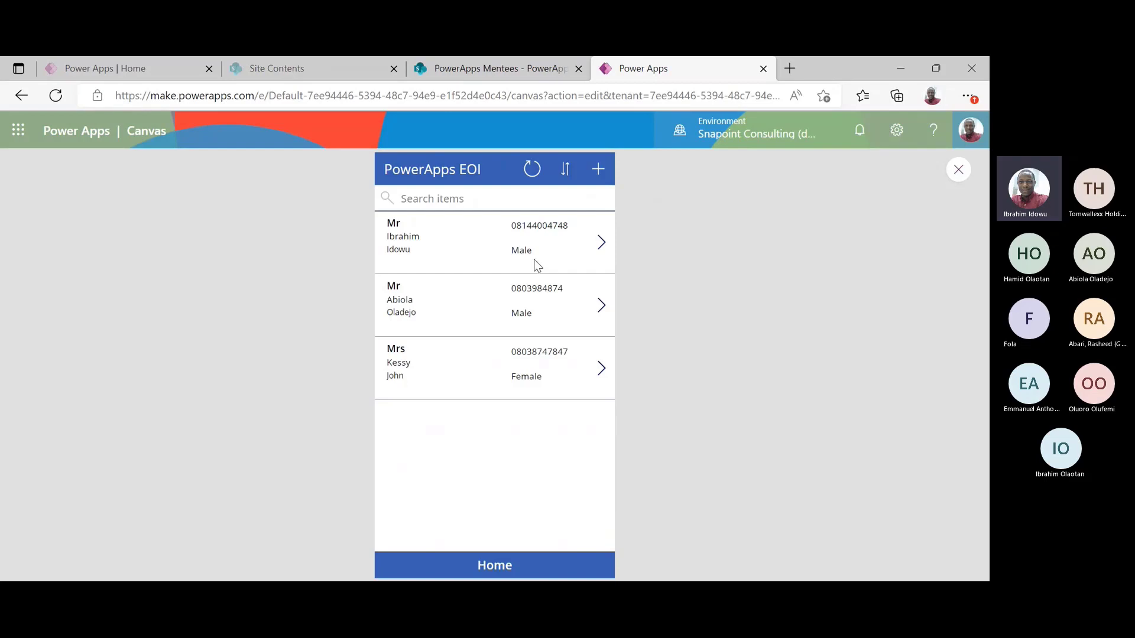
click(600, 243)
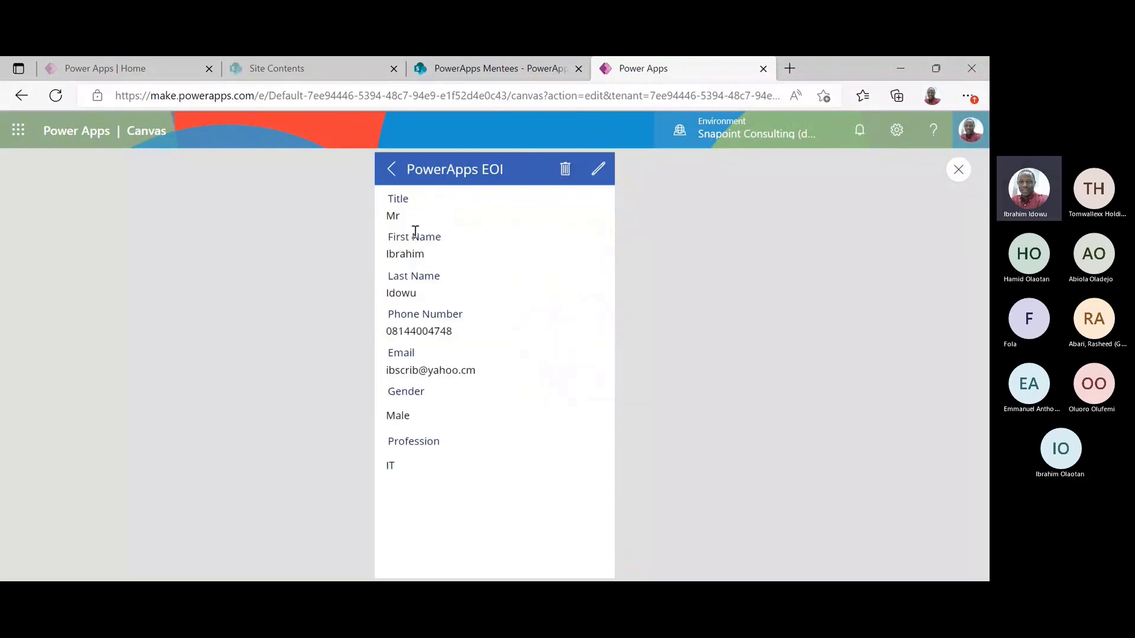
click(597, 175)
double_click(491, 326)
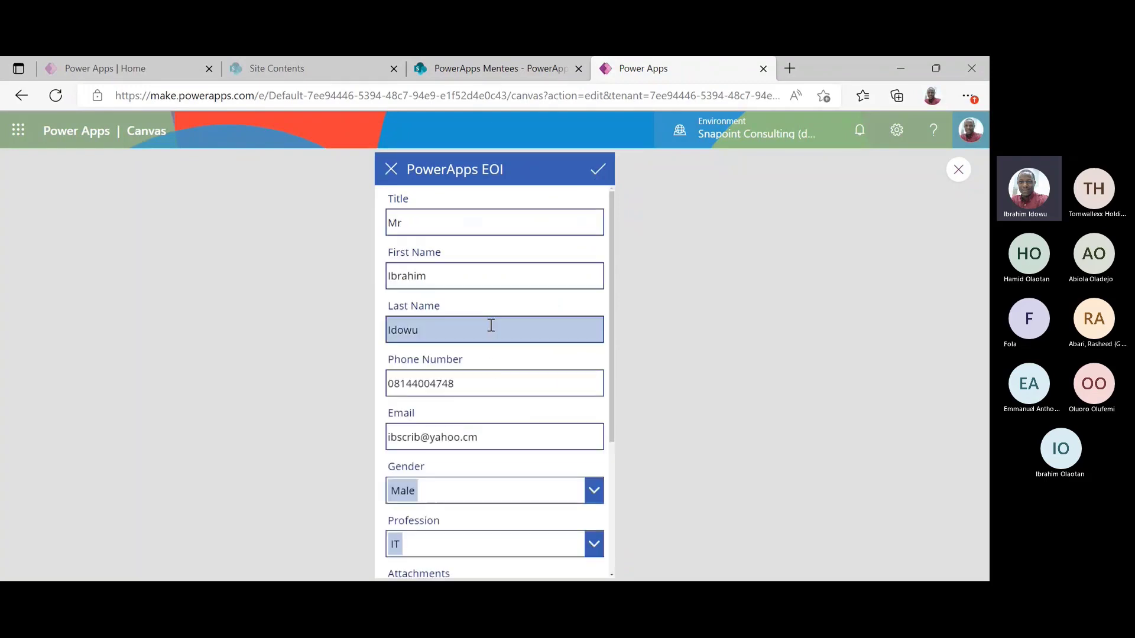
text(Adeniyi)
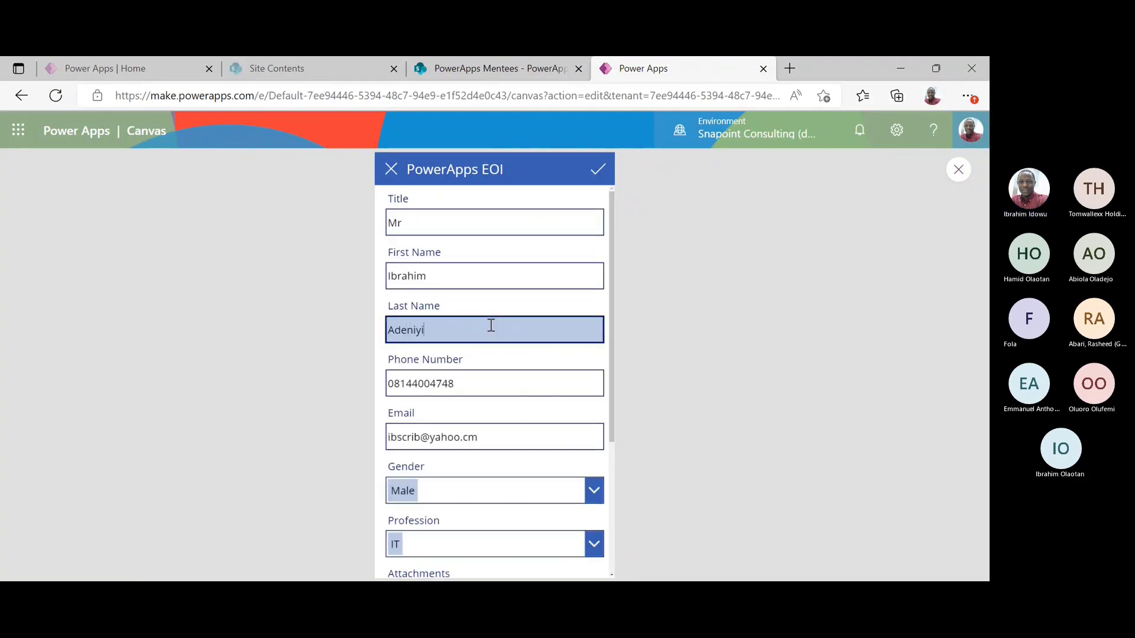
click(592, 179)
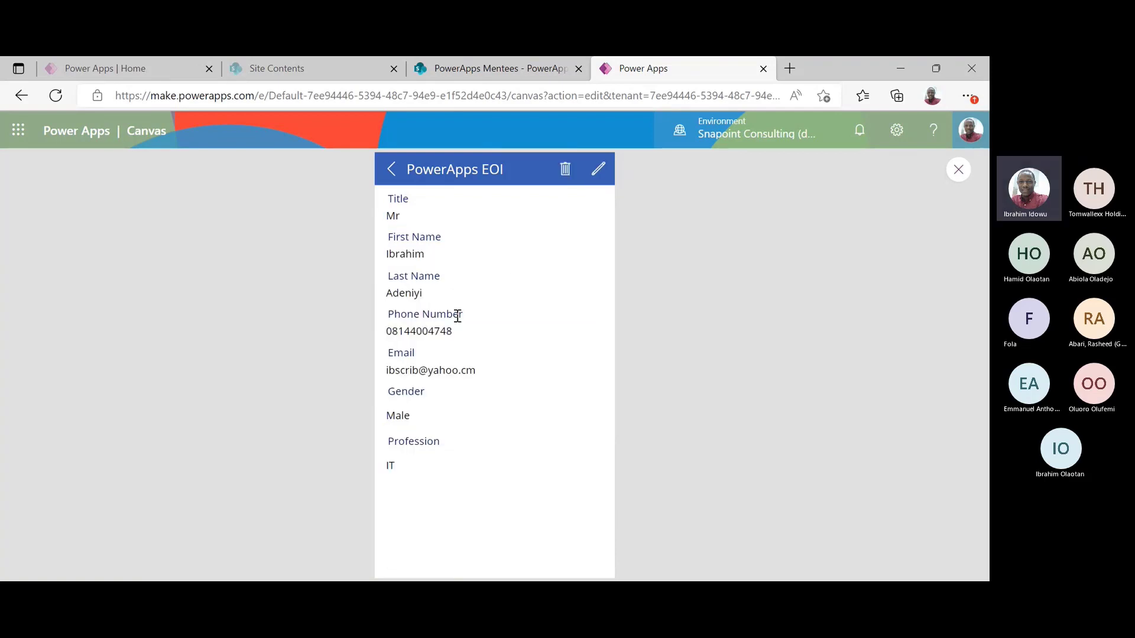
Reopen the first entry's details and delete the record
click(392, 170)
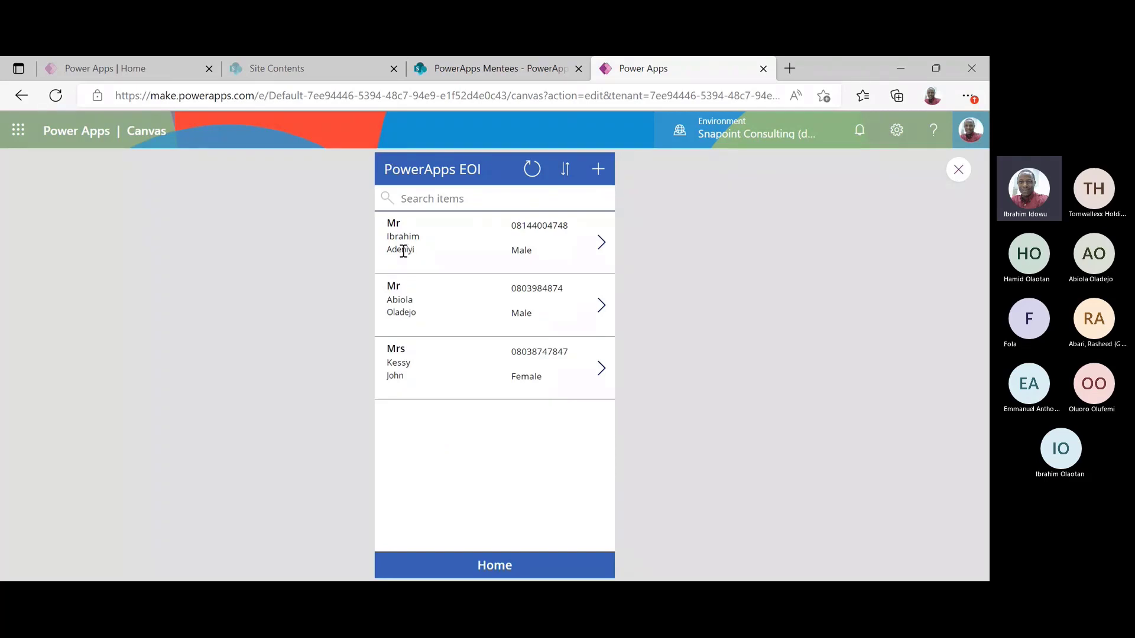
click(601, 239)
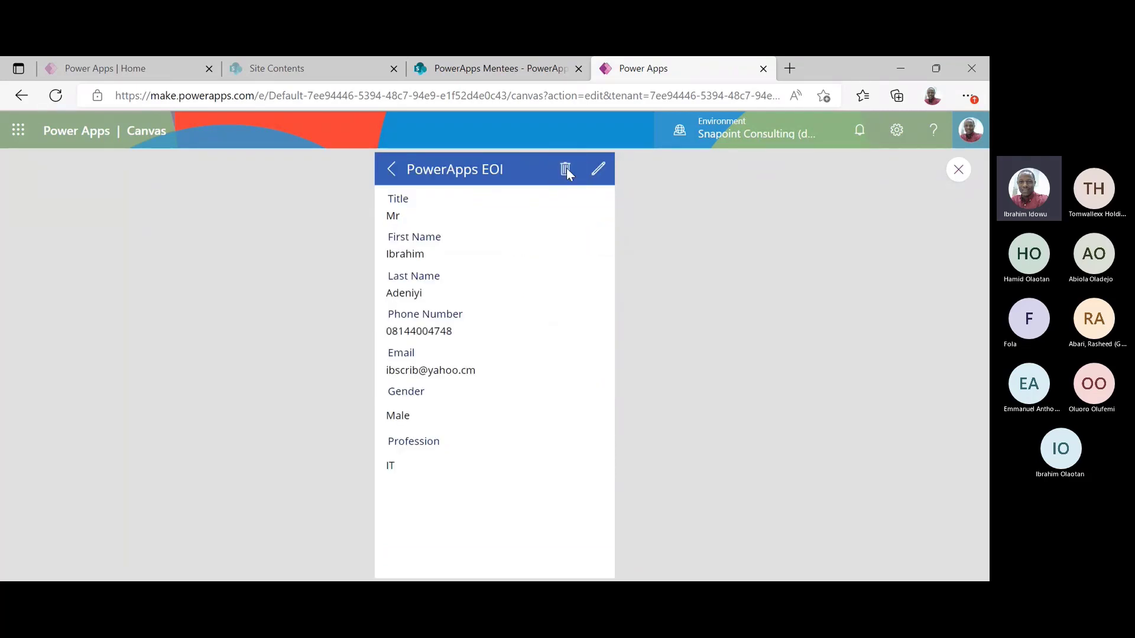
click(566, 170)
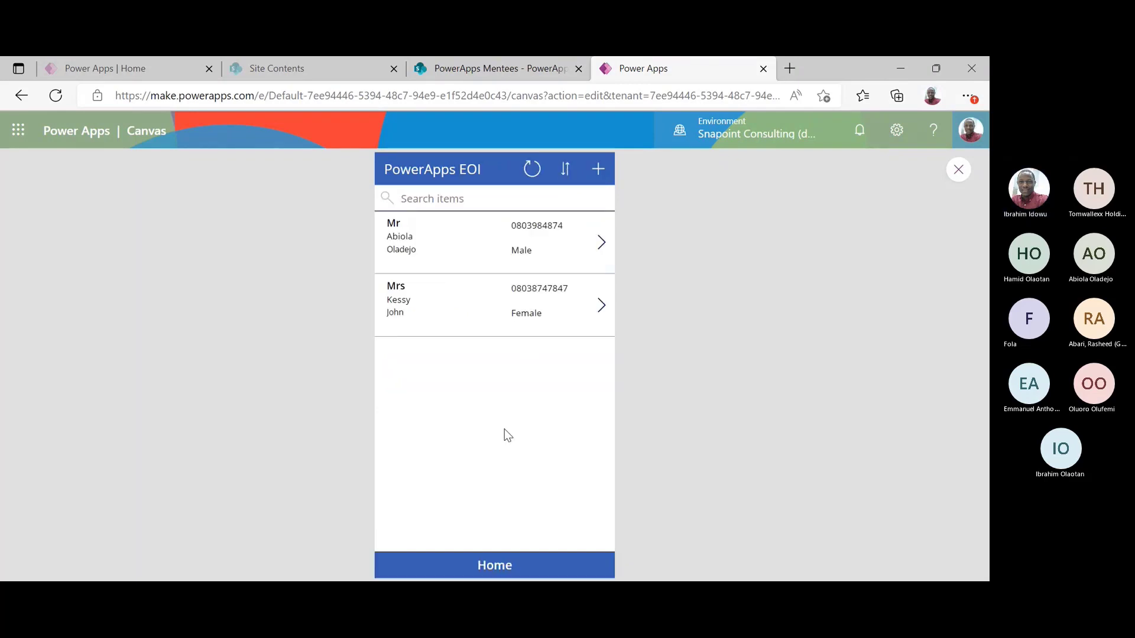
Refresh the SharePoint PowerApps EOI list to confirm two records remain, then return to the app
click(484, 76)
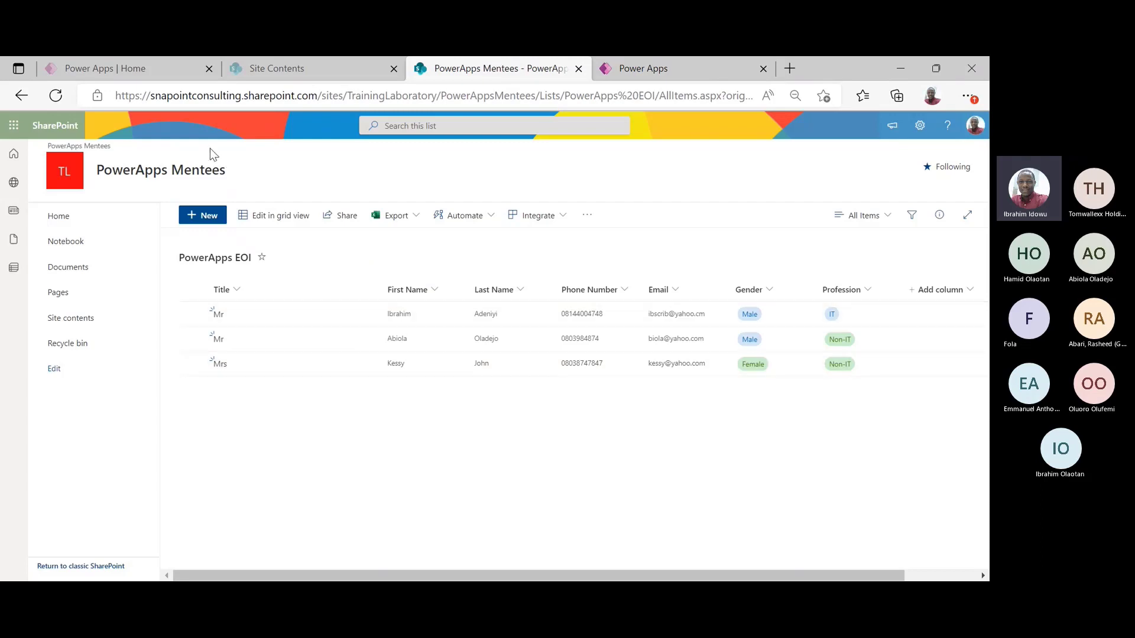
click(66, 95)
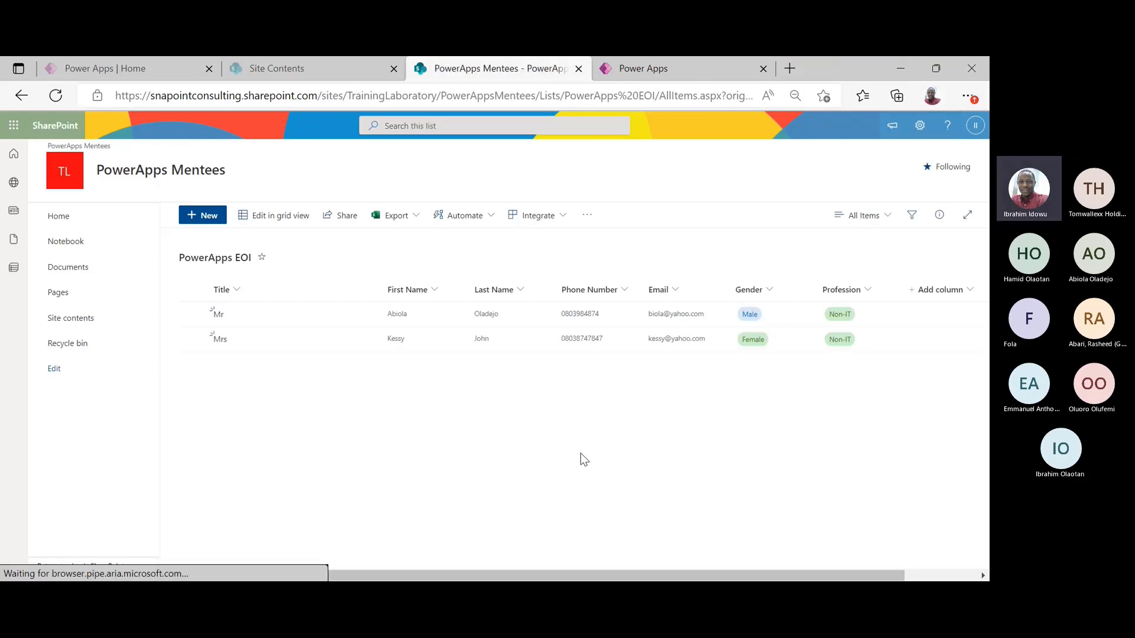
click(707, 68)
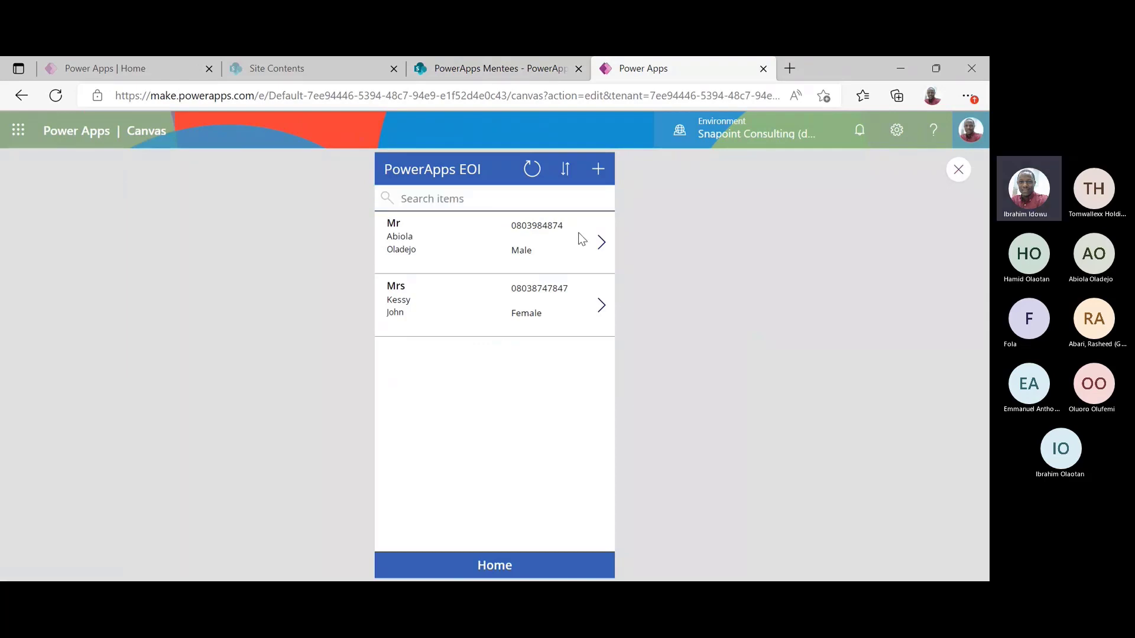
click(598, 171)
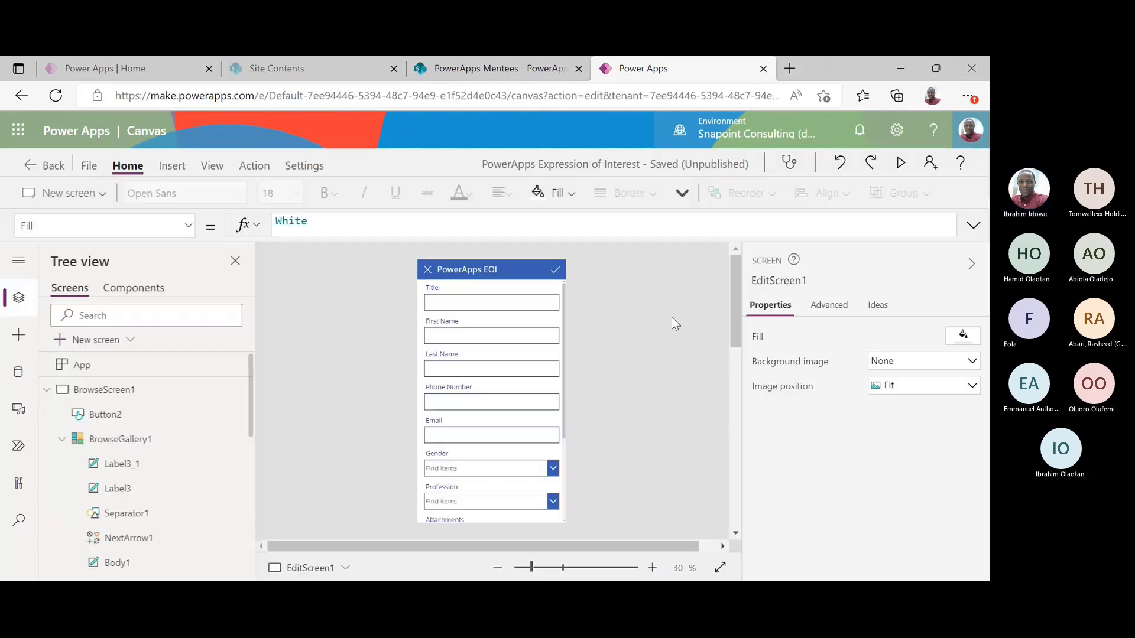
Hide the Attachments card on the edit form by setting its Visible to off
drag(564, 381, 561, 463)
click(499, 435)
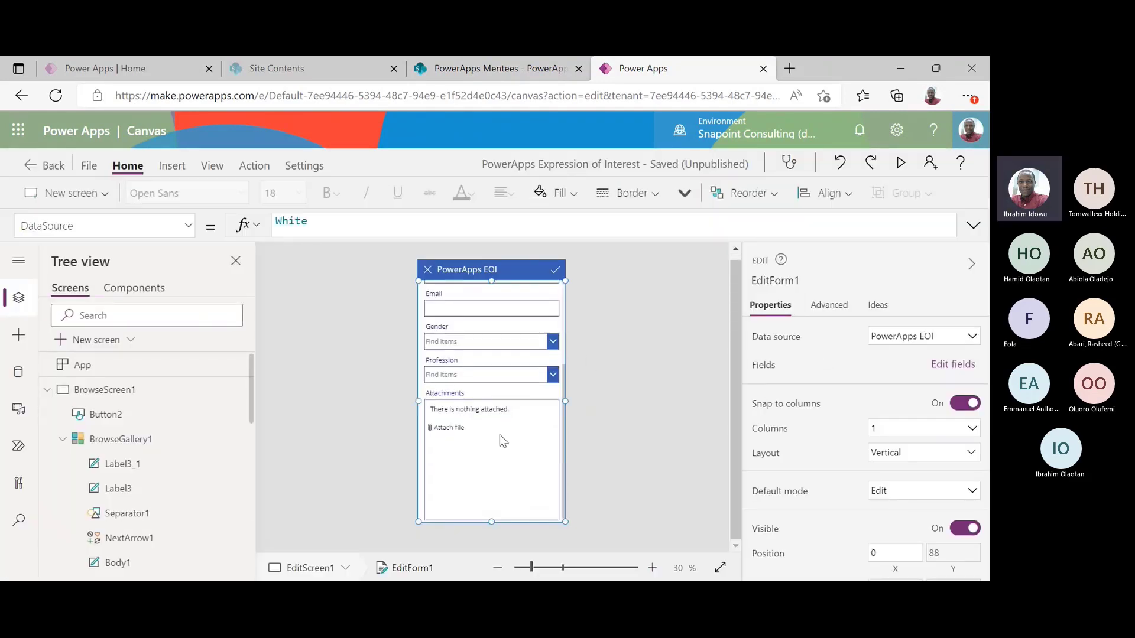
click(499, 435)
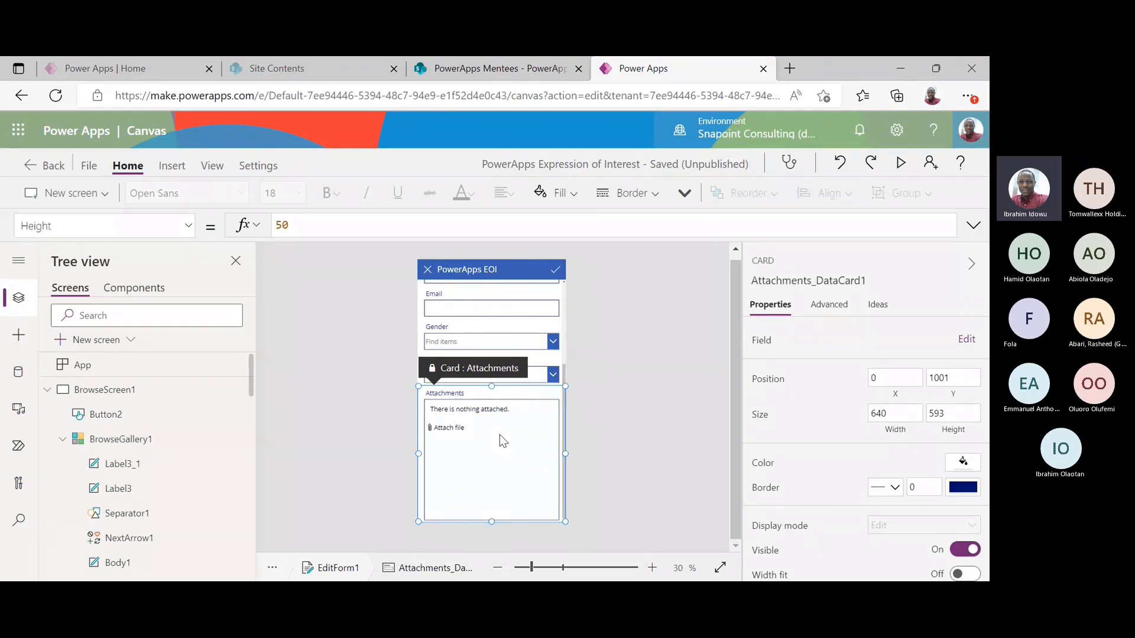
scroll(957, 532, down, 1)
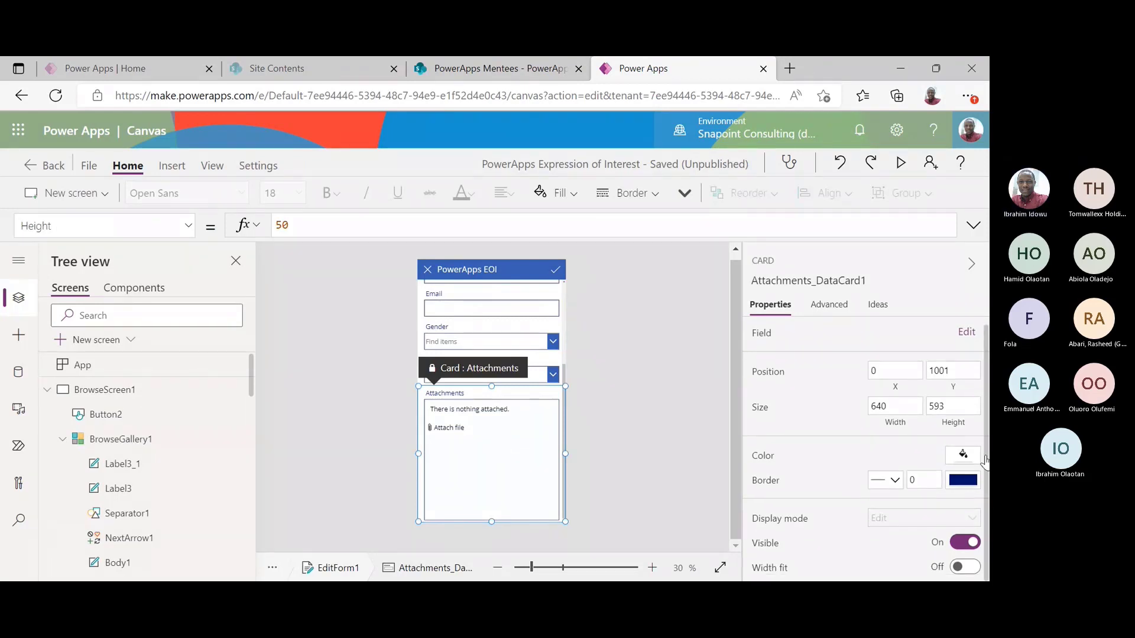
click(965, 543)
click(685, 459)
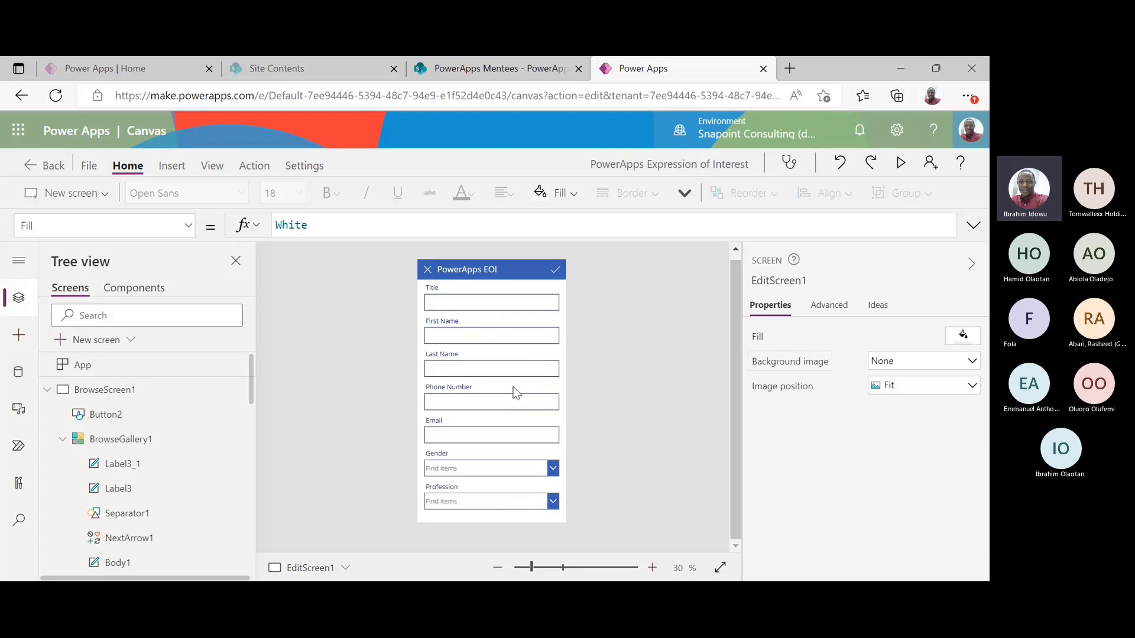
Remove the Attachments field from EditForm1's field list
click(512, 456)
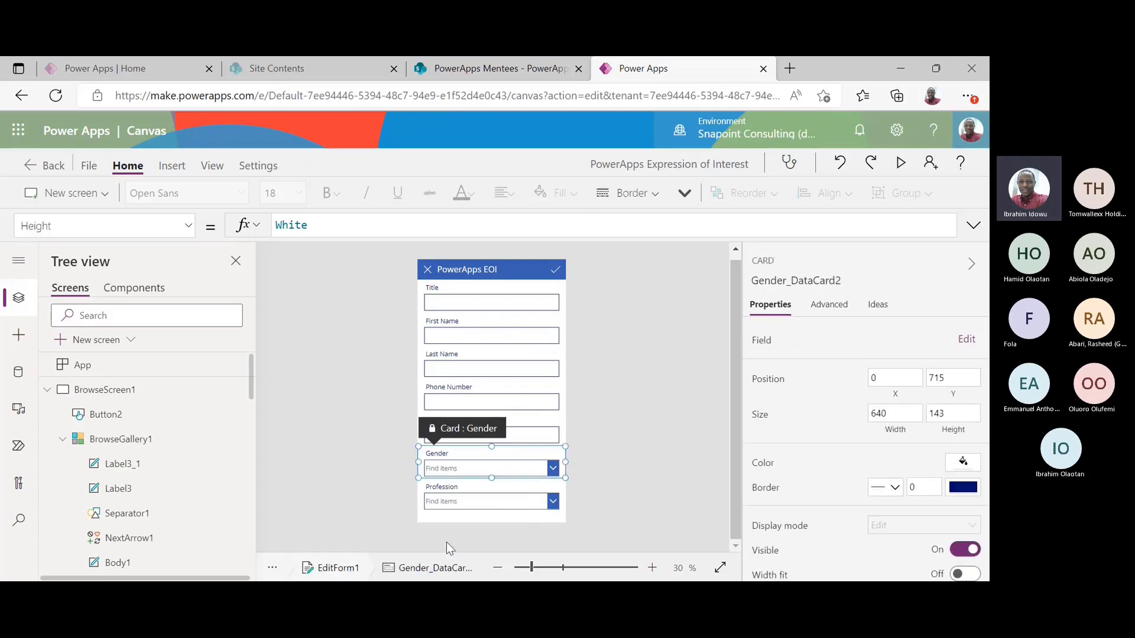
click(477, 301)
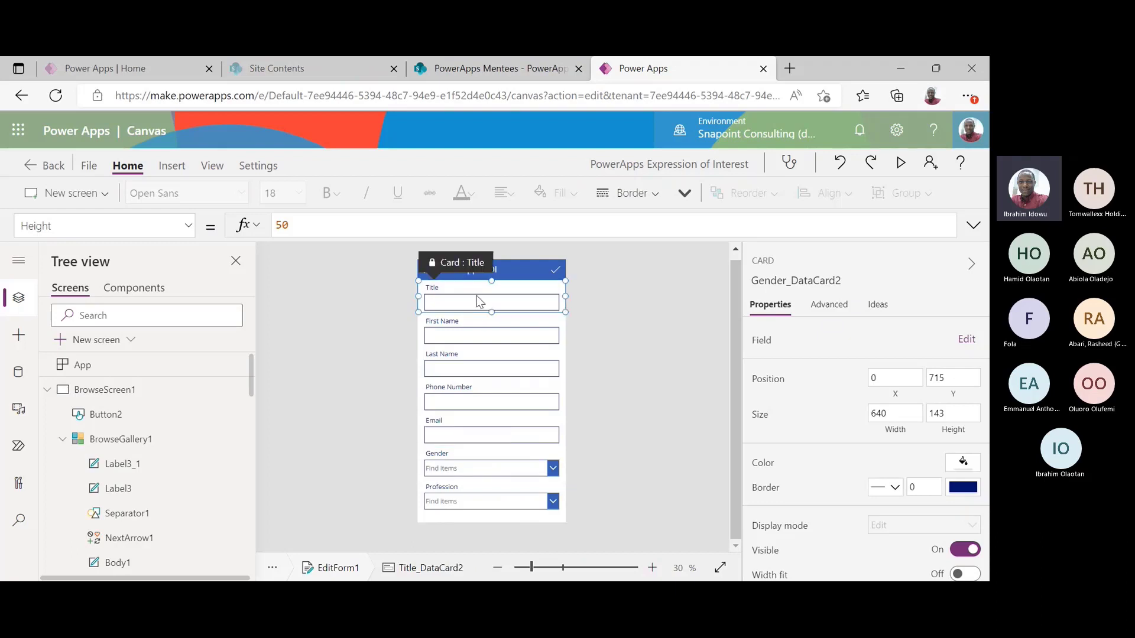
click(346, 566)
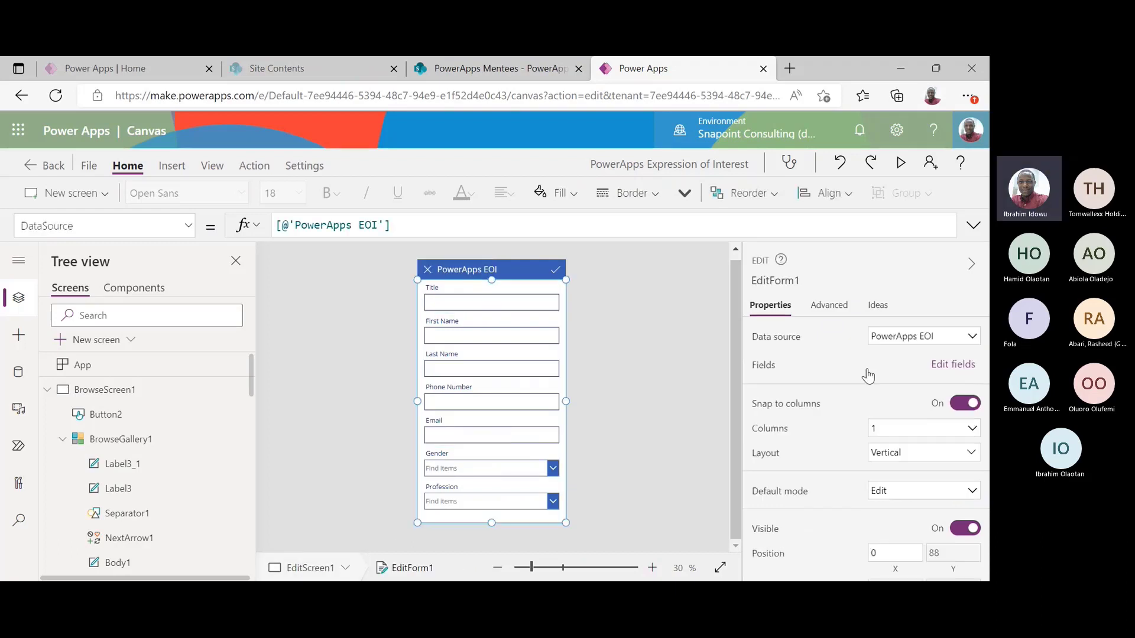
click(953, 365)
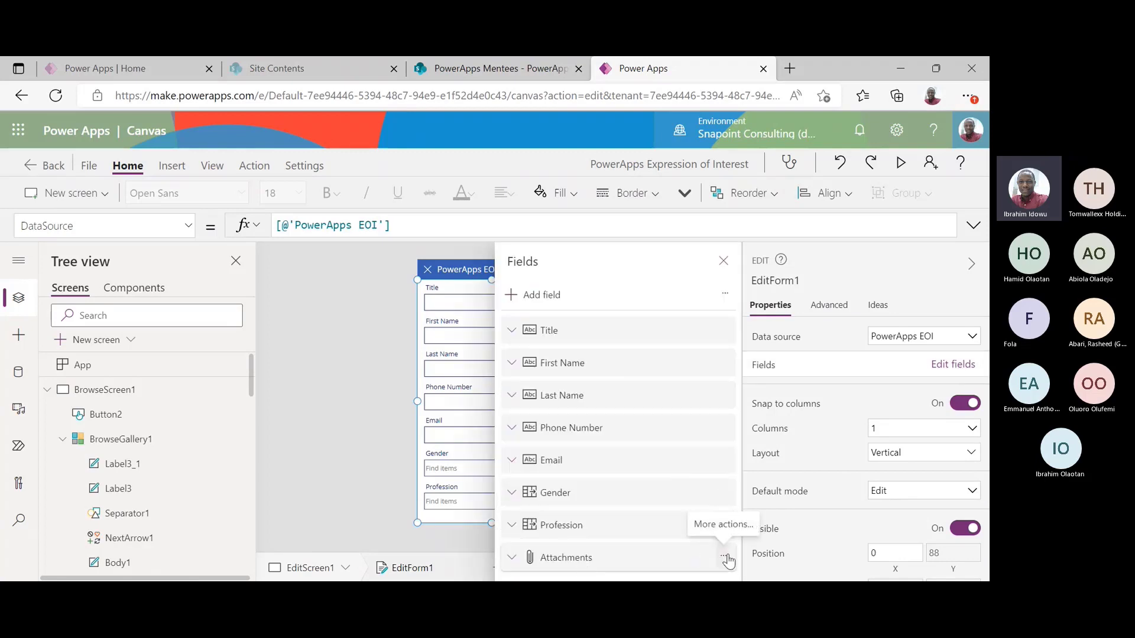
click(725, 558)
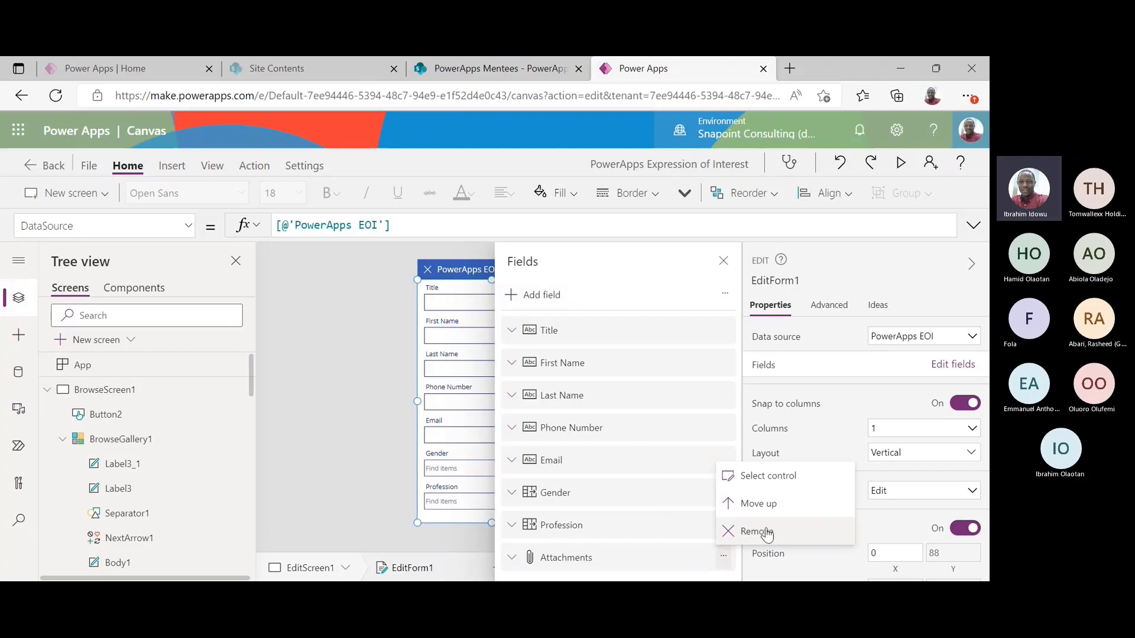
click(315, 424)
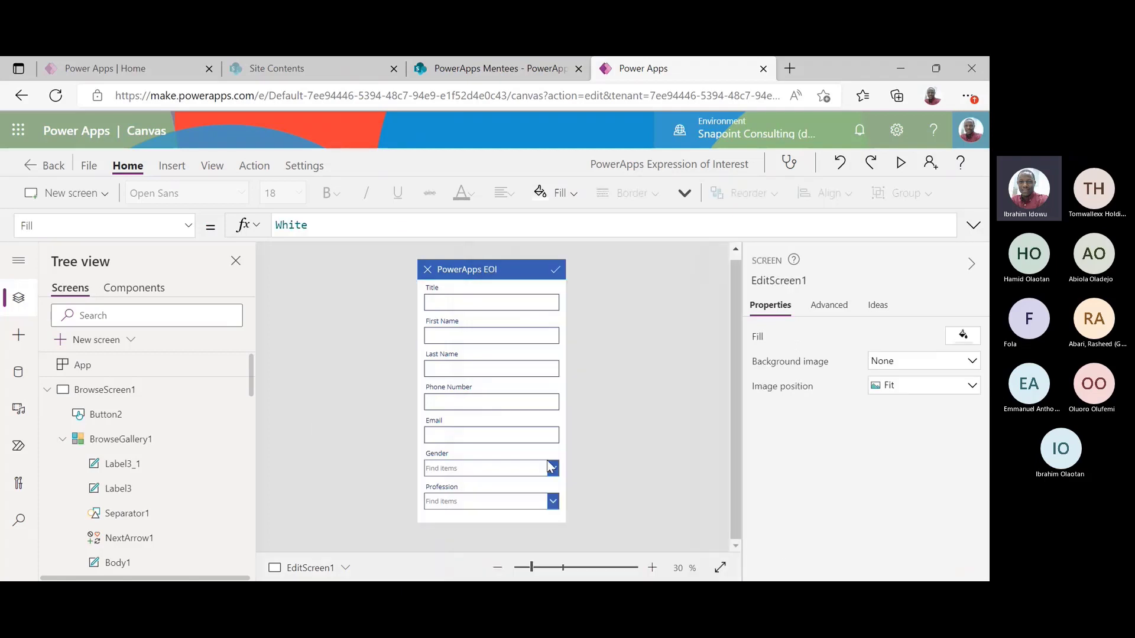
Preview the new-entry form without Attachments, then close the form and the preview
click(899, 170)
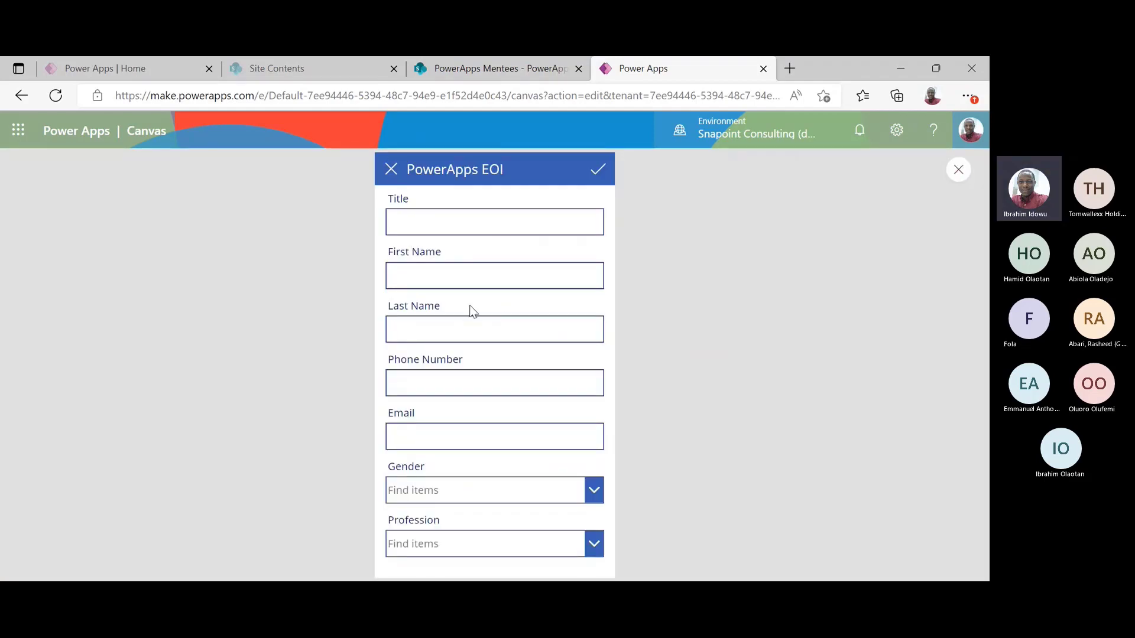
click(481, 272)
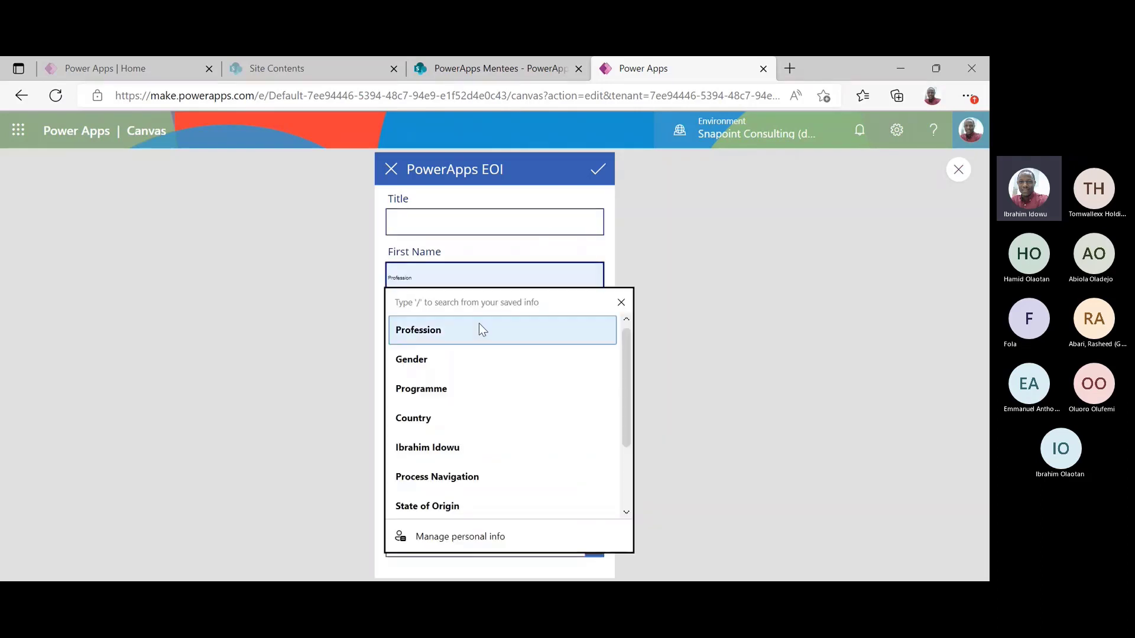
click(519, 259)
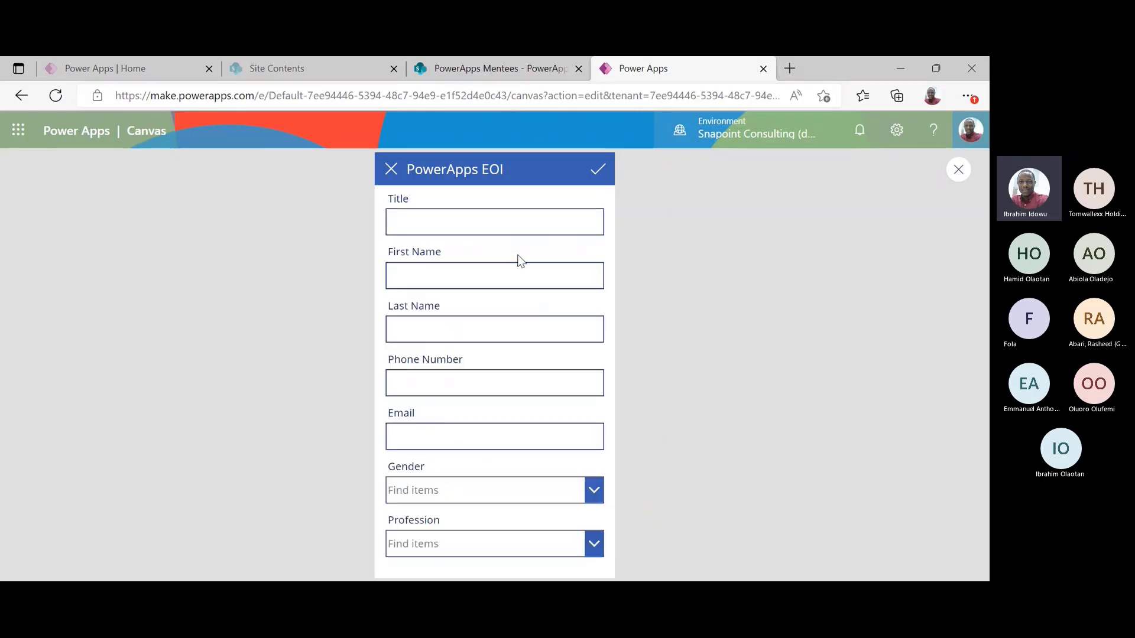
click(390, 170)
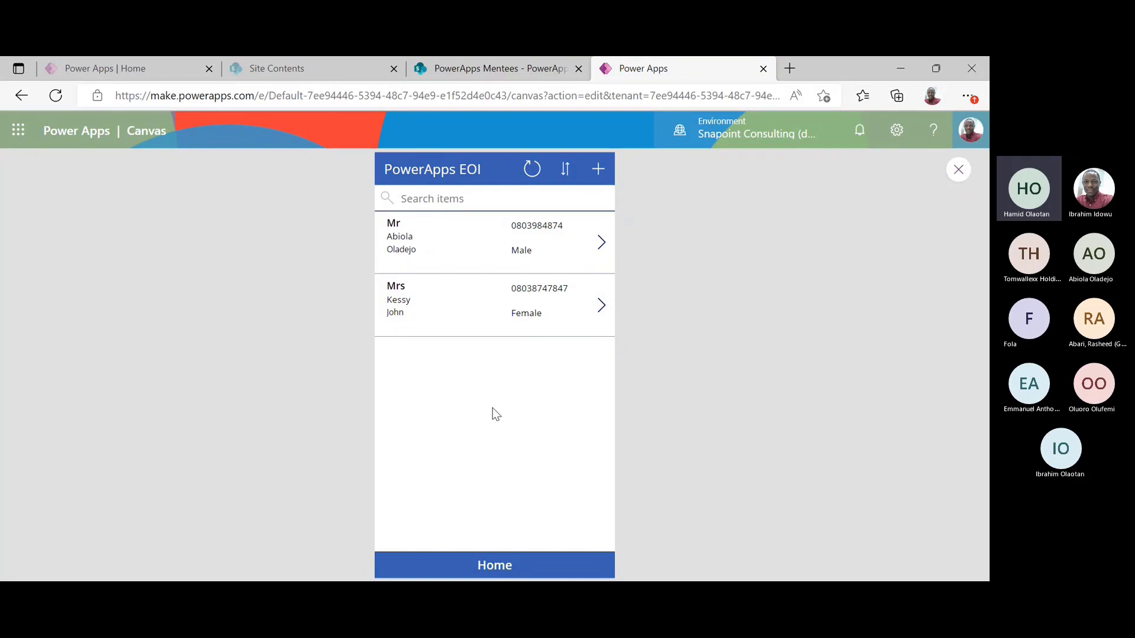
click(957, 172)
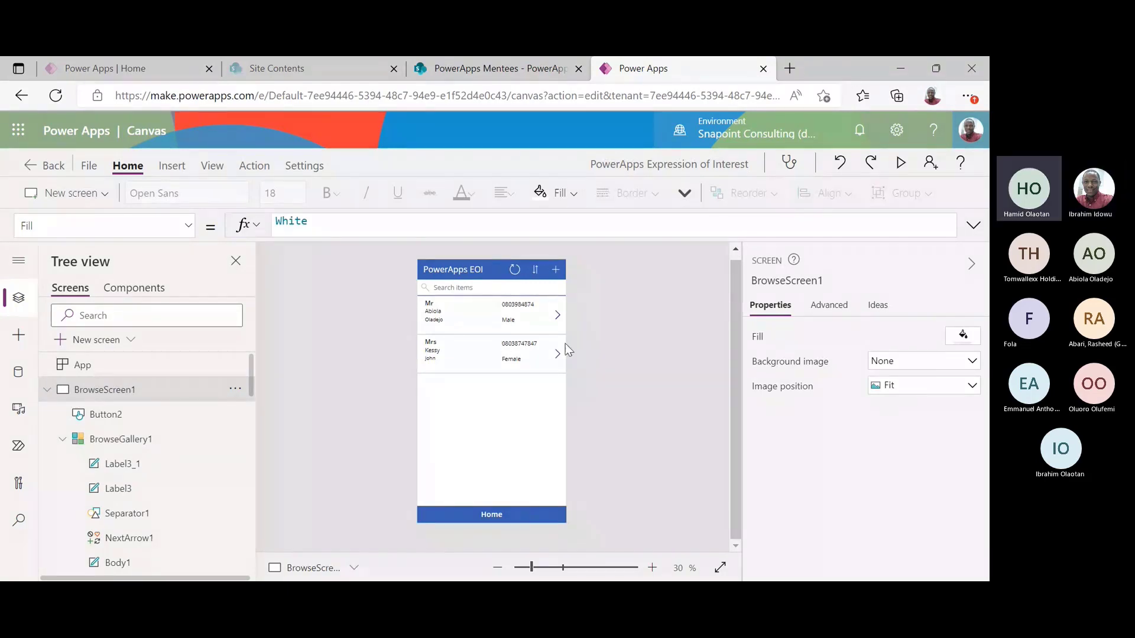
Inspect the browse gallery and its next arrow's OnSelect formula, Select(Parent)
click(512, 404)
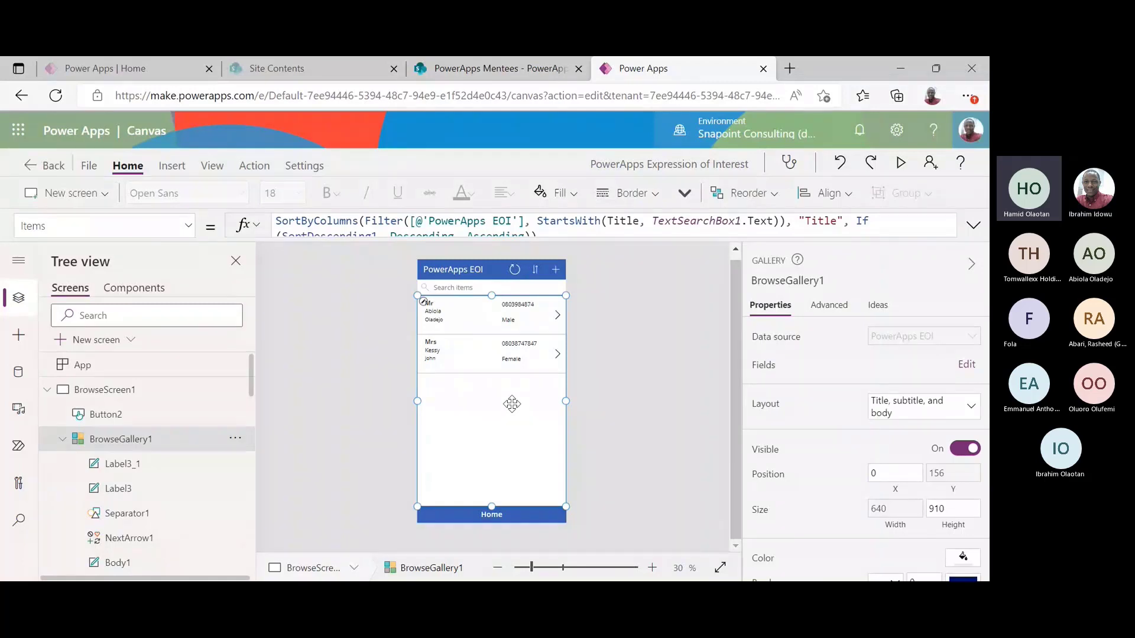
click(629, 336)
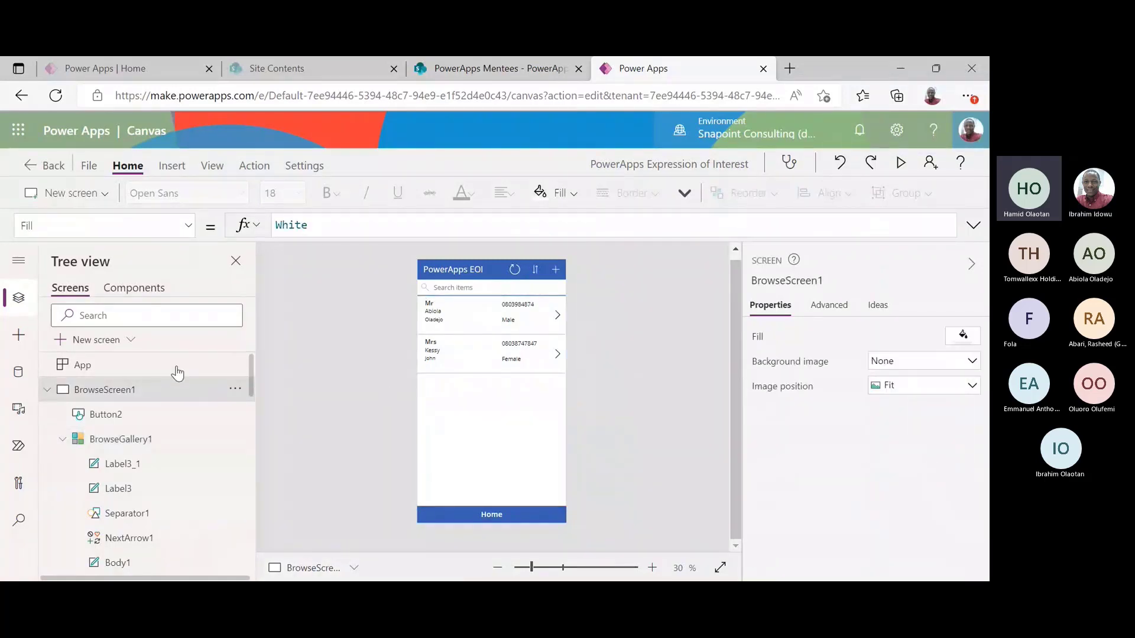
click(47, 391)
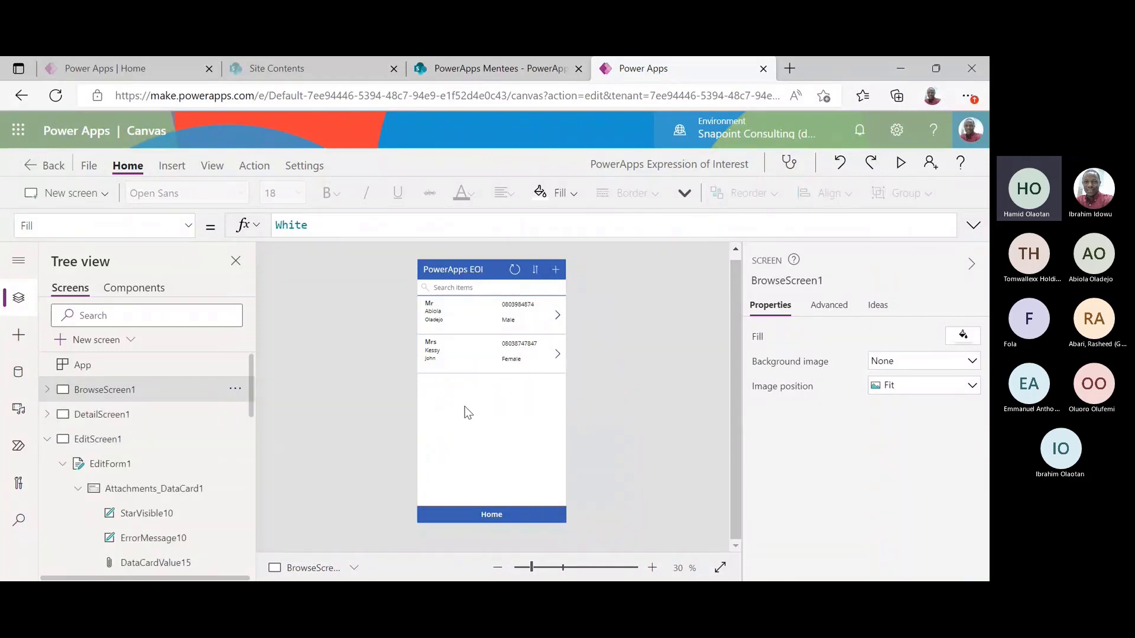
click(557, 317)
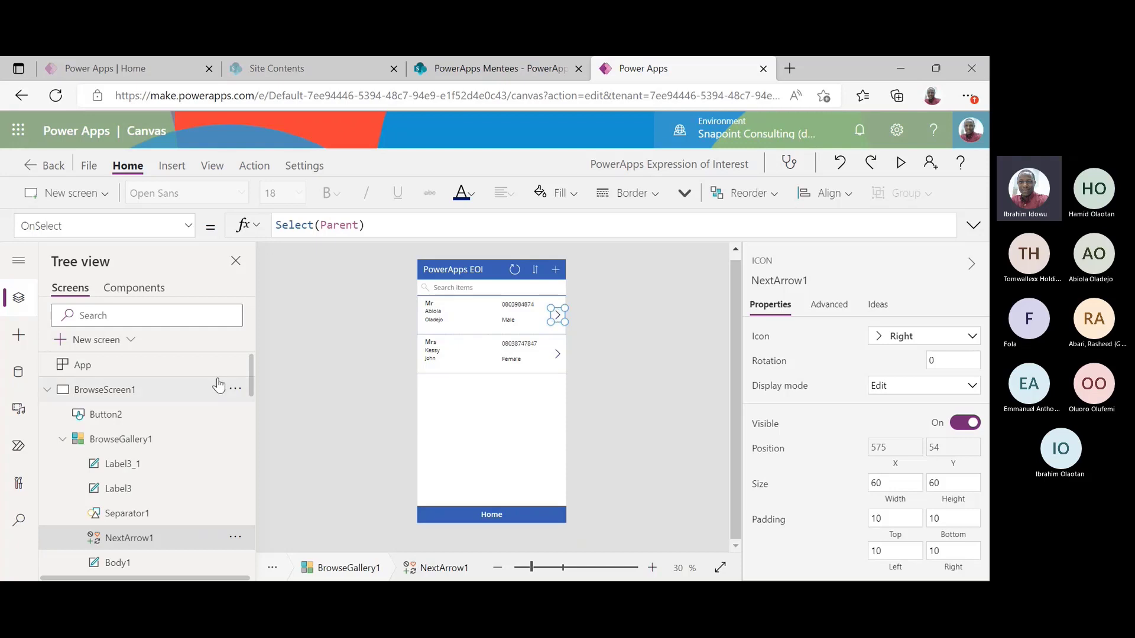
Collapse the browse and edit screens in the tree view and open DetailScreen1
click(46, 393)
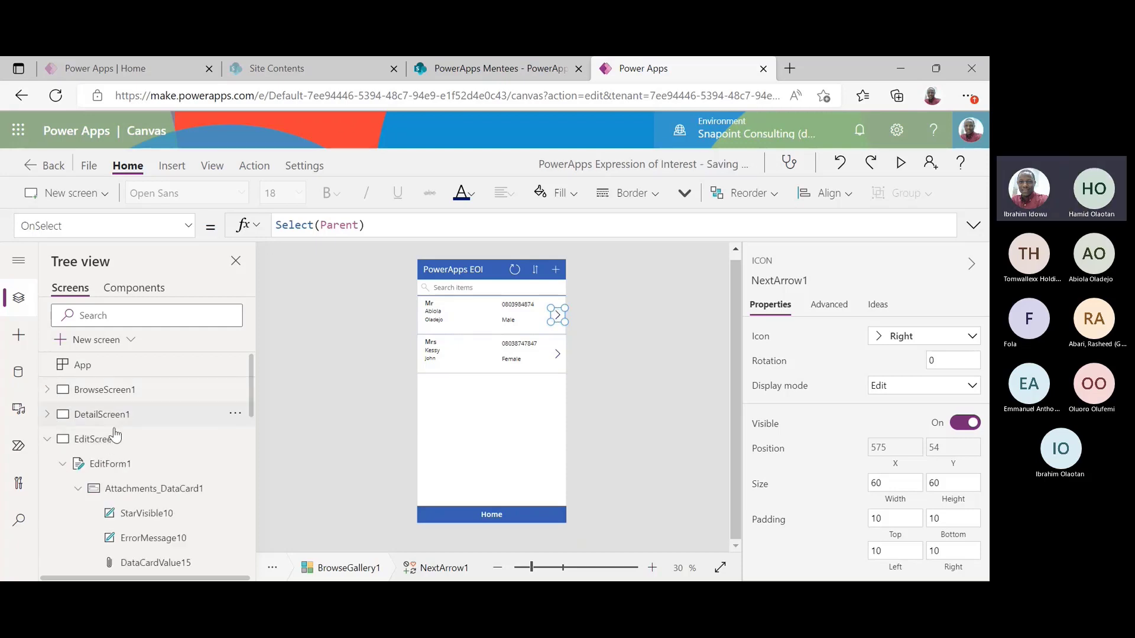
click(48, 439)
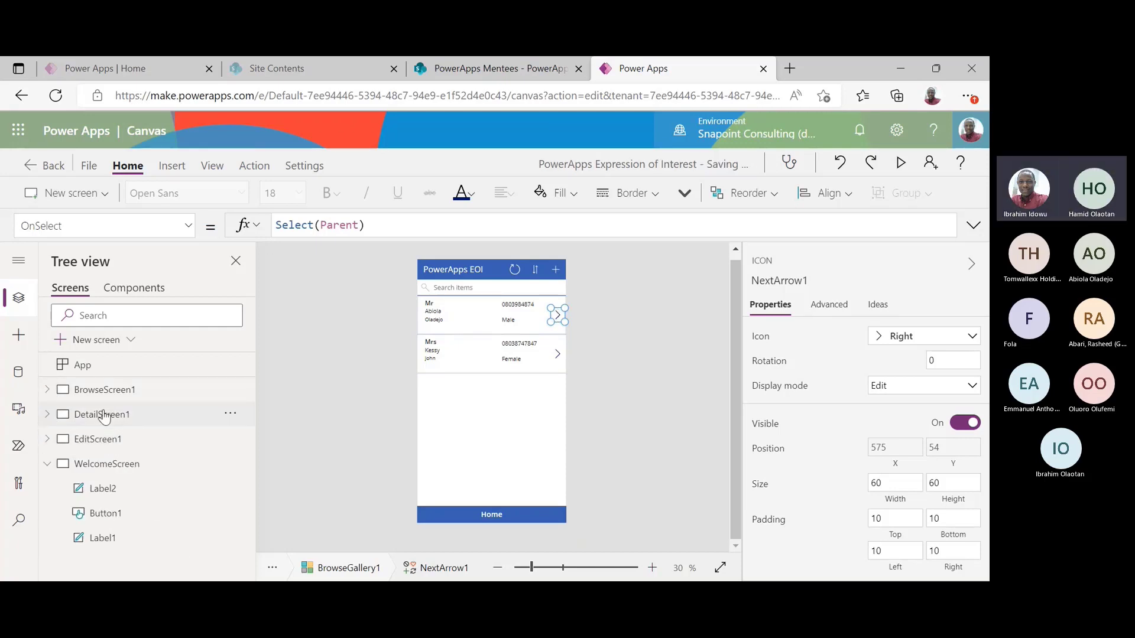
click(104, 415)
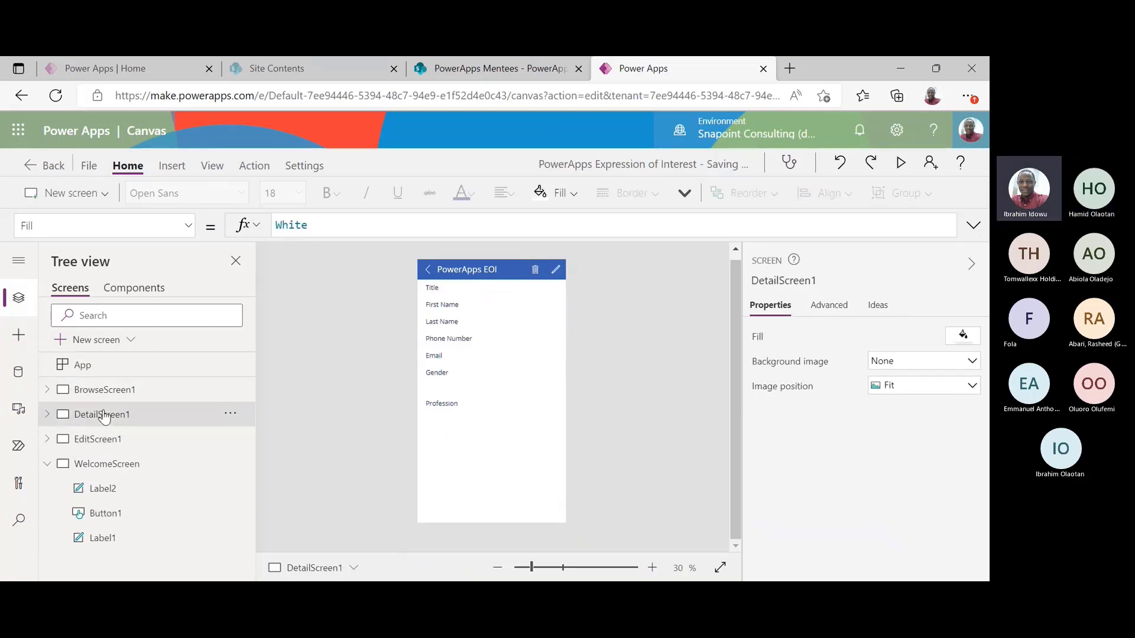
Set DetailForm1's Item property to BrowseGallery1.Selected
click(497, 427)
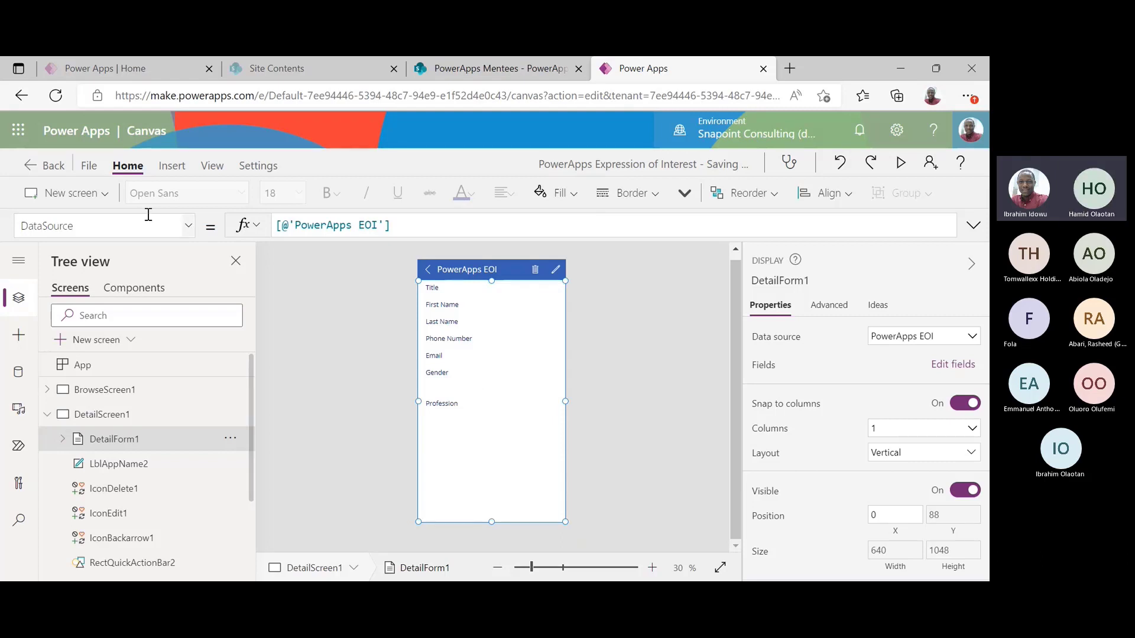
click(176, 235)
drag(191, 364, 191, 501)
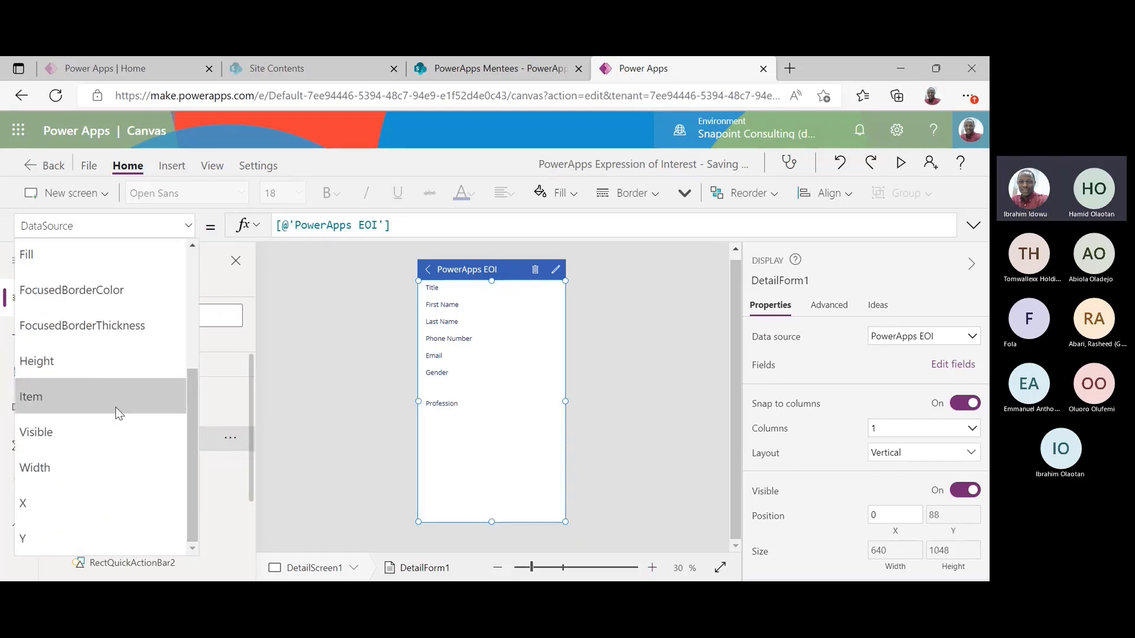
click(115, 407)
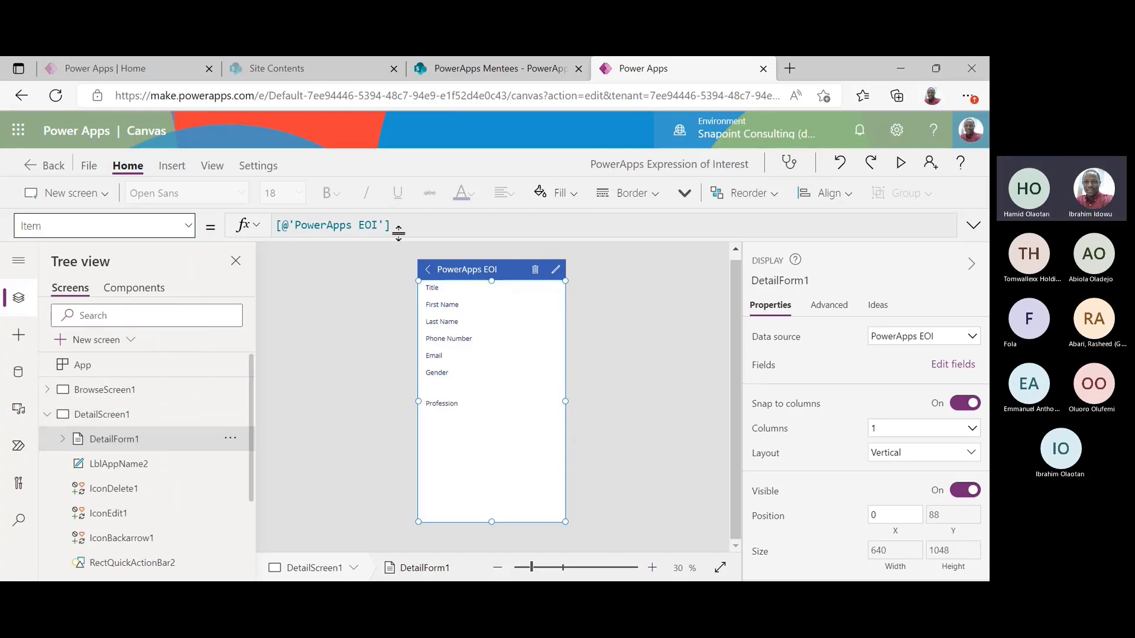
click(451, 220)
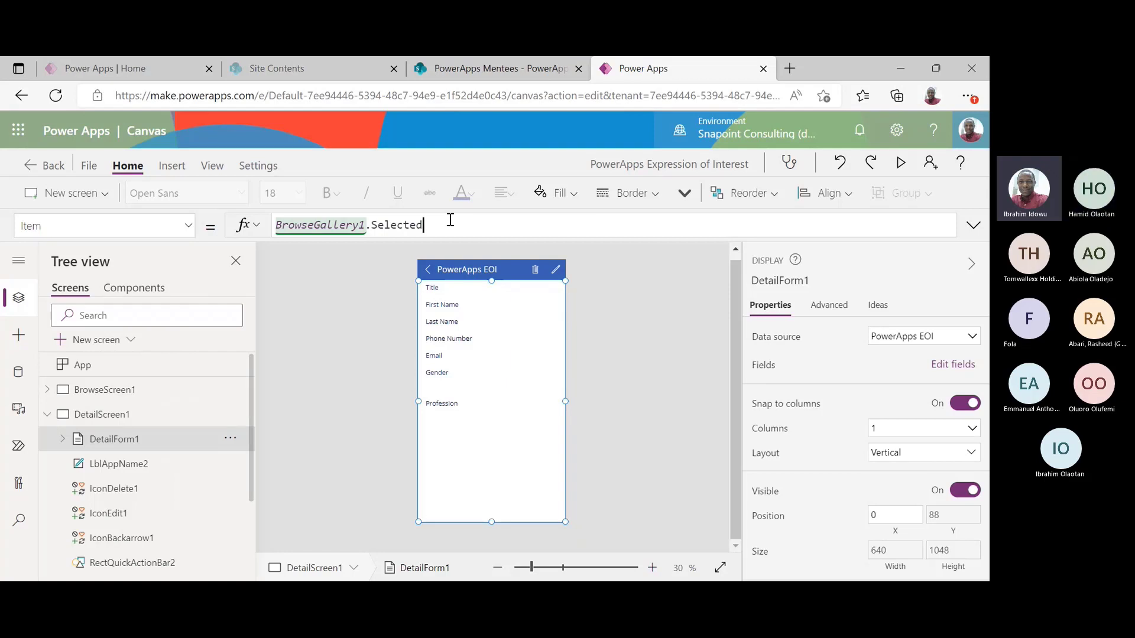
click(102, 390)
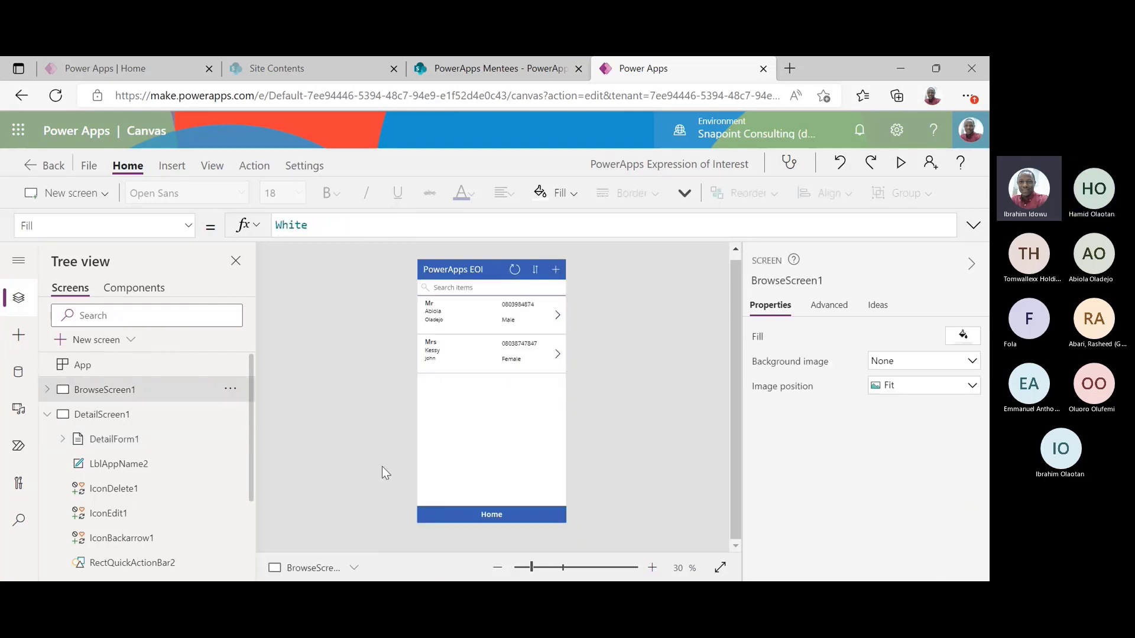
click(498, 450)
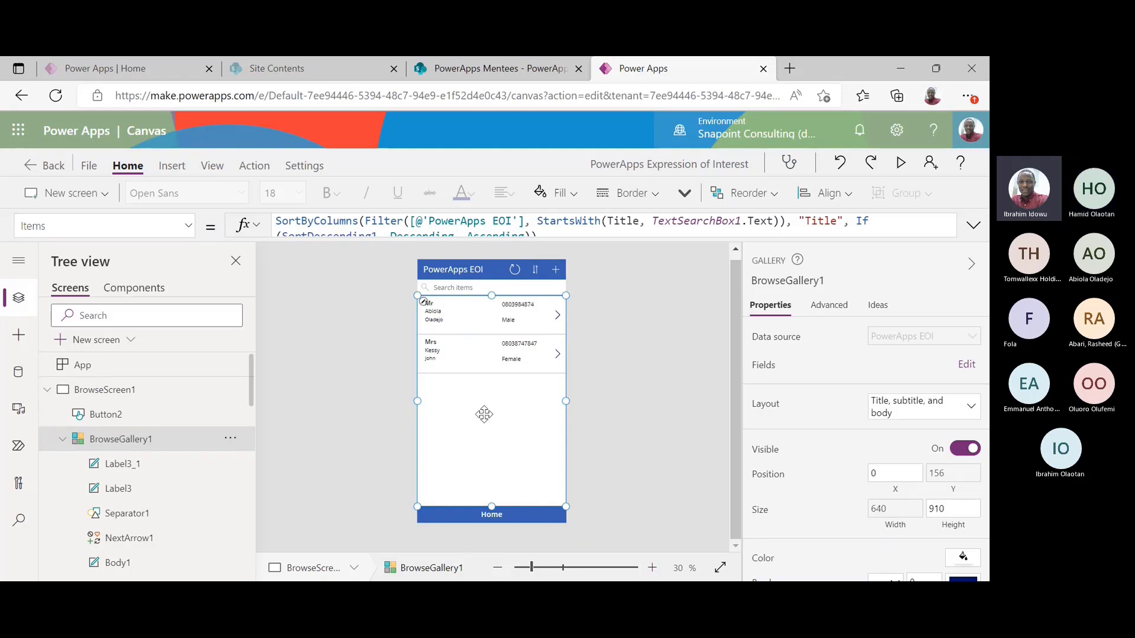
click(46, 391)
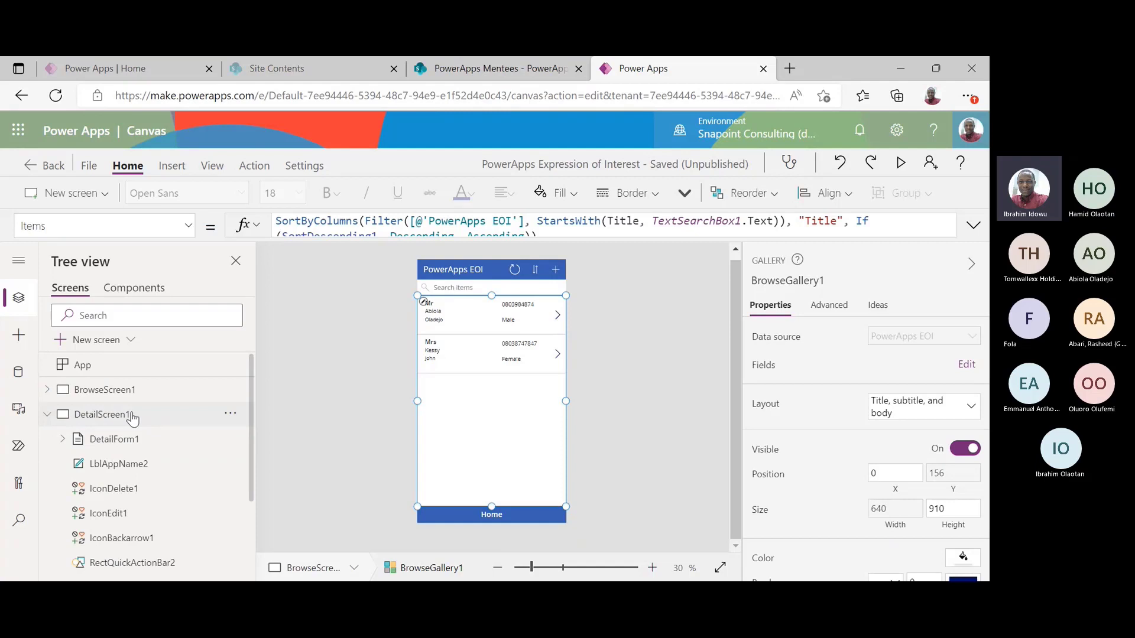
click(133, 416)
click(114, 438)
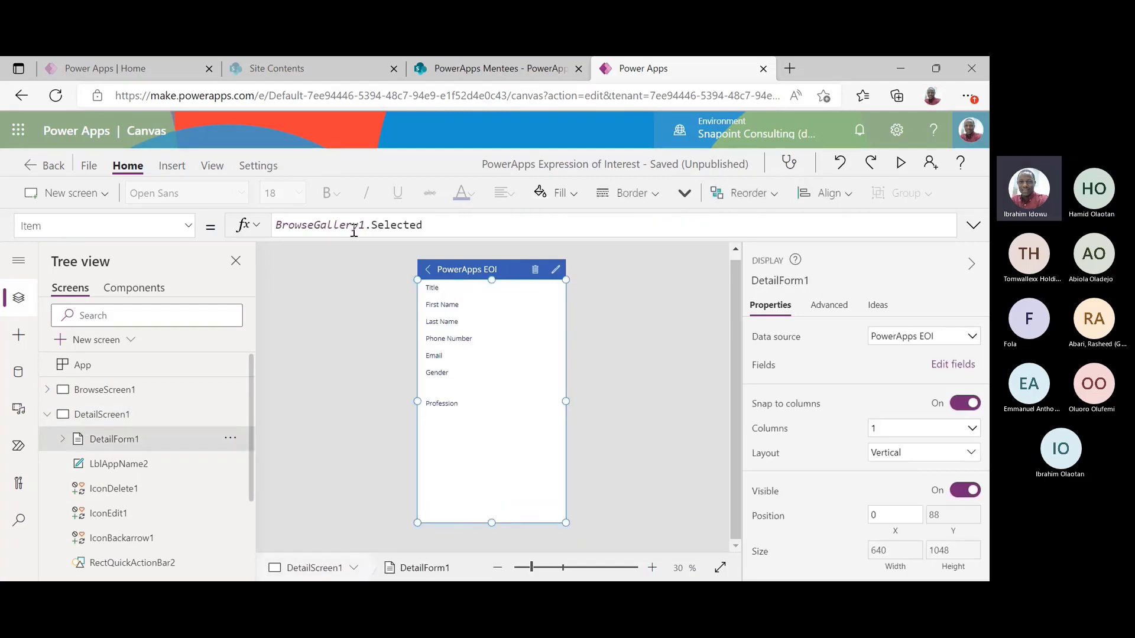
click(372, 225)
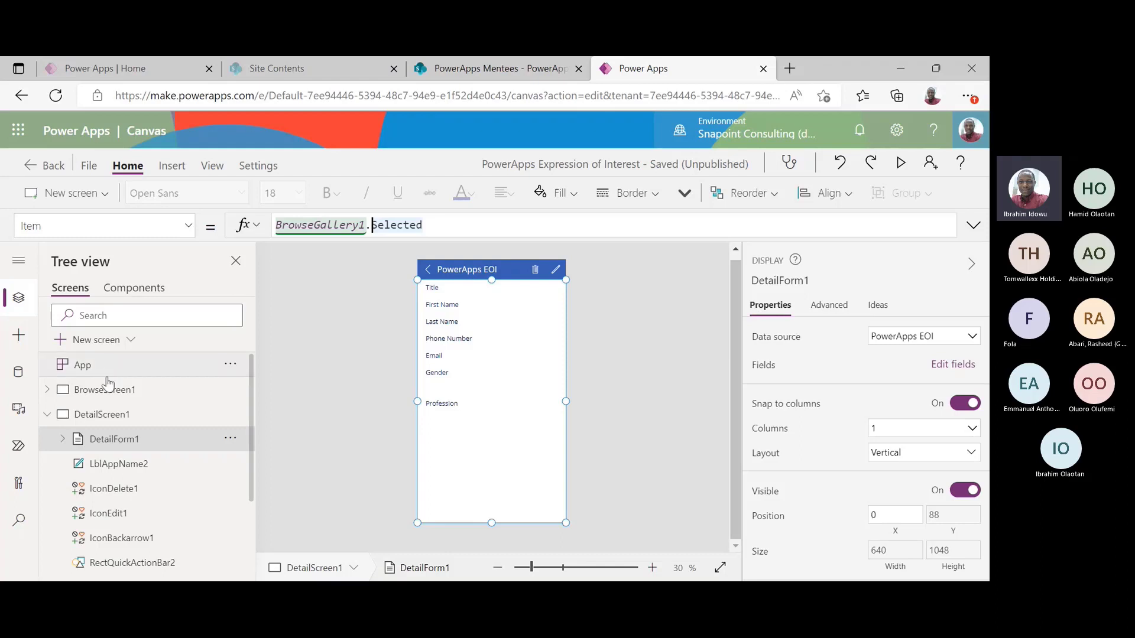
click(129, 392)
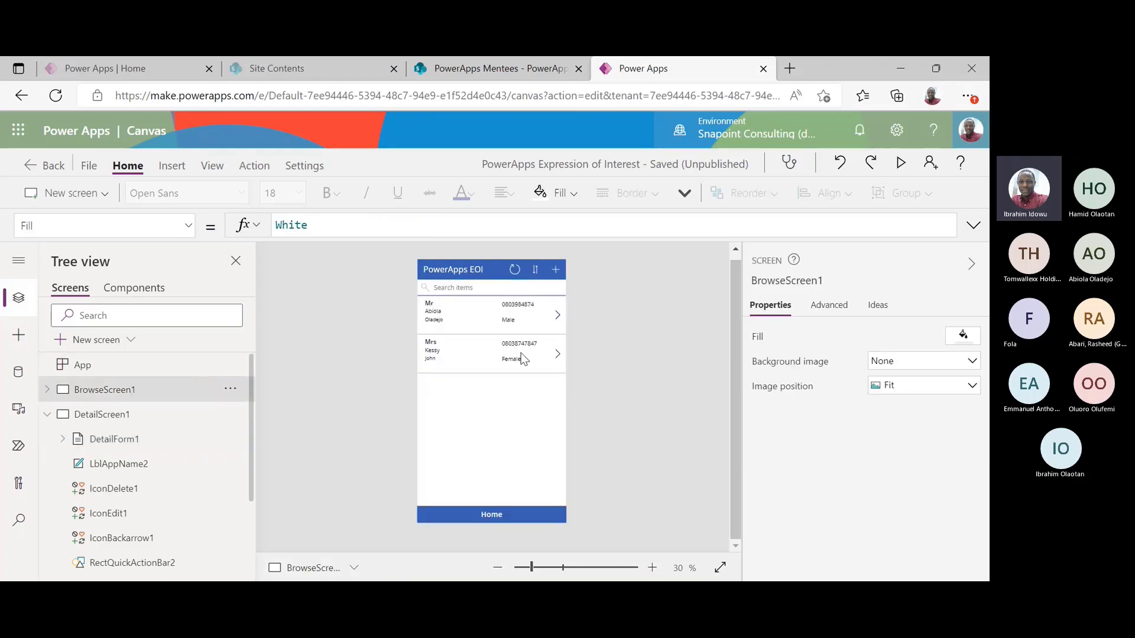
click(557, 320)
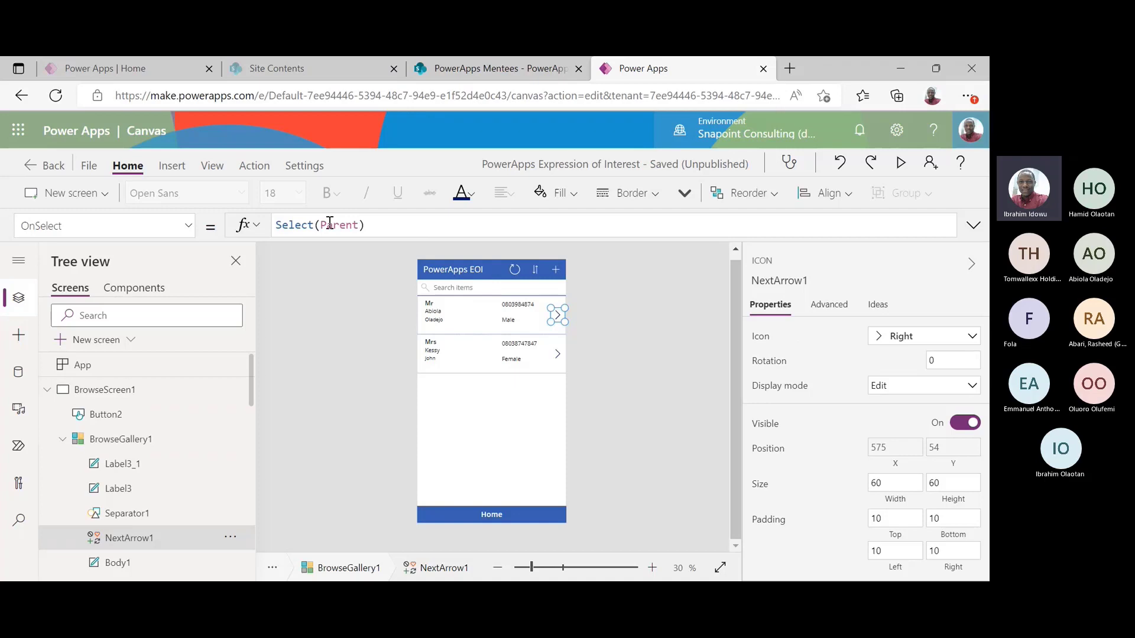
click(365, 225)
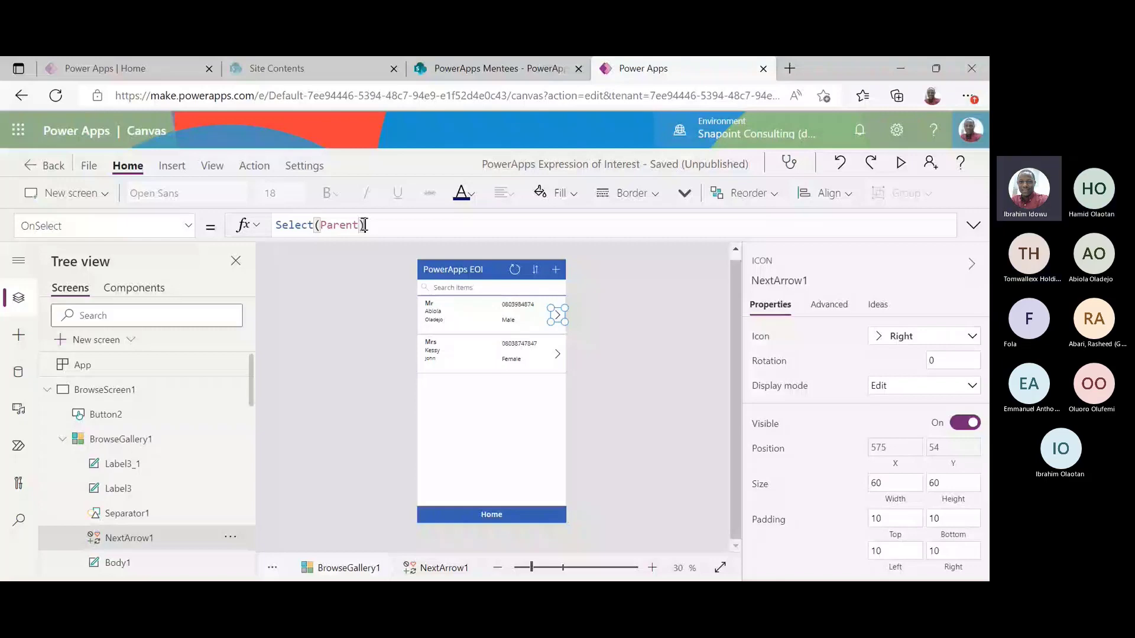
click(333, 225)
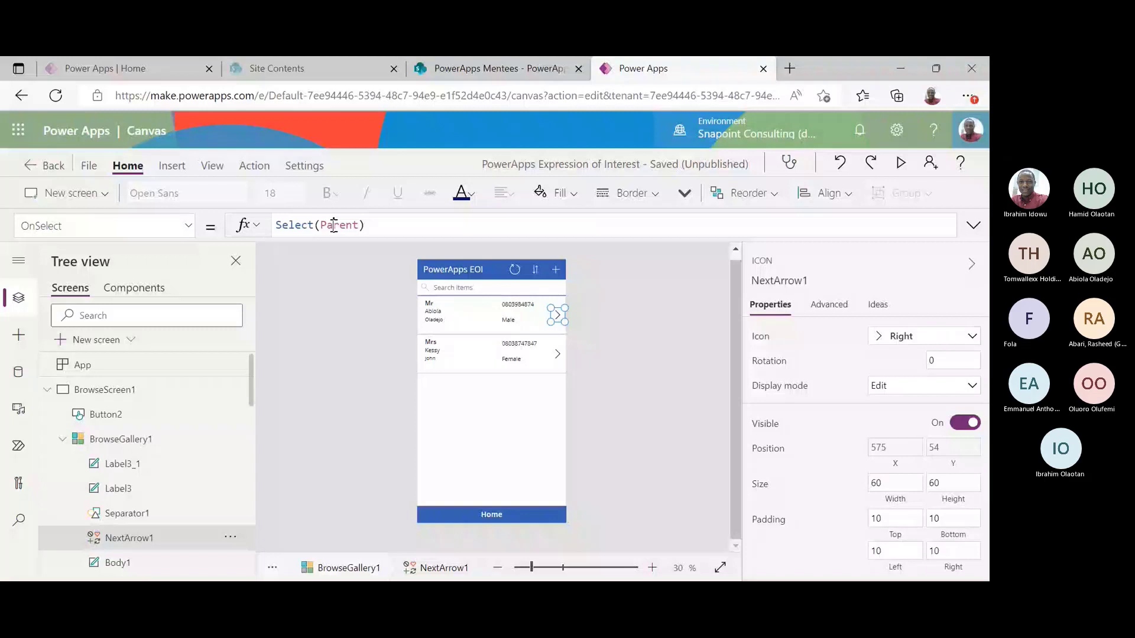
click(334, 225)
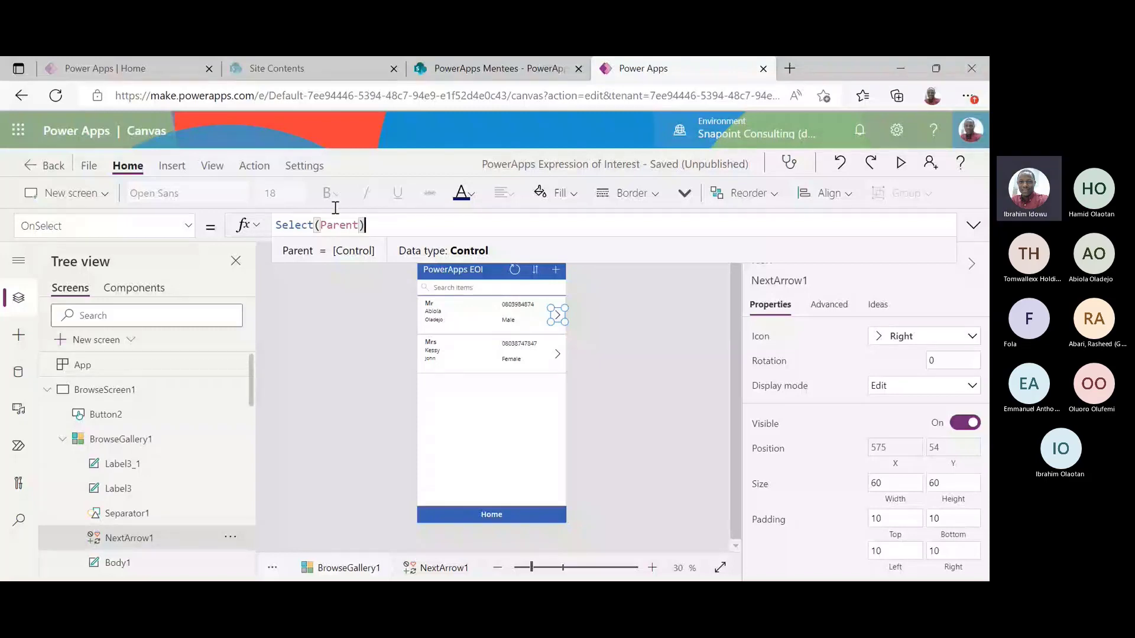
click(635, 391)
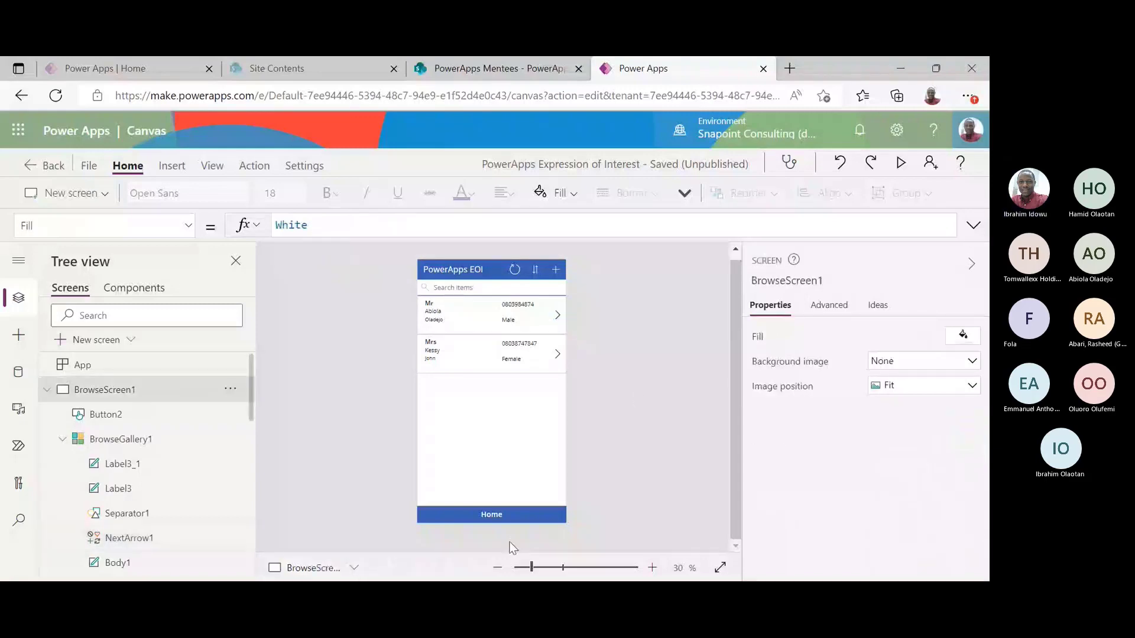